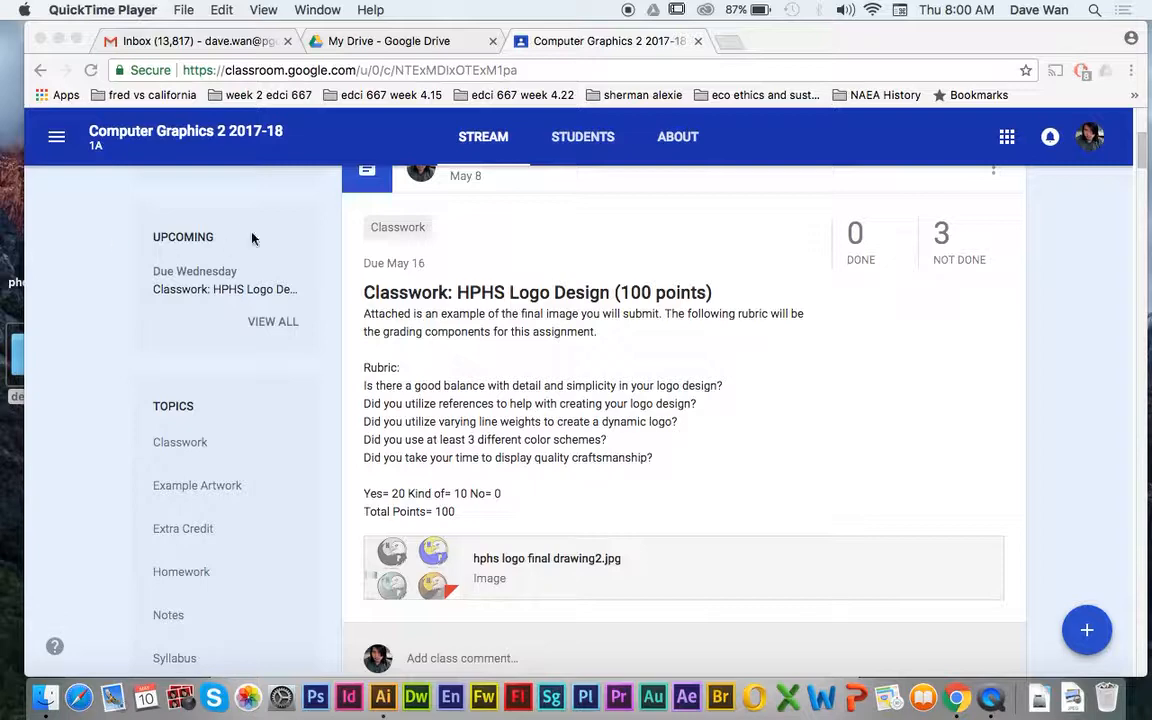
# View the attached example image hphs logo final drawing2.jpg with its four logo colour schemes and close it
pyautogui.click(445, 572)
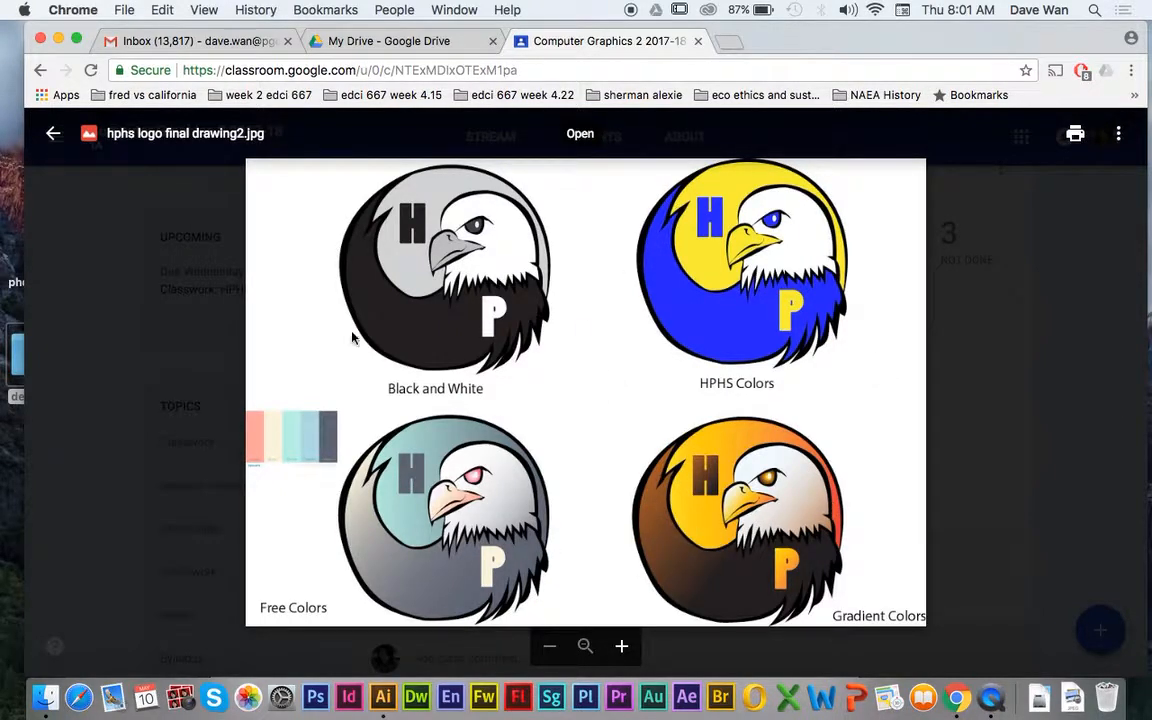
pyautogui.click(67, 203)
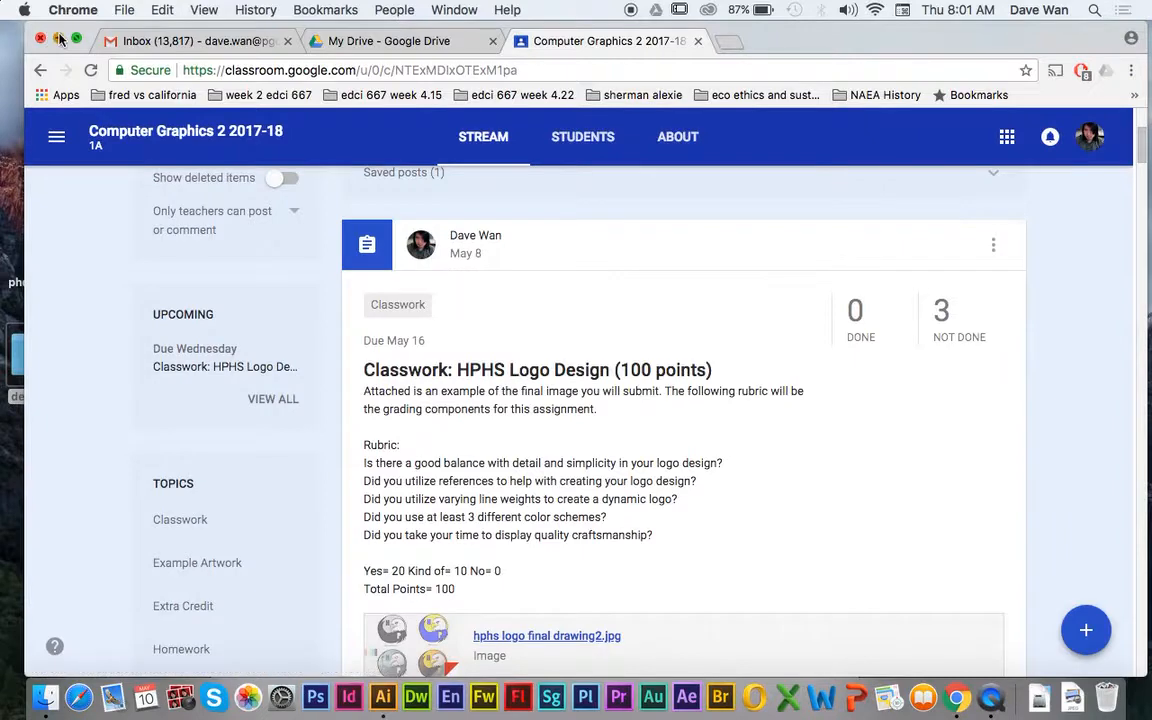
# Switch to Illustrator and move the hphs logo final drawing2.ai document window up
pyautogui.click(58, 38)
pyautogui.click(237, 358)
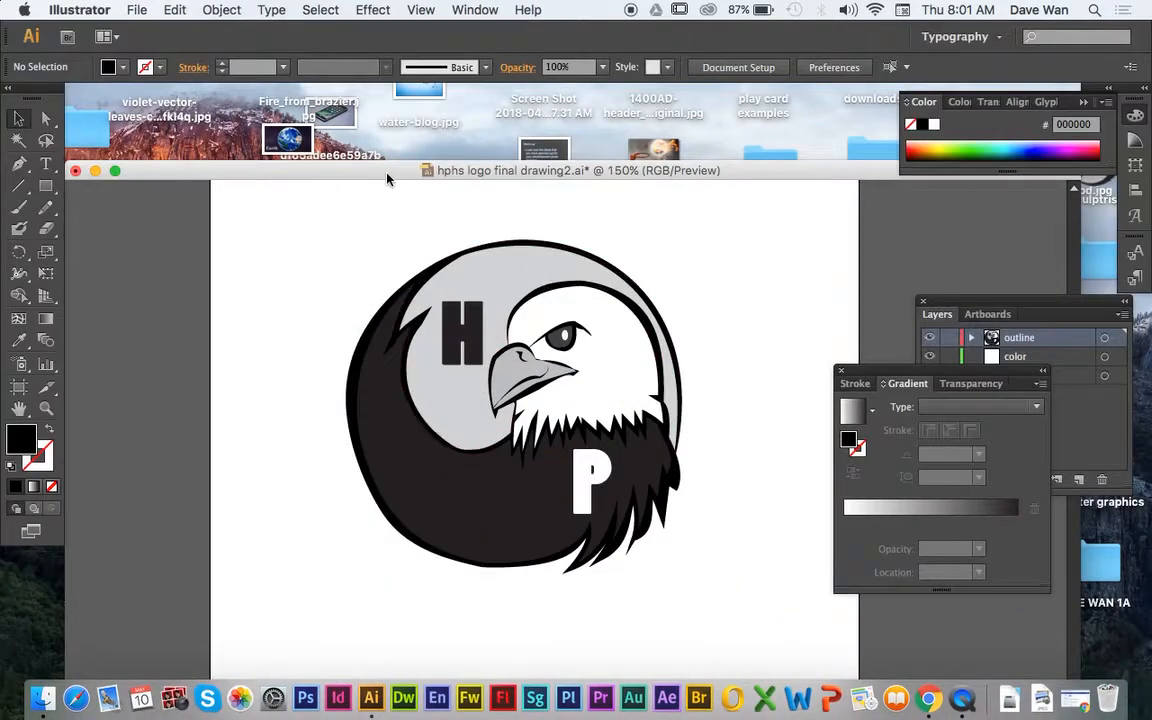
pyautogui.moveTo(388, 176); pyautogui.dragTo(360, 118)
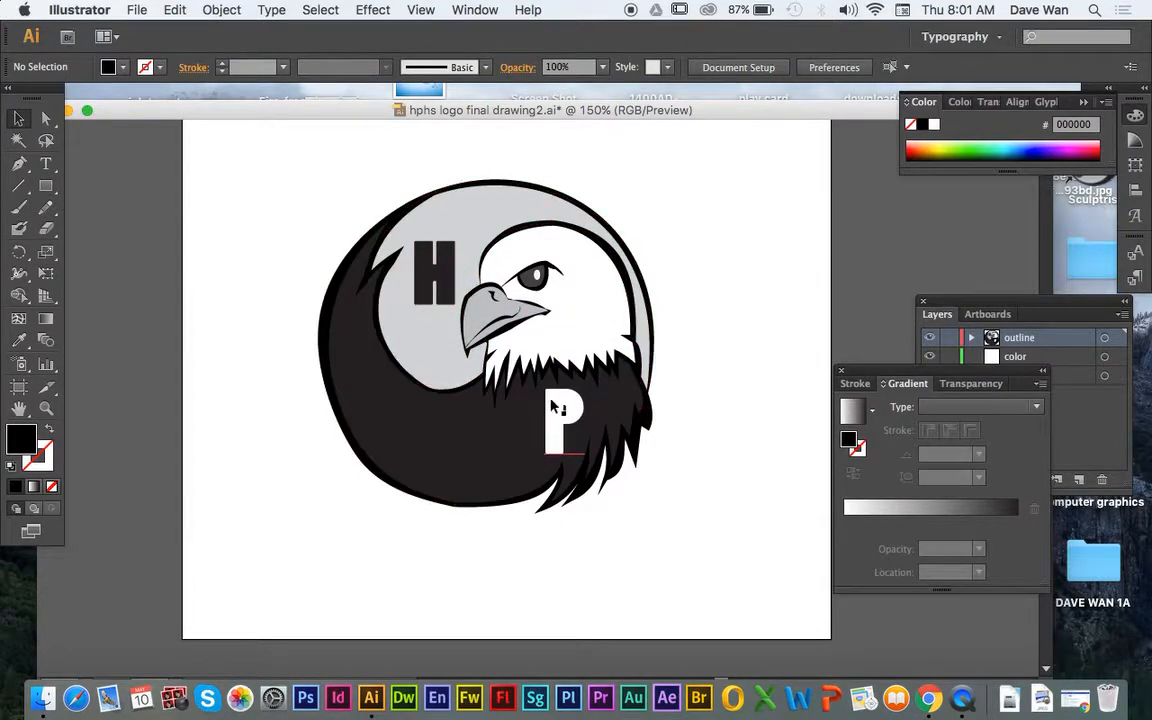
# Expand the white letter P's object and fill so the text becomes shapes, and deselect it
pyautogui.click(468, 457)
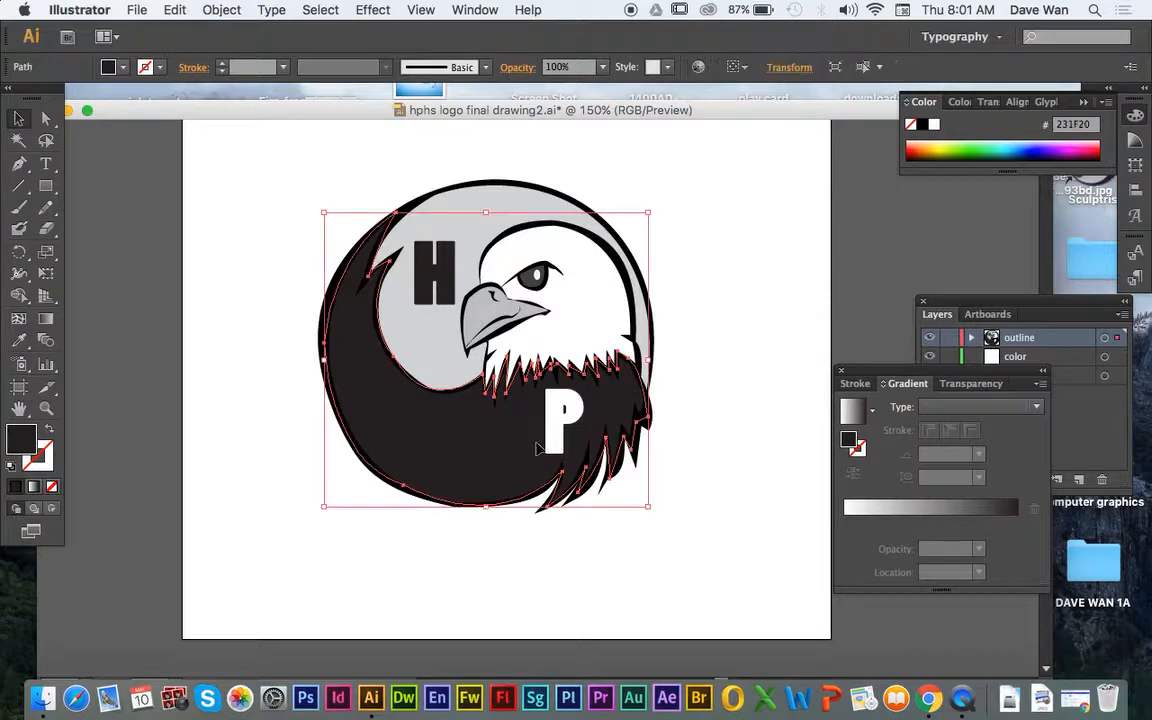
pyautogui.click(550, 436)
pyautogui.click(424, 288)
pyautogui.click(527, 404)
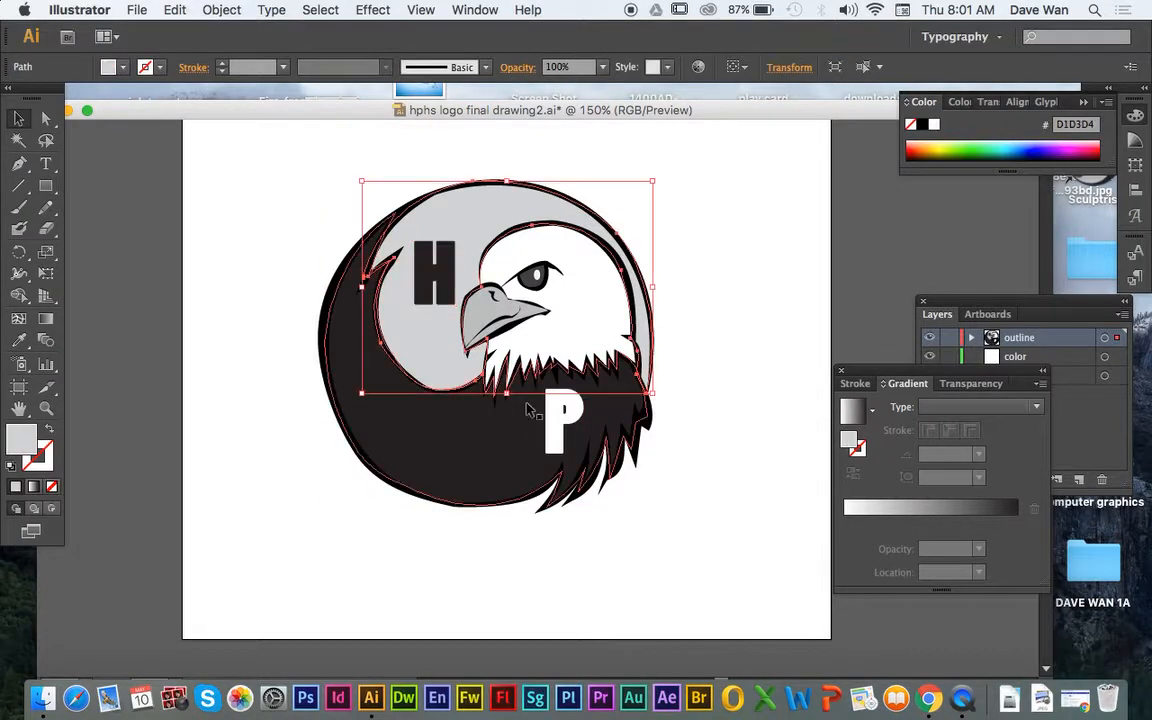
pyautogui.click(547, 424)
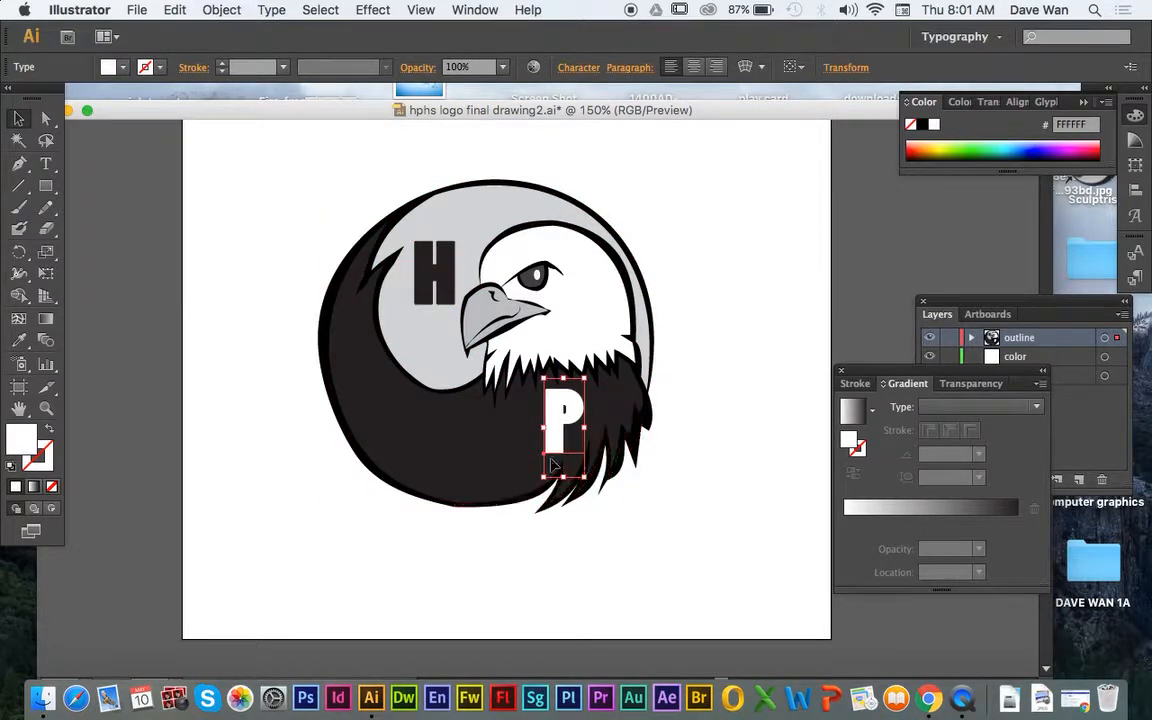
pyautogui.click(219, 10)
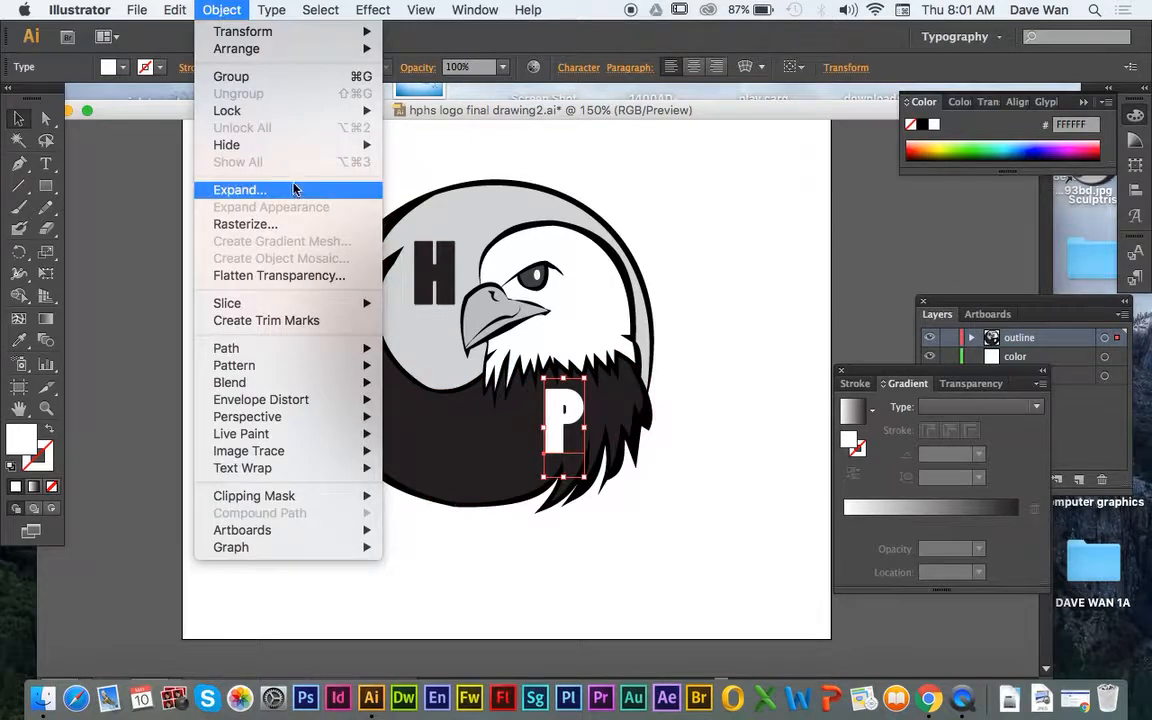
pyautogui.click(290, 191)
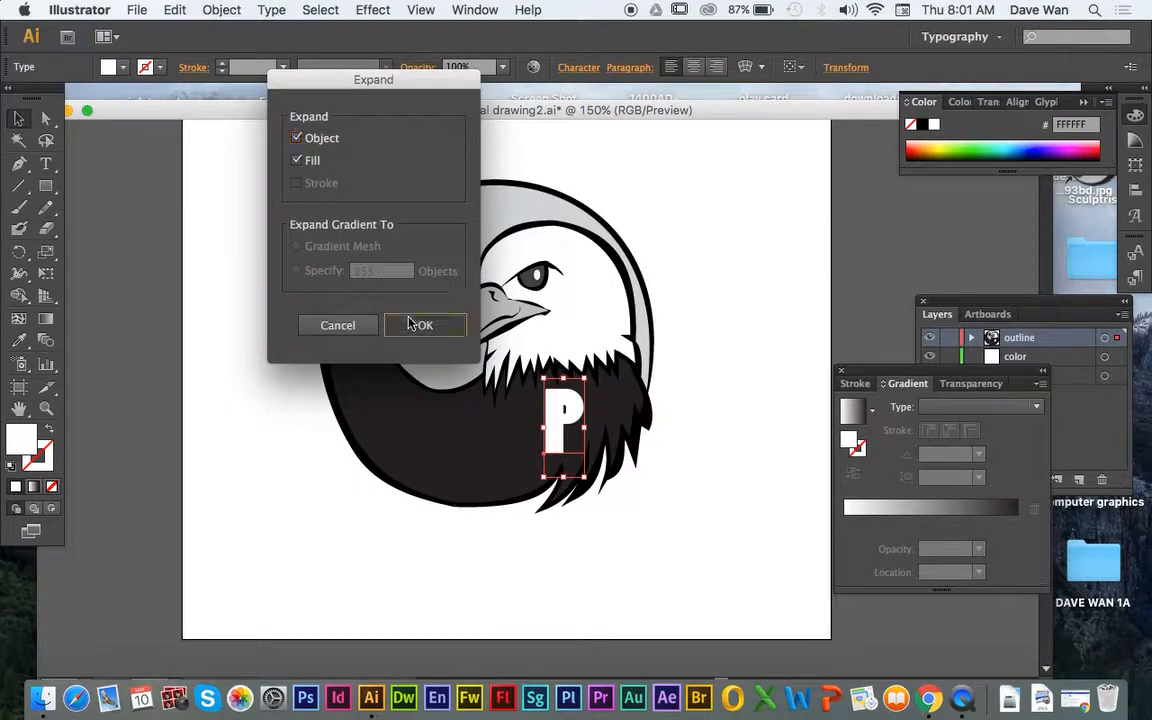
pyautogui.click(412, 323)
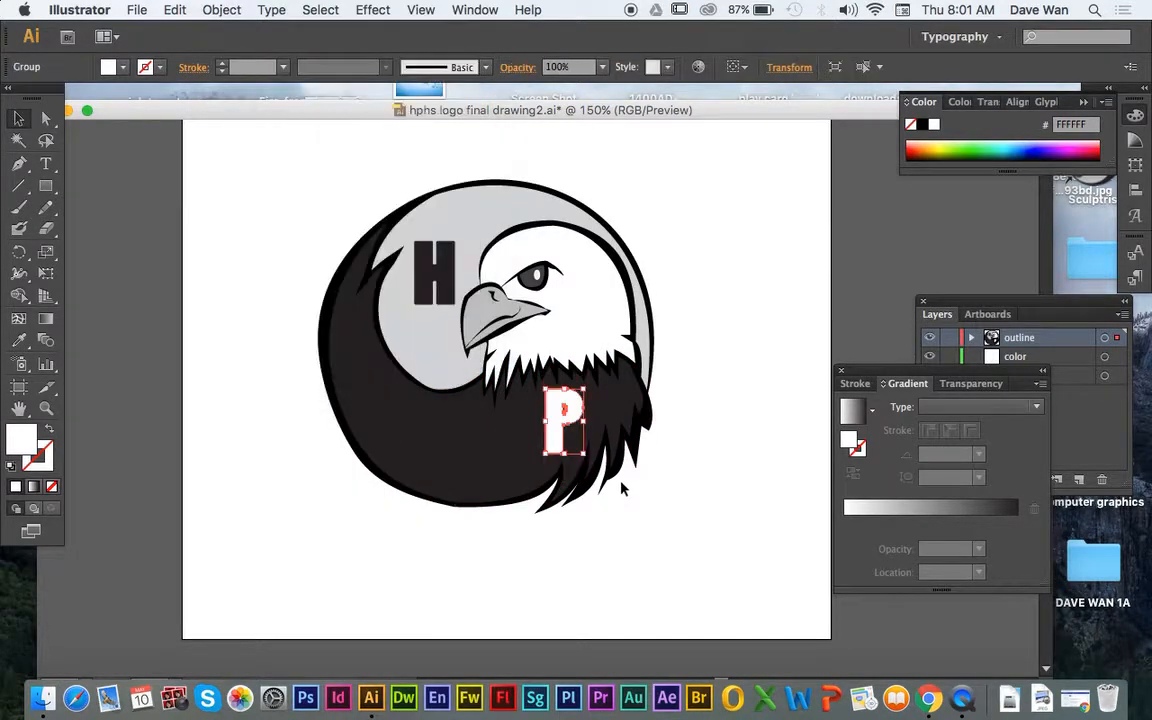
pyautogui.click(263, 242)
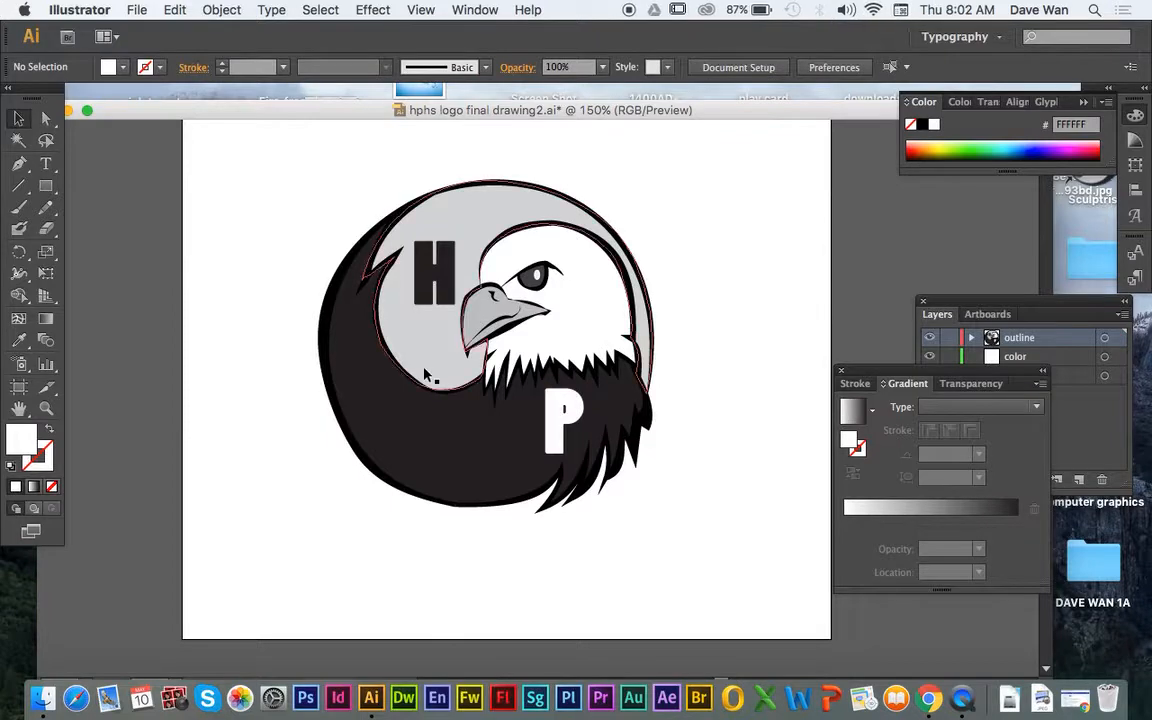
# Lock and unlock the outline, color and picture layers
pyautogui.click(949, 337)
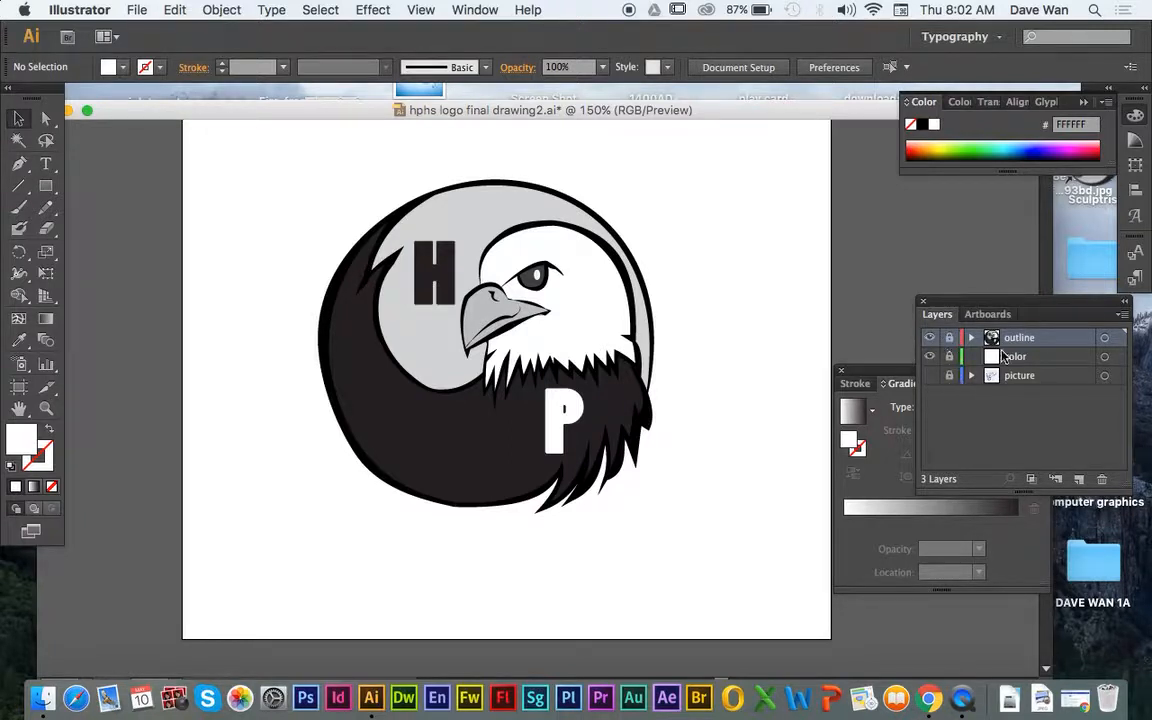
pyautogui.click(948, 371)
pyautogui.click(948, 337)
pyautogui.click(948, 375)
# Enlarge the artboard to about 11.24 by 8.97 in with the Artboard tool, extending it from its lower-right corner
pyautogui.press('super+minus')
pyautogui.press('super+minus')
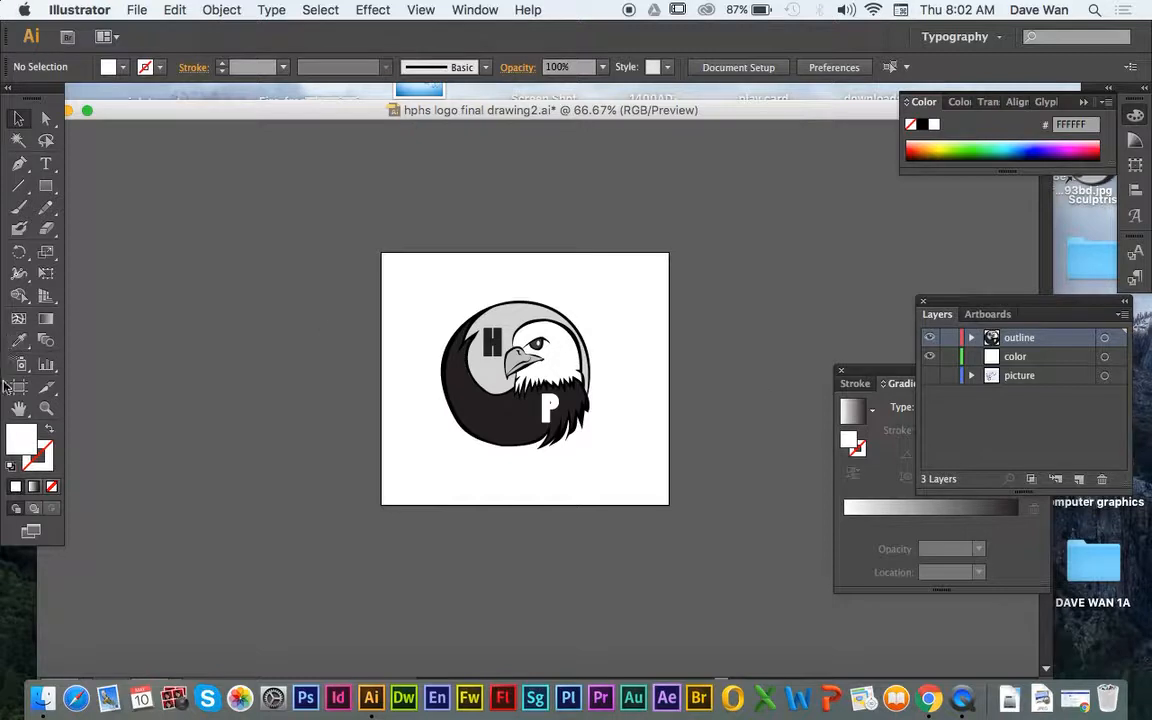
pyautogui.click(19, 387)
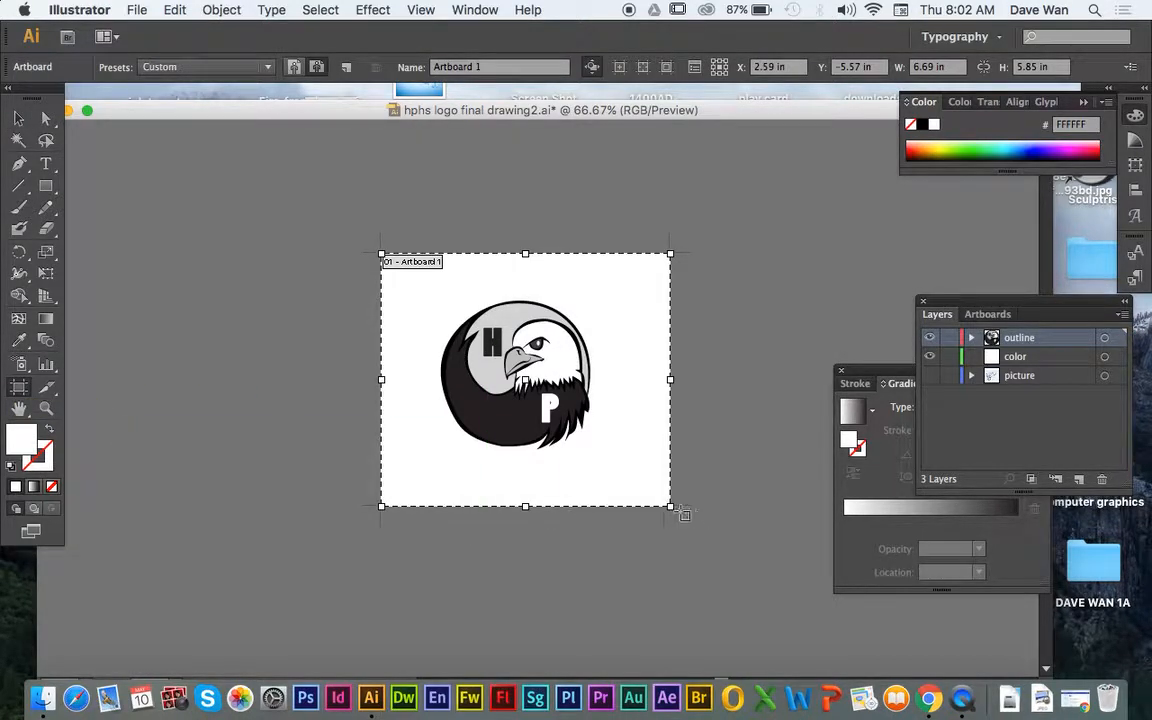
pyautogui.moveTo(672, 508); pyautogui.dragTo(866, 640)
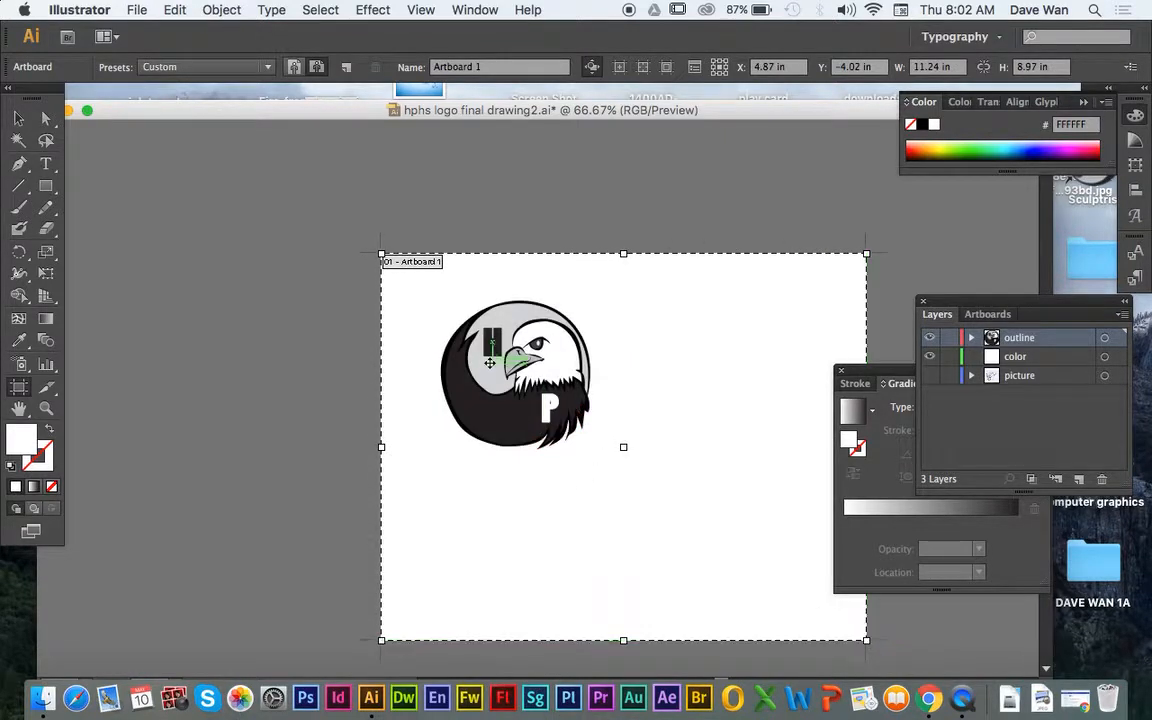
pyautogui.click(18, 118)
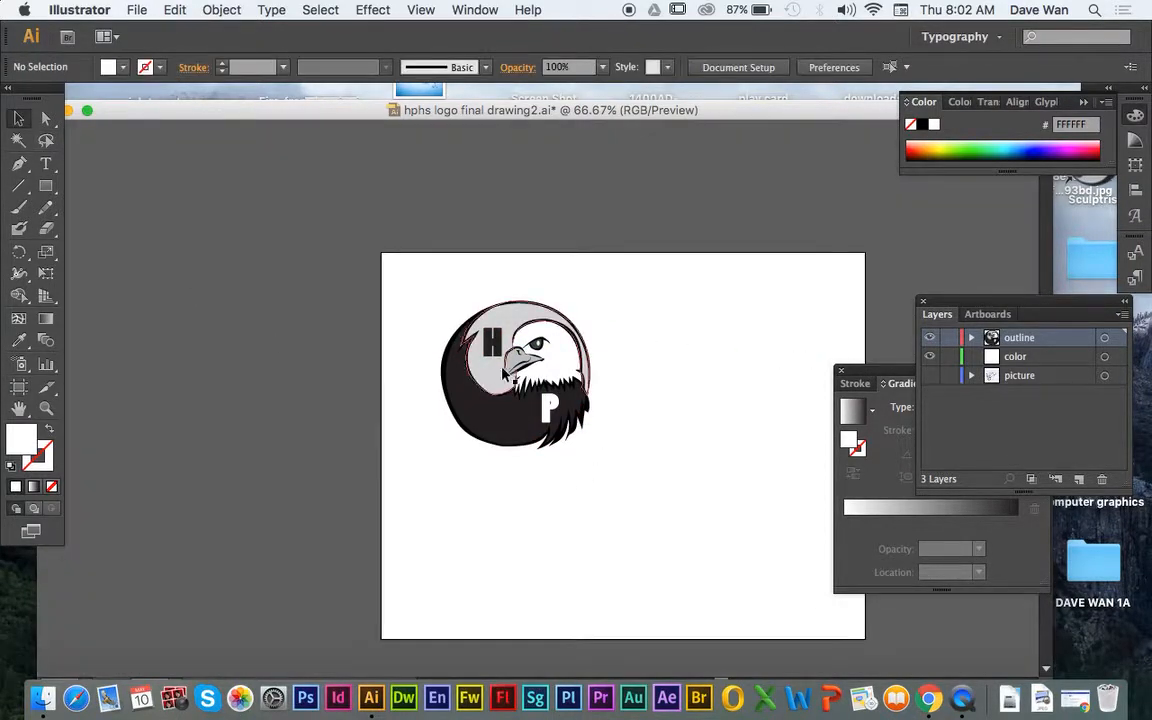
# Copy the whole eagle logo and place the duplicate in the upper-right area of the artboard
pyautogui.press('super+1')
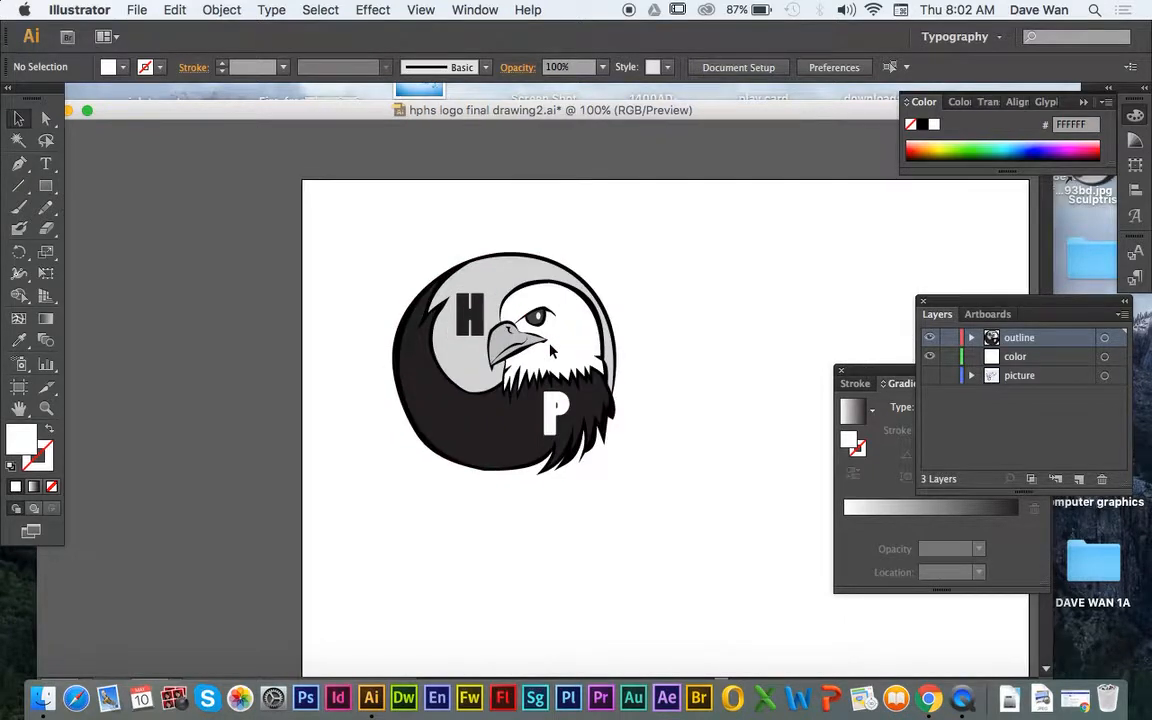
pyautogui.press('super+minus')
pyautogui.click(19, 408)
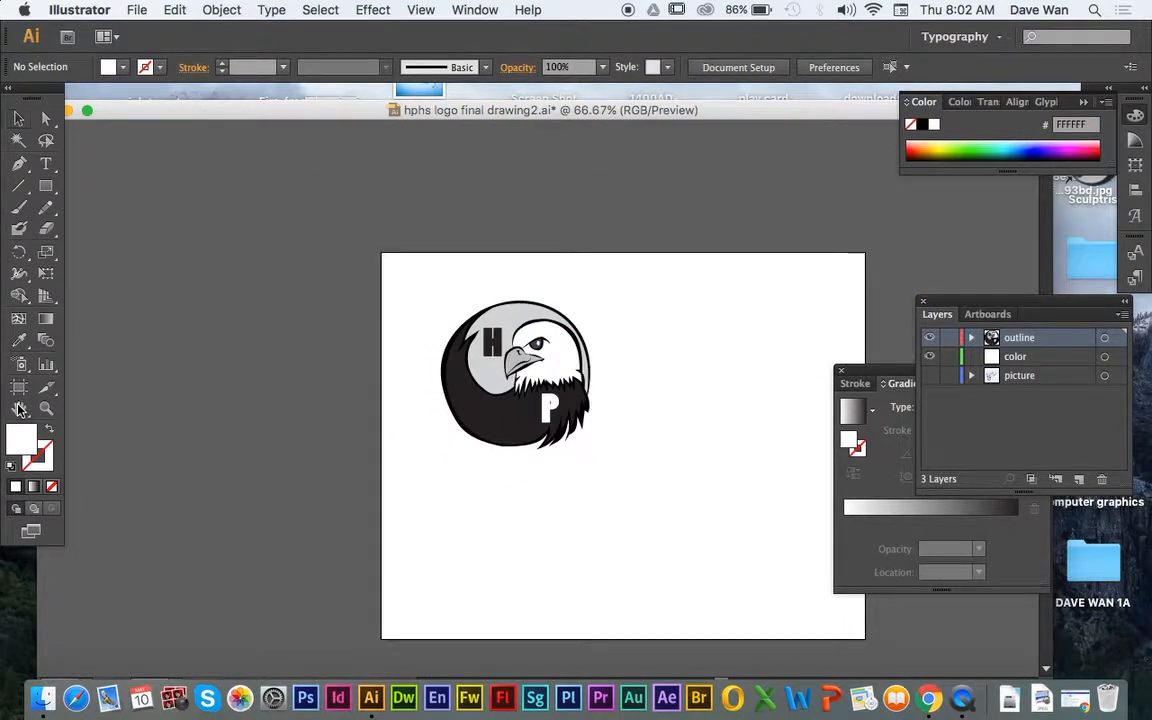
pyautogui.moveTo(180, 398); pyautogui.dragTo(94, 346)
pyautogui.click(18, 118)
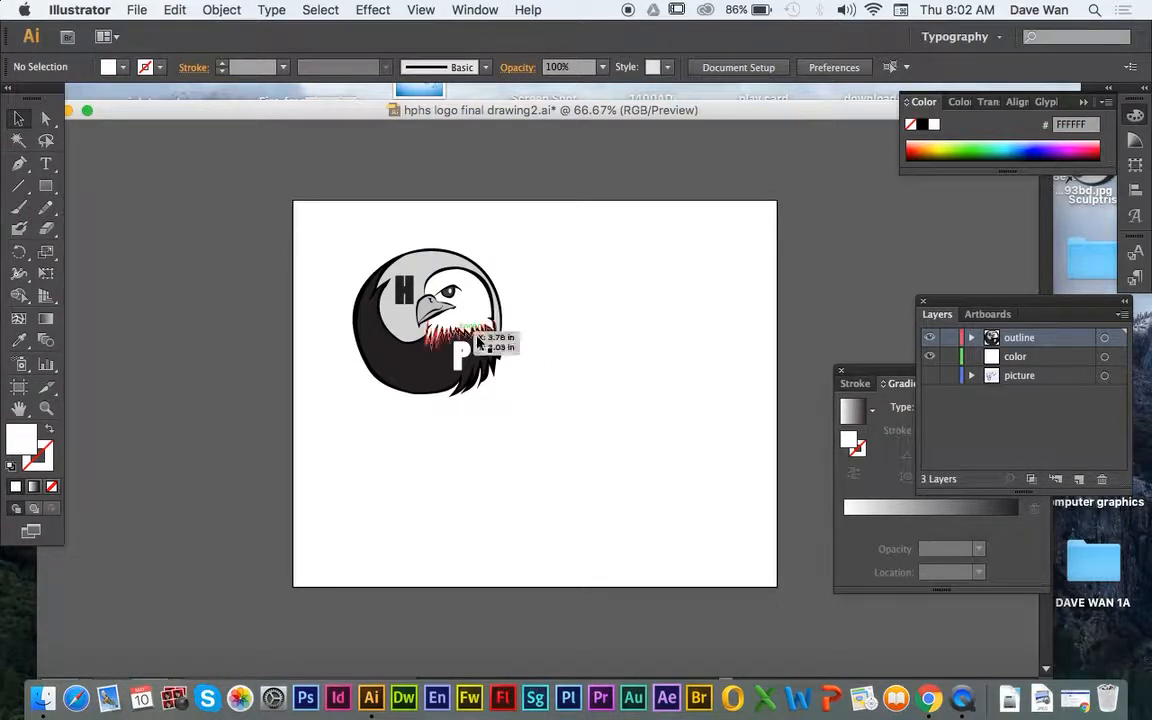
pyautogui.moveTo(323, 224); pyautogui.dragTo(509, 392)
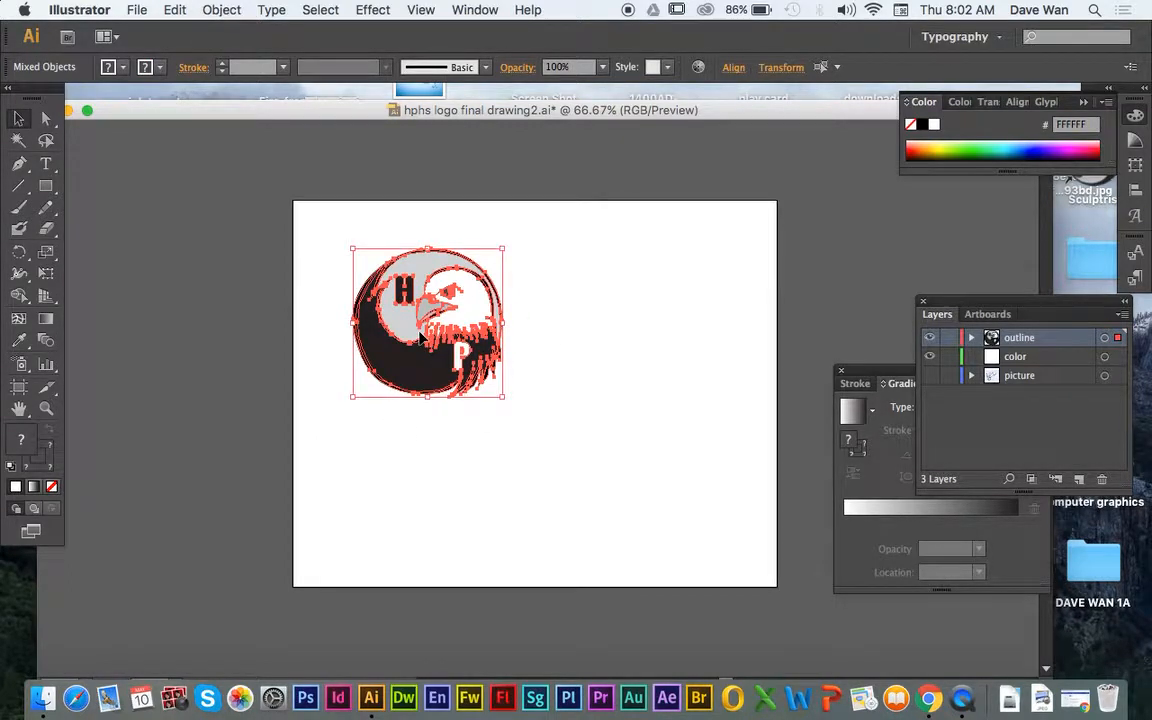
pyautogui.press('super')
pyautogui.press('super+v')
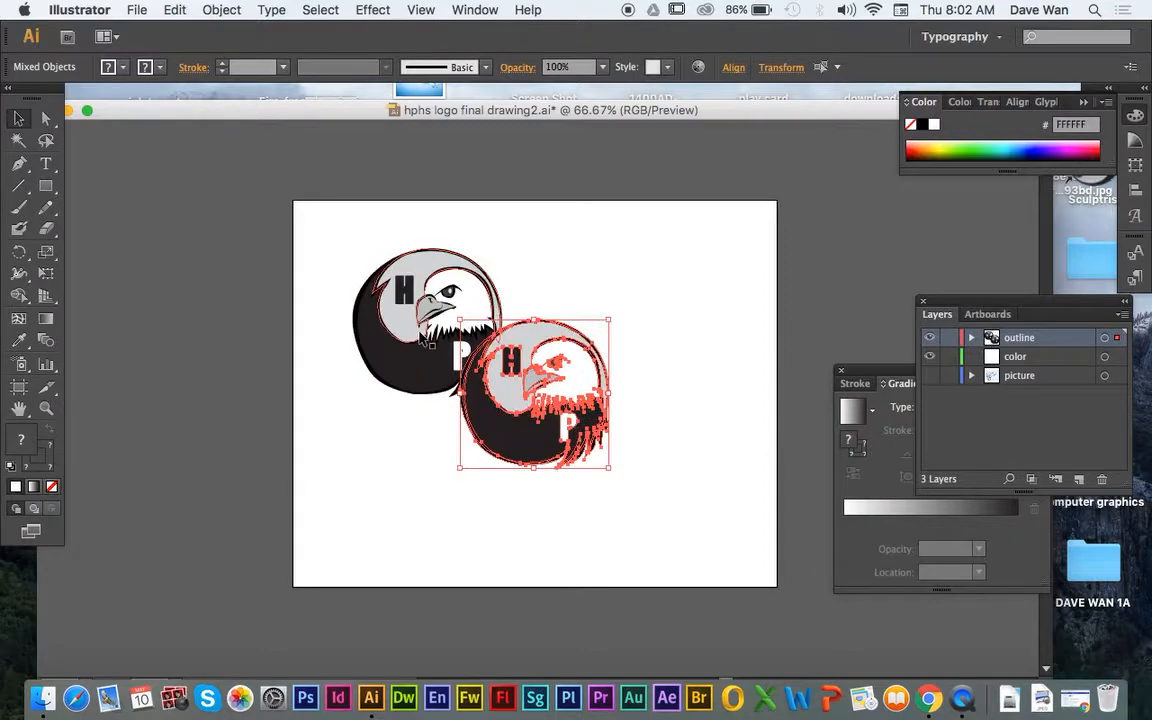
pyautogui.moveTo(470, 422); pyautogui.dragTo(581, 344)
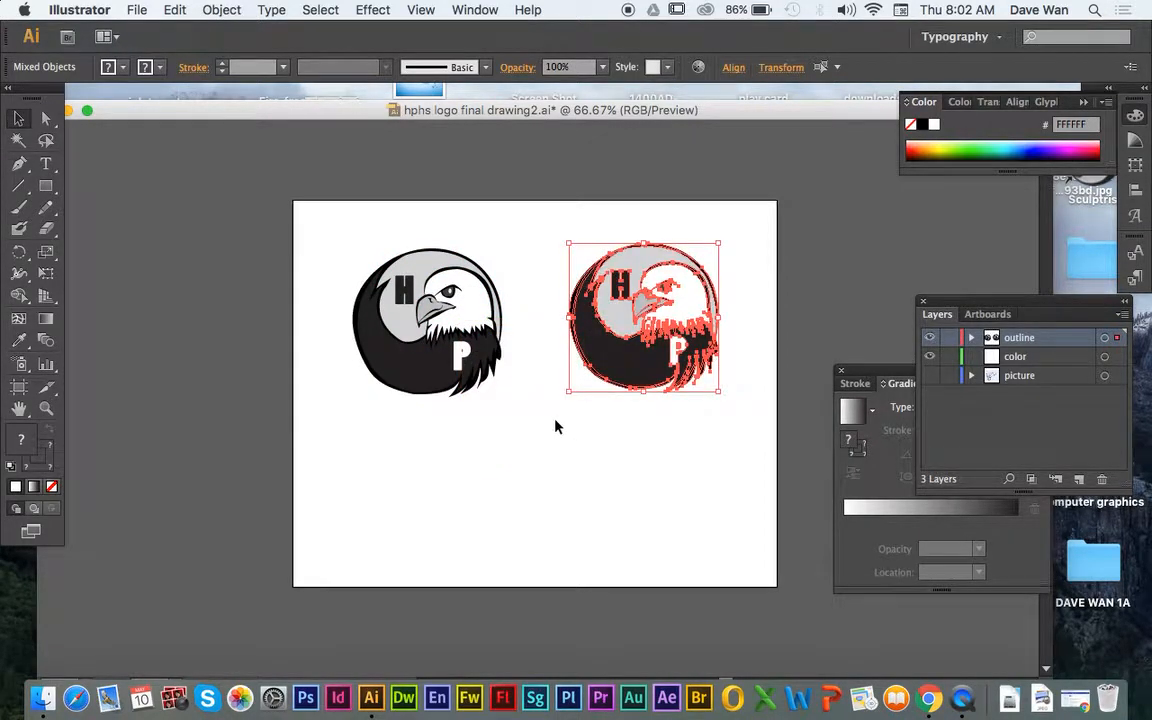
# Paste two more logo copies and place them in the lower-left and lower-right areas of the artboard
pyautogui.press('super+v')
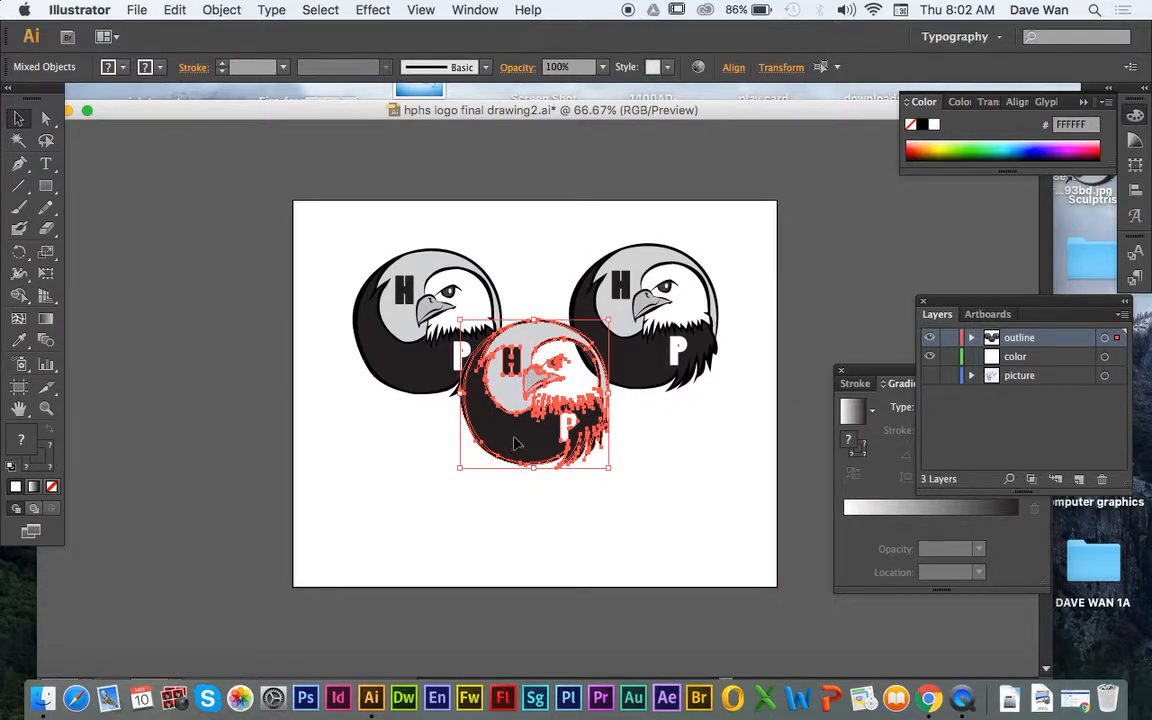
pyautogui.moveTo(515, 443); pyautogui.dragTo(406, 541)
pyautogui.press('super+v')
pyautogui.moveTo(500, 444); pyautogui.dragTo(620, 549)
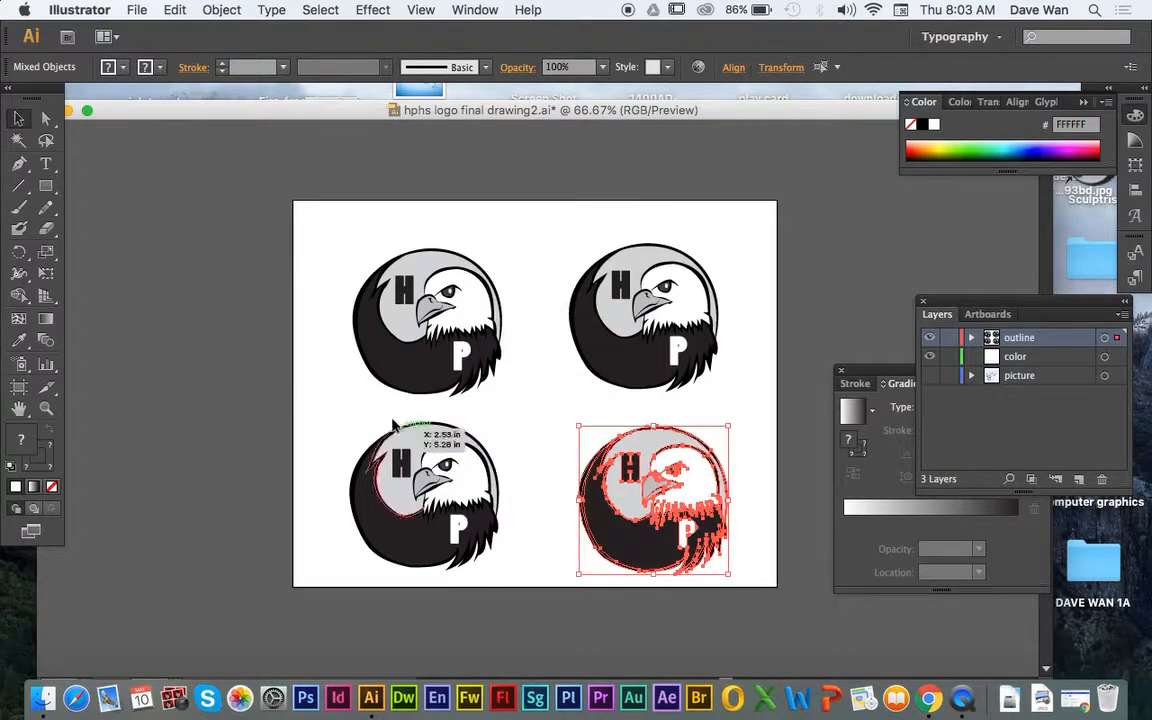
pyautogui.click(340, 395)
pyautogui.moveTo(341, 225); pyautogui.dragTo(650, 517)
pyautogui.click(208, 389)
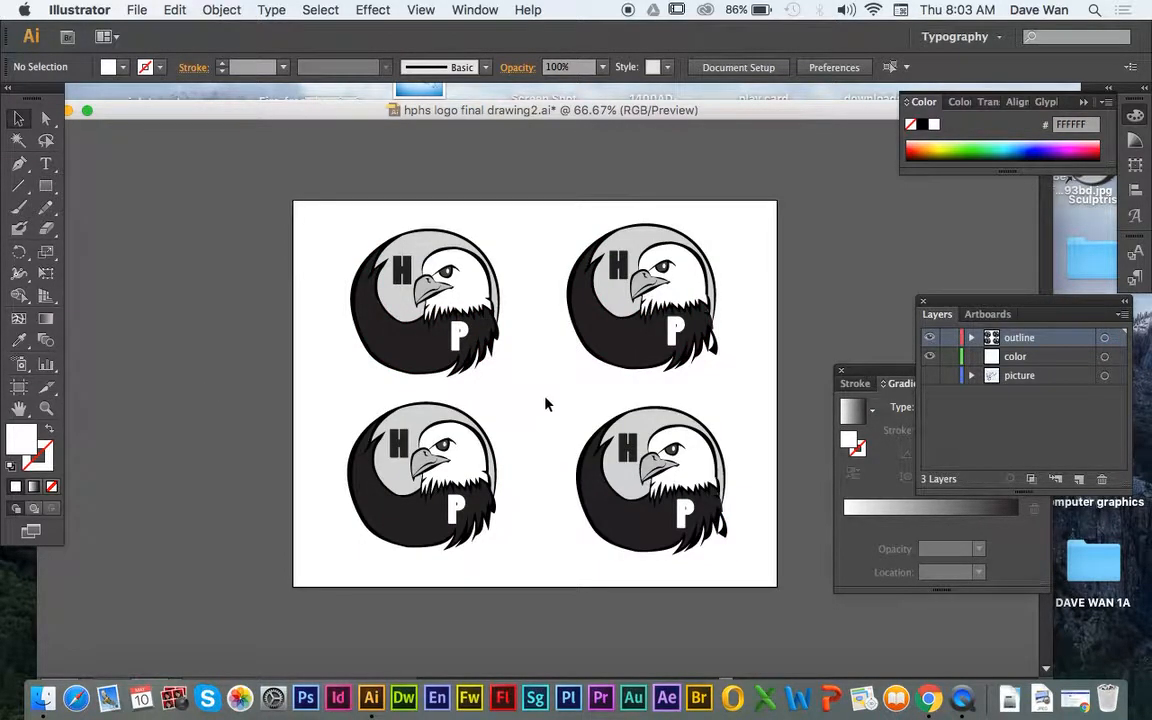
pyautogui.press('super+a')
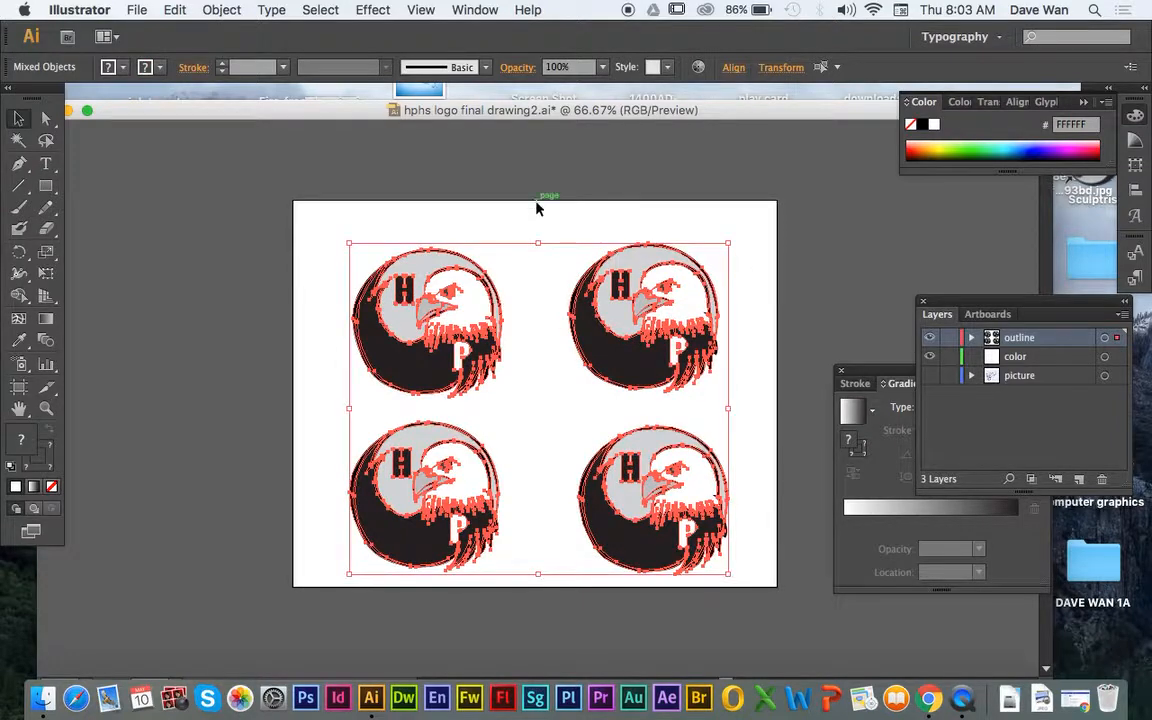
# Move all four logos together slightly up and left so they sit more evenly on the artboard
pyautogui.click(541, 240)
pyautogui.moveTo(350, 187); pyautogui.dragTo(738, 588)
pyautogui.moveTo(409, 366); pyautogui.dragTo(403, 344)
pyautogui.click(162, 311)
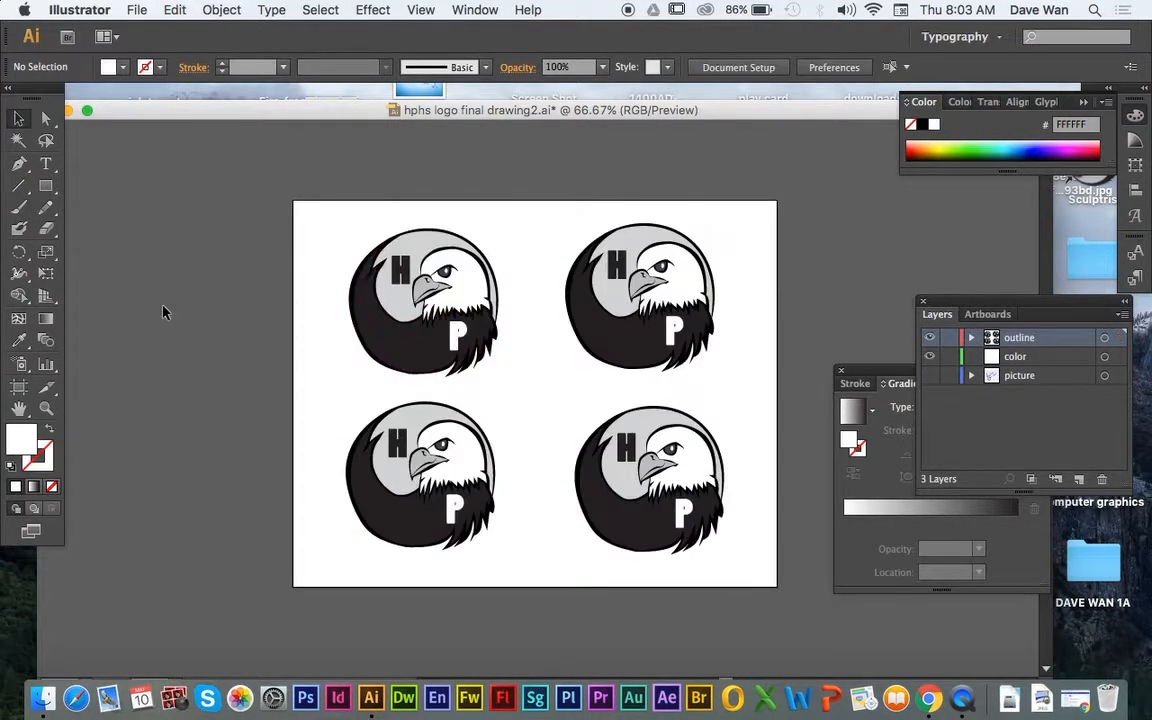
# Select the dark body of the upper-right logo and open the Print default swatch library over the Swatches panel
pyautogui.press('super+equal')
pyautogui.press('super+equal')
pyautogui.press('super+equal')
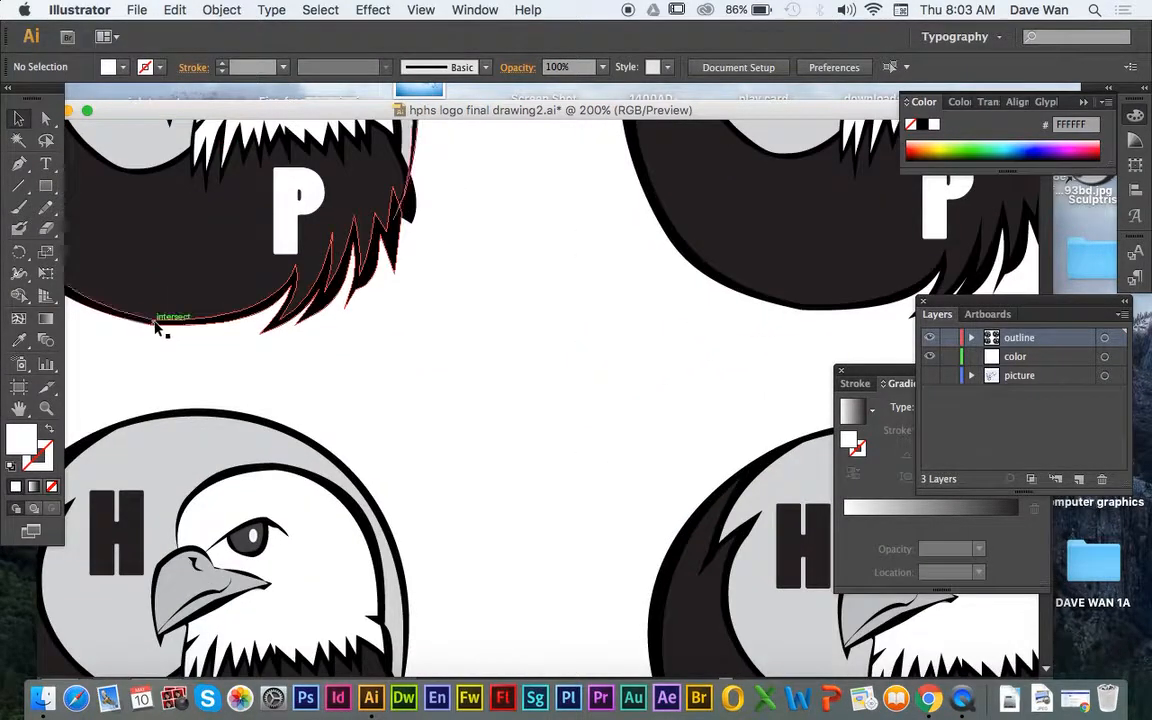
pyautogui.press('space')
pyautogui.moveTo(241, 307); pyautogui.dragTo(543, 449)
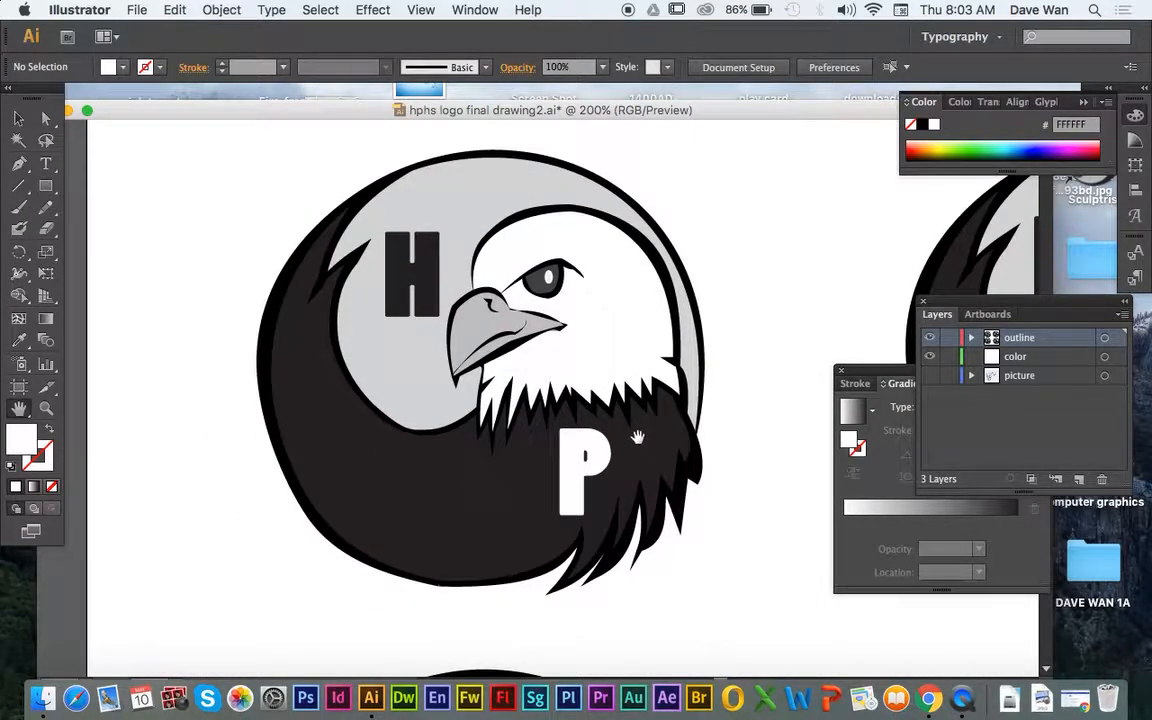
pyautogui.moveTo(810, 464); pyautogui.dragTo(410, 458)
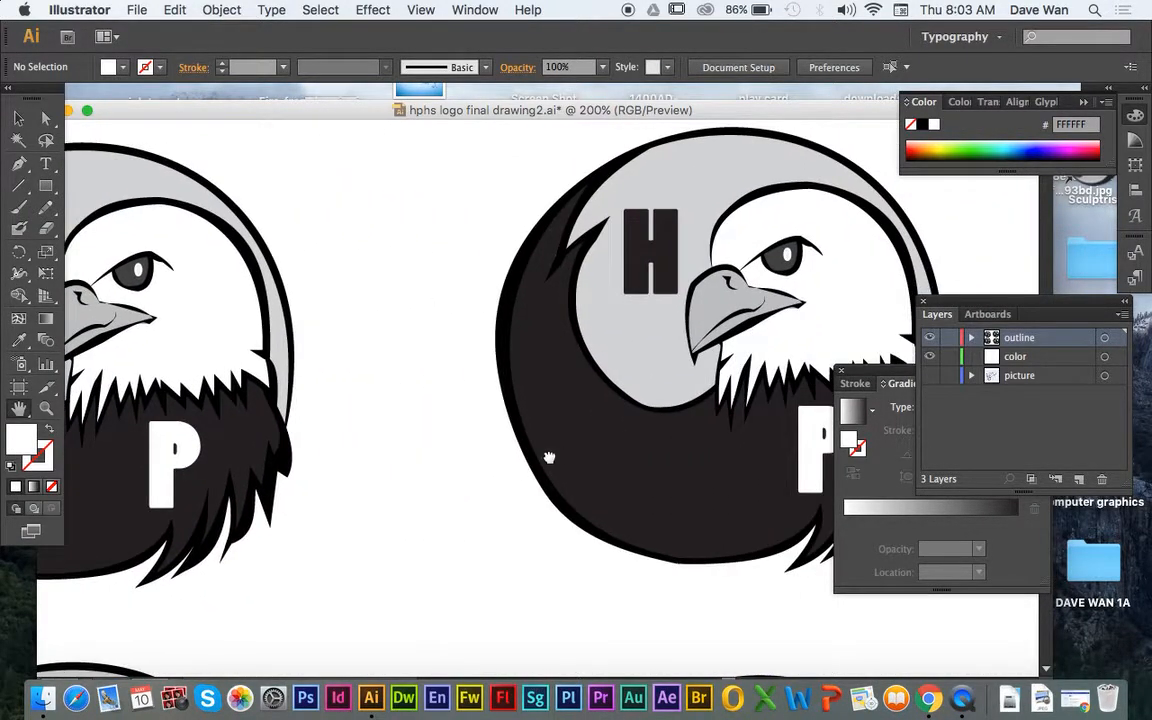
pyautogui.moveTo(528, 448)
pyautogui.mouseDown()
pyautogui.moveTo(741, 474)
pyautogui.moveTo(851, 445)
pyautogui.moveTo(522, 445)
pyautogui.mouseUp()
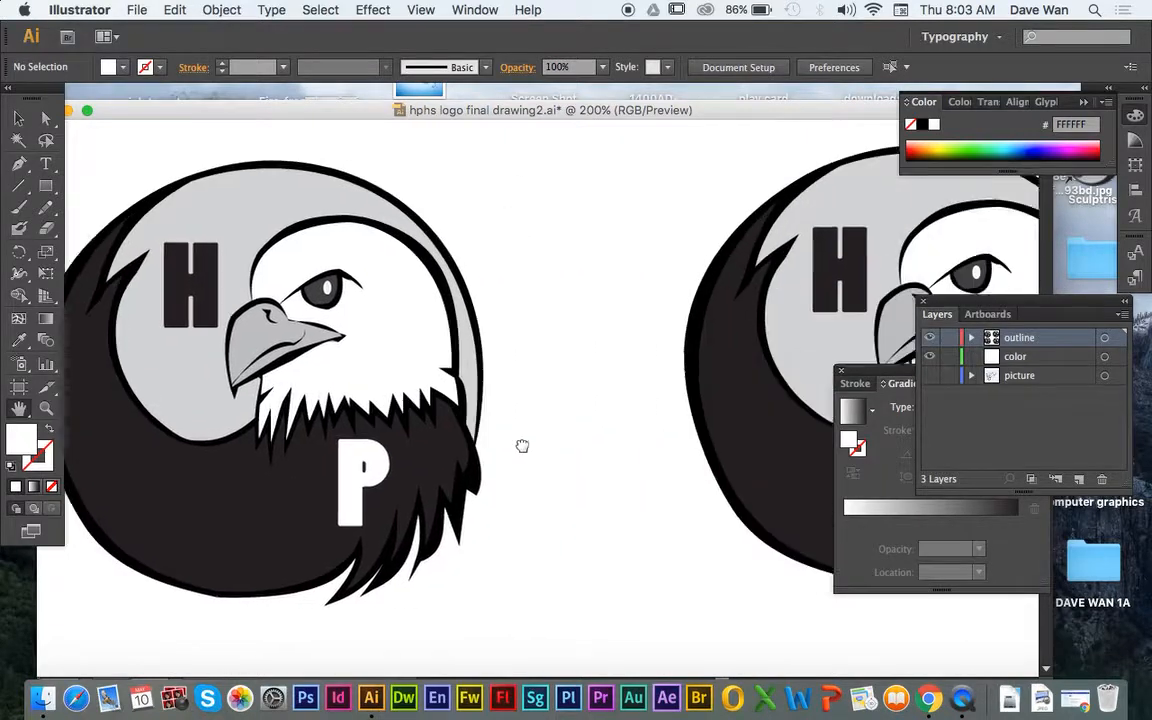
pyautogui.moveTo(716, 443); pyautogui.dragTo(551, 443)
pyautogui.moveTo(621, 443); pyautogui.dragTo(407, 424)
pyautogui.moveTo(111, 224); pyautogui.dragTo(84, 278)
pyautogui.click(18, 118)
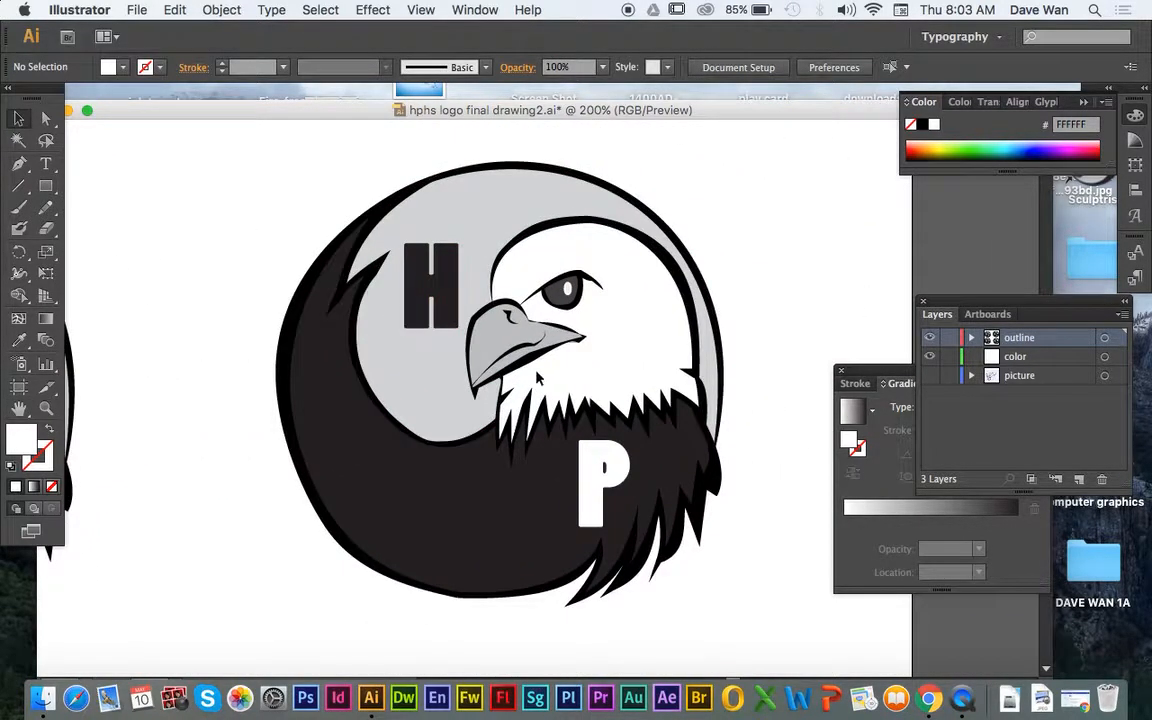
pyautogui.click(527, 492)
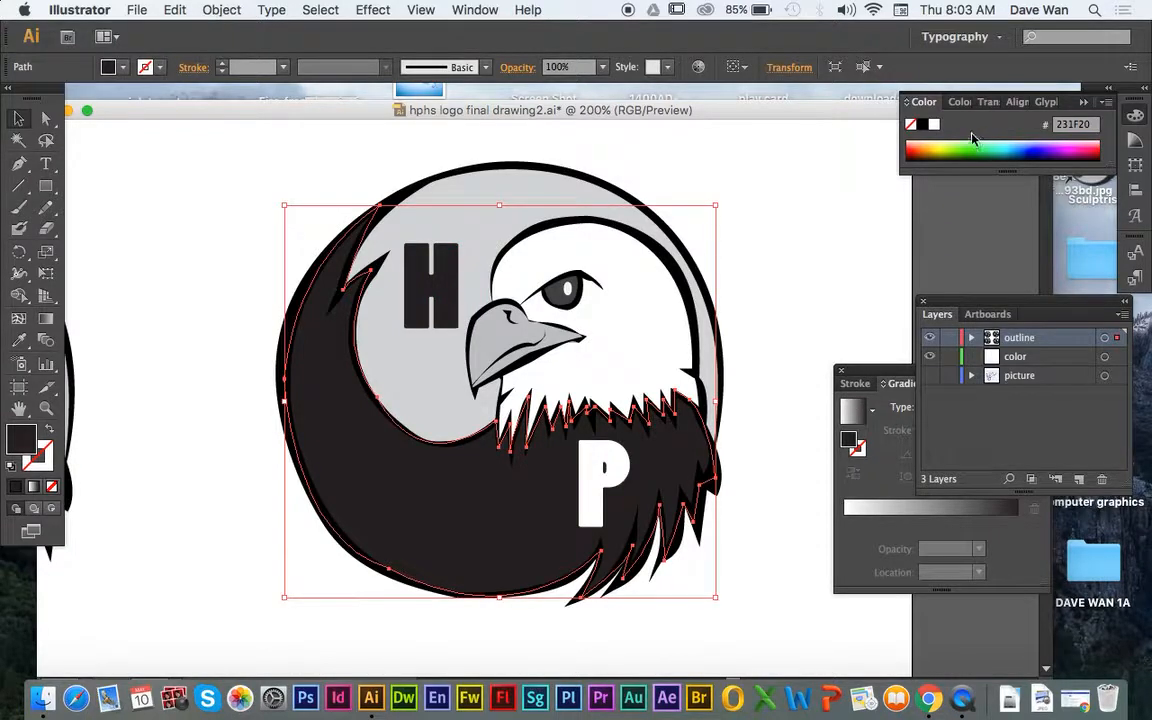
pyautogui.click(472, 12)
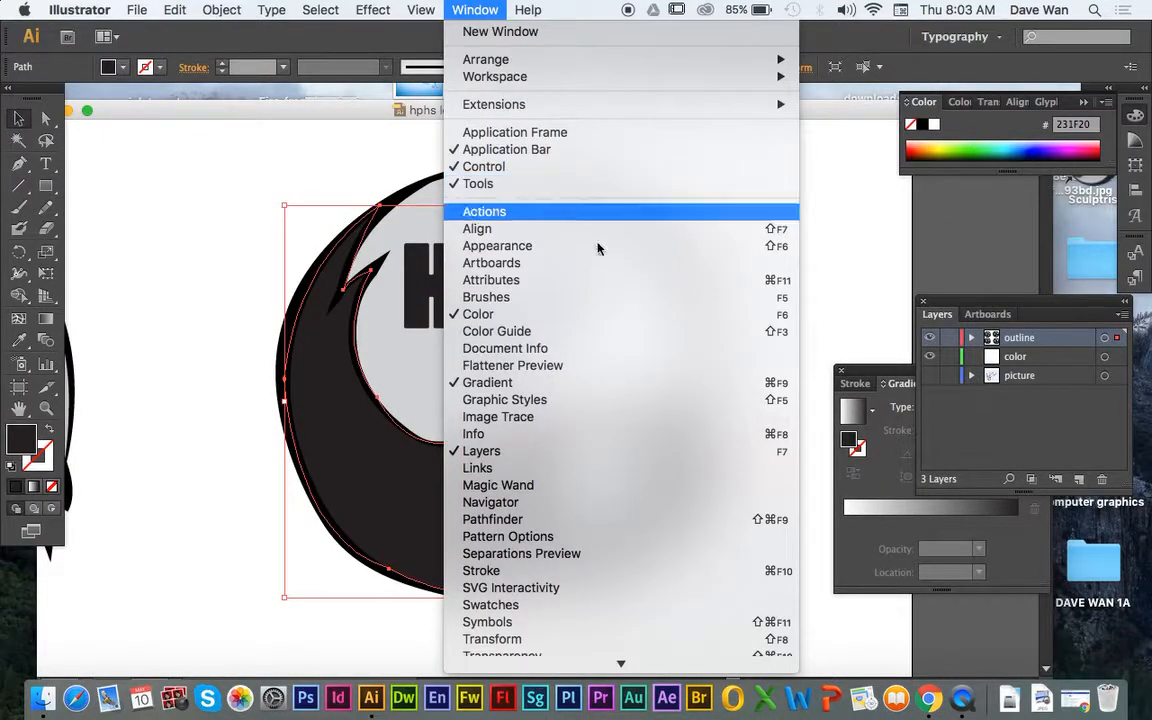
pyautogui.click(669, 605)
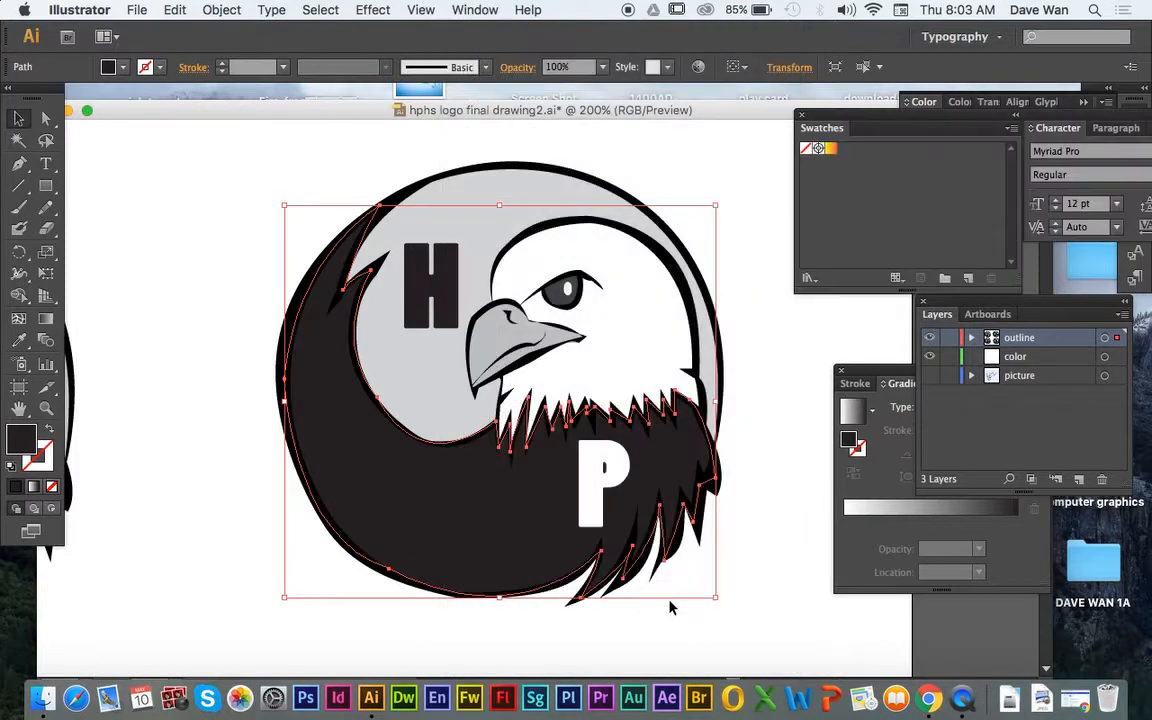
pyautogui.click(808, 278)
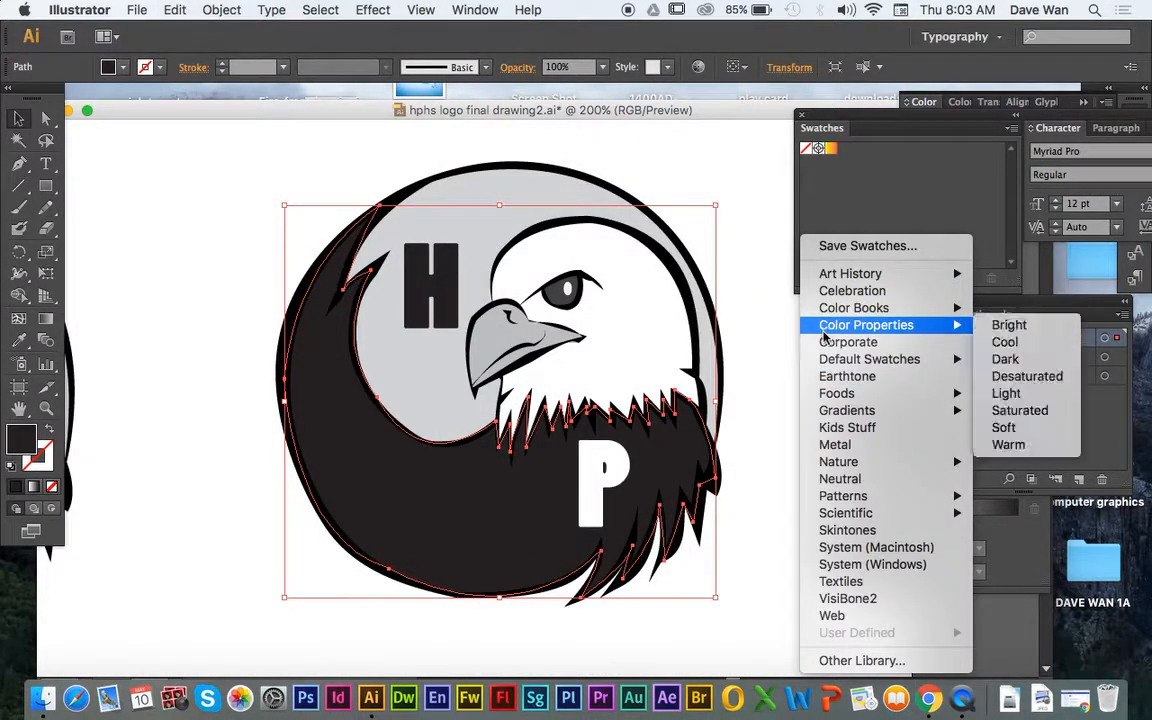
pyautogui.moveTo(840, 359)
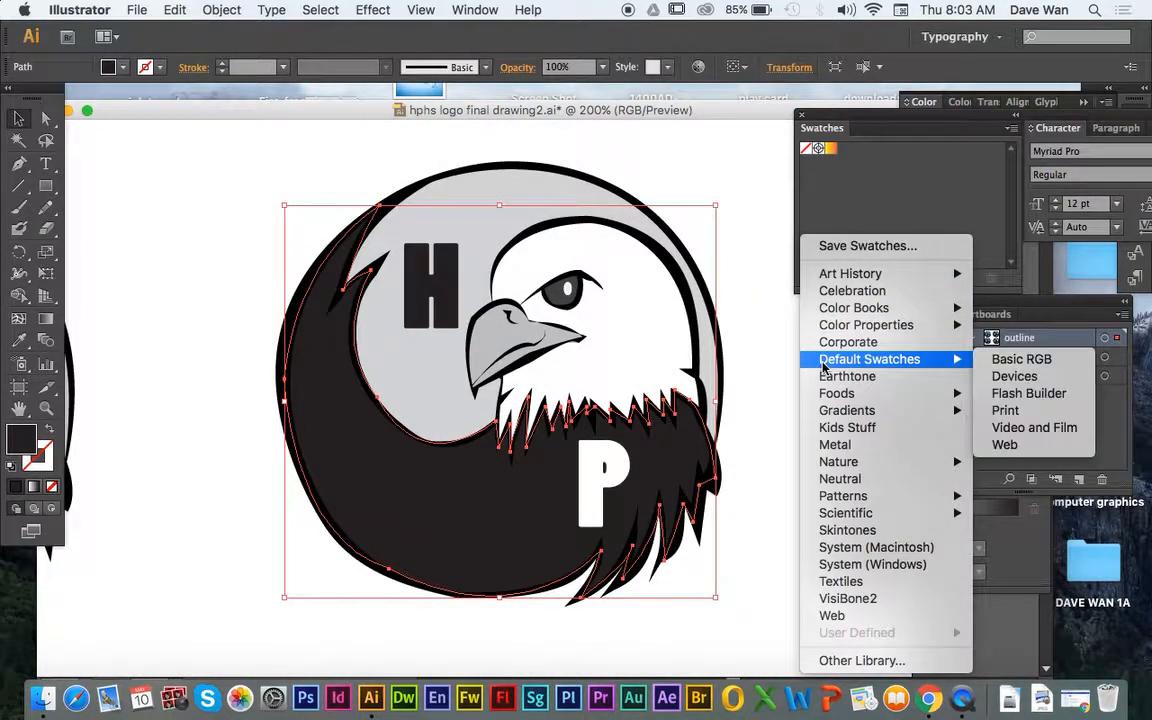
pyautogui.click(1037, 412)
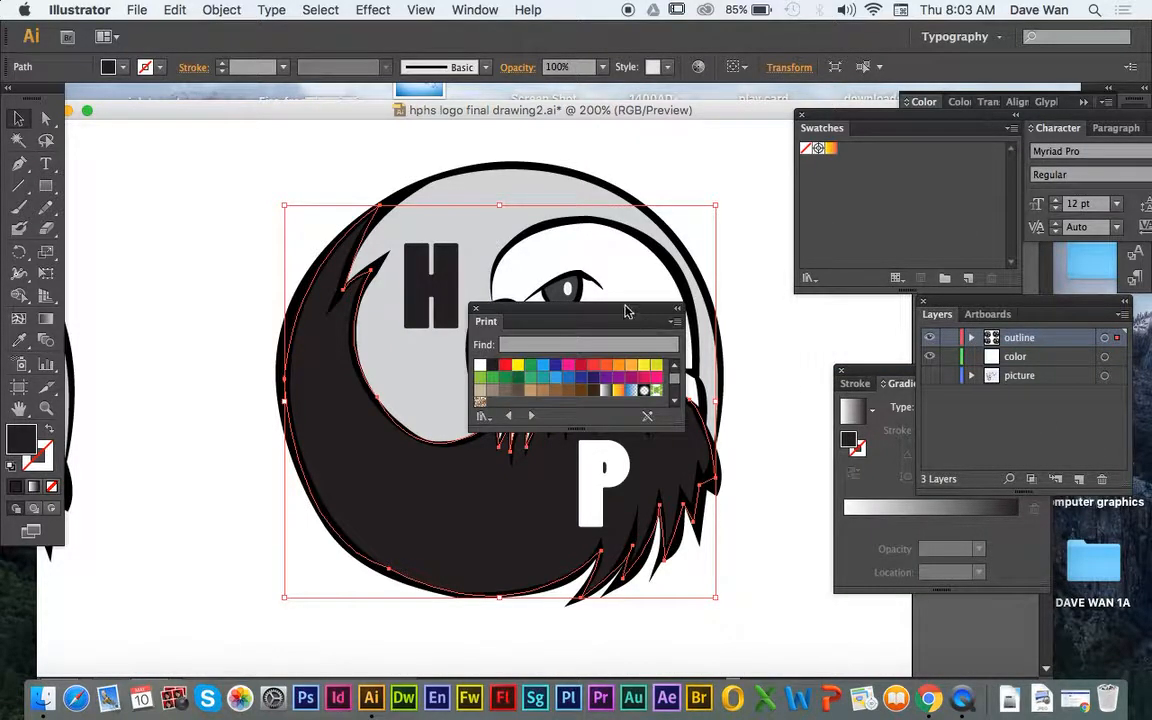
pyautogui.moveTo(625, 311); pyautogui.dragTo(955, 175)
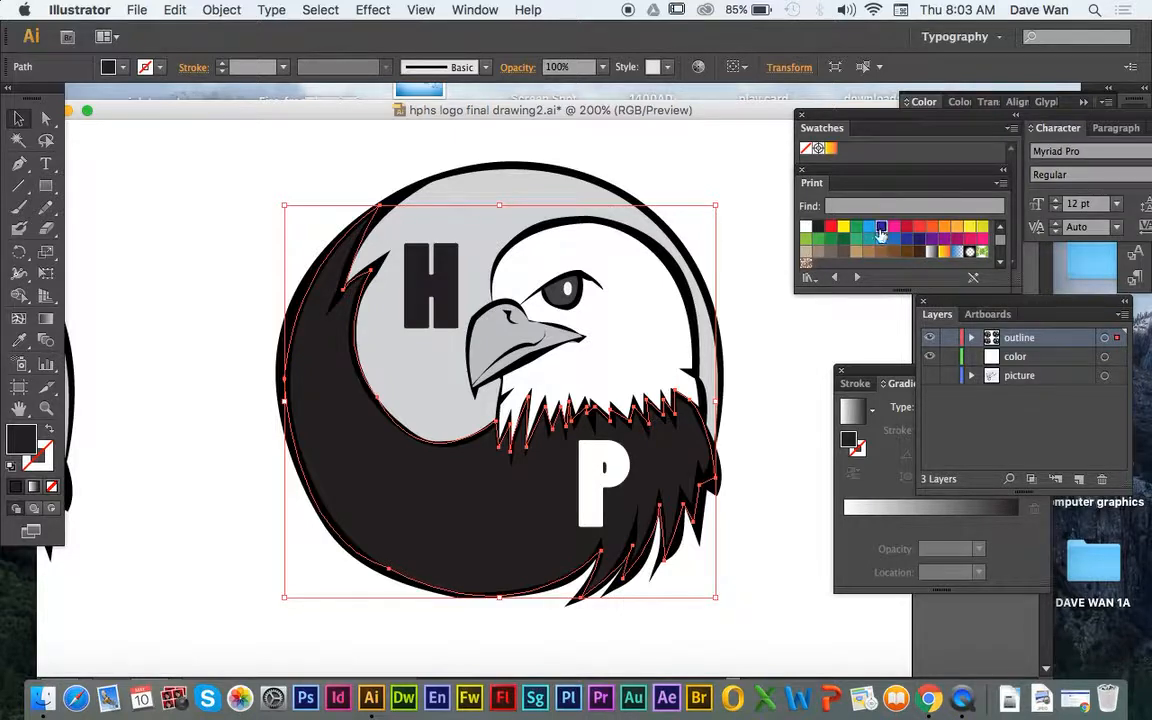
# Fill the upper-right eagle's body with dark blue and its beak with yellow from the Print swatches
pyautogui.click(881, 226)
pyautogui.click(472, 310)
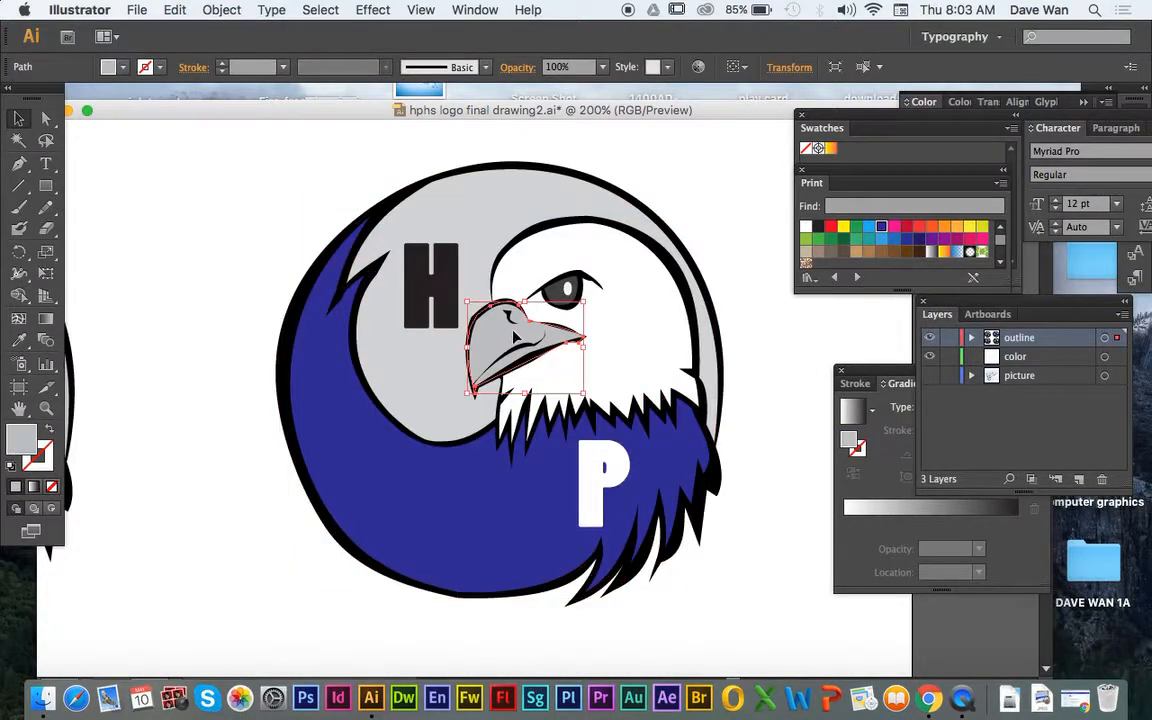
pyautogui.click(844, 228)
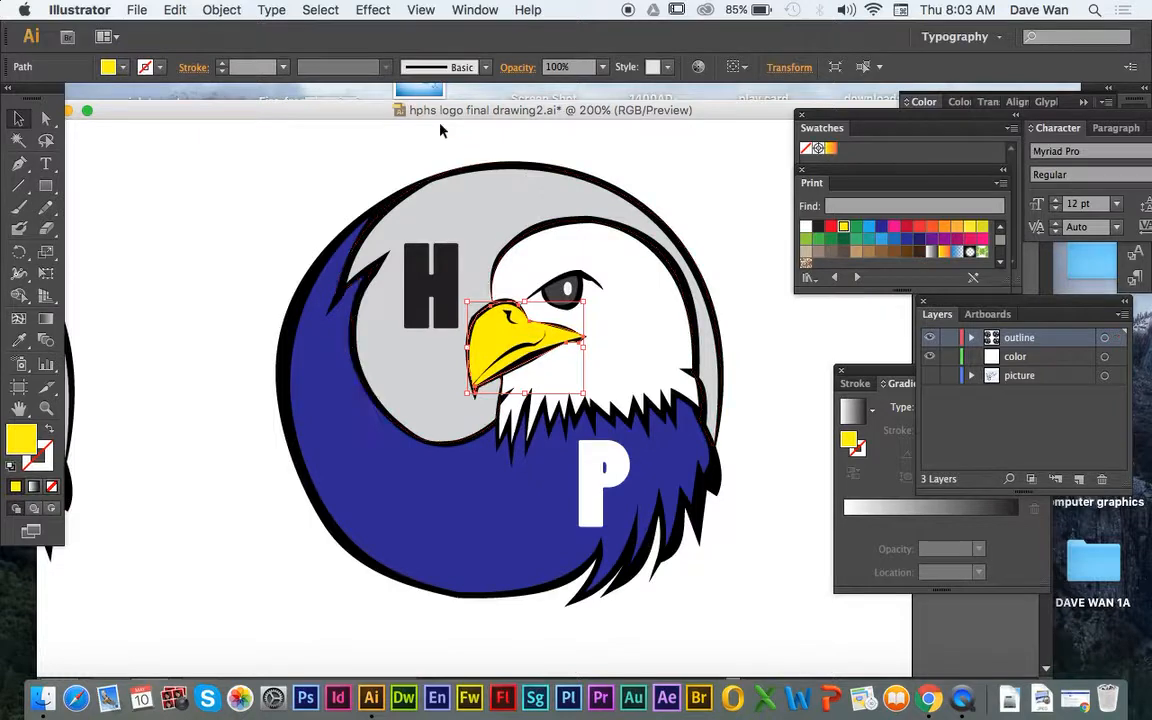
pyautogui.click(442, 130)
# Fill the upper-right logo's grey background yellow and the eagle's eye dark blue
pyautogui.click(476, 193)
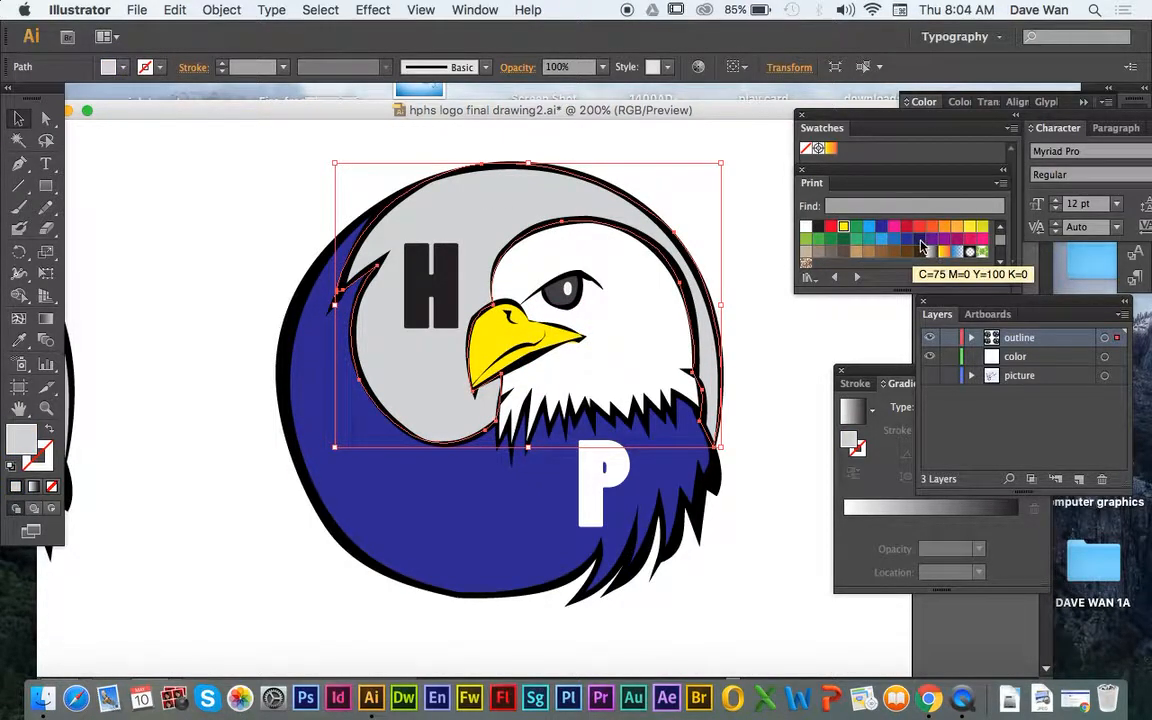
pyautogui.click(843, 228)
pyautogui.click(740, 148)
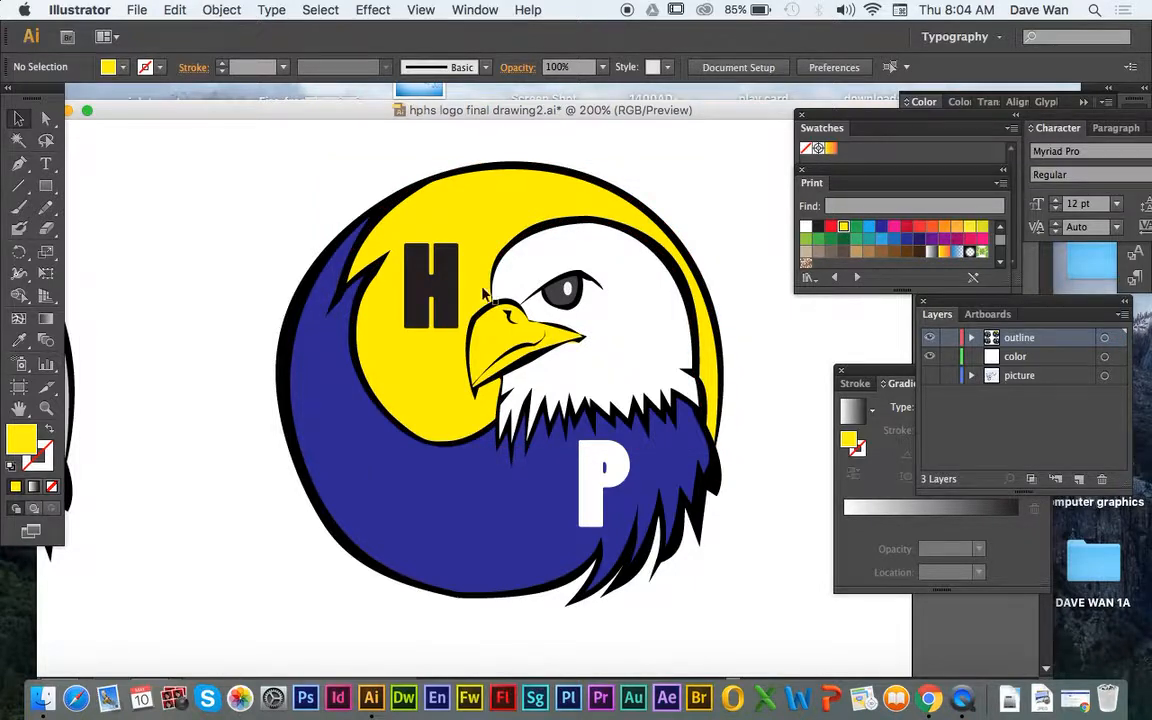
pyautogui.click(560, 293)
pyautogui.click(881, 226)
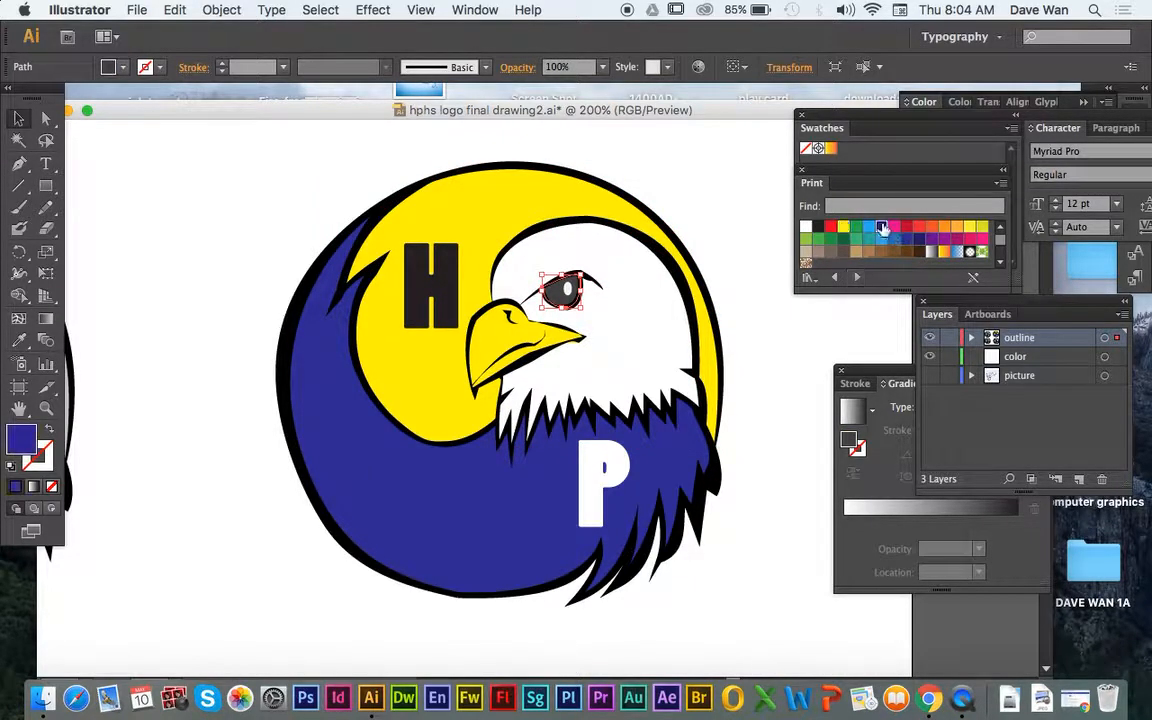
pyautogui.click(771, 244)
# Apply a white-to-black linear gradient to the dark body of the lower-right logo
pyautogui.press('super+minus')
pyautogui.press('super+minus')
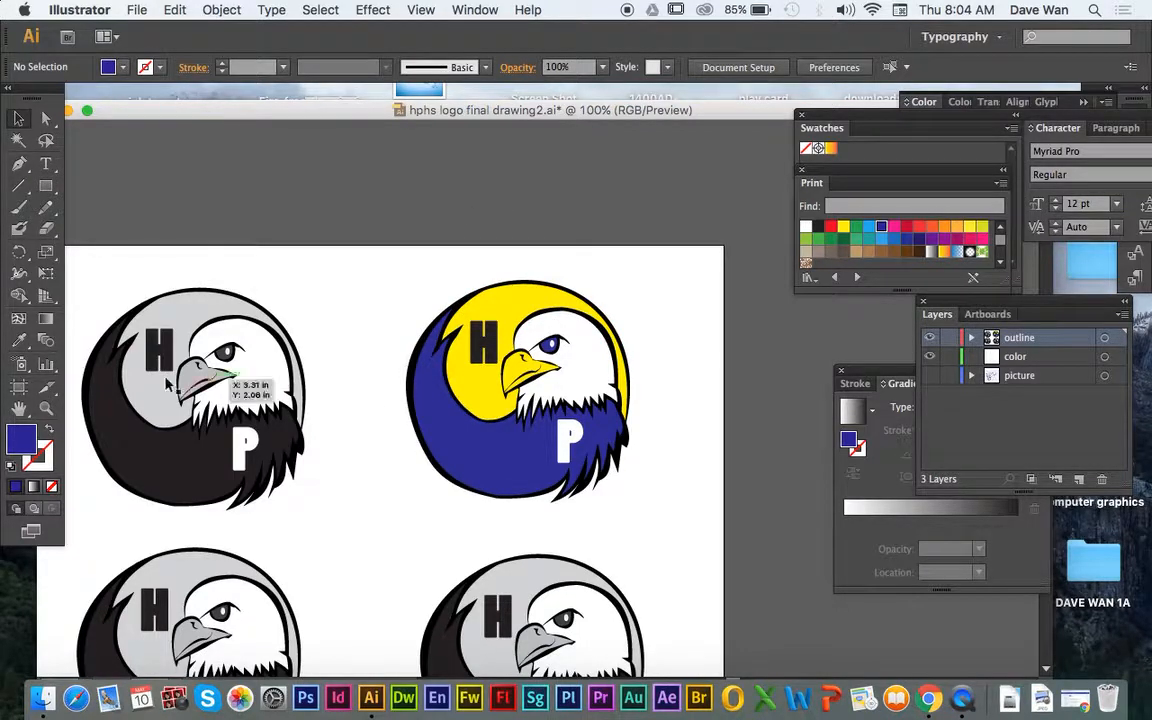
pyautogui.click(18, 408)
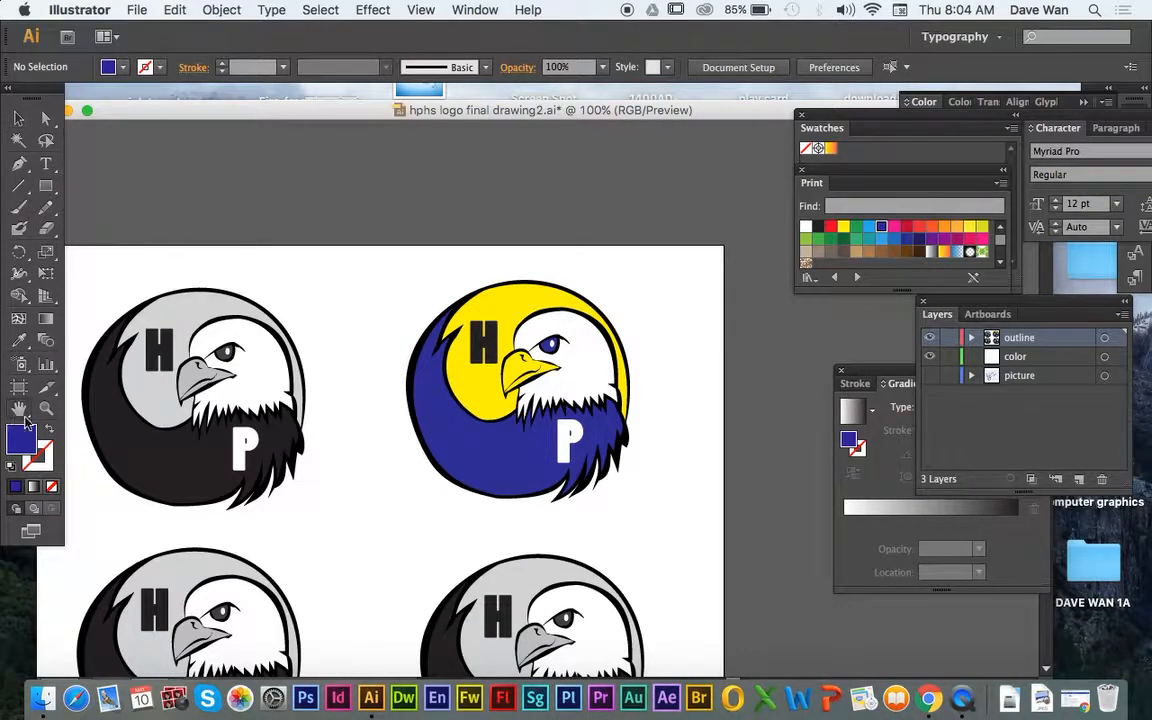
pyautogui.moveTo(244, 411); pyautogui.dragTo(270, 240)
pyautogui.moveTo(280, 430); pyautogui.dragTo(282, 308)
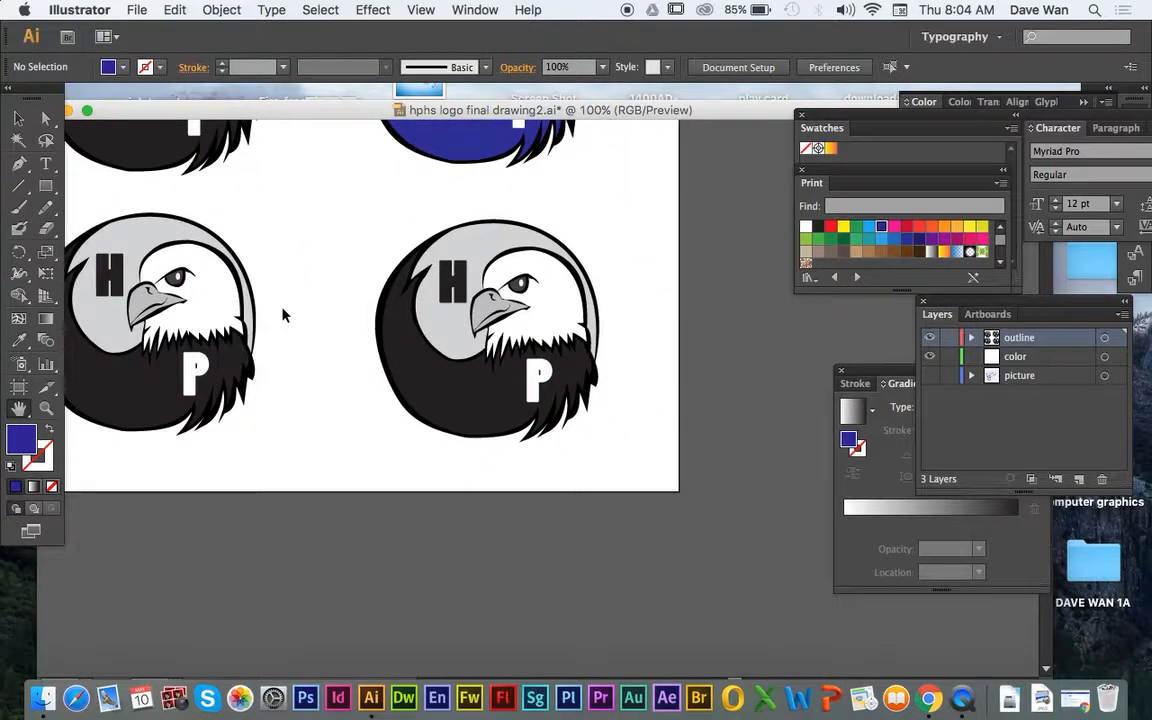
pyautogui.press('super+equal')
pyautogui.press('super+equal')
pyautogui.moveTo(159, 374); pyautogui.dragTo(201, 491)
pyautogui.click(18, 118)
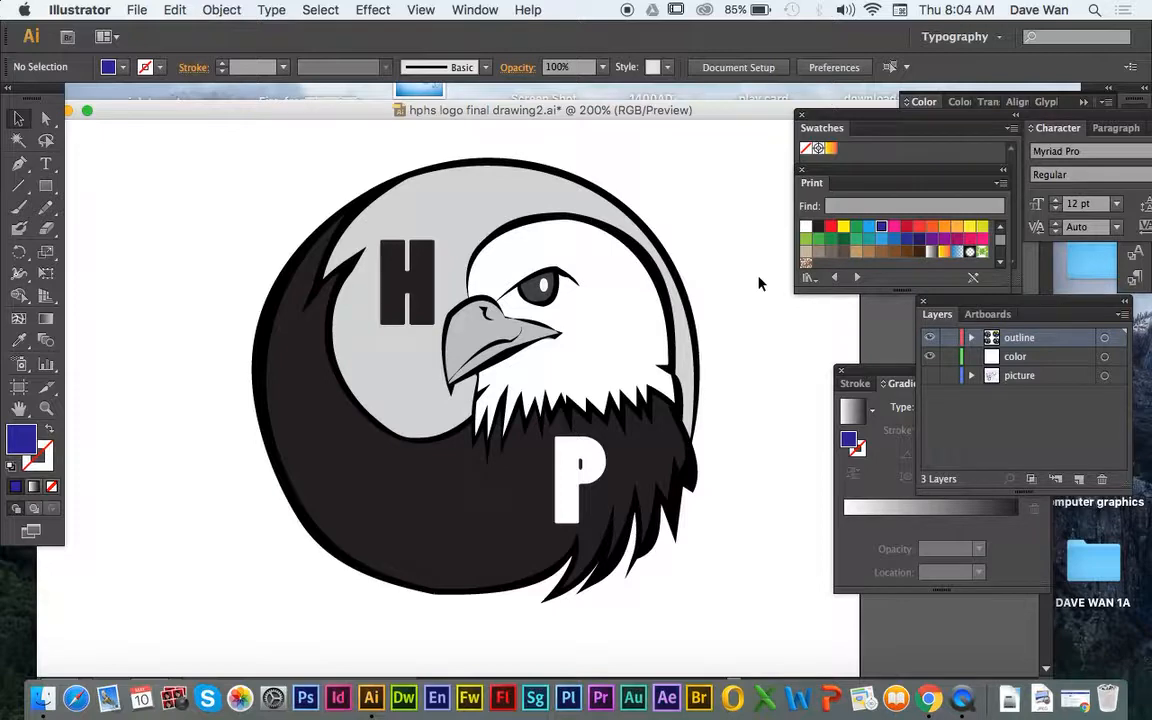
pyautogui.click(452, 471)
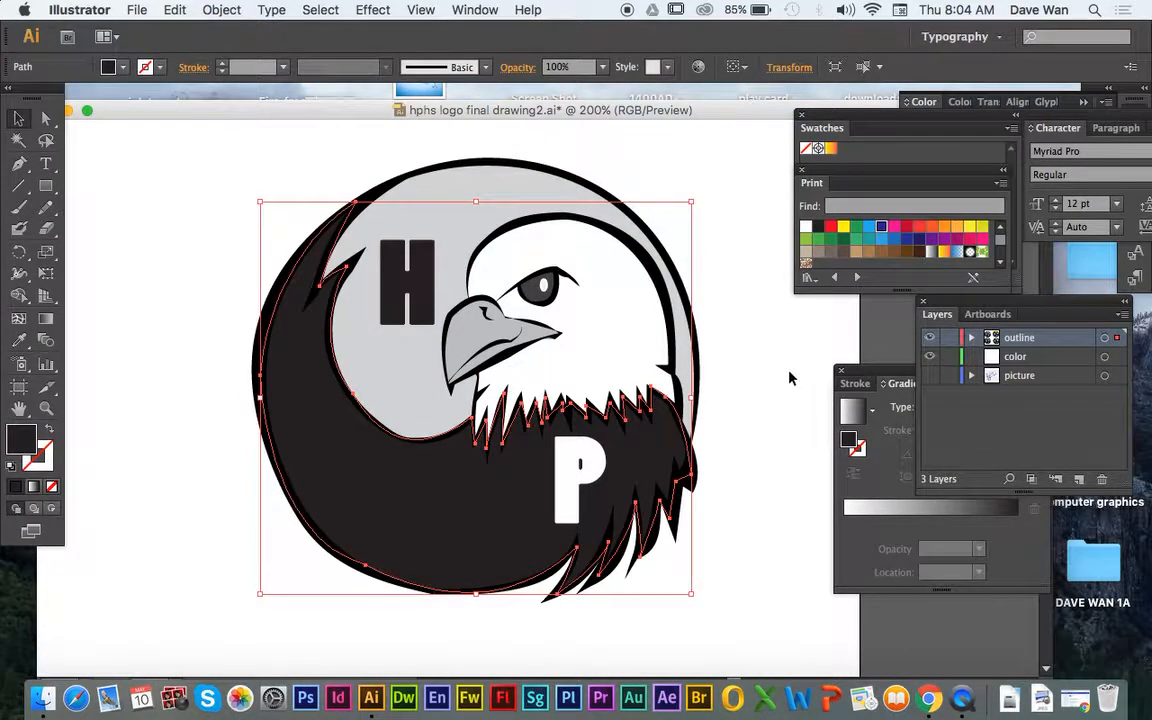
pyautogui.moveTo(858, 373); pyautogui.dragTo(721, 322)
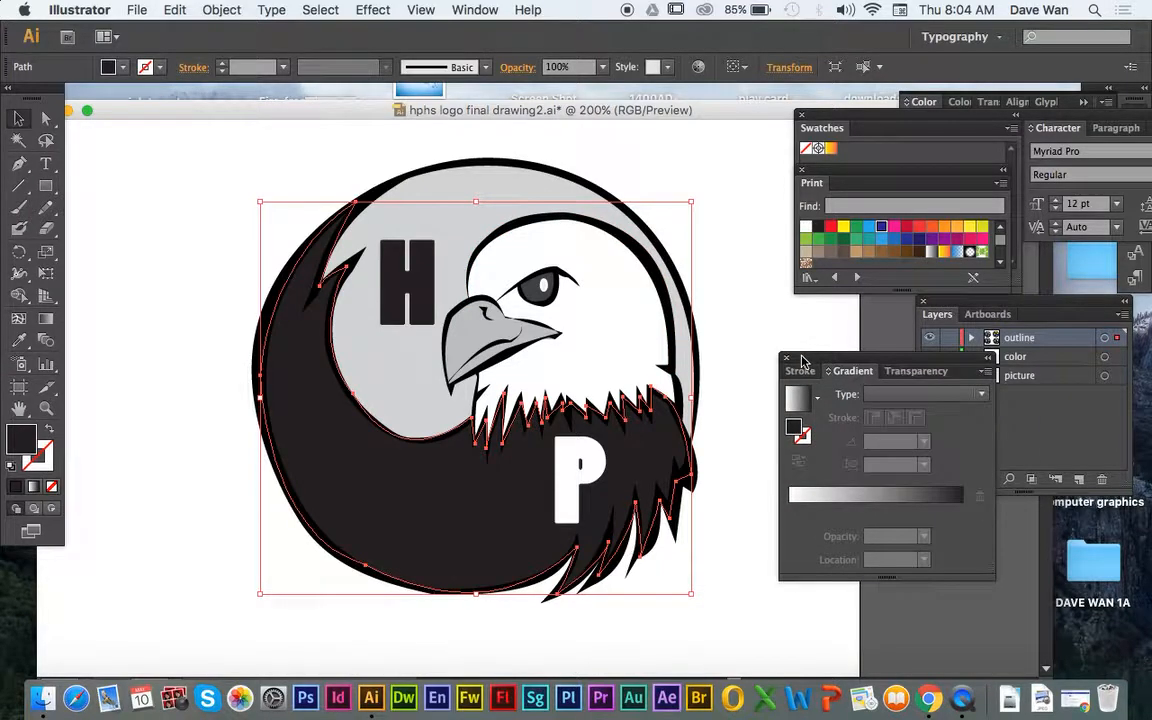
pyautogui.click(704, 319)
pyautogui.click(457, 9)
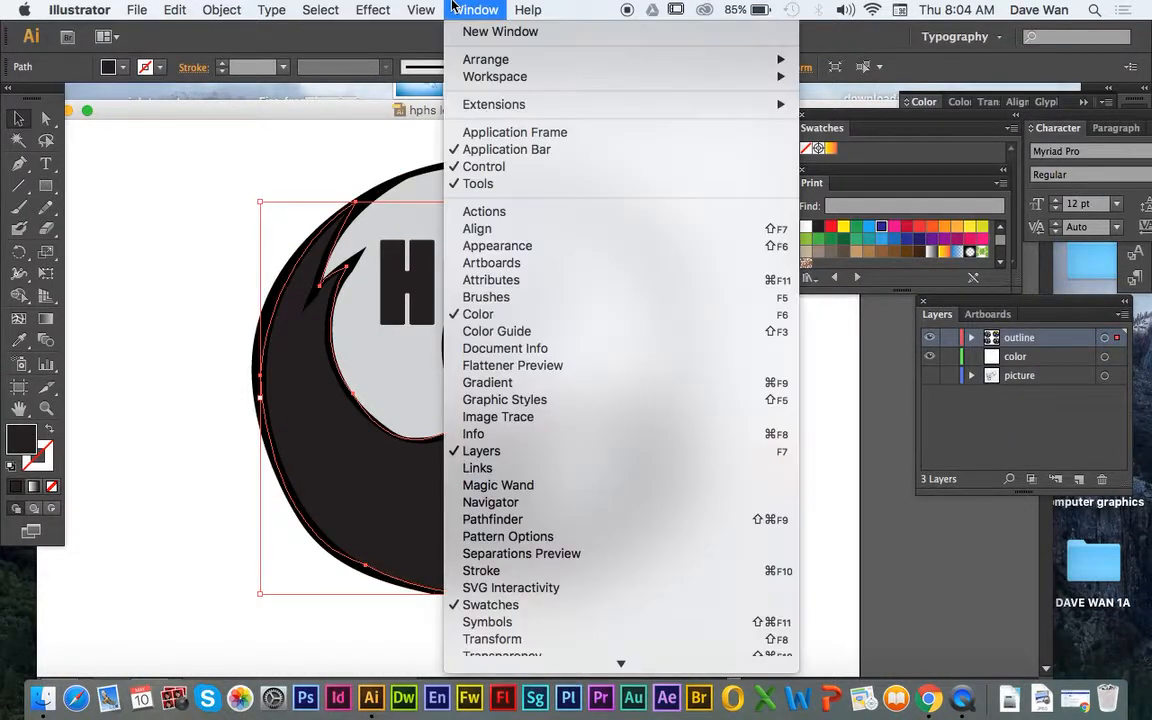
pyautogui.click(575, 393)
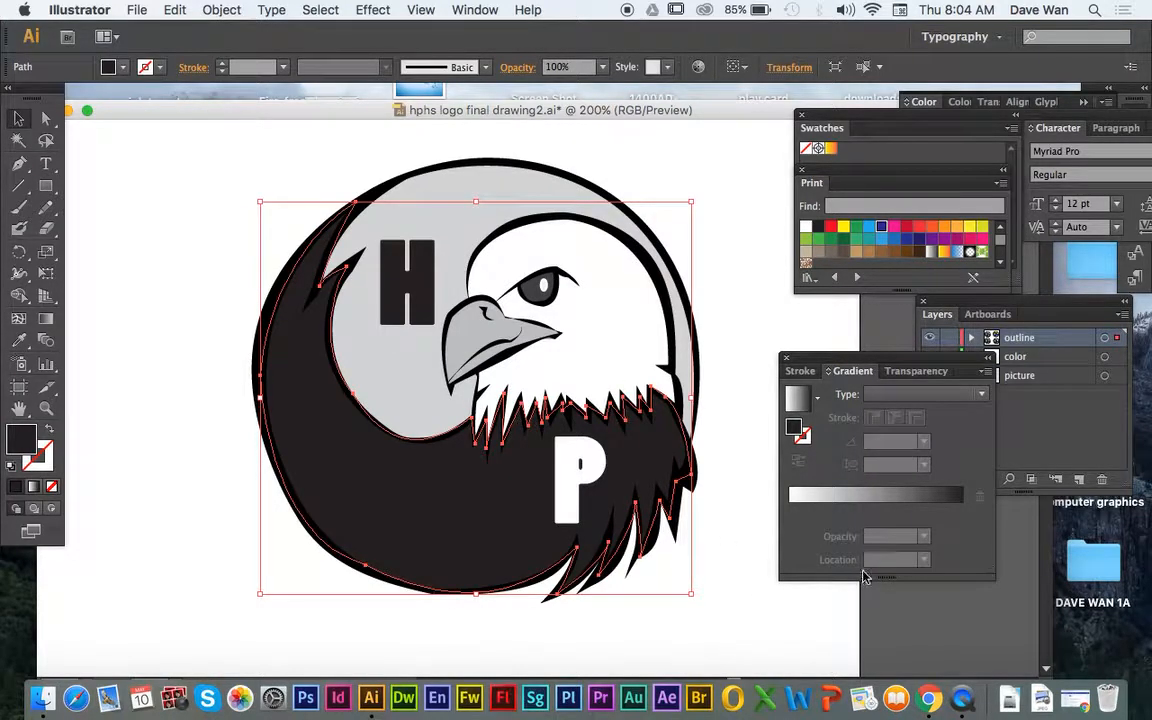
pyautogui.click(840, 496)
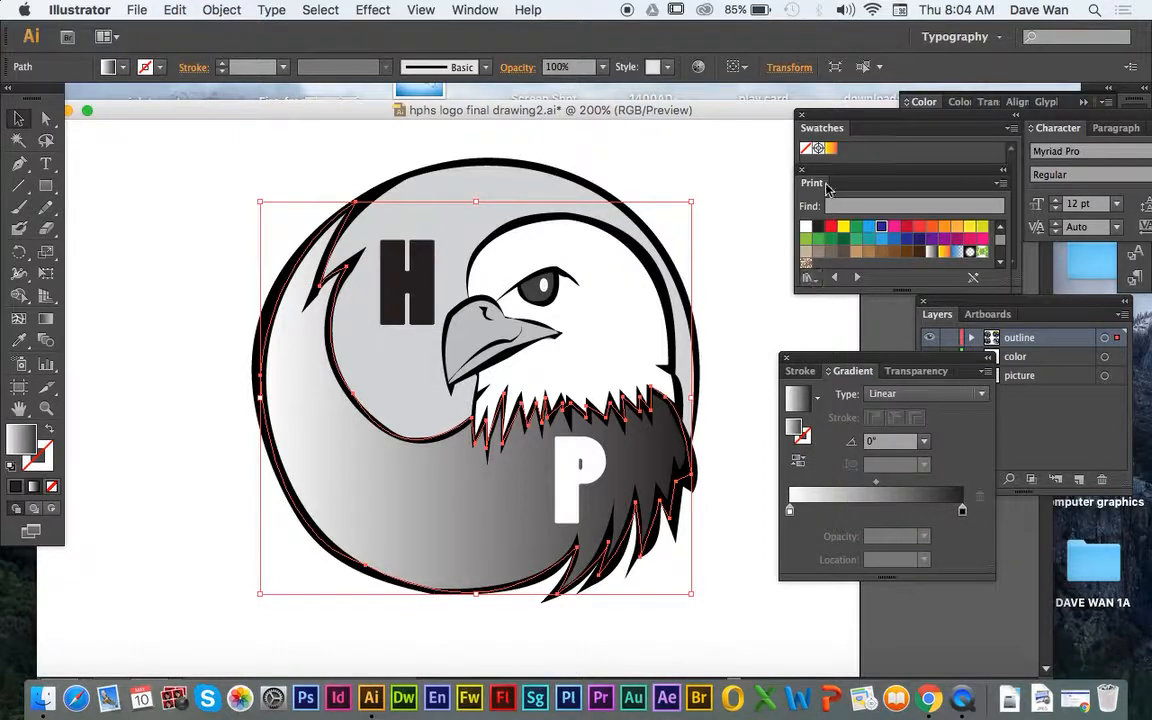
# Try the yellow-to-red gradient swatch on the lower-right eagle's body and undo it
pyautogui.click(829, 149)
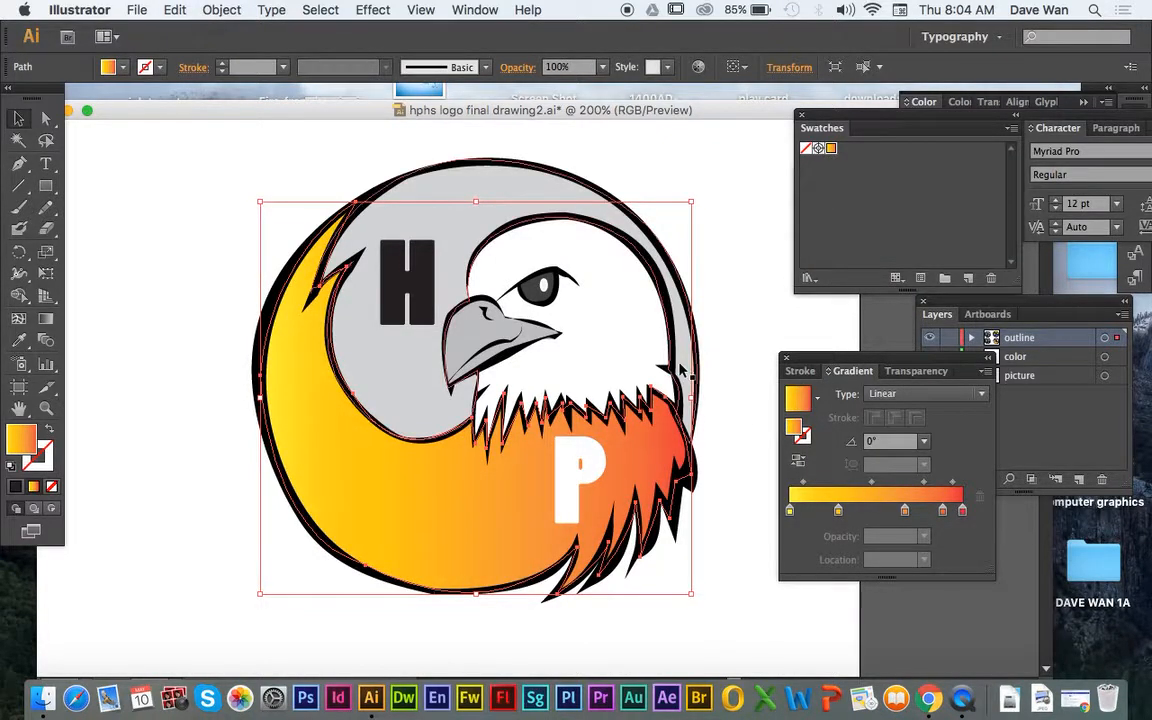
pyautogui.press('super+z')
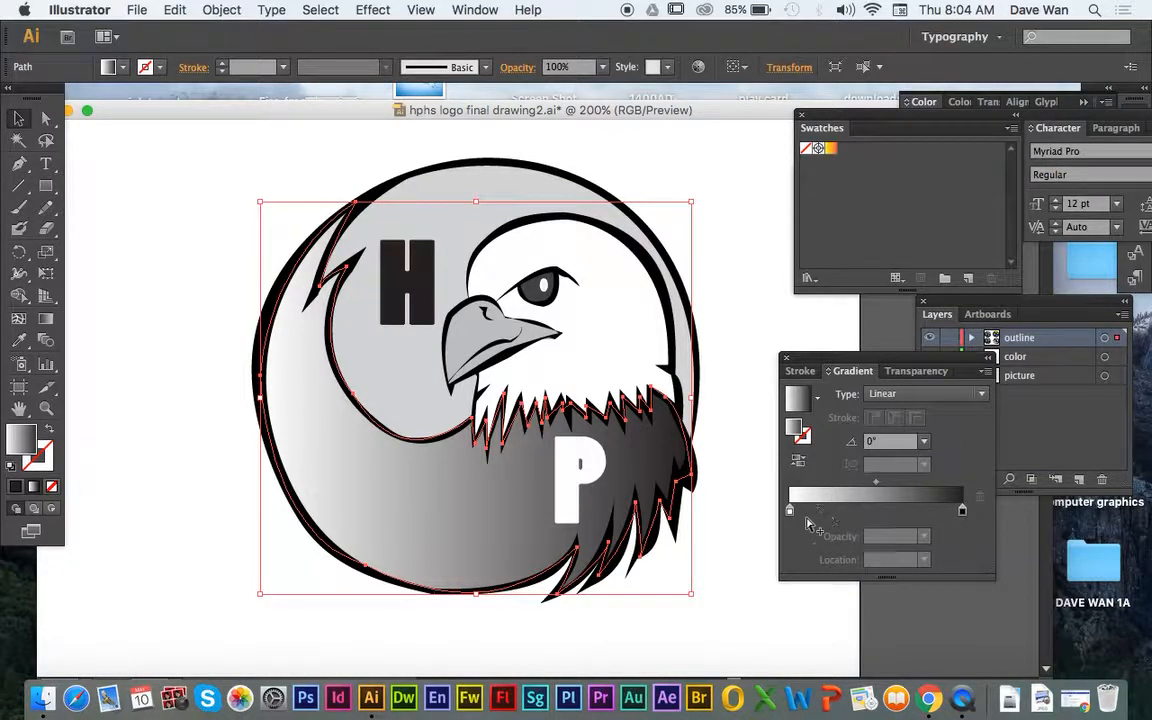
# Switch the body gradient's white stop from grayscale to RGB and recolour it brownish orange, BF6500
pyautogui.doubleClick(789, 512)
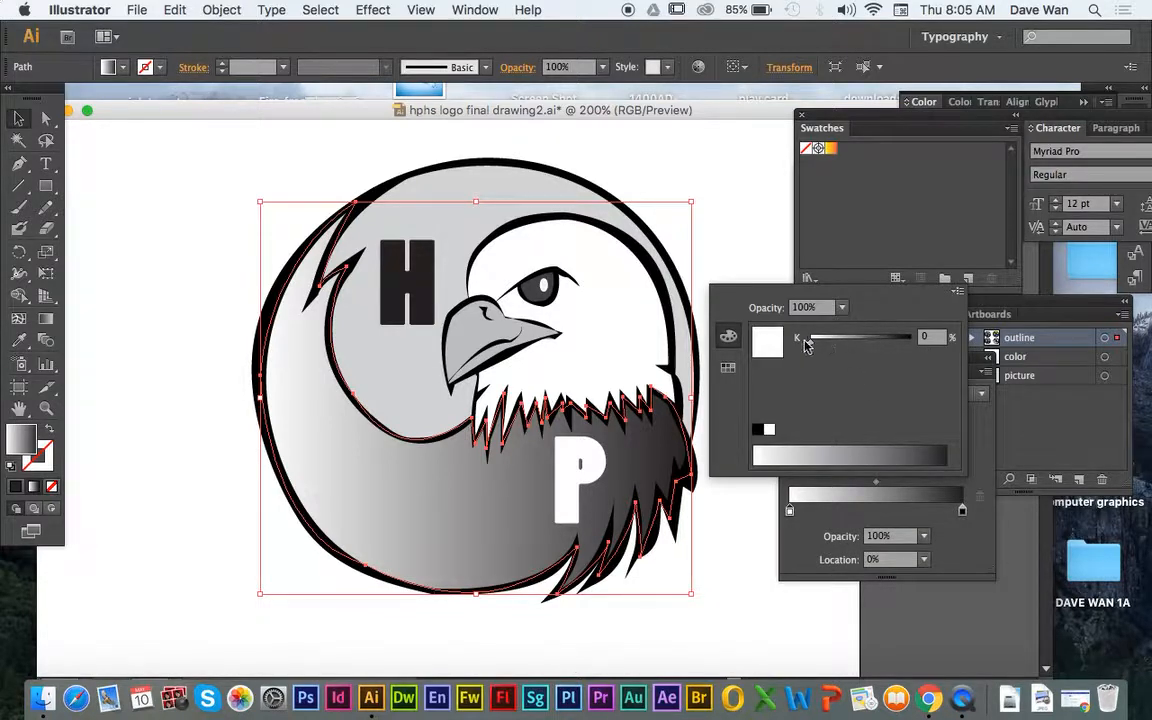
pyautogui.click(891, 340)
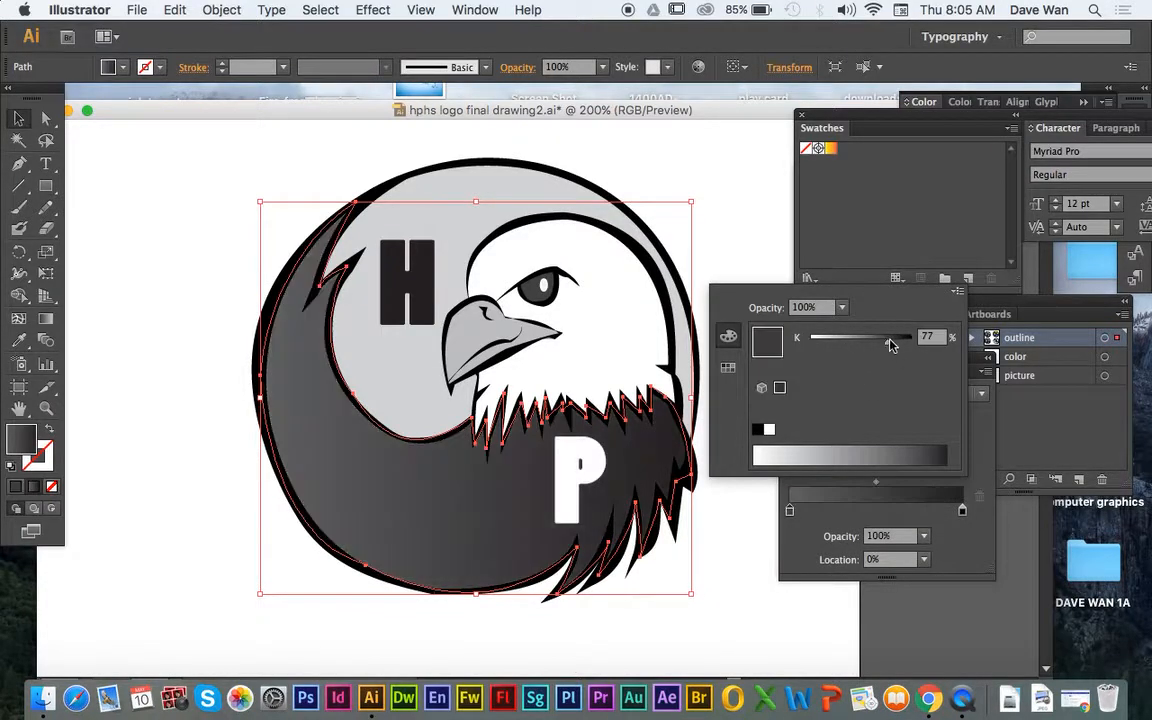
pyautogui.moveTo(896, 341); pyautogui.dragTo(794, 342)
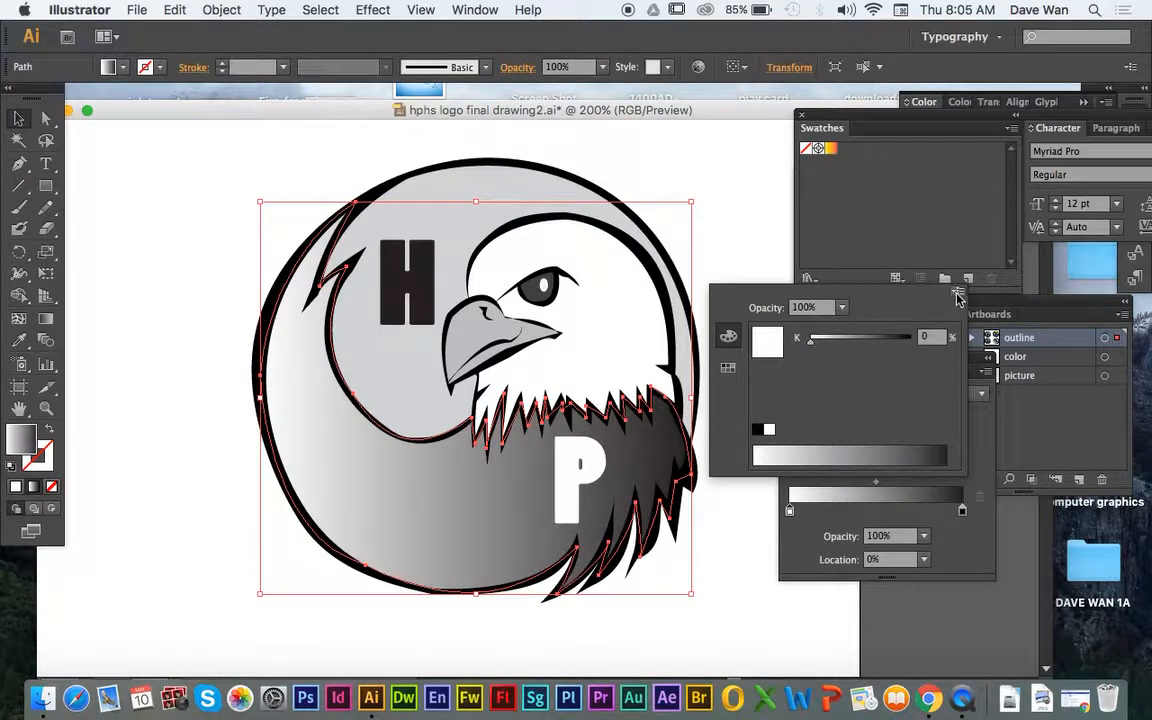
pyautogui.click(957, 291)
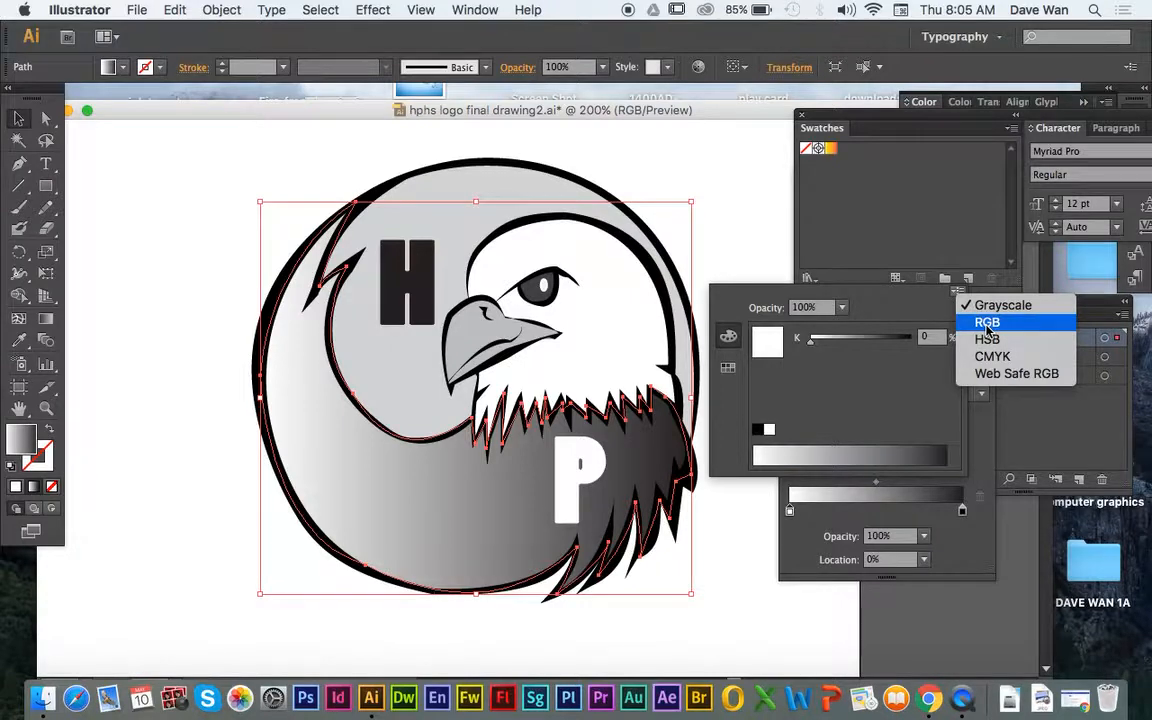
pyautogui.click(987, 323)
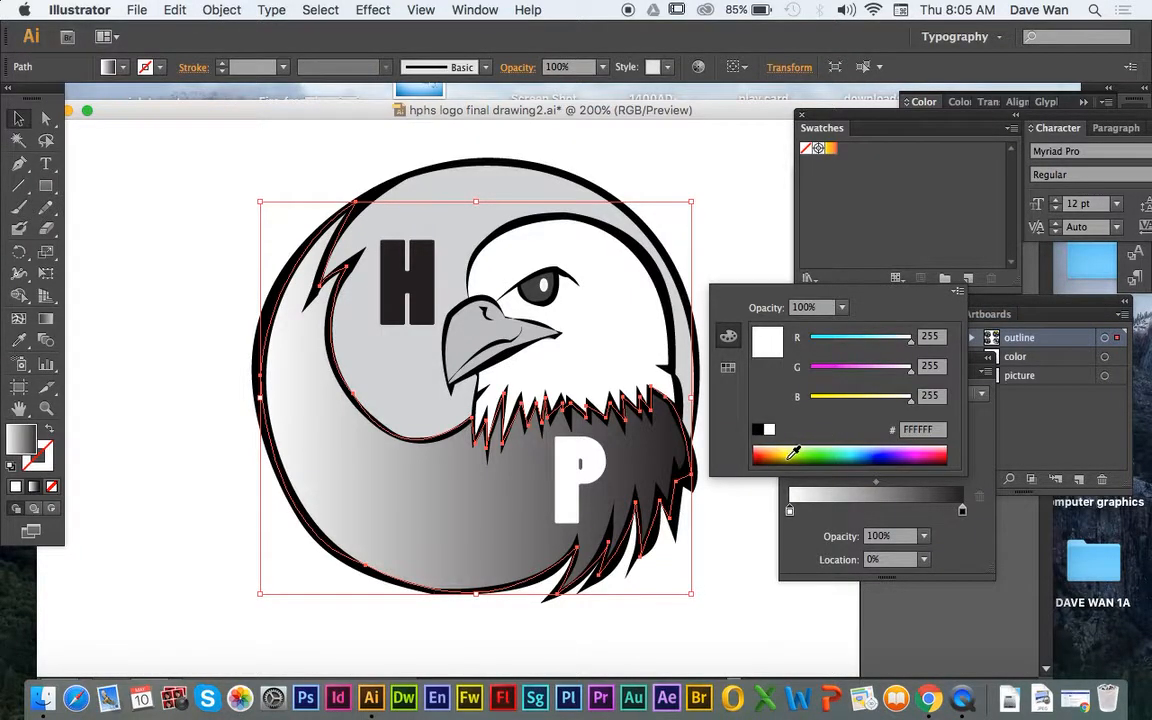
pyautogui.moveTo(793, 452)
pyautogui.mouseDown()
pyautogui.moveTo(812, 455)
pyautogui.moveTo(785, 455)
pyautogui.moveTo(800, 452)
pyautogui.moveTo(791, 447)
pyautogui.mouseUp()
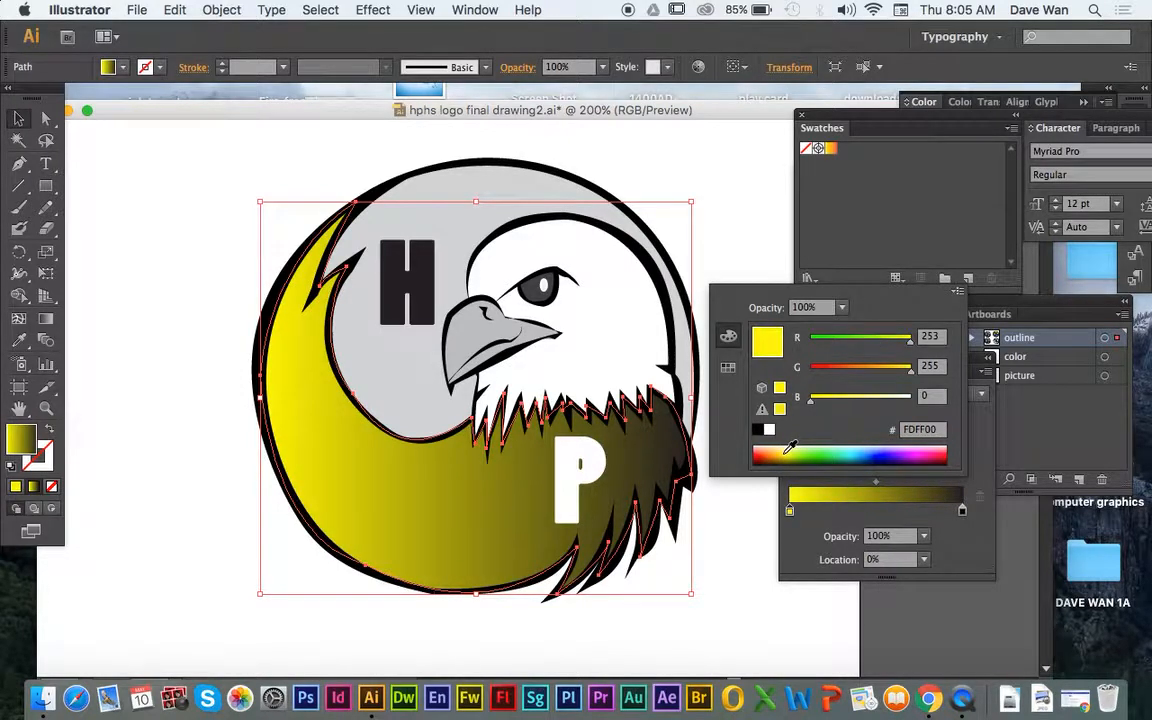
pyautogui.click(772, 454)
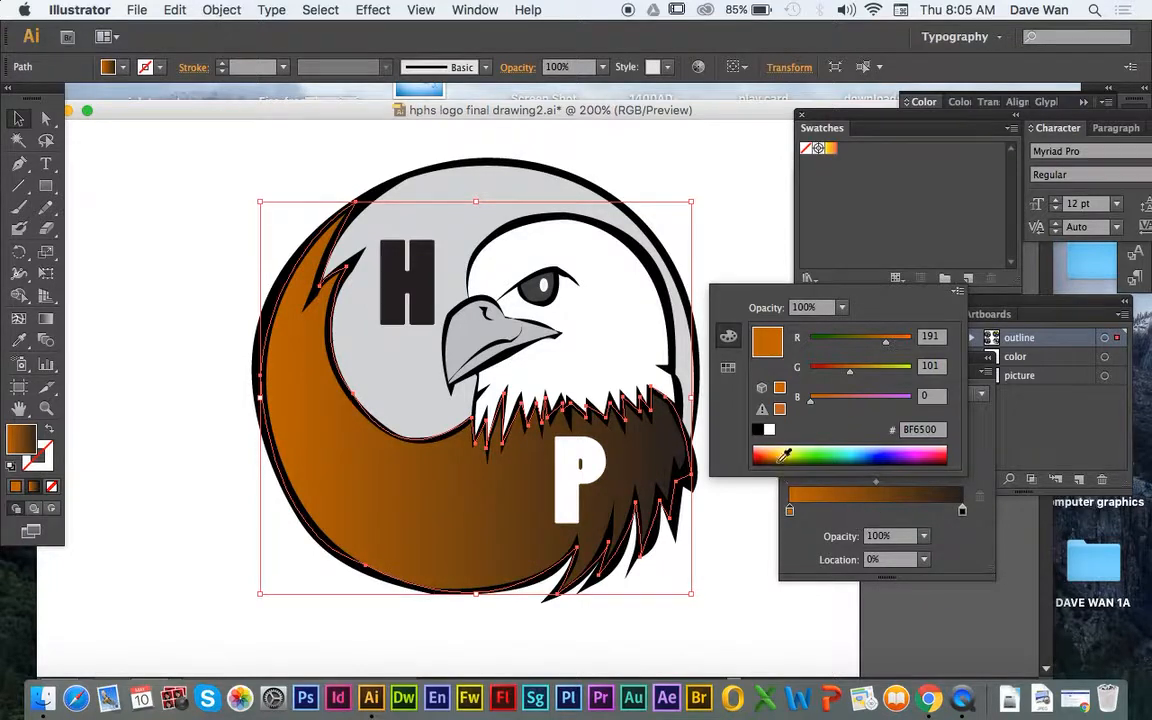
# Recolour the body gradient's start stop golden brown, BF8000, and switch its black end stop to RGB with dark brown, 2A1400
pyautogui.moveTo(785, 455); pyautogui.dragTo(780, 451)
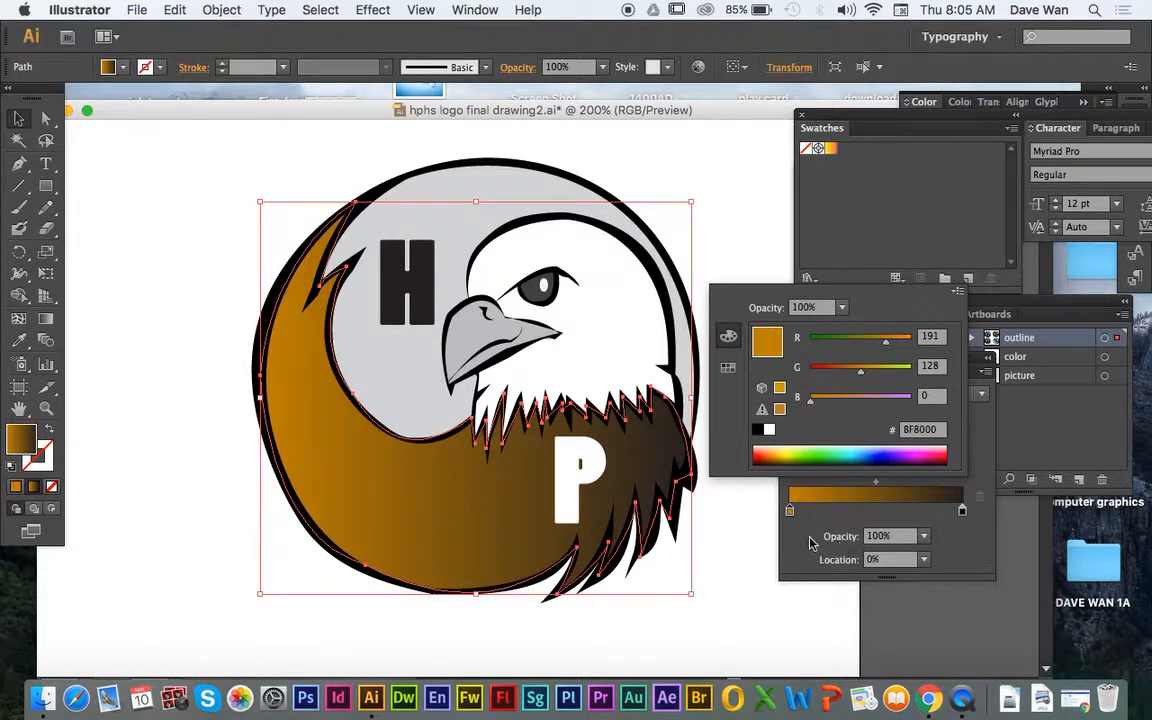
pyautogui.doubleClick(961, 512)
pyautogui.click(958, 534)
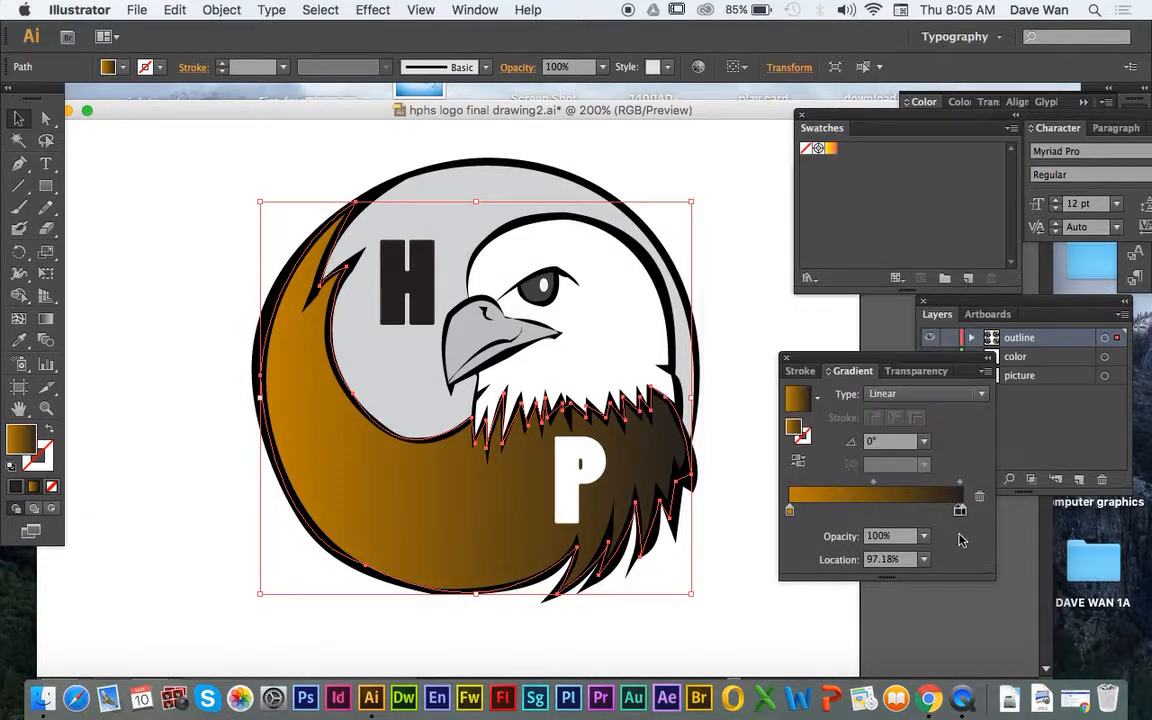
pyautogui.moveTo(959, 512); pyautogui.dragTo(963, 512)
pyautogui.doubleClick(962, 511)
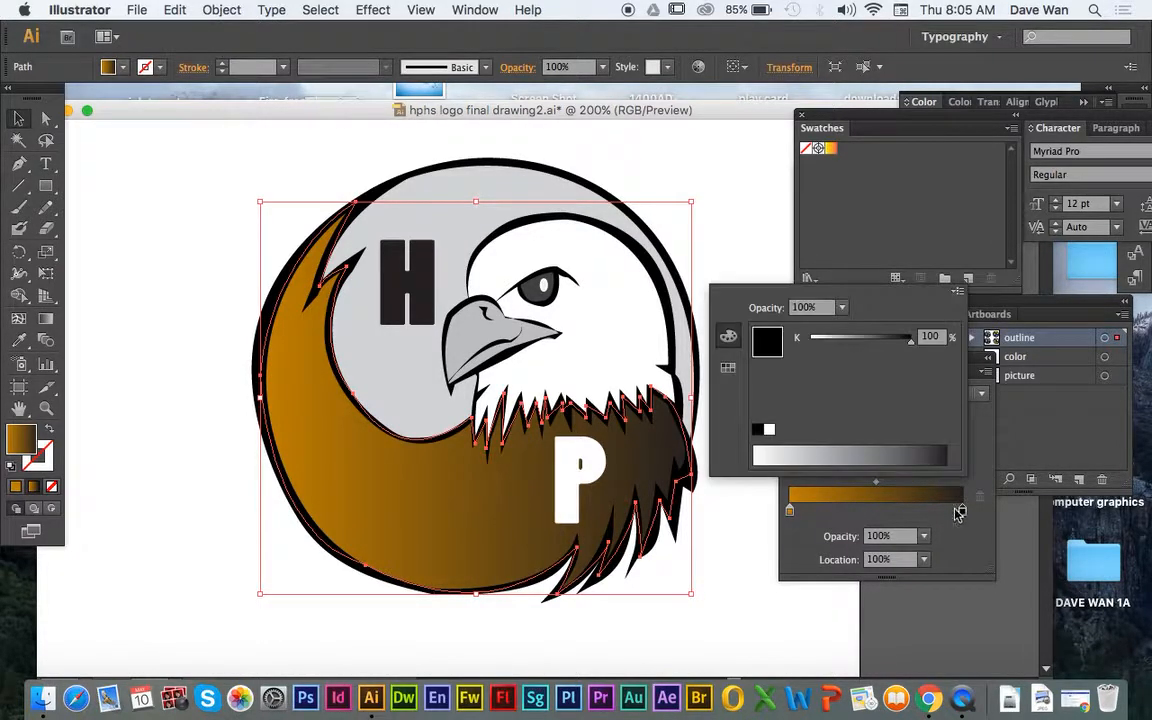
pyautogui.click(958, 291)
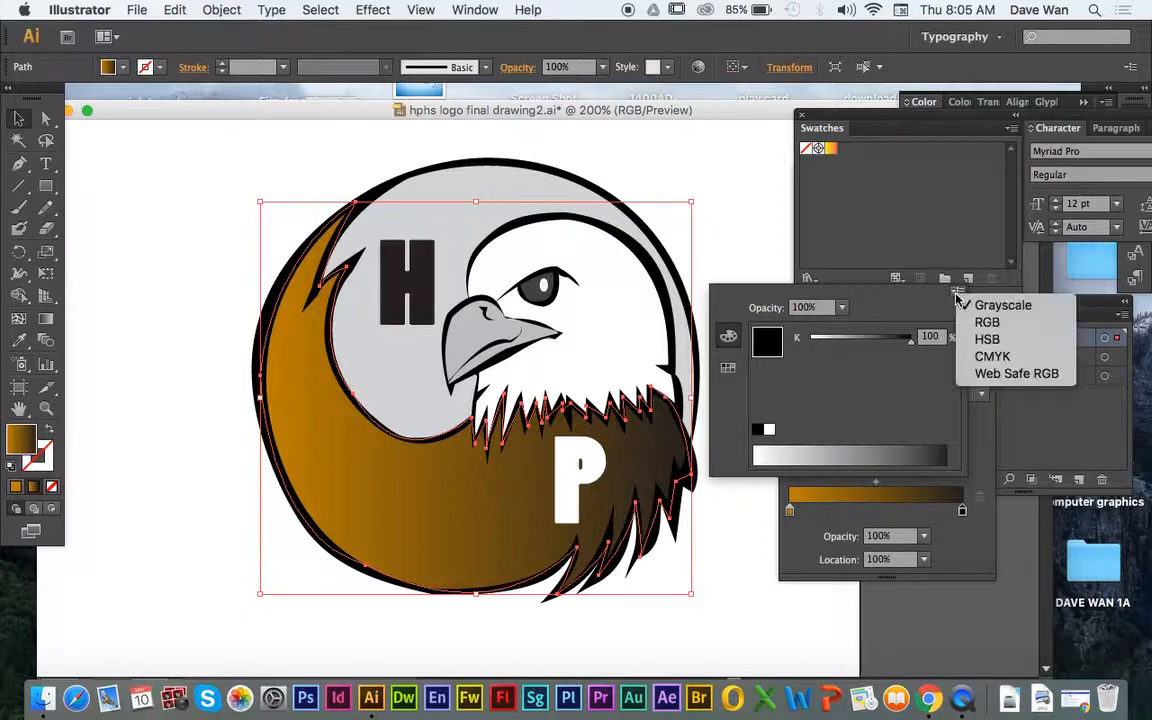
pyautogui.click(984, 316)
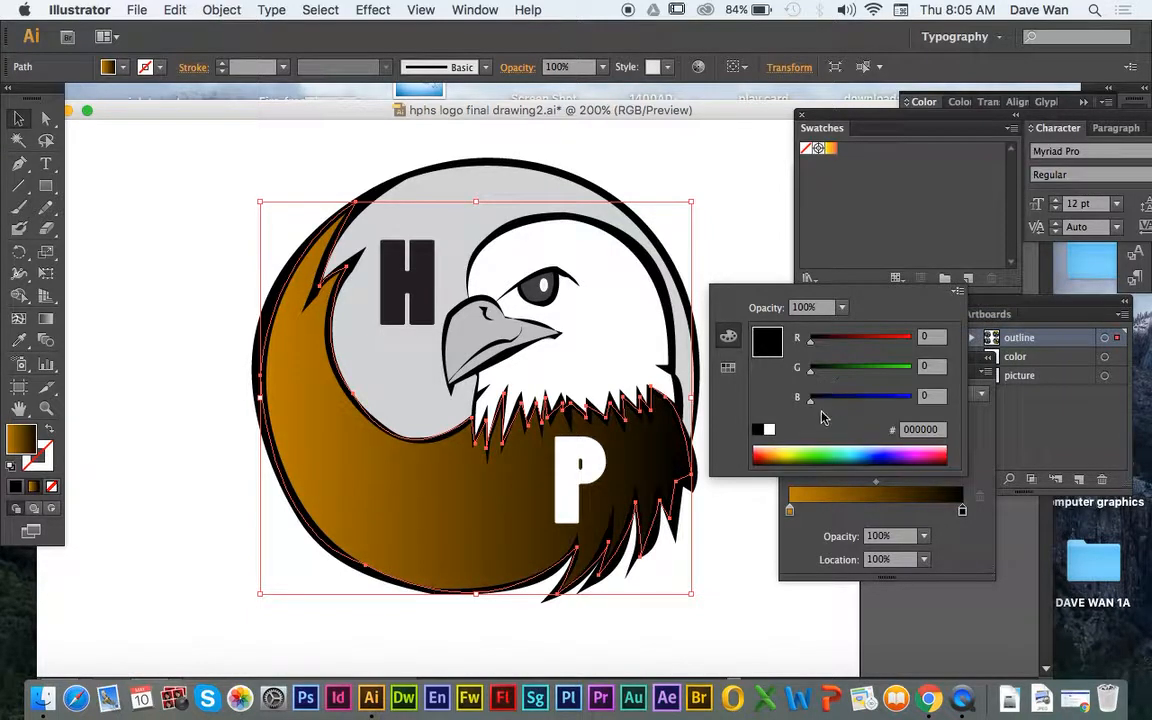
pyautogui.click(780, 449)
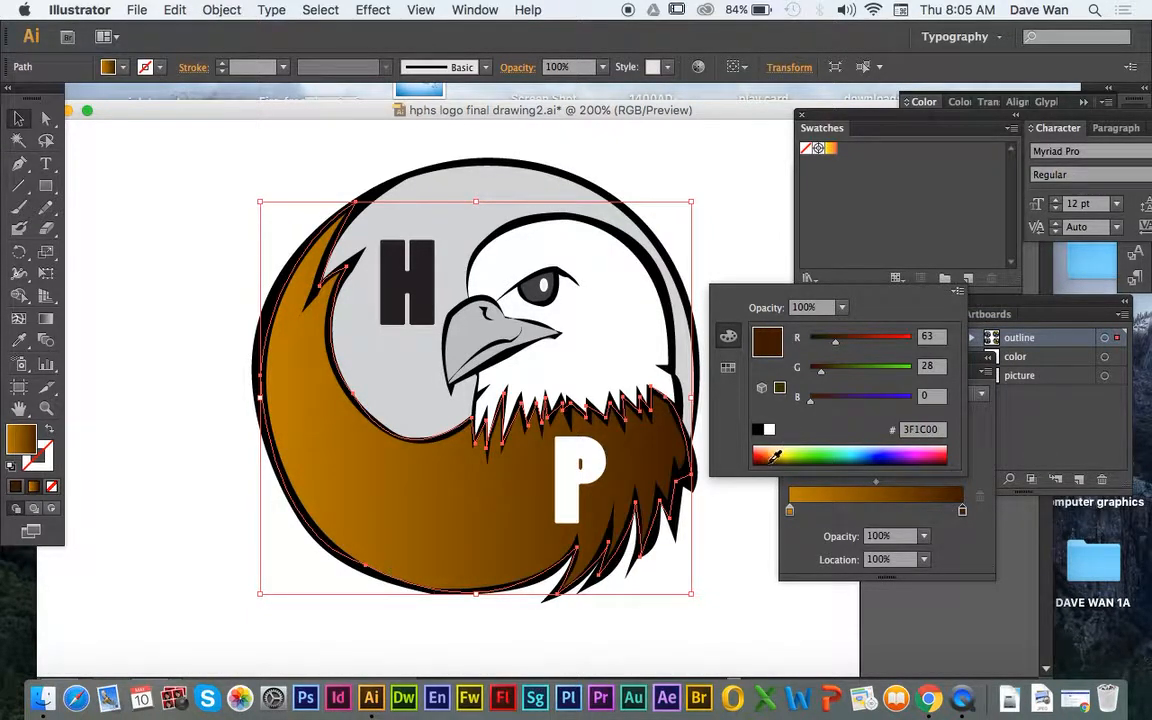
pyautogui.click(773, 458)
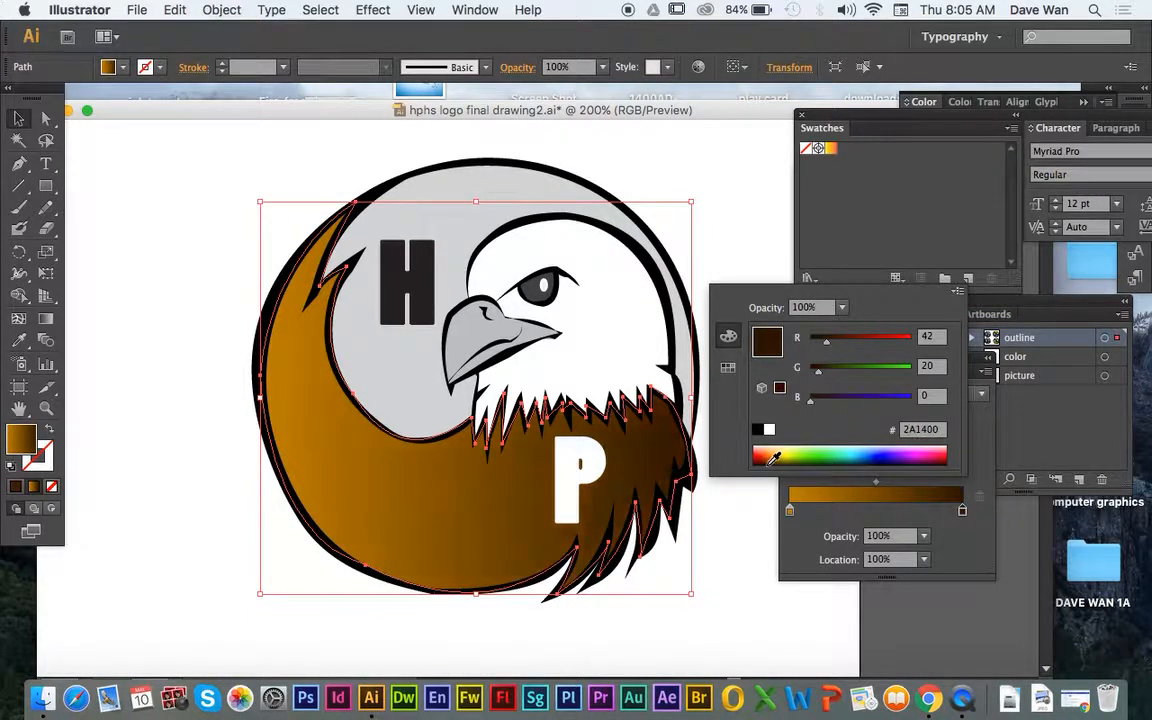
pyautogui.click(853, 525)
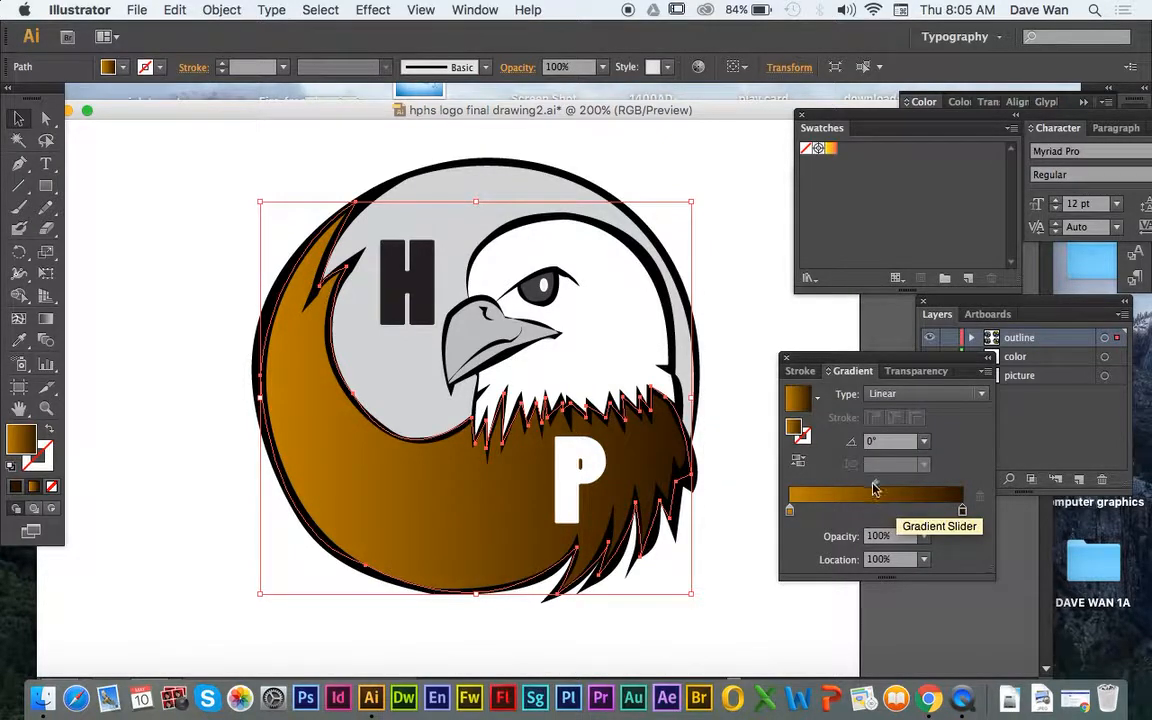
# Shift the body gradient's midpoint to 52.84% and add an orange colour stop at 51.25%
pyautogui.moveTo(875, 489)
pyautogui.mouseDown()
pyautogui.moveTo(797, 491)
pyautogui.moveTo(940, 489)
pyautogui.moveTo(882, 491)
pyautogui.mouseUp()
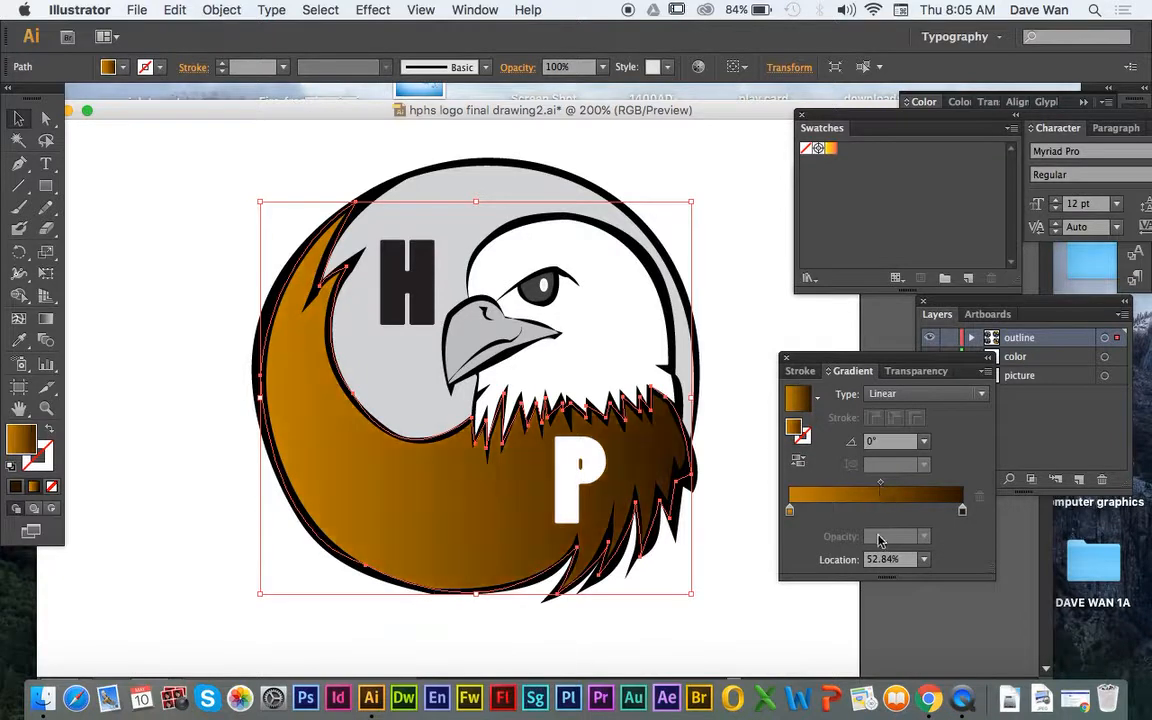
pyautogui.click(878, 510)
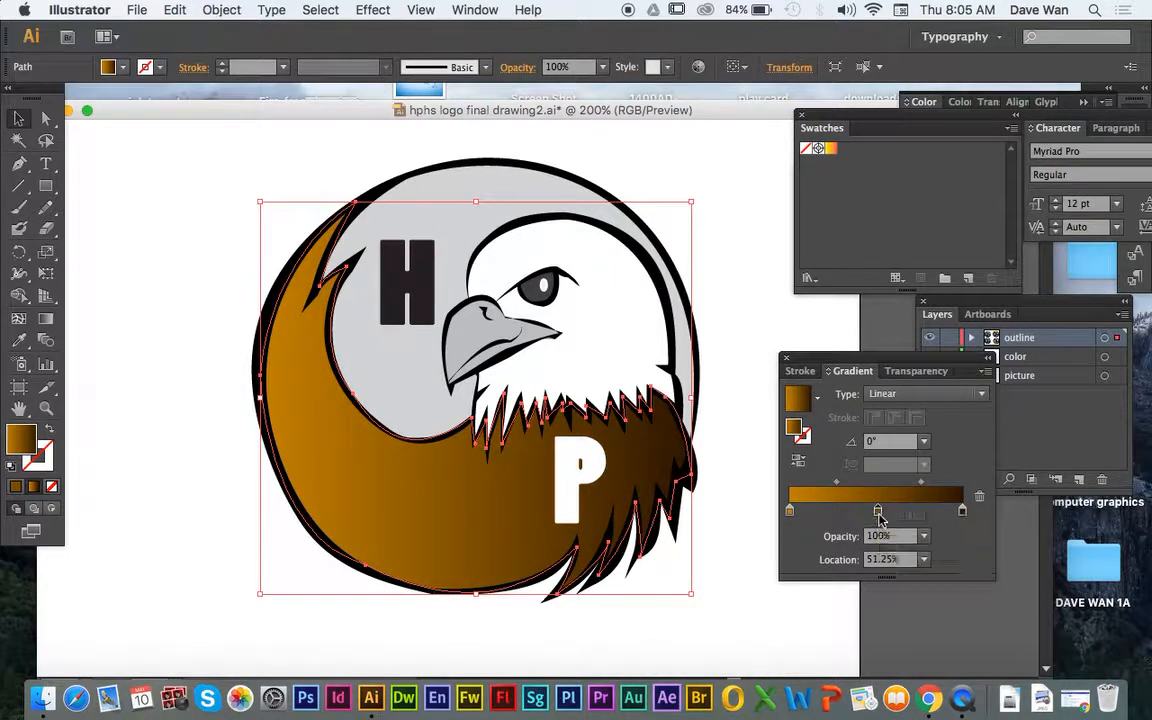
pyautogui.doubleClick(879, 513)
pyautogui.click(766, 452)
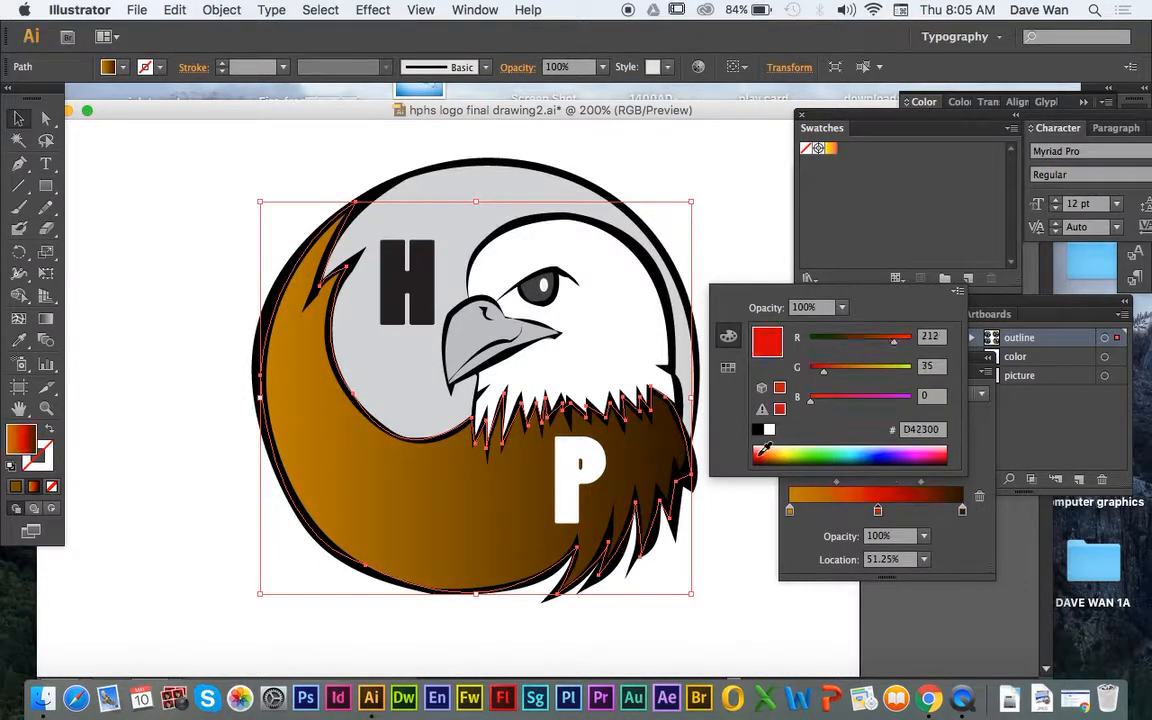
pyautogui.moveTo(766, 452); pyautogui.dragTo(774, 447)
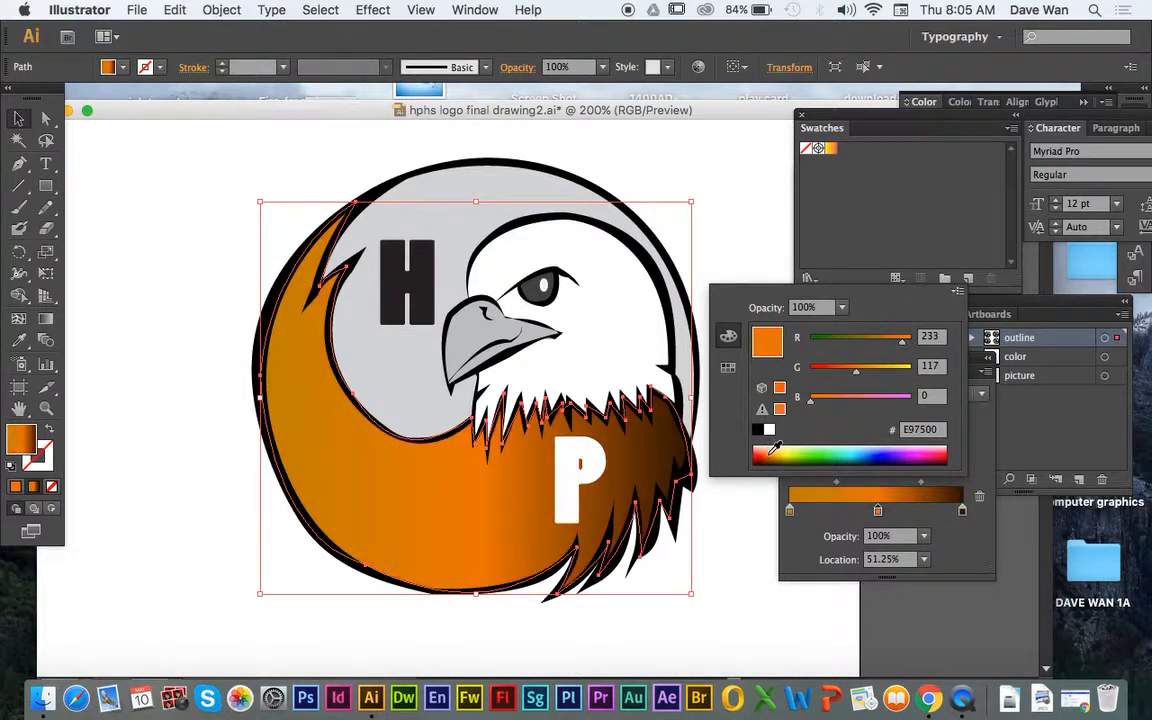
# Add a green colour stop at 24.72% to the body gradient and recolour its end stop blue, 0027BF
pyautogui.click(831, 511)
pyautogui.doubleClick(832, 511)
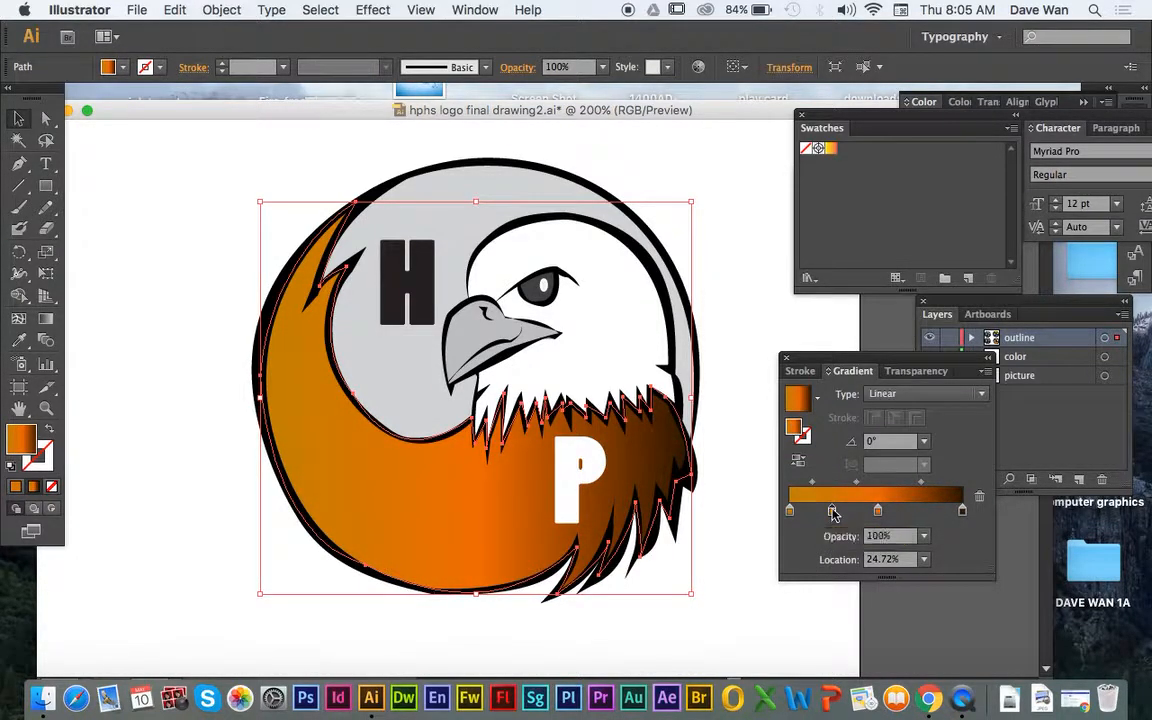
pyautogui.click(822, 455)
pyautogui.doubleClick(962, 511)
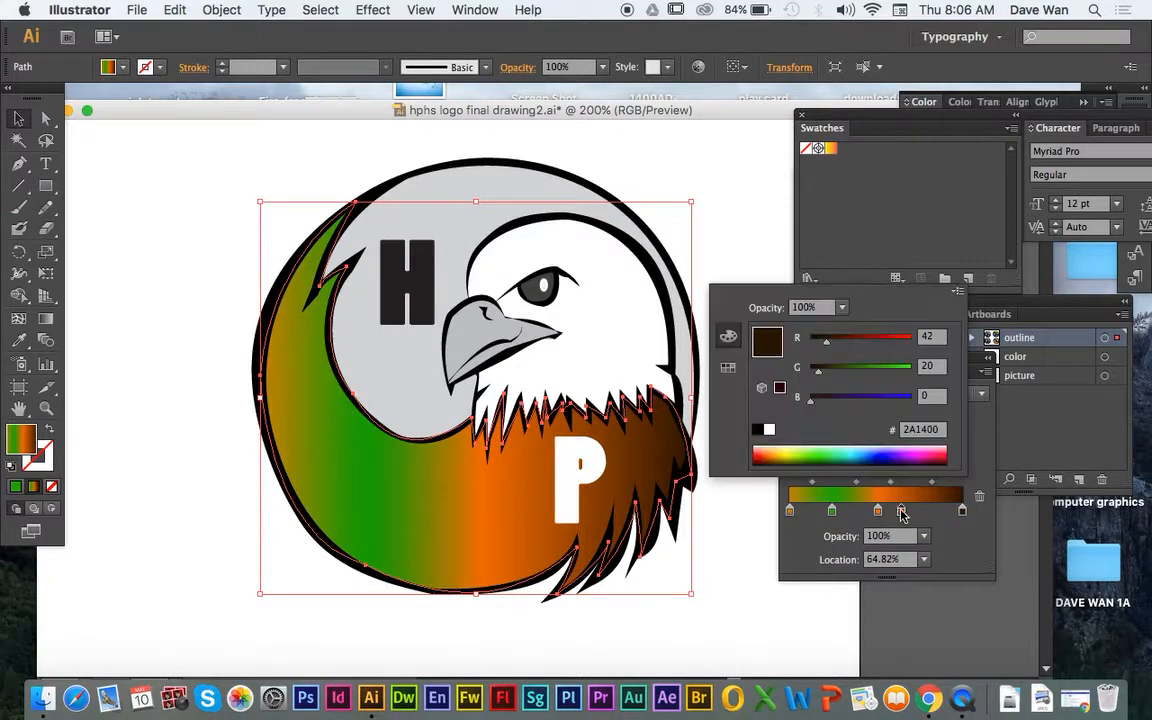
pyautogui.click(882, 454)
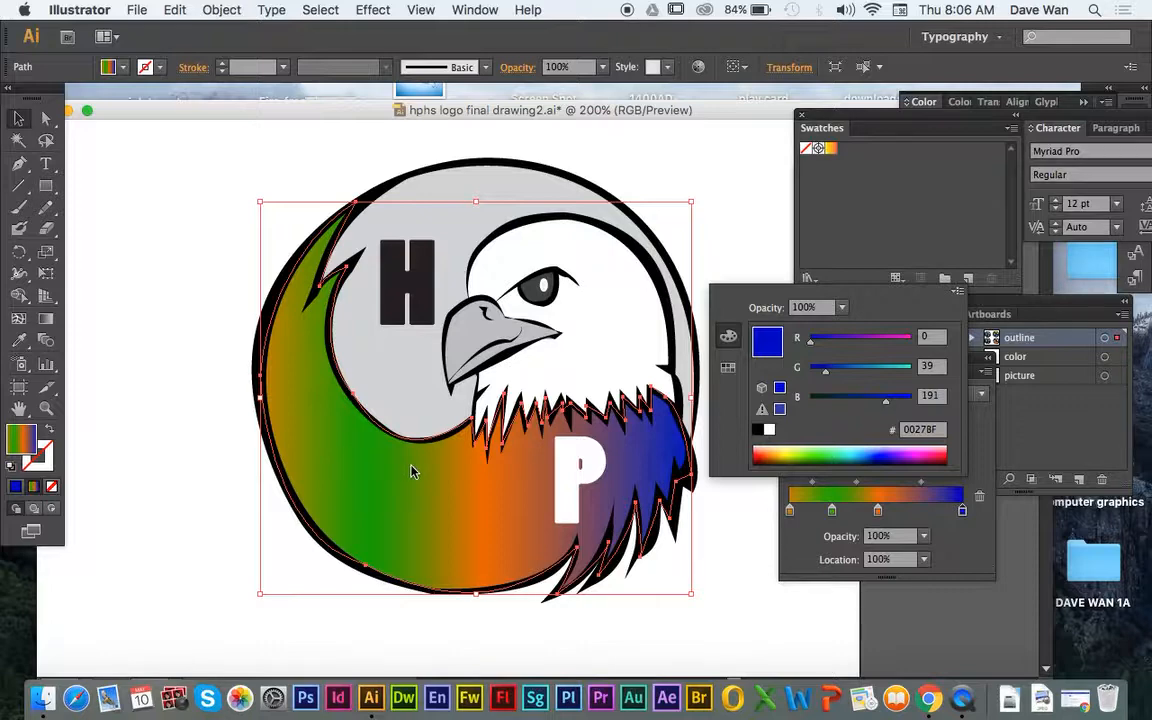
pyautogui.click(823, 543)
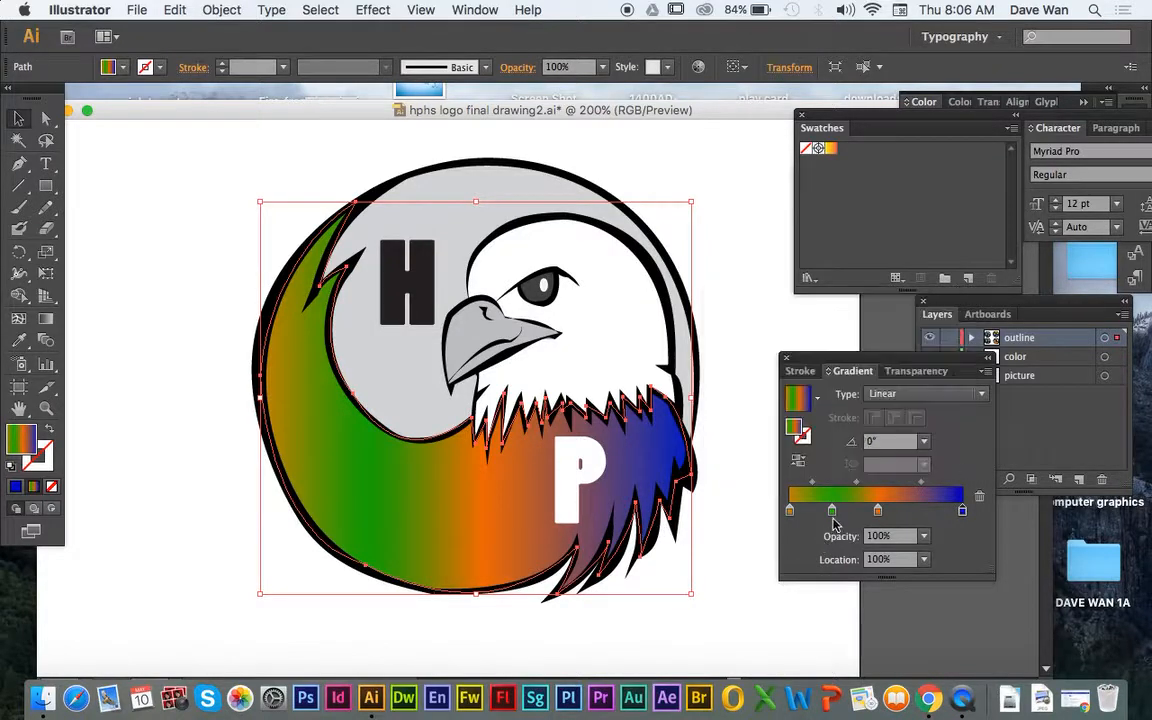
# Remove the green and orange intermediate stops from the body gradient, then deselect the body
pyautogui.moveTo(833, 511); pyautogui.dragTo(830, 545)
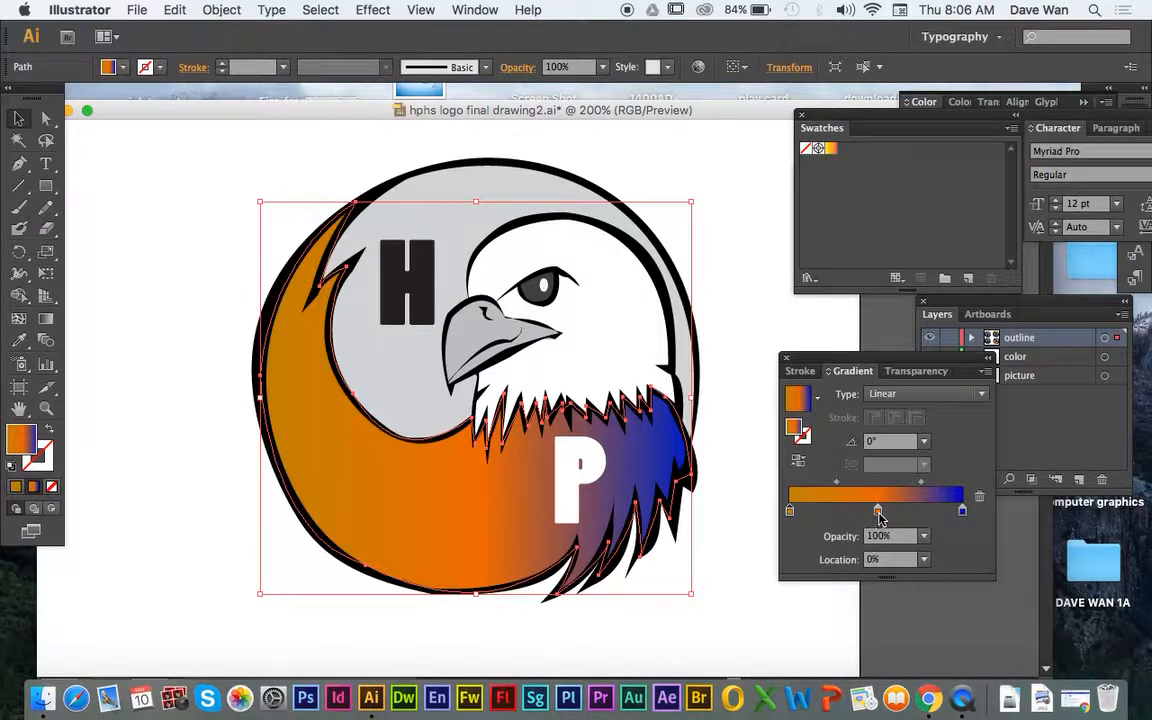
pyautogui.moveTo(877, 511); pyautogui.dragTo(880, 541)
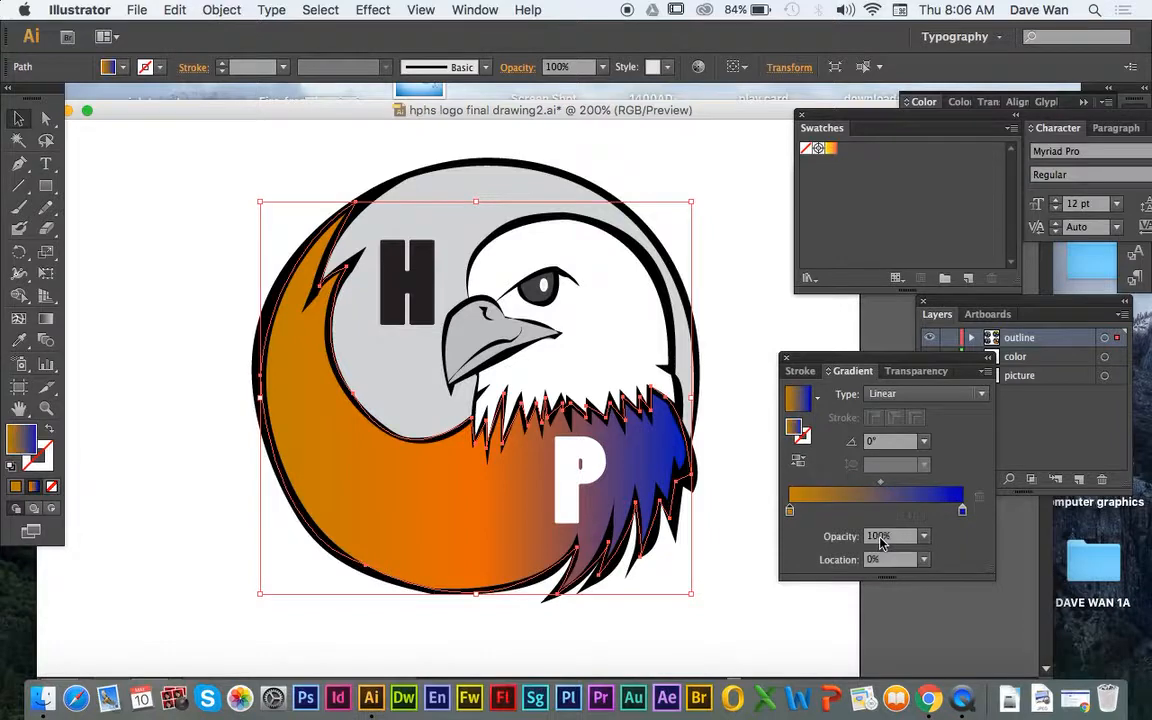
pyautogui.click(743, 428)
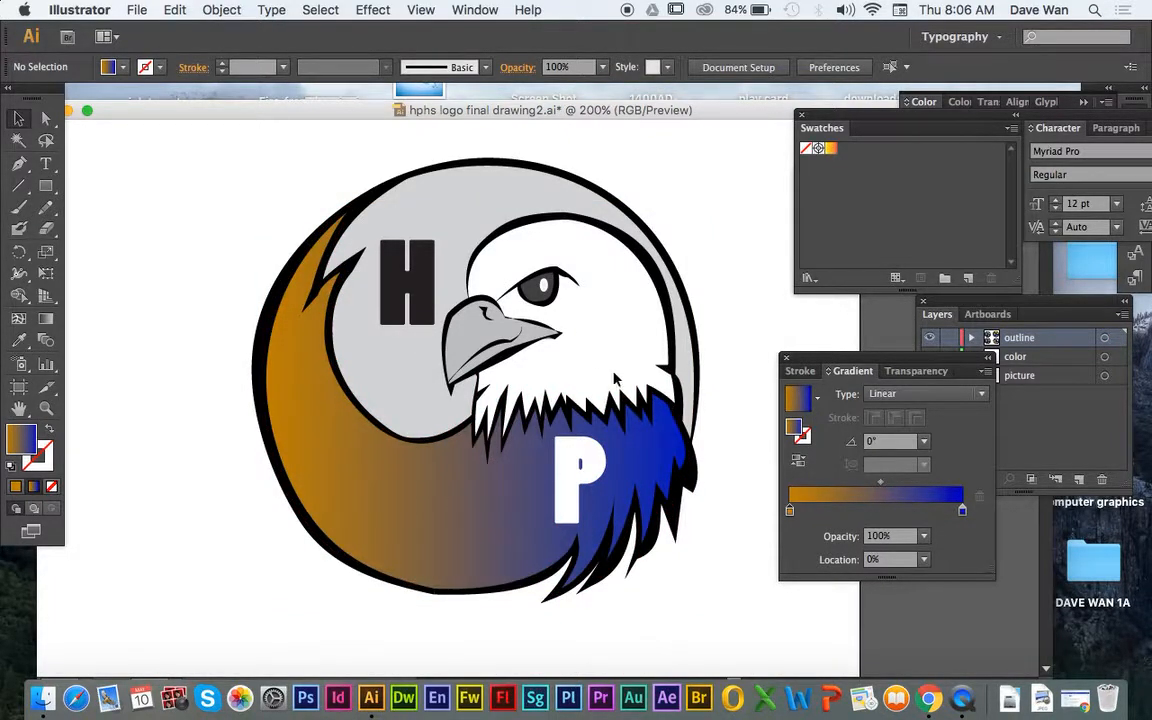
# Try gradient angles of -30° and -90° on the eagle's body and set the angle to -60°
pyautogui.click(408, 487)
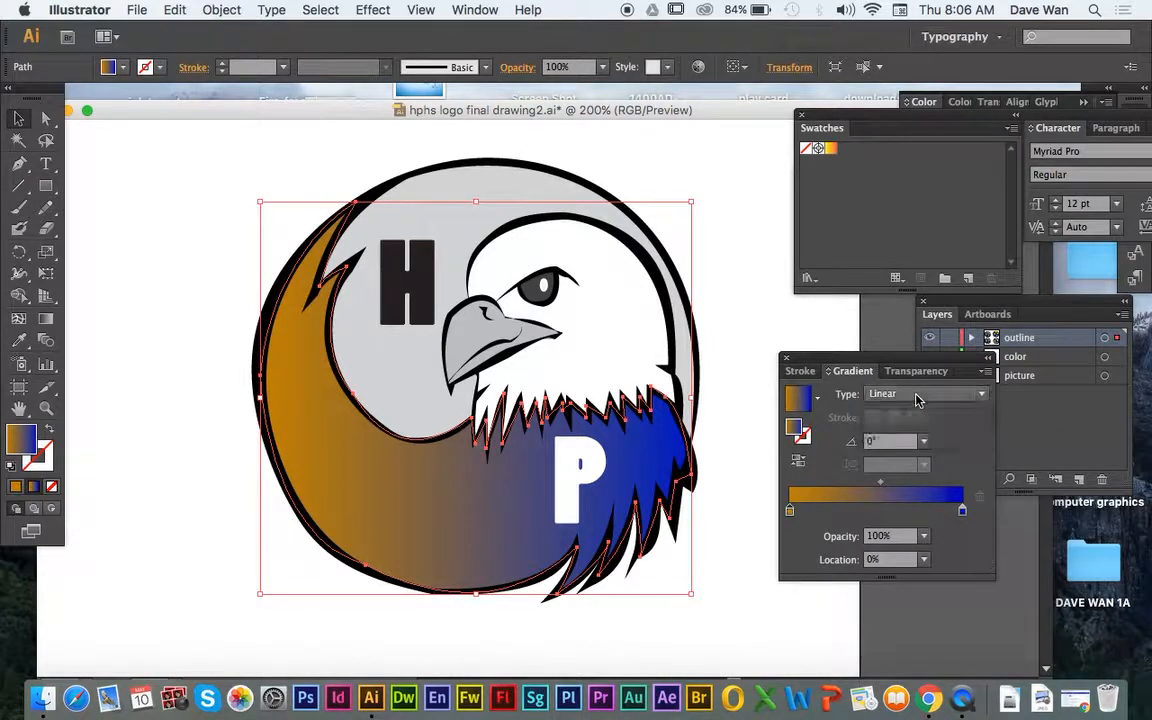
pyautogui.click(923, 441)
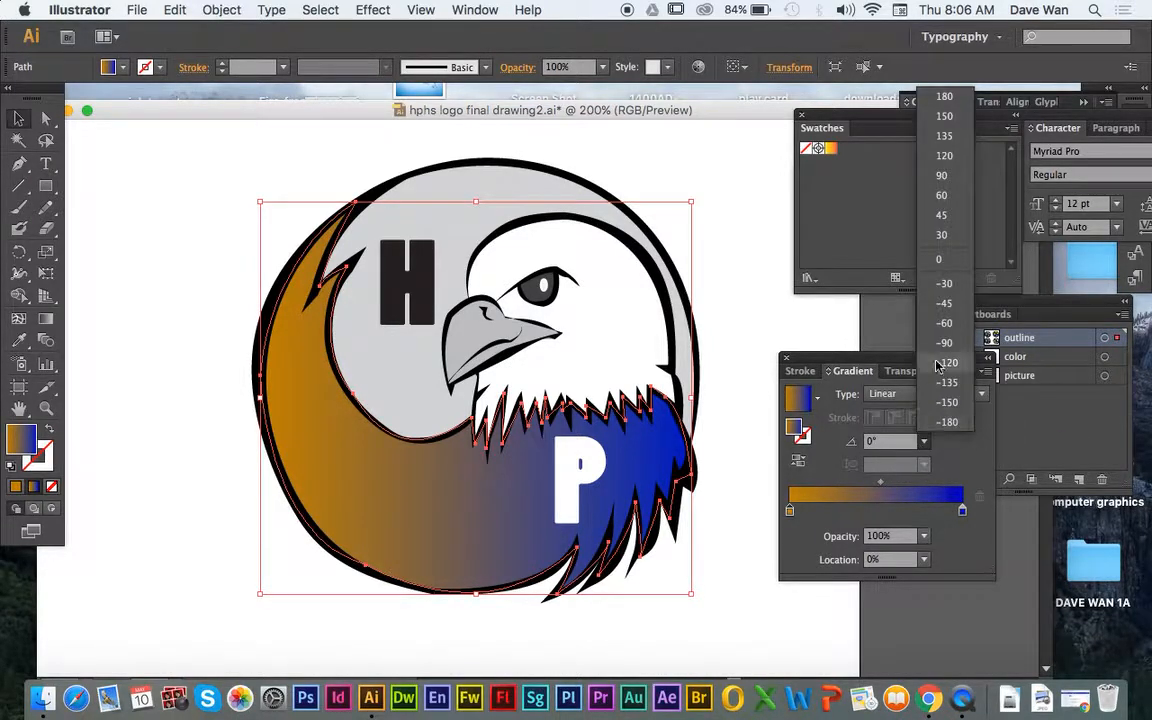
pyautogui.click(944, 283)
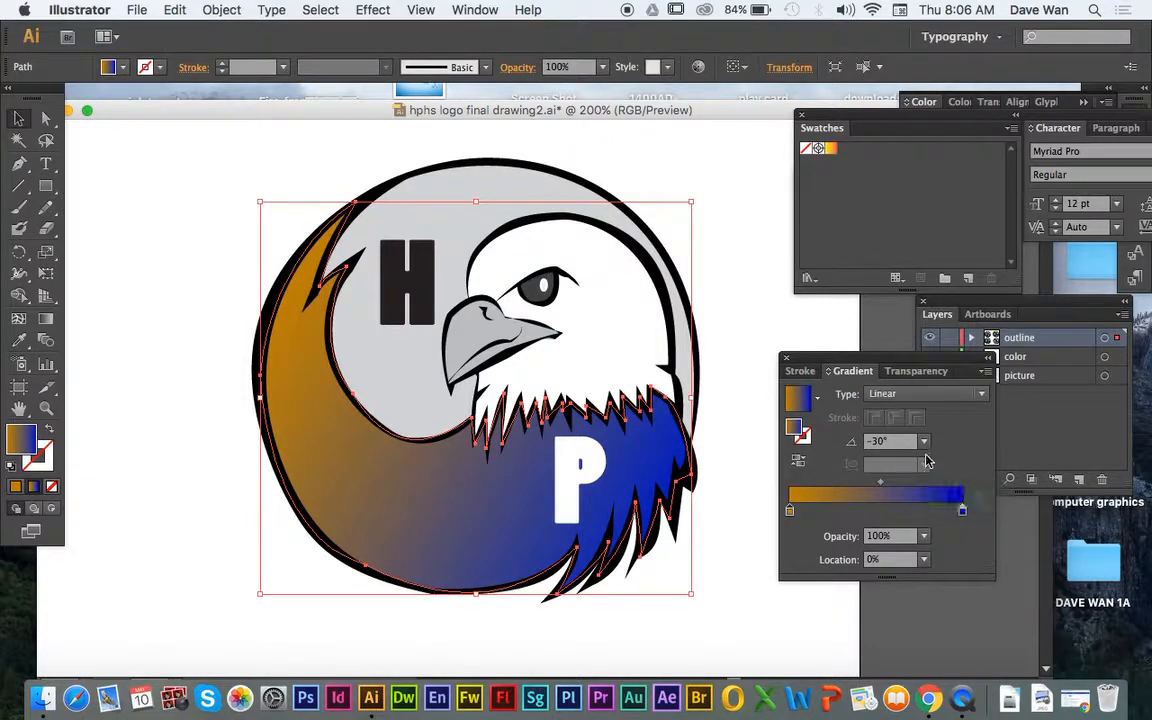
pyautogui.click(923, 441)
pyautogui.click(952, 350)
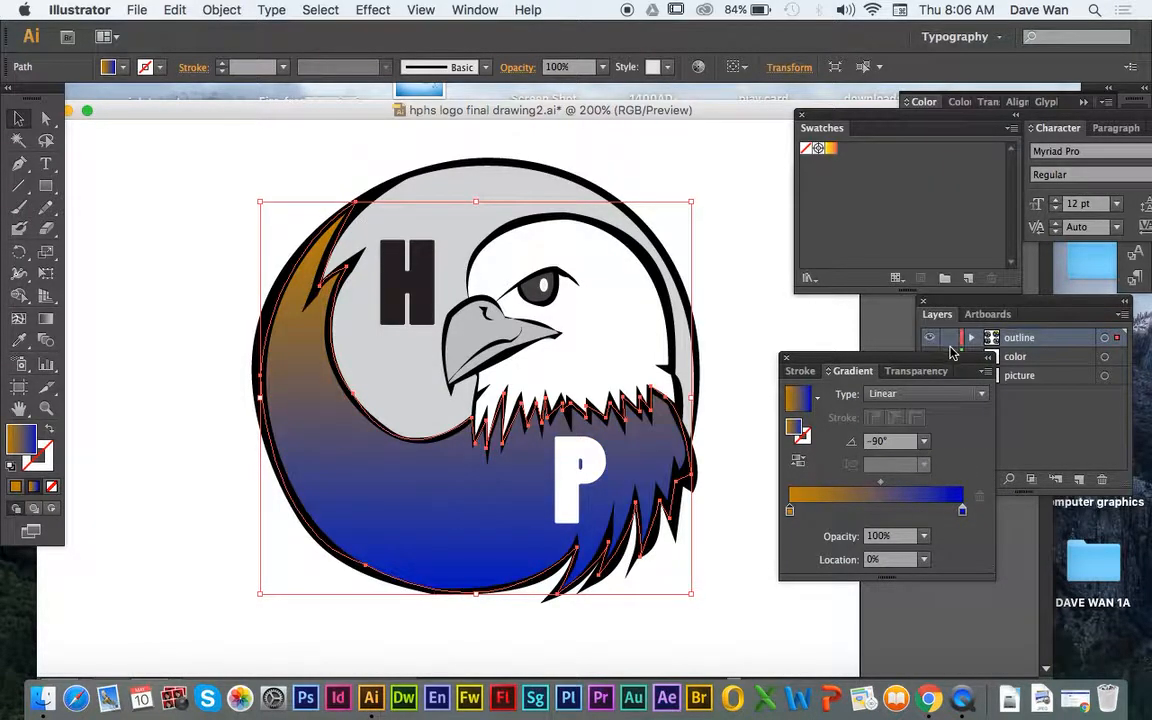
pyautogui.click(923, 441)
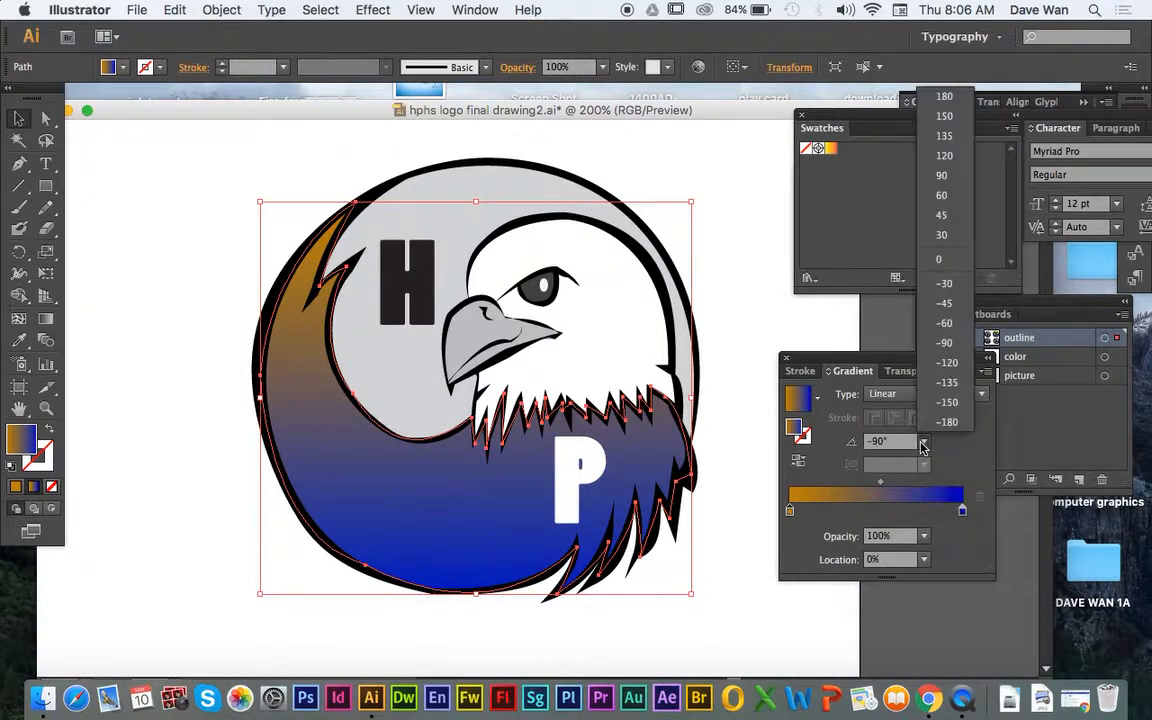
pyautogui.click(944, 325)
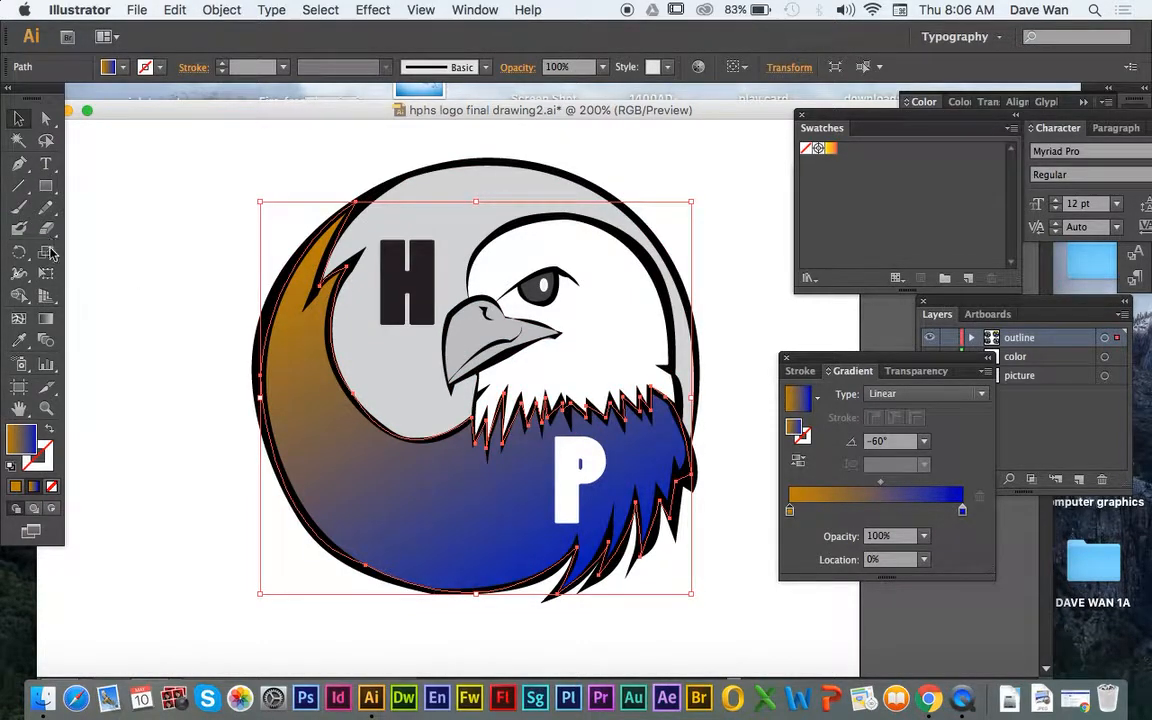
# Experiment with the Gradient tool across the eagle's body, ending with a line from the lower-right feathers up toward the beak at about 156°
pyautogui.click(46, 320)
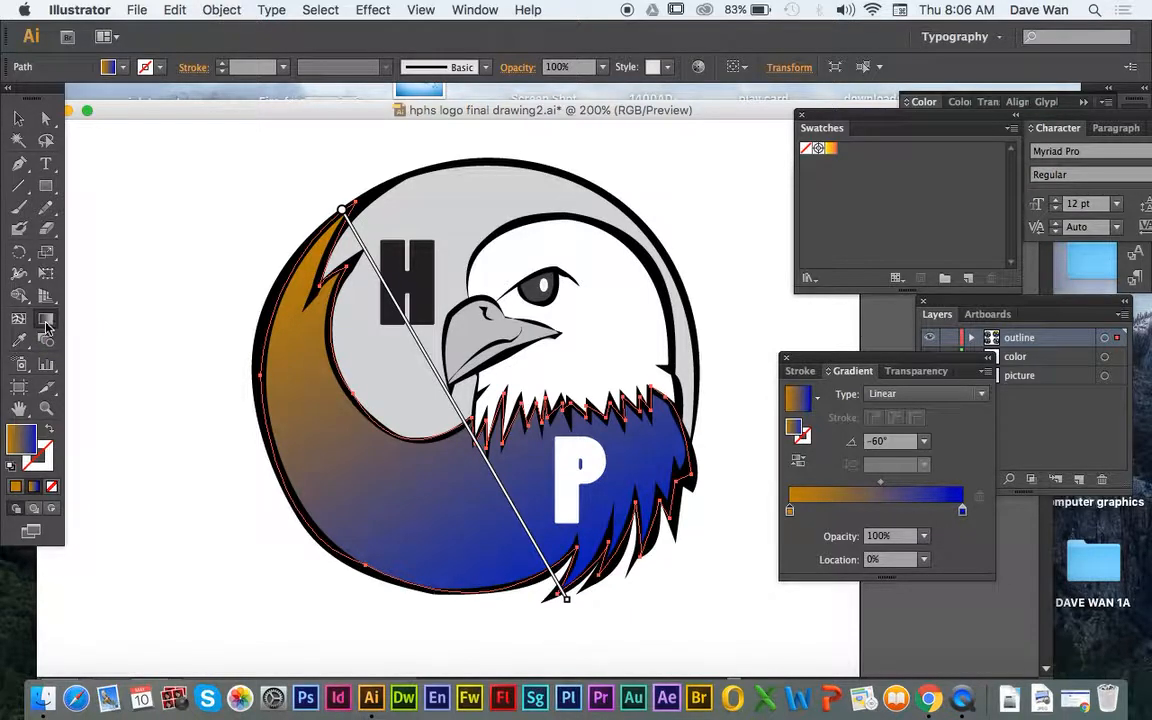
pyautogui.moveTo(395, 352)
pyautogui.mouseDown()
pyautogui.moveTo(419, 473)
pyautogui.moveTo(501, 558)
pyautogui.moveTo(531, 514)
pyautogui.mouseUp()
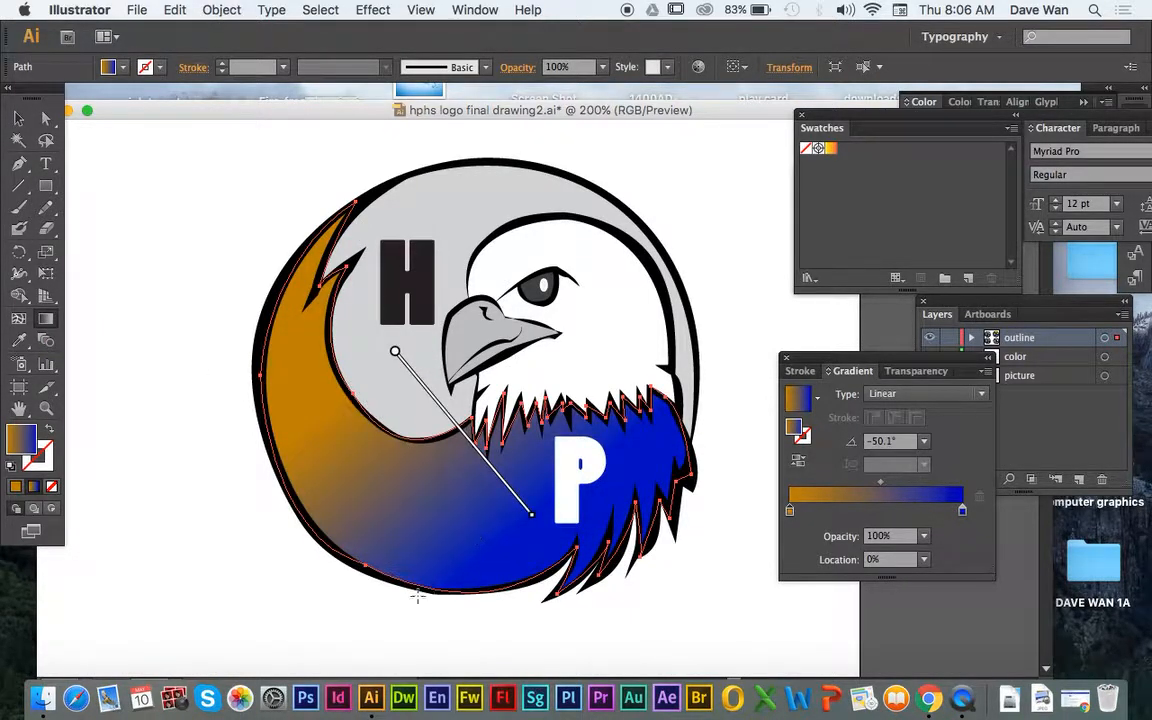
pyautogui.moveTo(355, 584); pyautogui.dragTo(585, 234)
pyautogui.moveTo(384, 585)
pyautogui.mouseDown()
pyautogui.moveTo(404, 592)
pyautogui.moveTo(411, 528)
pyautogui.moveTo(435, 473)
pyautogui.mouseUp()
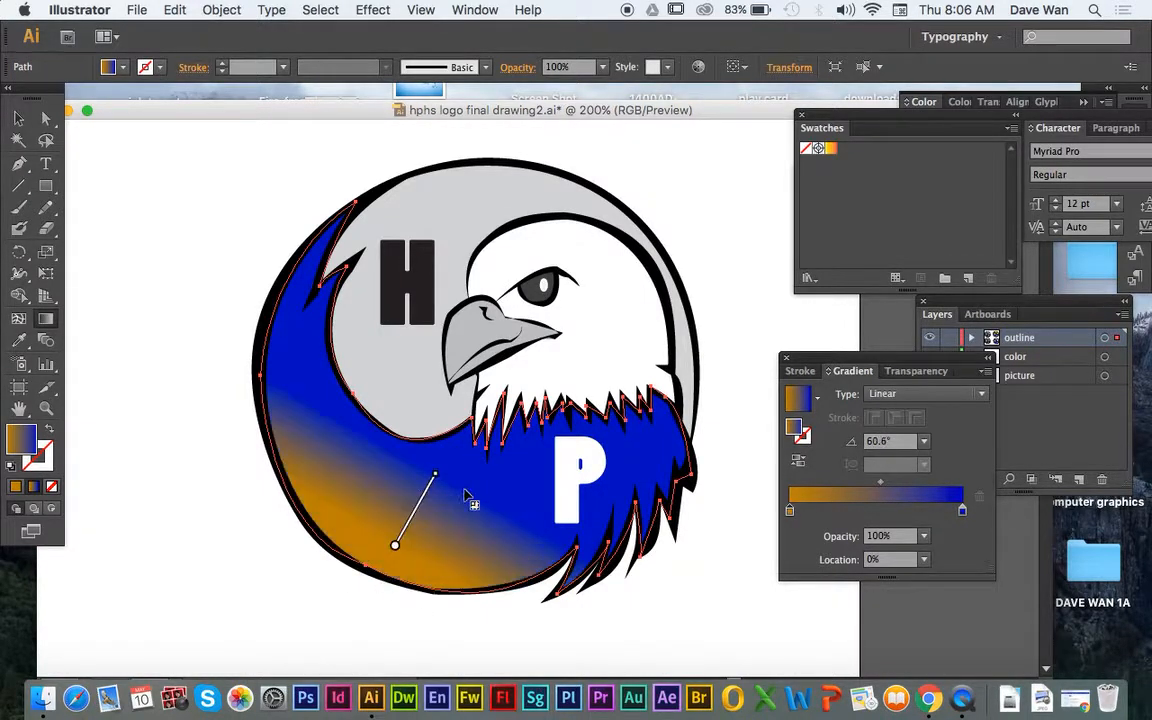
pyautogui.moveTo(306, 583)
pyautogui.mouseDown()
pyautogui.moveTo(748, 148)
pyautogui.moveTo(727, 126)
pyautogui.mouseUp()
pyautogui.moveTo(593, 243)
pyautogui.mouseDown()
pyautogui.moveTo(470, 512)
pyautogui.moveTo(358, 557)
pyautogui.mouseUp()
pyautogui.moveTo(390, 616); pyautogui.dragTo(452, 400)
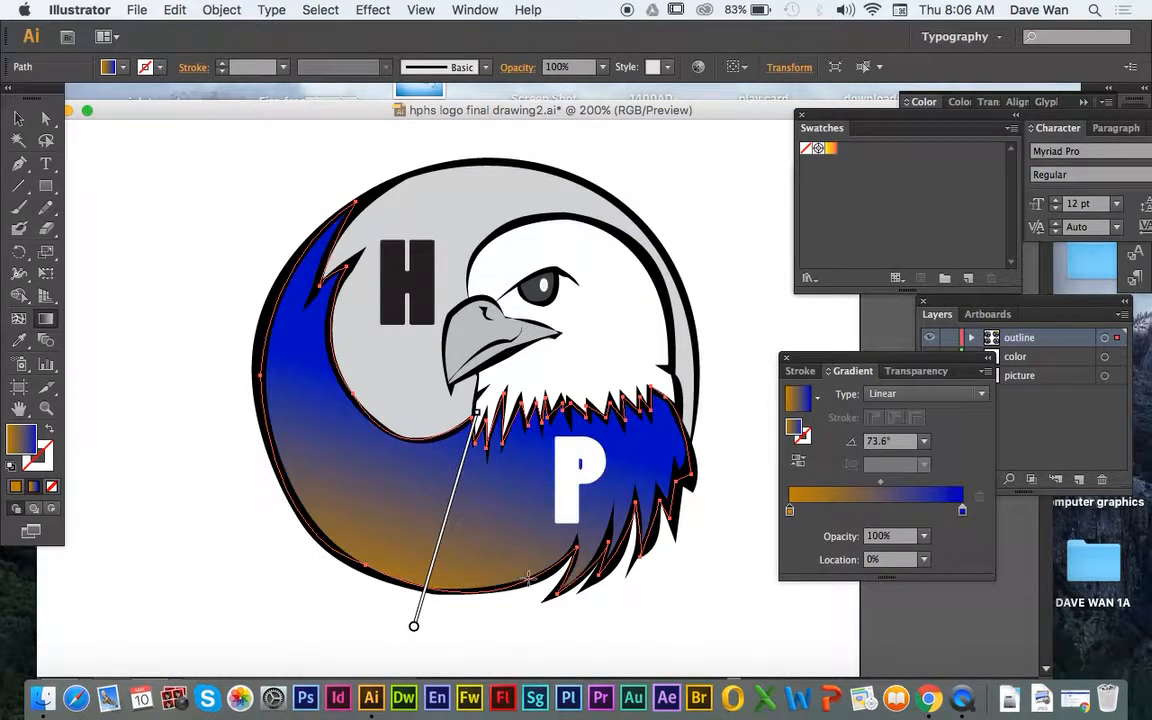
pyautogui.moveTo(572, 594); pyautogui.dragTo(417, 354)
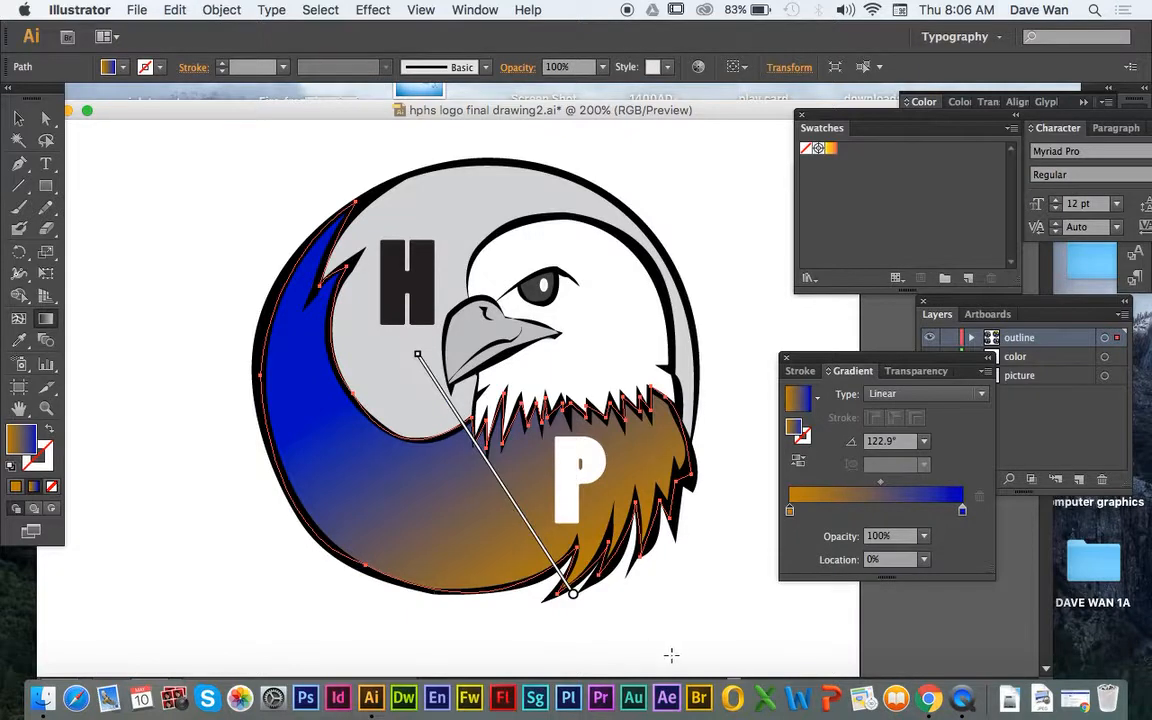
pyautogui.moveTo(676, 621); pyautogui.dragTo(452, 432)
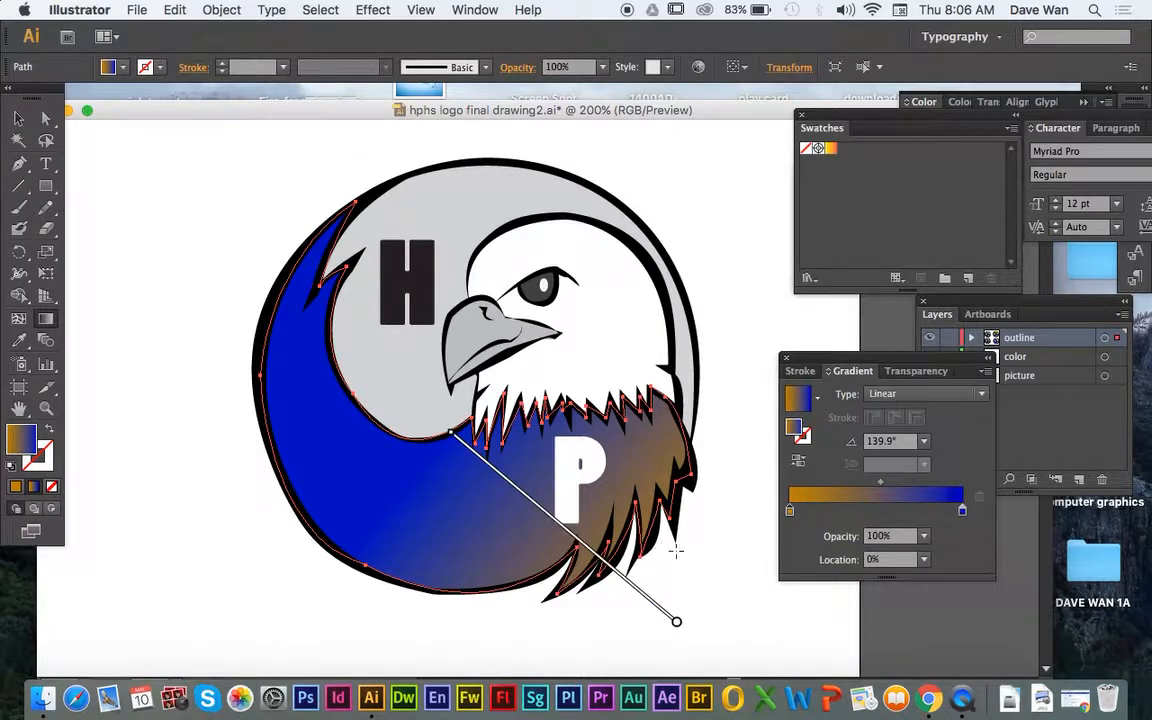
pyautogui.moveTo(698, 531); pyautogui.dragTo(410, 407)
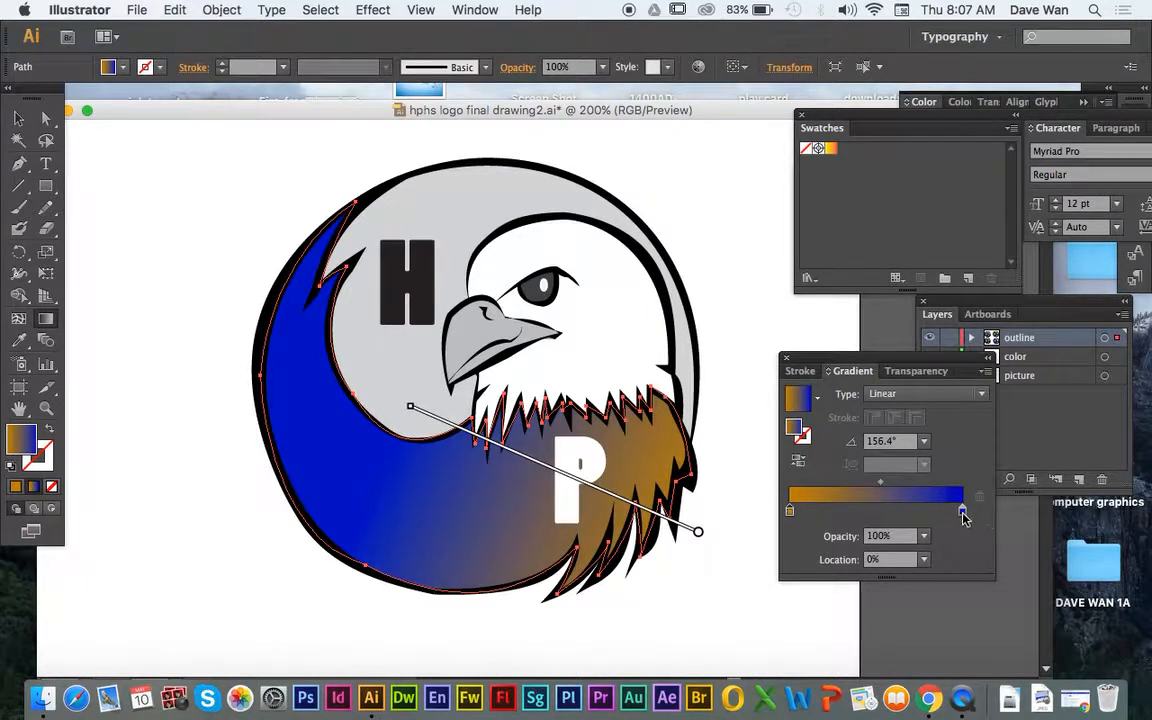
# Recolour the body gradient's blue end stop dark brown, 3F2700, and its start stop yellow, D4BD00
pyautogui.doubleClick(962, 511)
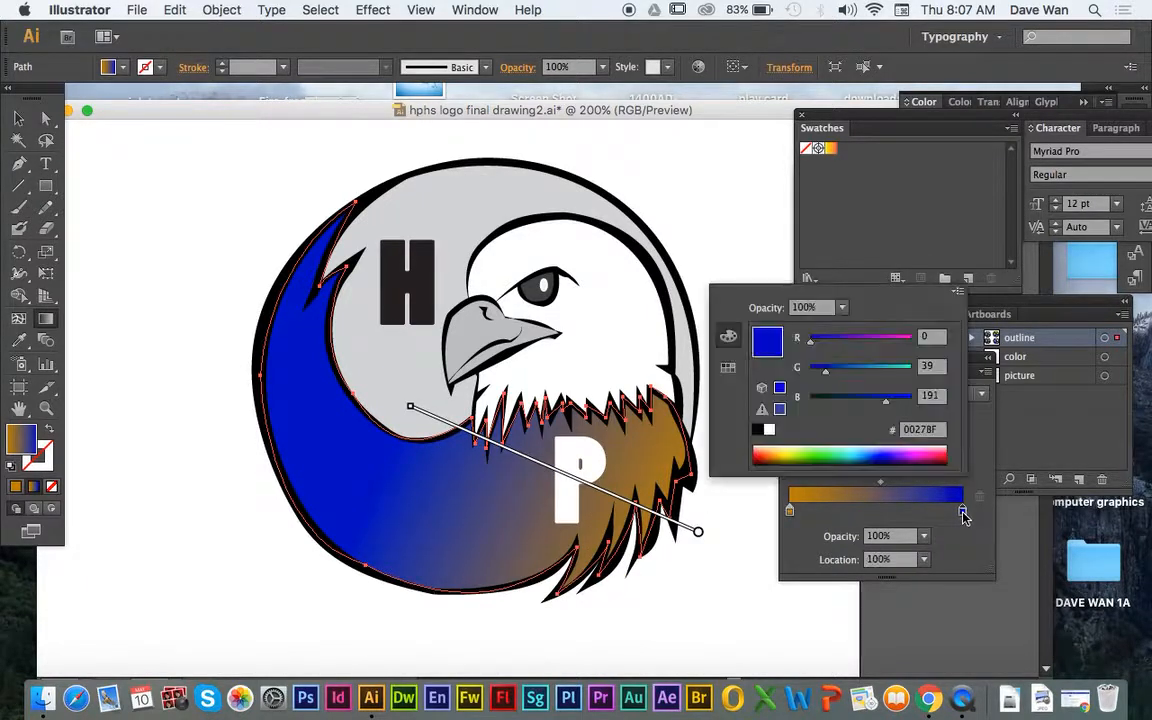
pyautogui.click(777, 456)
pyautogui.click(778, 458)
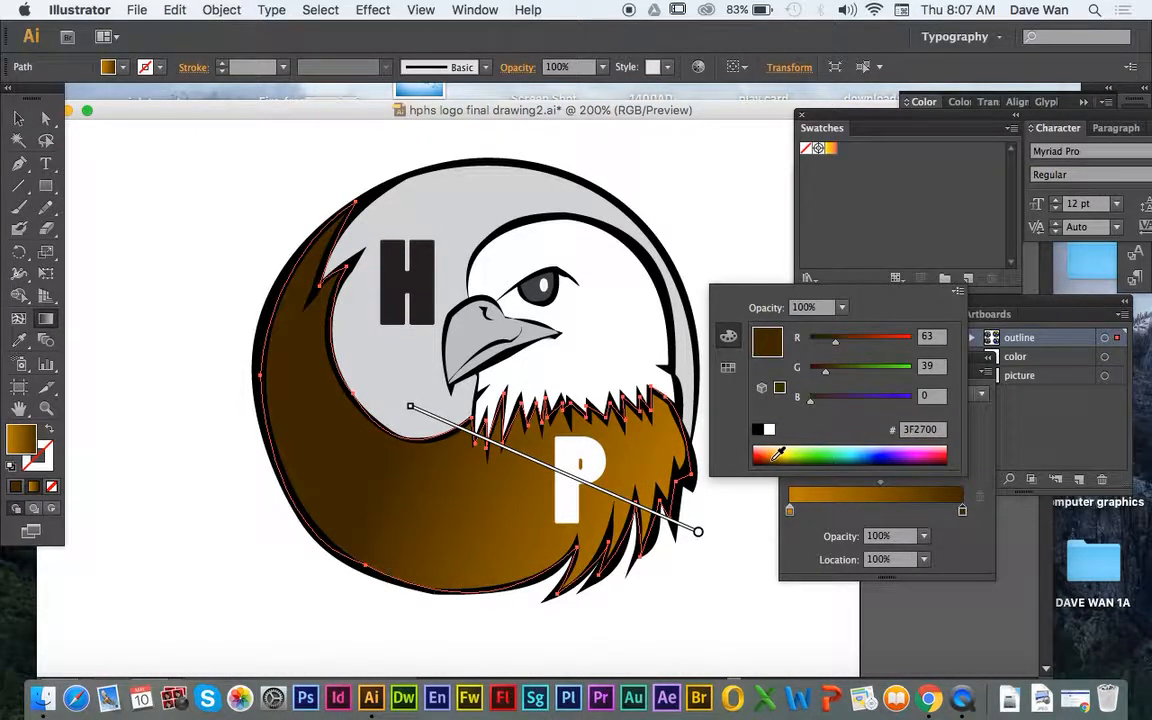
pyautogui.doubleClick(789, 510)
pyautogui.click(786, 454)
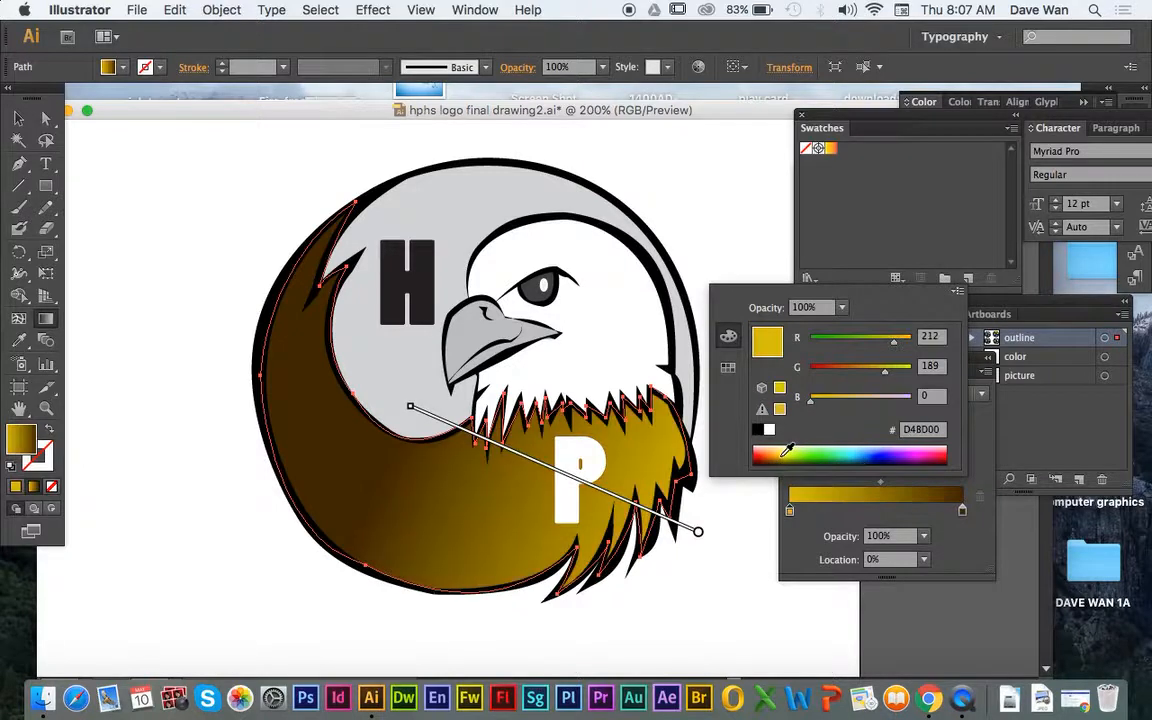
# Recolour the start stop of the body gradient golden orange, FFBE2A
pyautogui.click(781, 452)
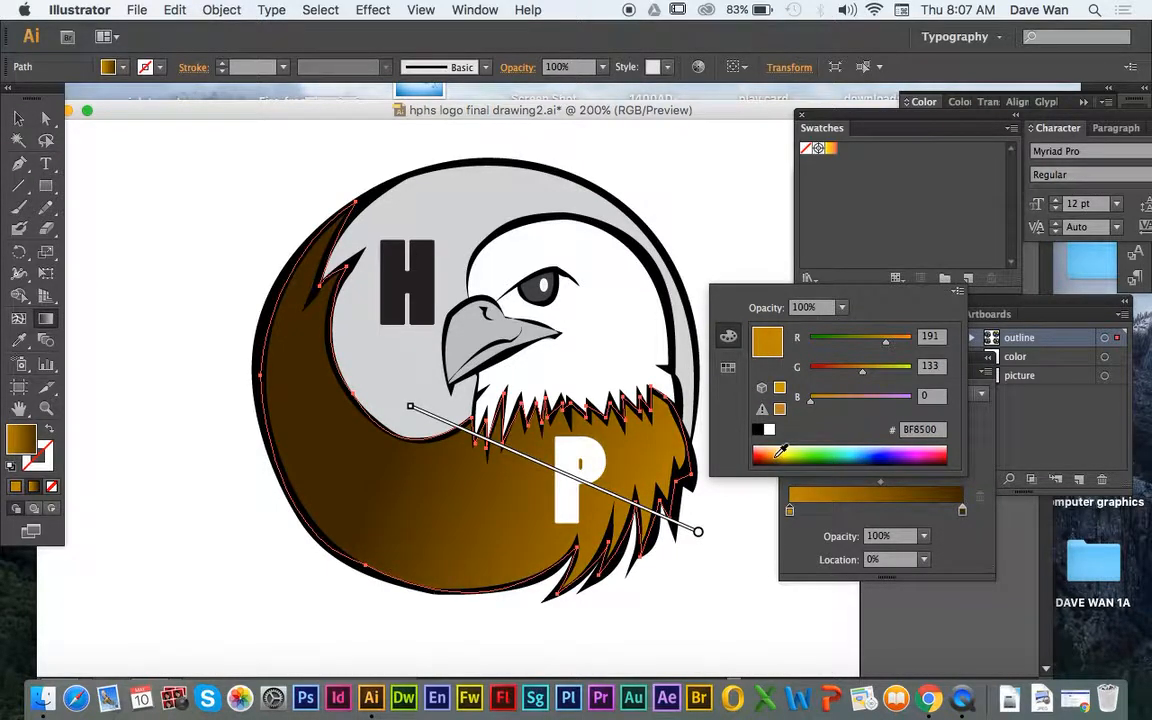
pyautogui.click(781, 448)
pyautogui.click(778, 449)
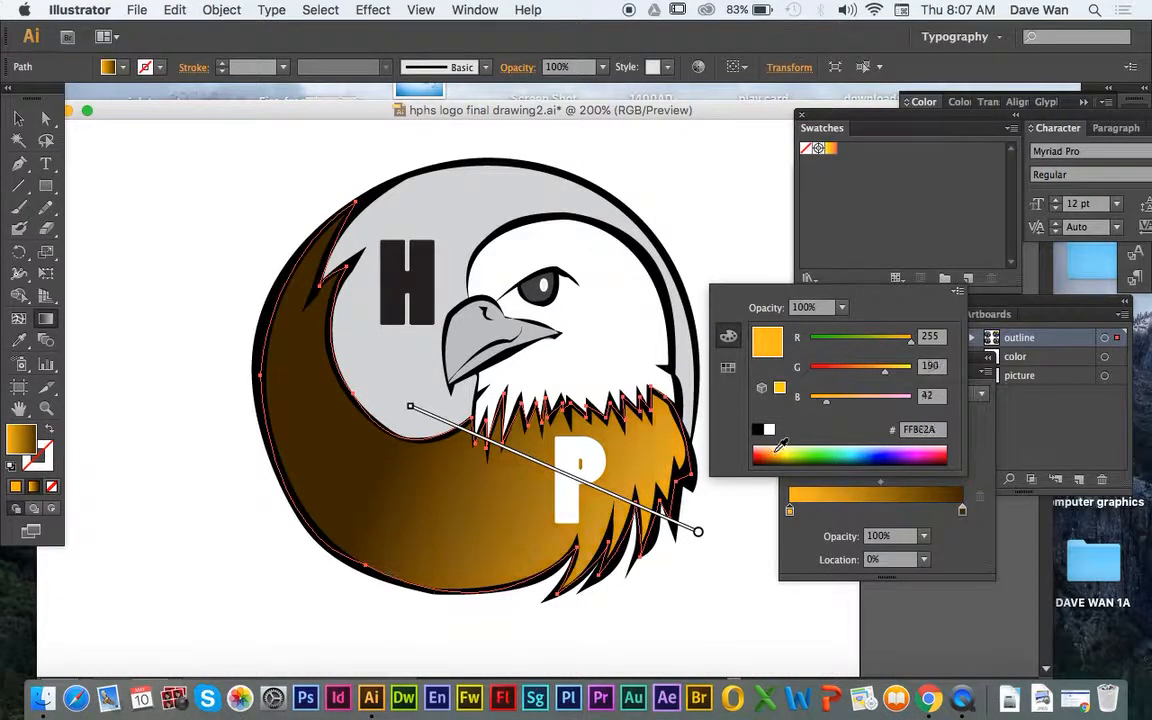
pyautogui.click(813, 530)
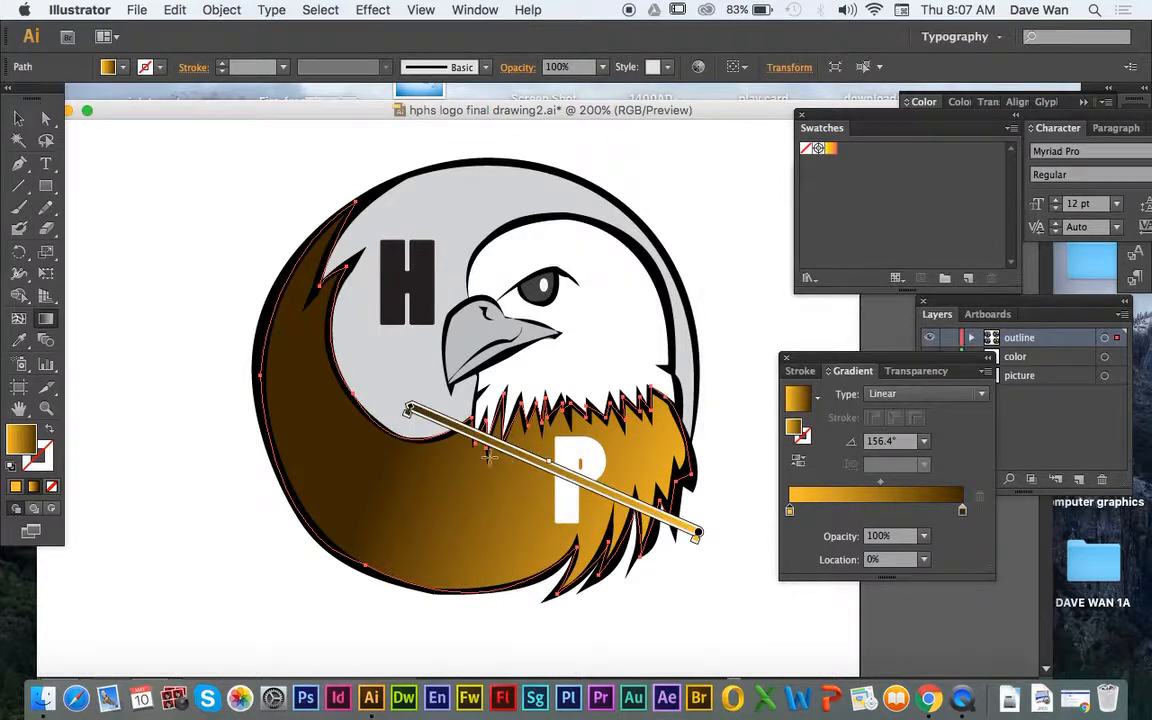
# Redraw the body gradient line several times, ending from above the wing tip down to the lower feathers at about -44°, and deselect the body
pyautogui.moveTo(356, 377); pyautogui.dragTo(580, 522)
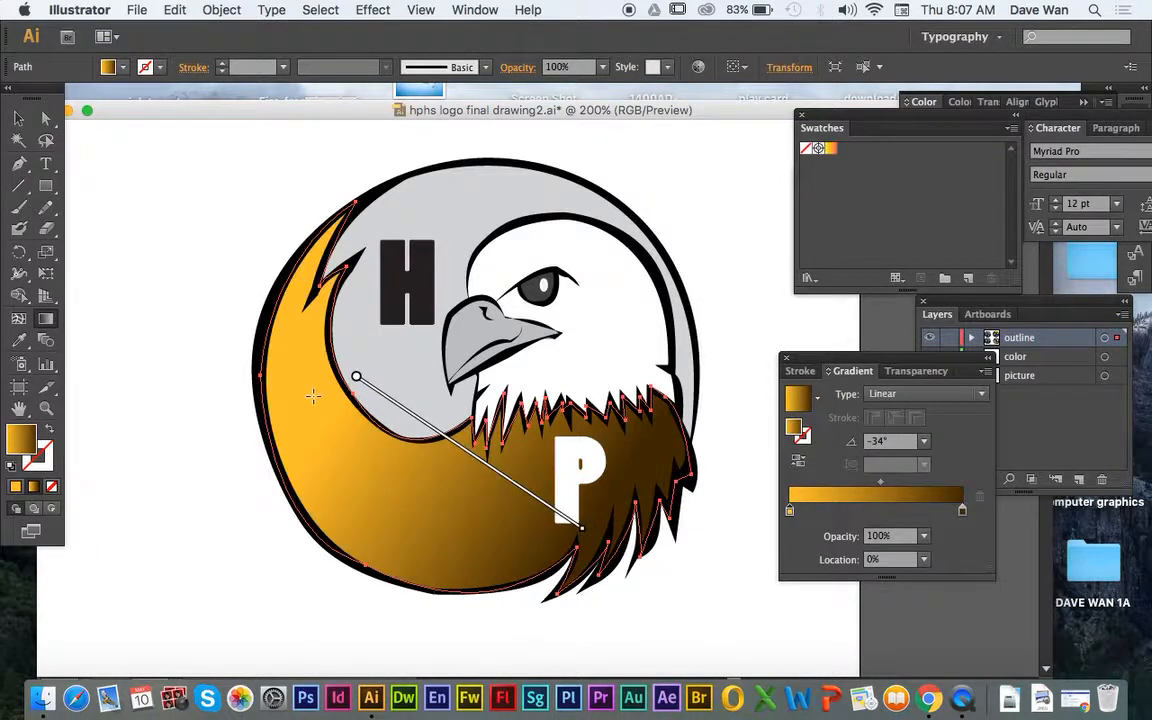
pyautogui.moveTo(242, 261); pyautogui.dragTo(548, 548)
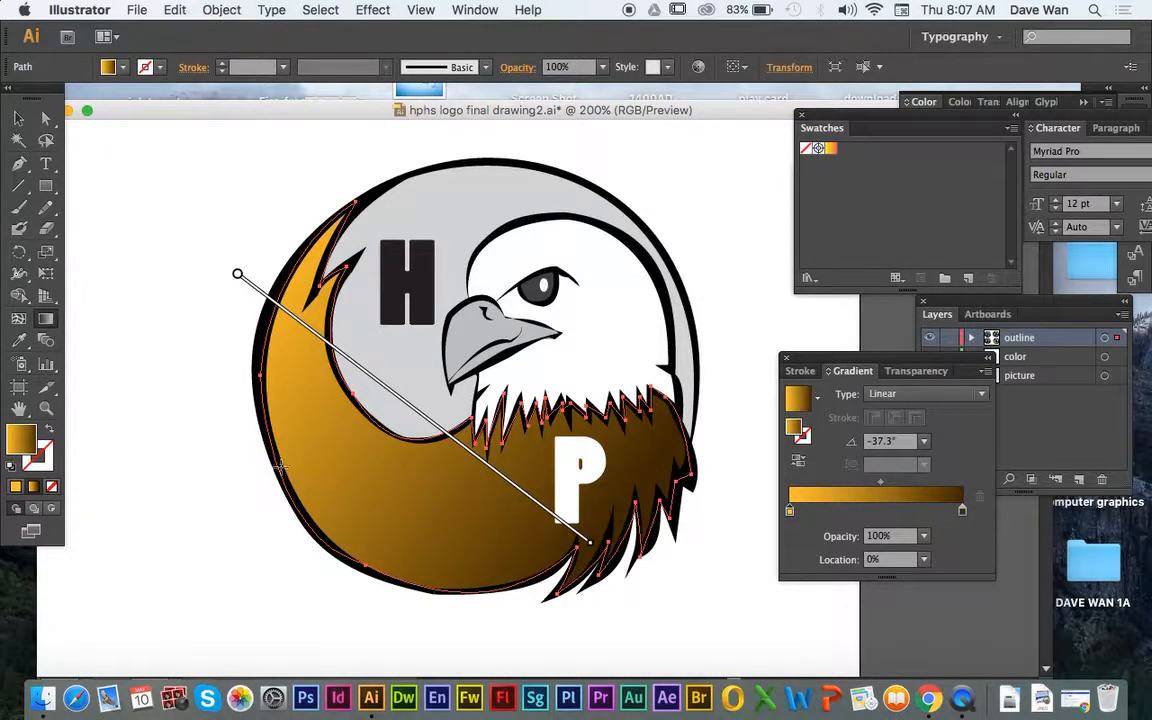
pyautogui.moveTo(246, 407); pyautogui.dragTo(472, 399)
pyautogui.moveTo(233, 250)
pyautogui.mouseDown()
pyautogui.moveTo(488, 462)
pyautogui.moveTo(481, 455)
pyautogui.mouseUp()
pyautogui.moveTo(272, 250); pyautogui.dragTo(588, 553)
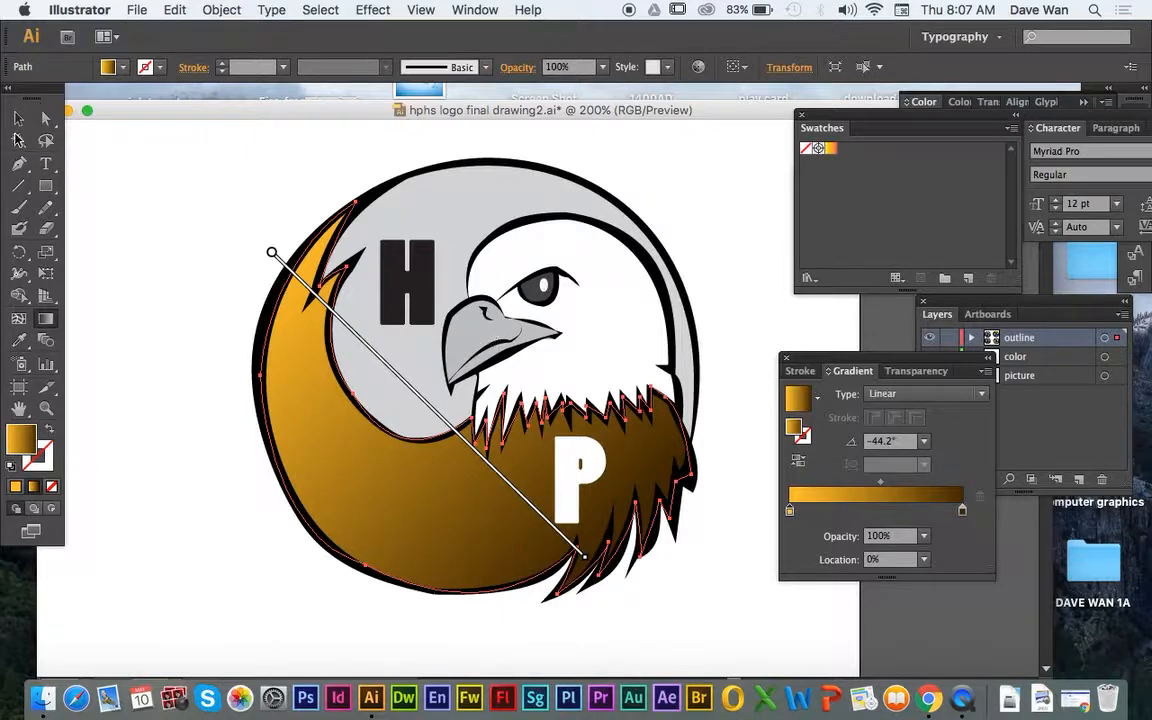
pyautogui.click(18, 118)
pyautogui.click(231, 311)
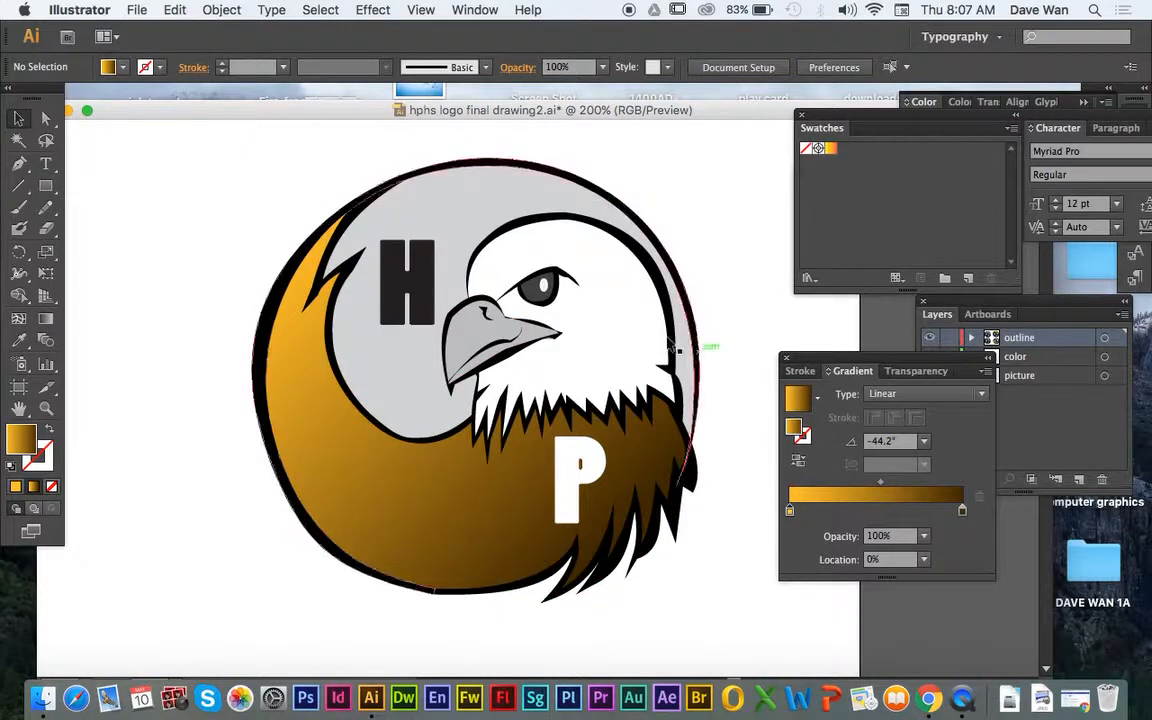
# Fill the grey background shape behind the H with a linear gradient and recolour its start stop purple, 6C00E9
pyautogui.click(463, 213)
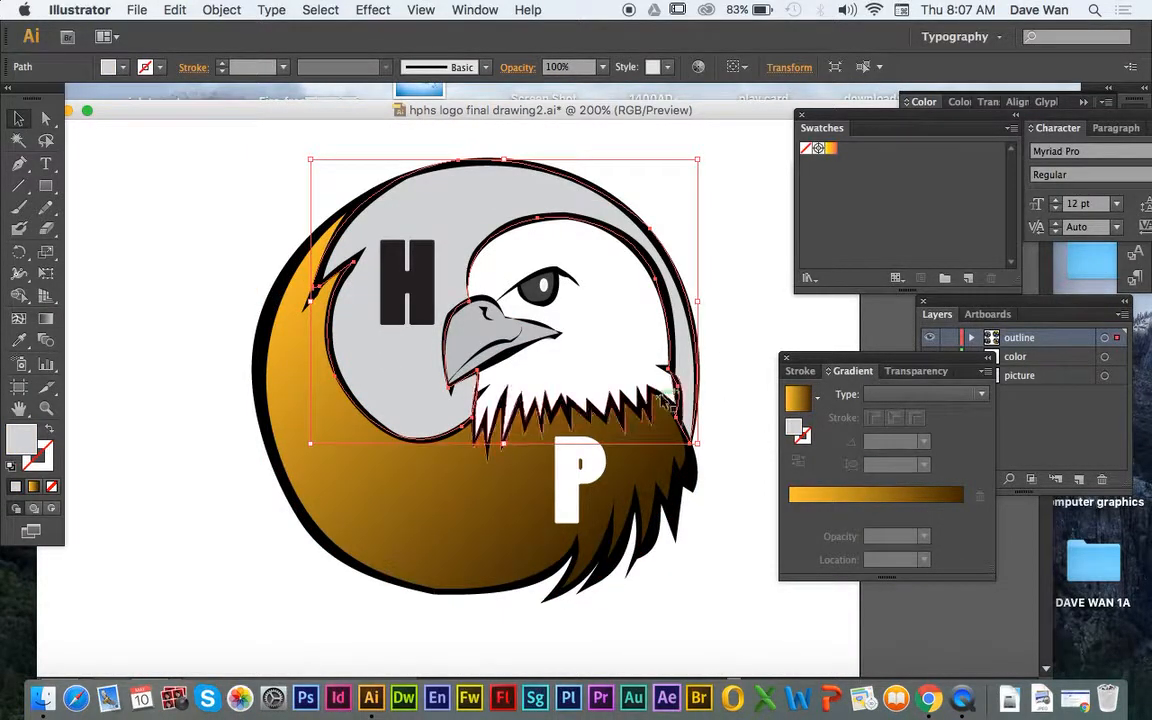
pyautogui.click(837, 515)
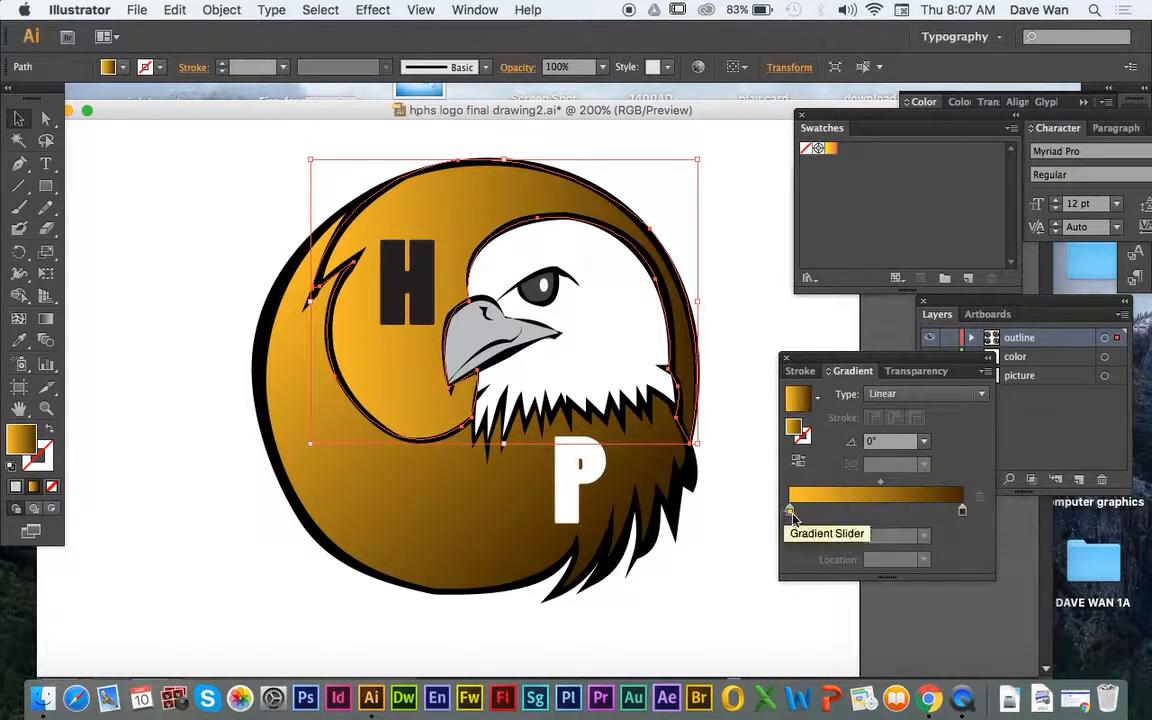
pyautogui.doubleClick(790, 512)
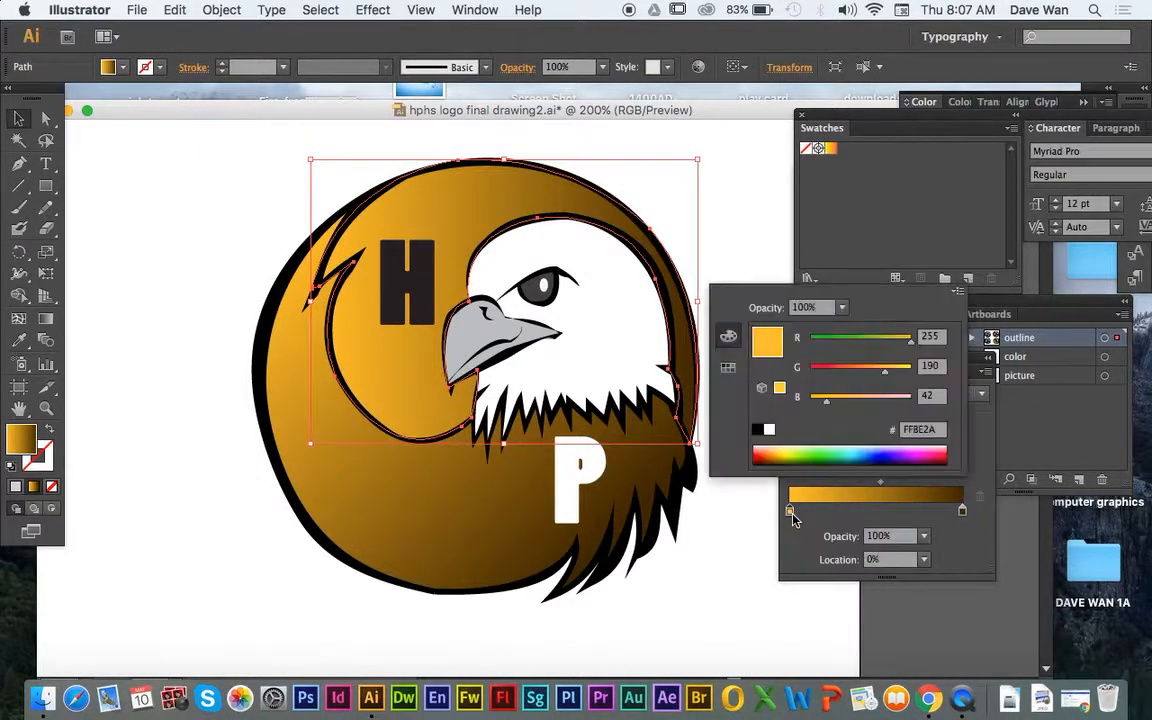
pyautogui.click(902, 447)
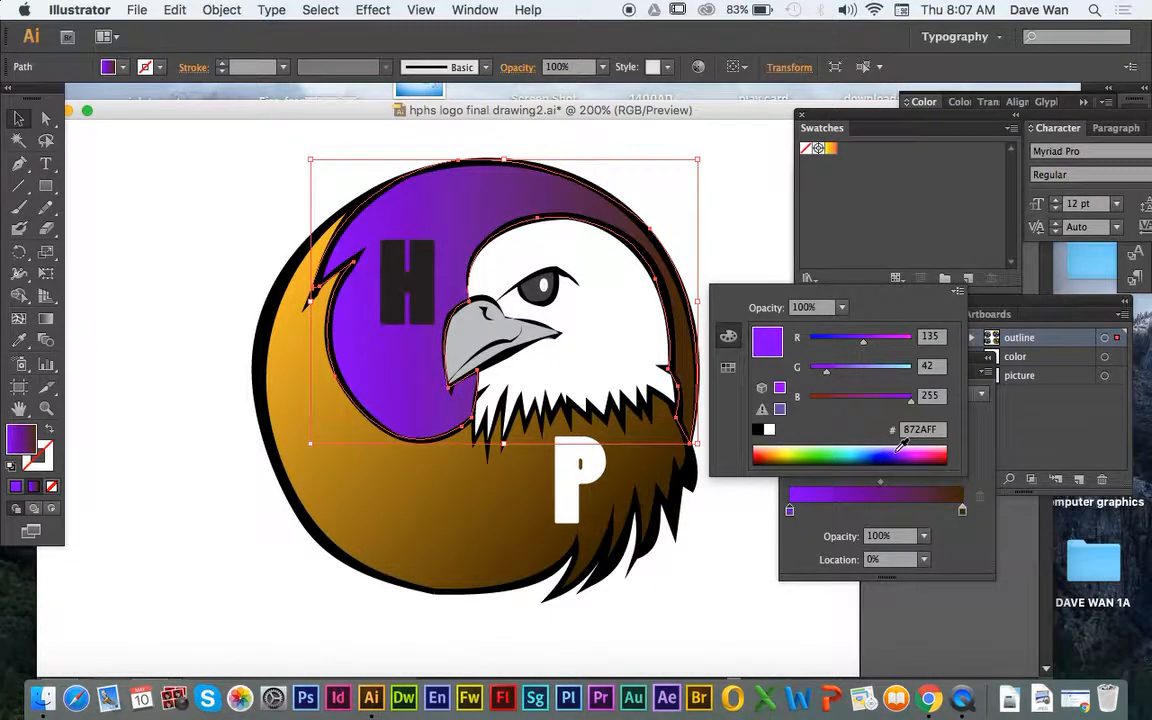
pyautogui.click(893, 447)
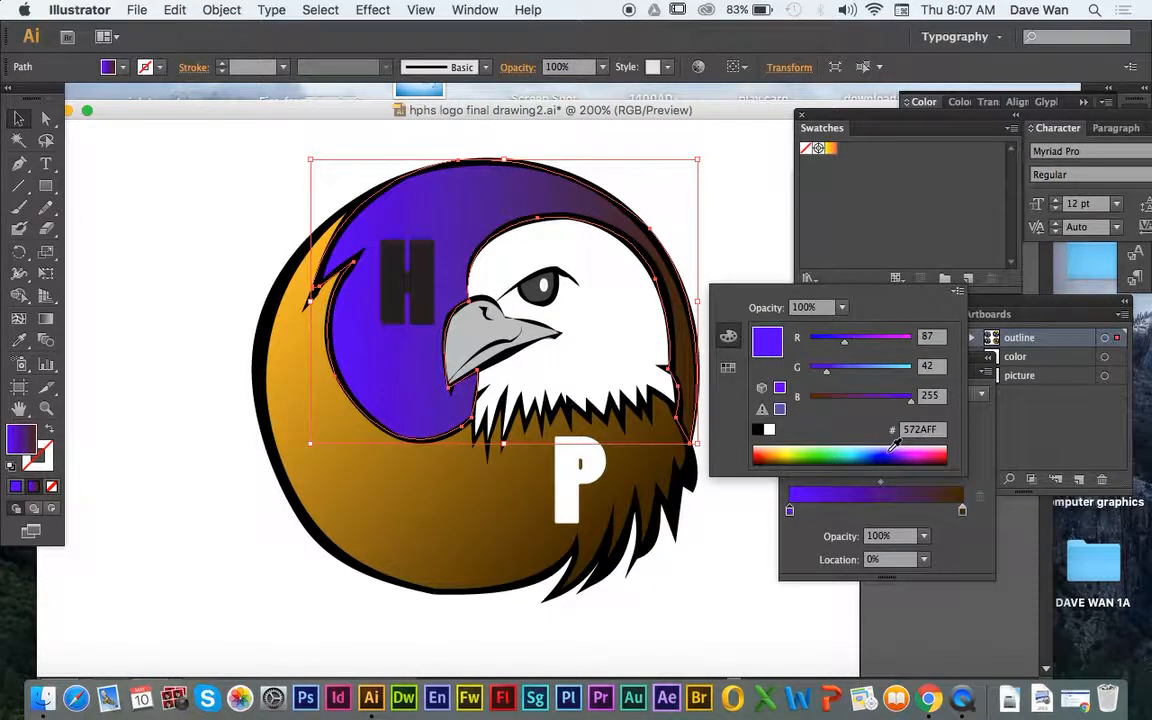
pyautogui.click(902, 449)
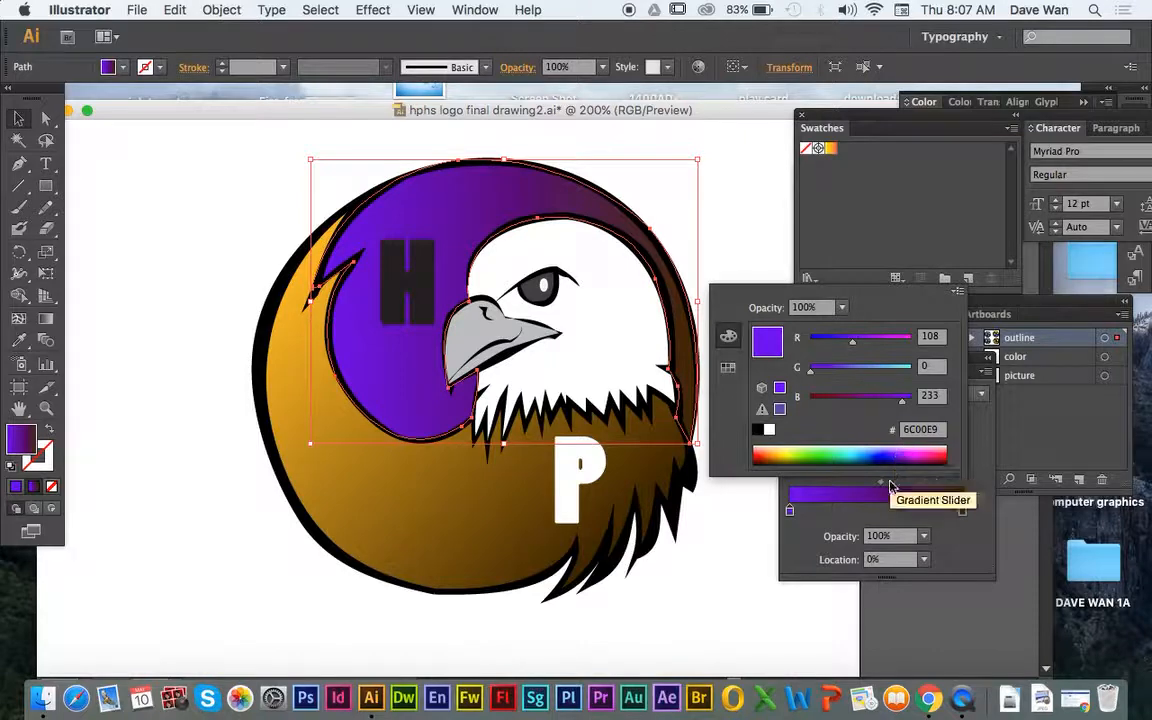
# Recolour the end stop of the background shape's gradient dark navy, 00002A
pyautogui.click(960, 510)
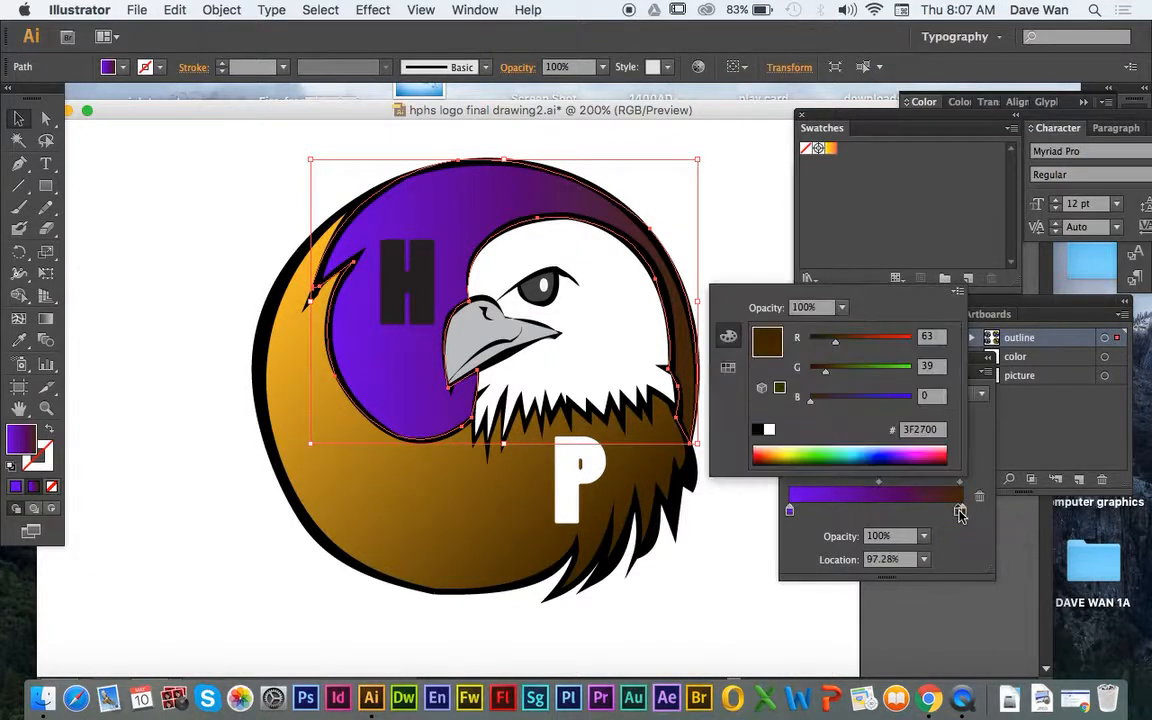
pyautogui.click(887, 459)
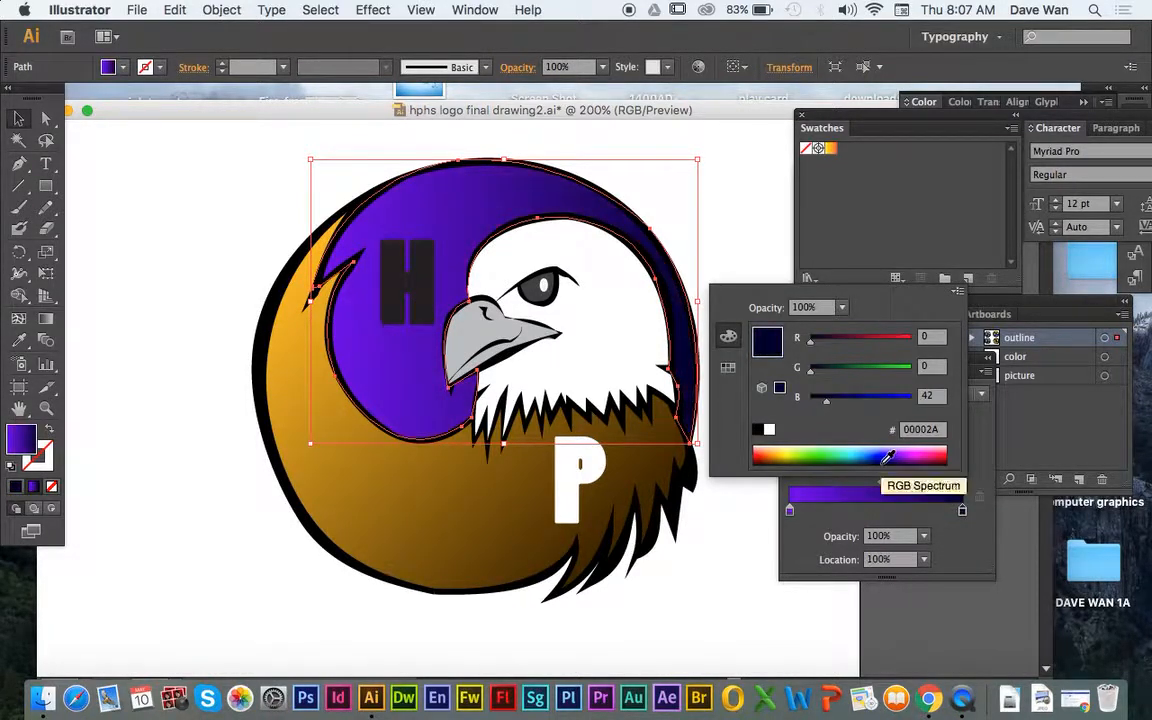
pyautogui.click(217, 210)
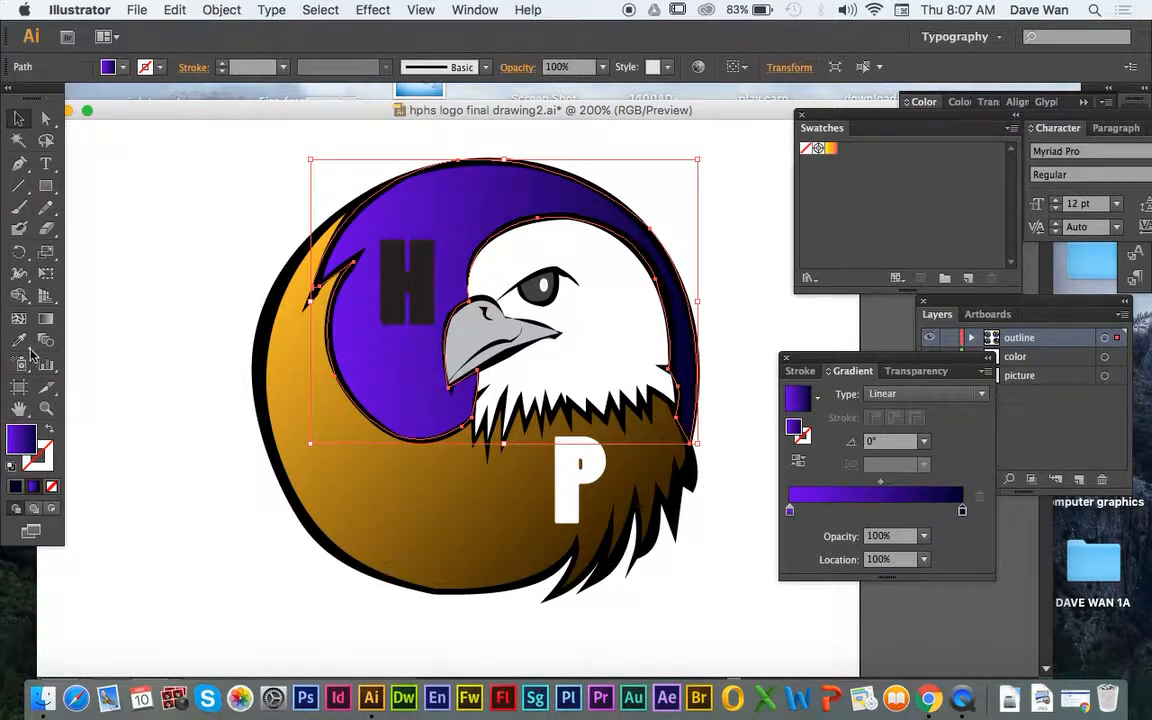
# Redraw the background shape's gradient line diagonally from outside its upper edge to the neck feathers at about -43°, and deselect the shape
pyautogui.click(45, 319)
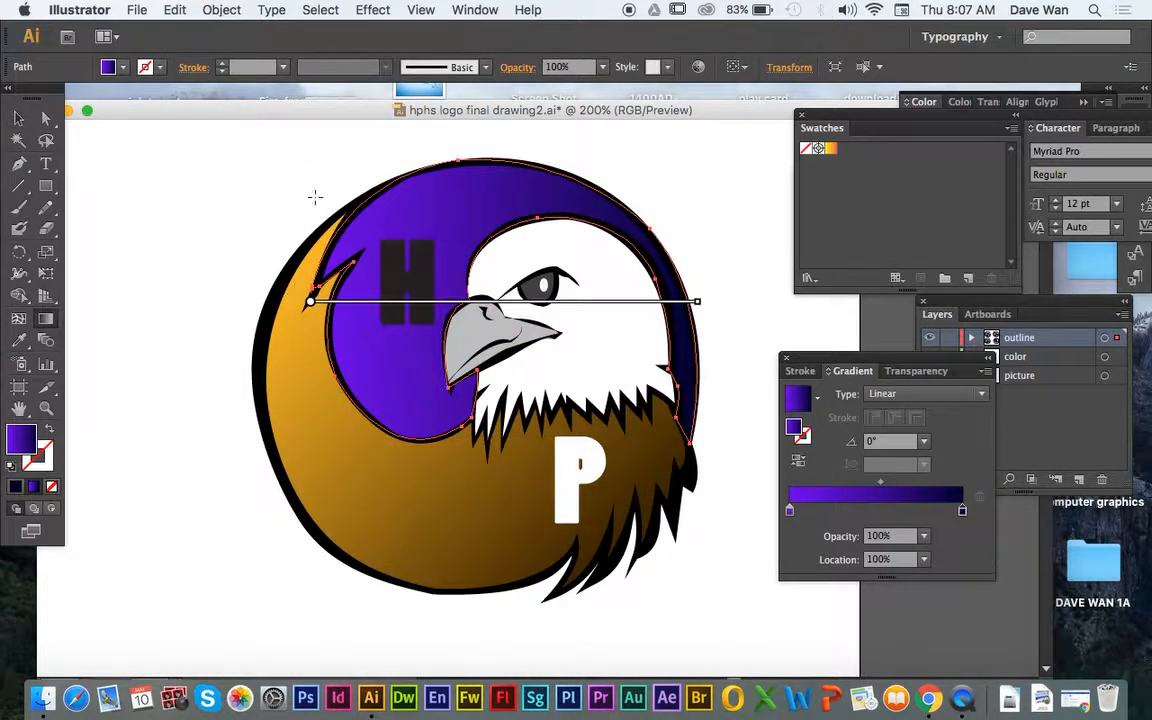
pyautogui.moveTo(316, 155); pyautogui.dragTo(651, 446)
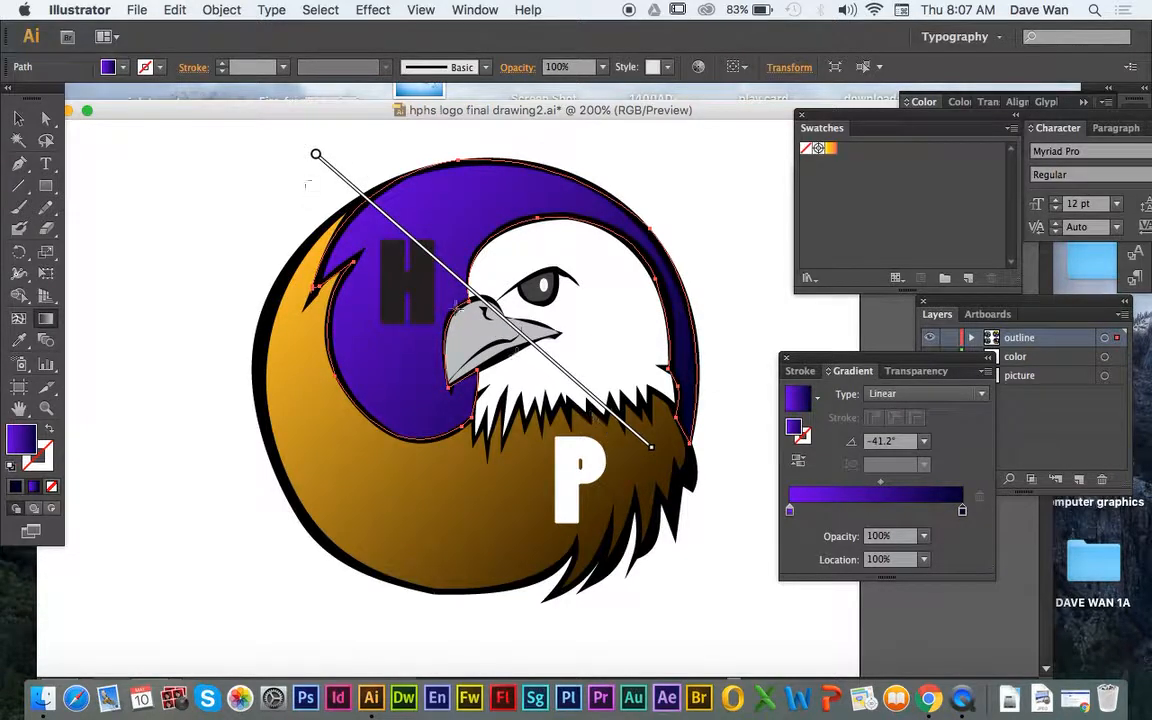
pyautogui.moveTo(325, 155)
pyautogui.mouseDown()
pyautogui.moveTo(560, 420)
pyautogui.moveTo(635, 438)
pyautogui.mouseUp()
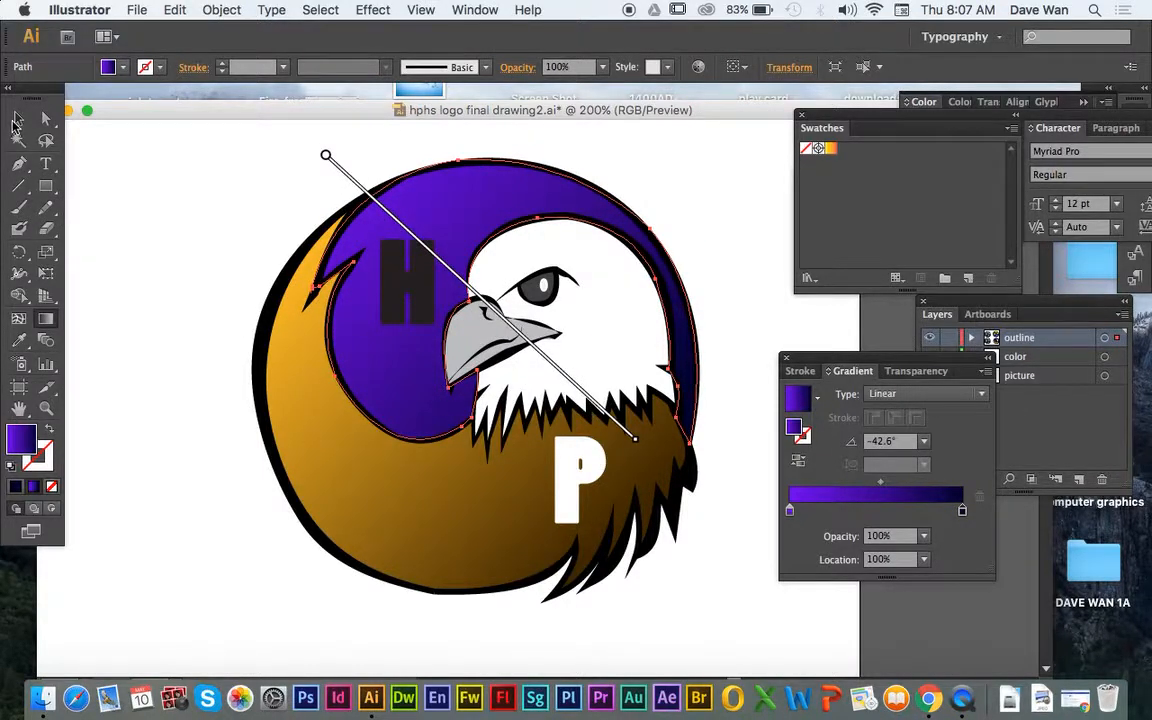
pyautogui.click(18, 119)
pyautogui.click(134, 247)
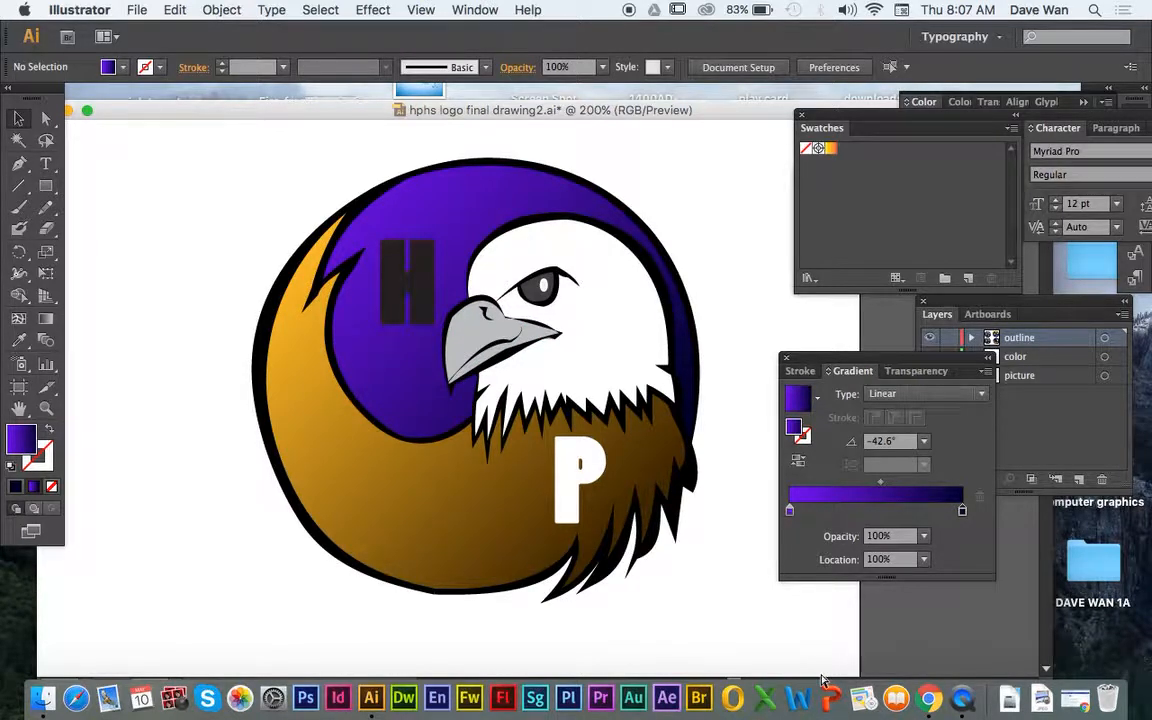
# Fill the eagle's dark grey iris with the purple-to-navy gradient, set its type to Radial, and deselect it
pyautogui.press('super+minus')
pyautogui.press('super+minus')
pyautogui.press('super+equal')
pyautogui.press('super+equal')
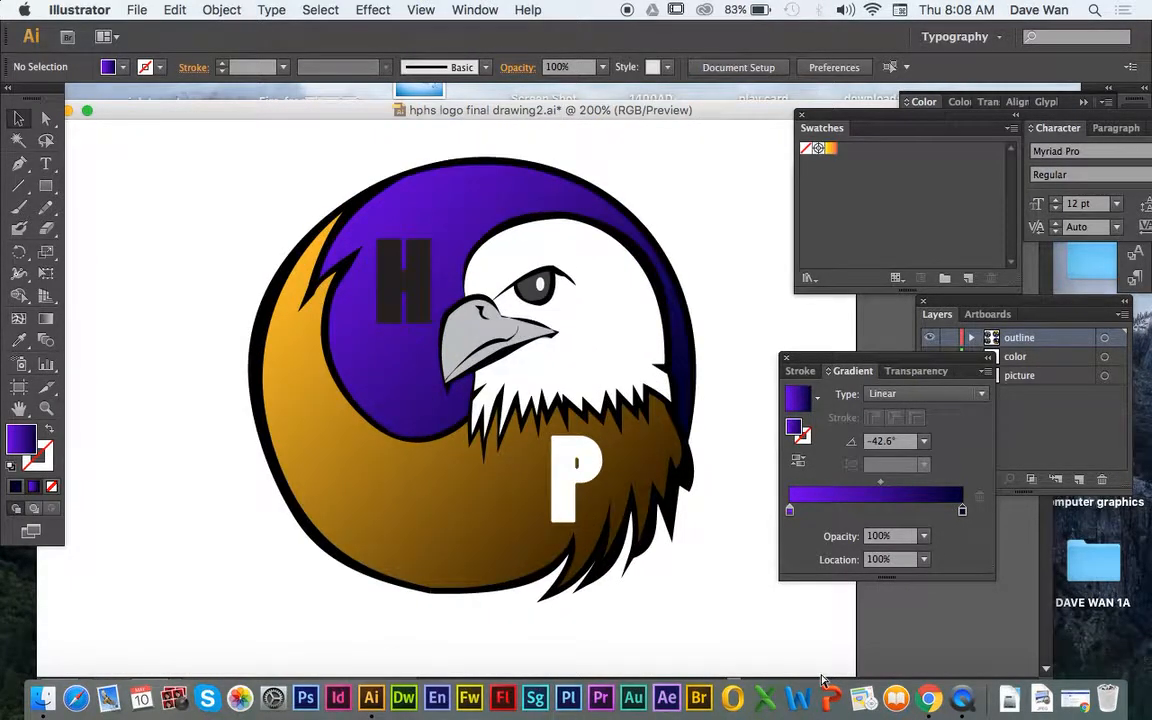
pyautogui.press('super+equal')
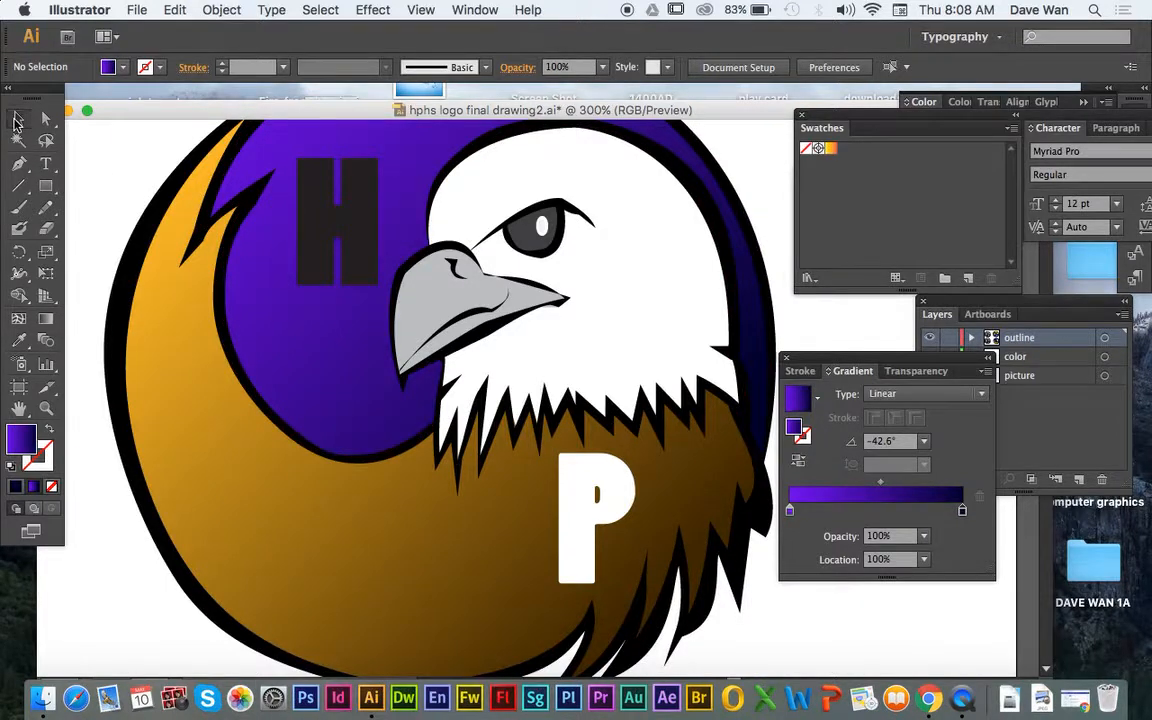
pyautogui.click(540, 232)
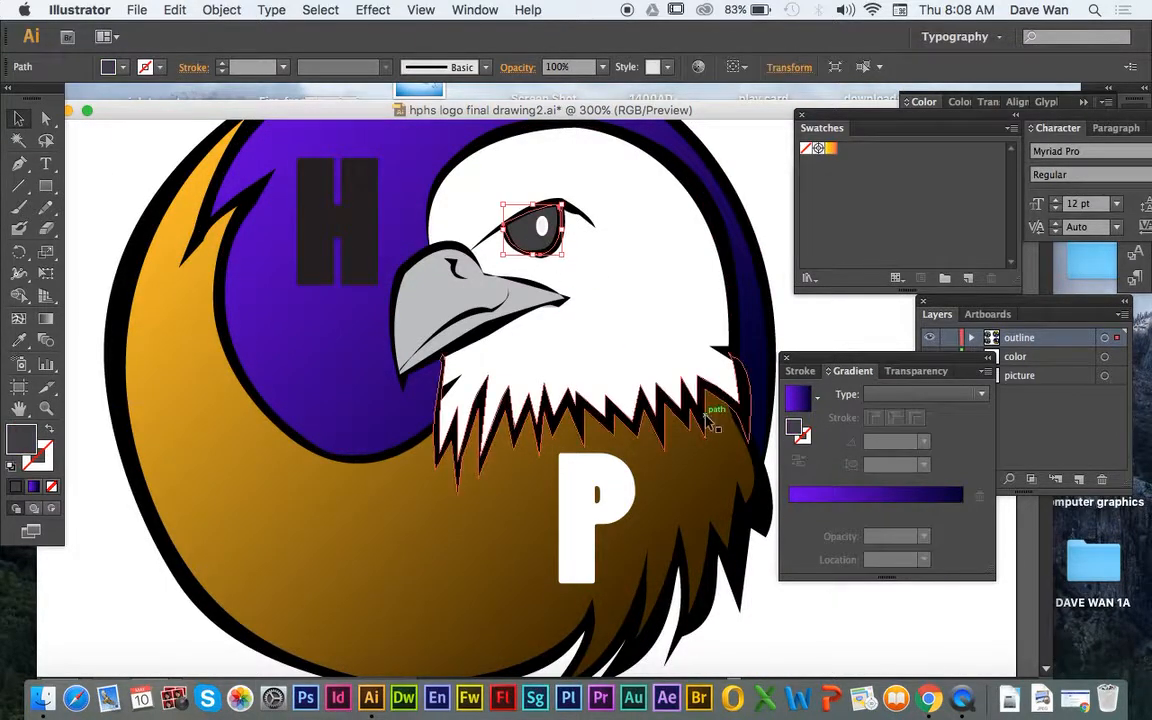
pyautogui.click(815, 495)
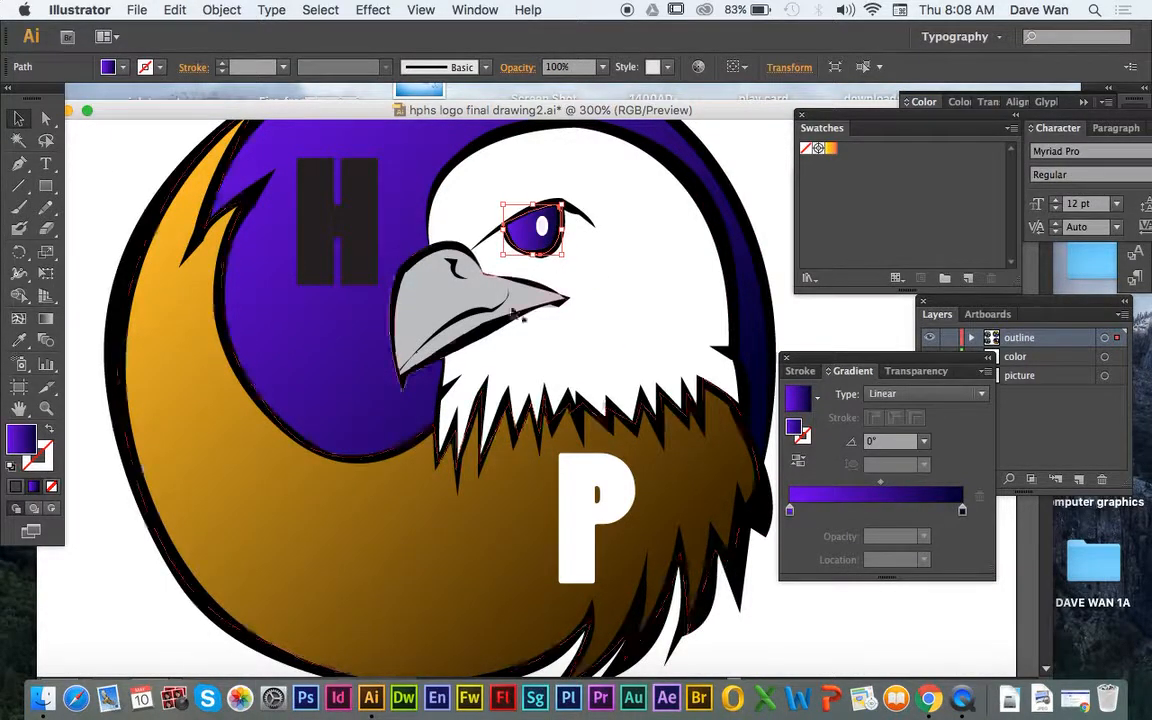
pyautogui.click(885, 393)
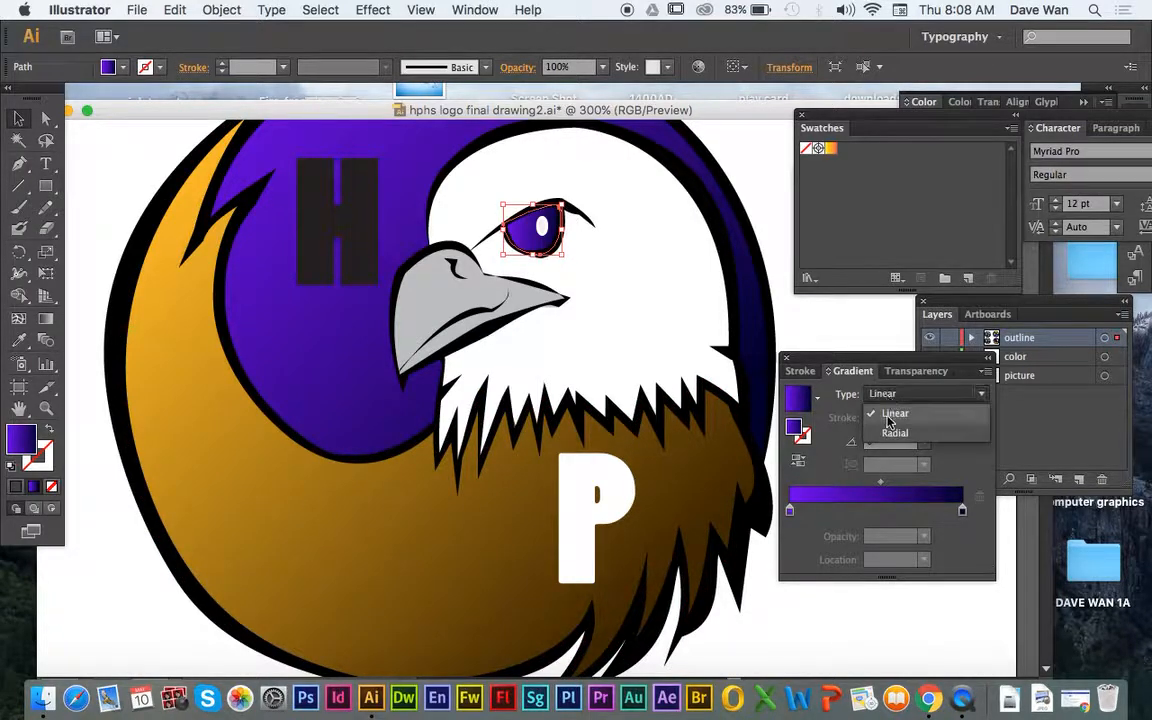
pyautogui.click(888, 432)
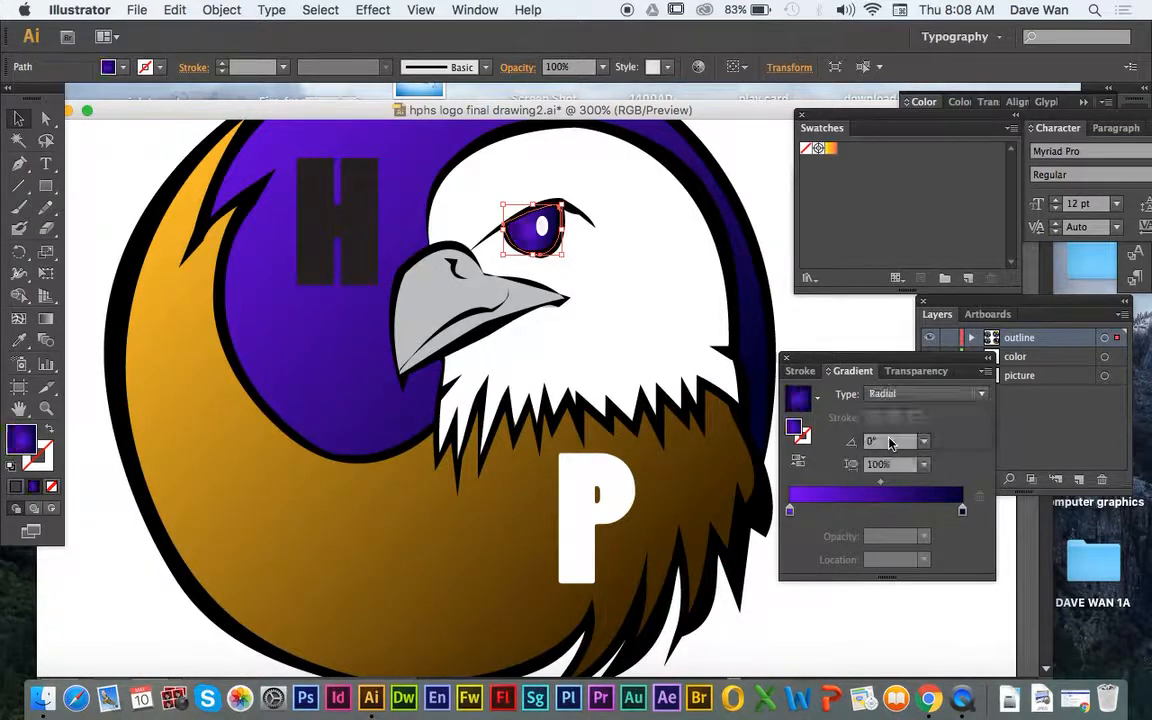
pyautogui.click(465, 193)
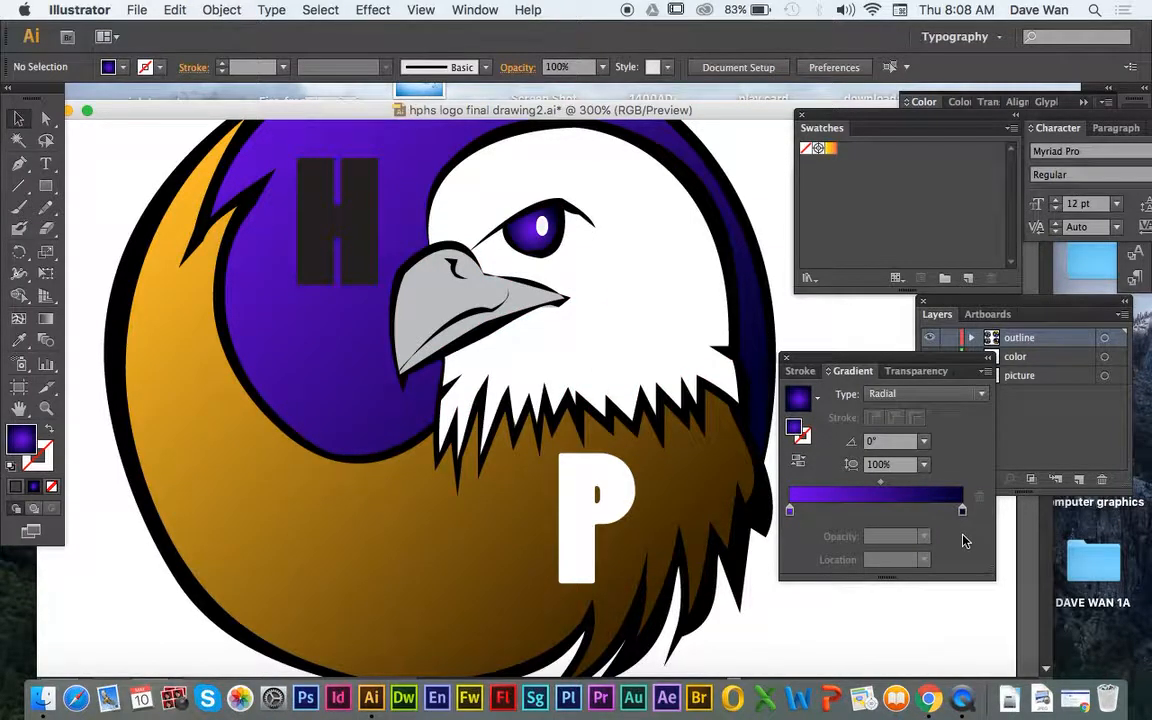
# Try a radial gradient on the eagle's body twice, undoing it each time, and deselect the body
pyautogui.click(501, 566)
pyautogui.click(897, 396)
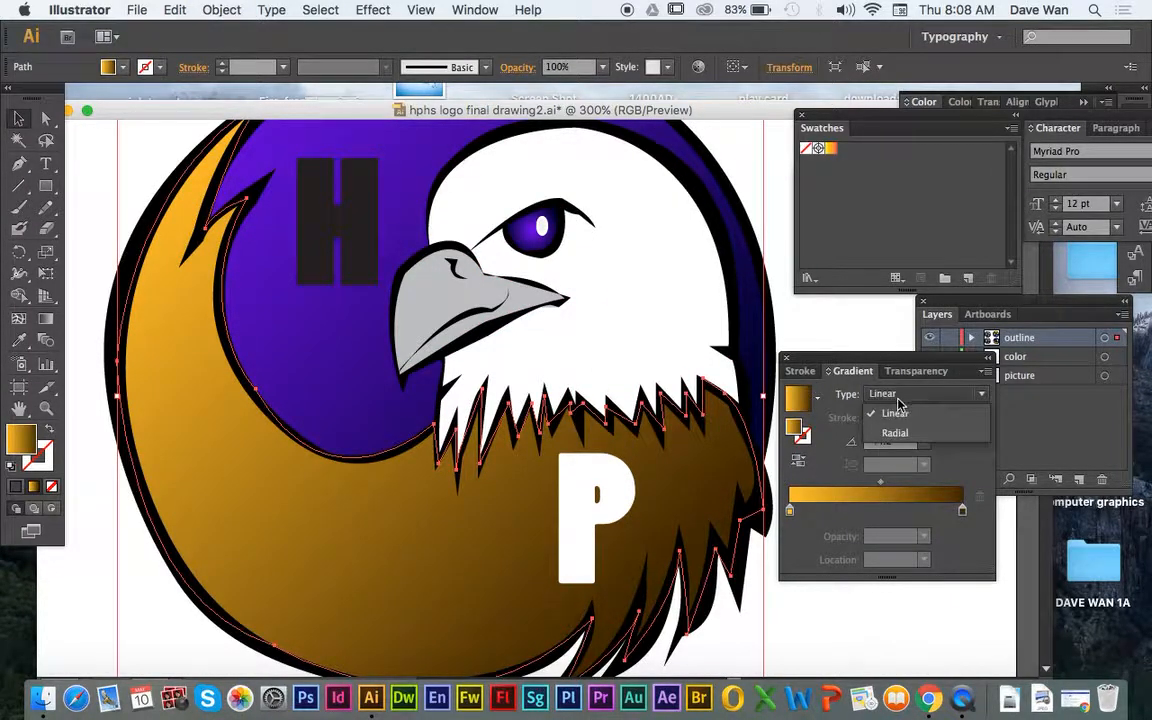
pyautogui.click(895, 432)
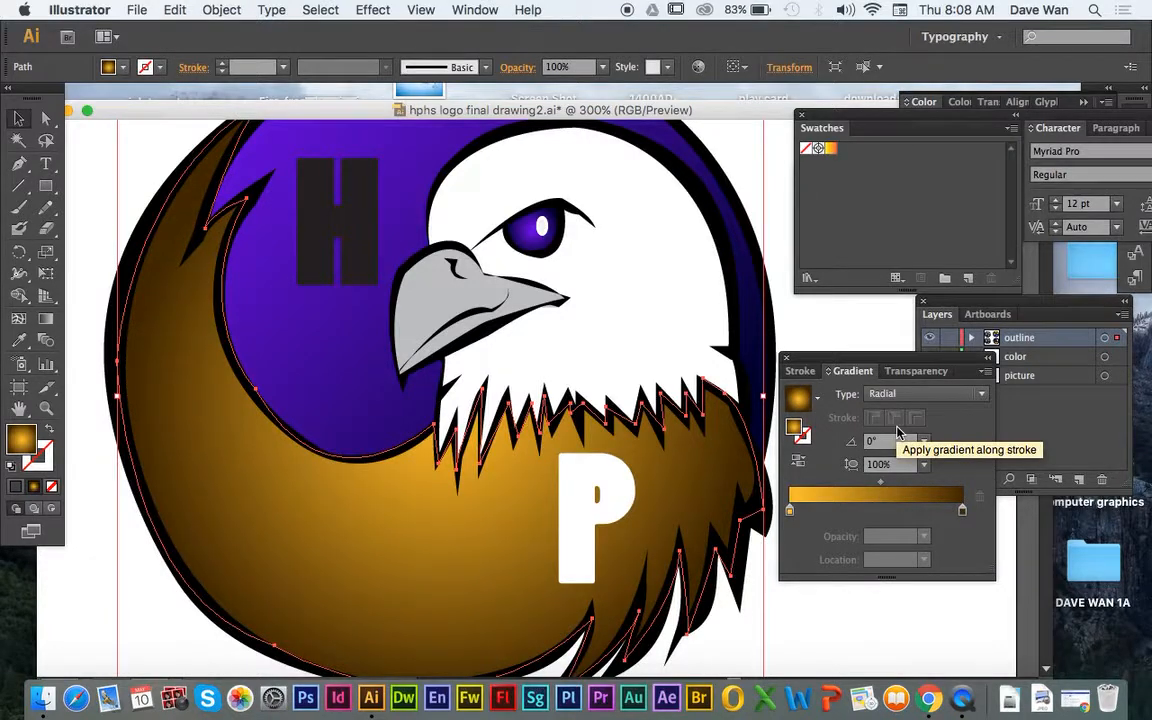
pyautogui.press('super+z')
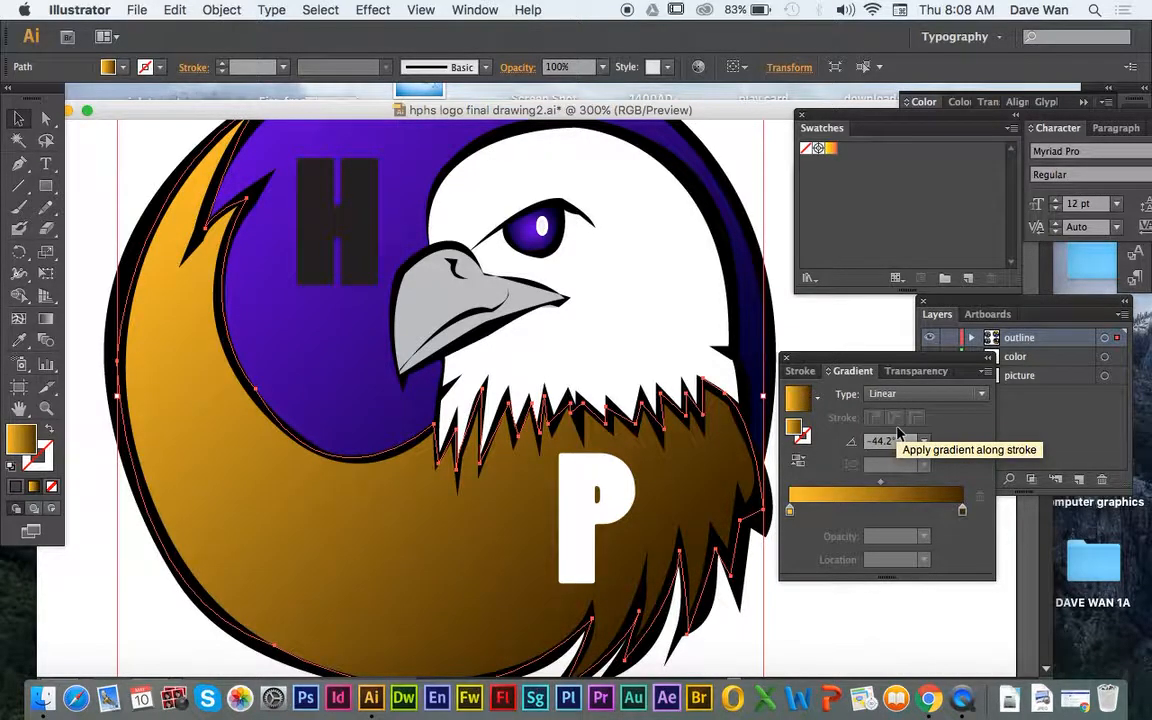
pyautogui.click(893, 394)
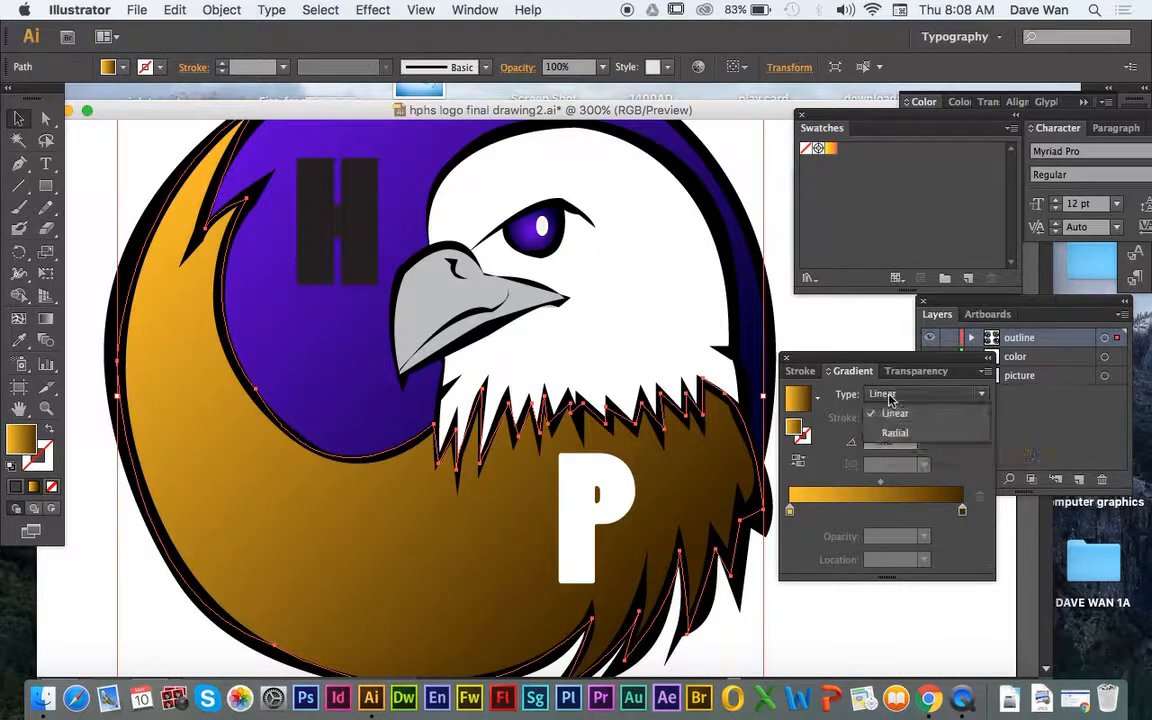
pyautogui.click(895, 432)
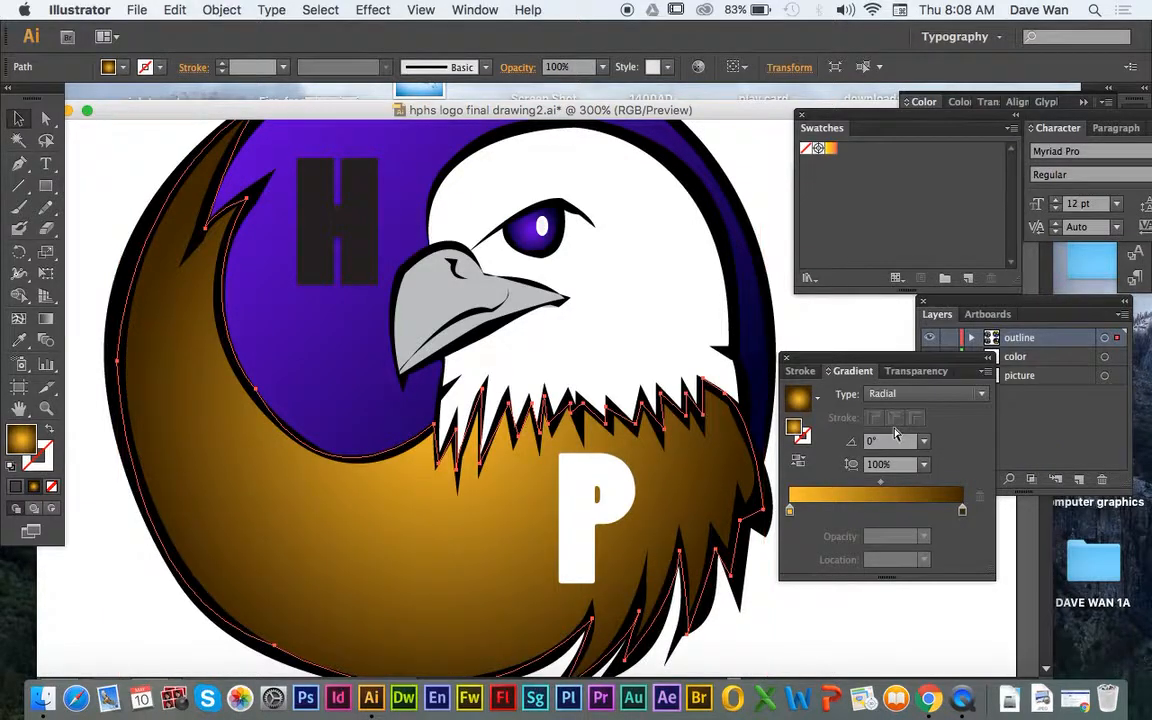
pyautogui.press('super+minus')
pyautogui.press('super+minus')
pyautogui.press('super+z')
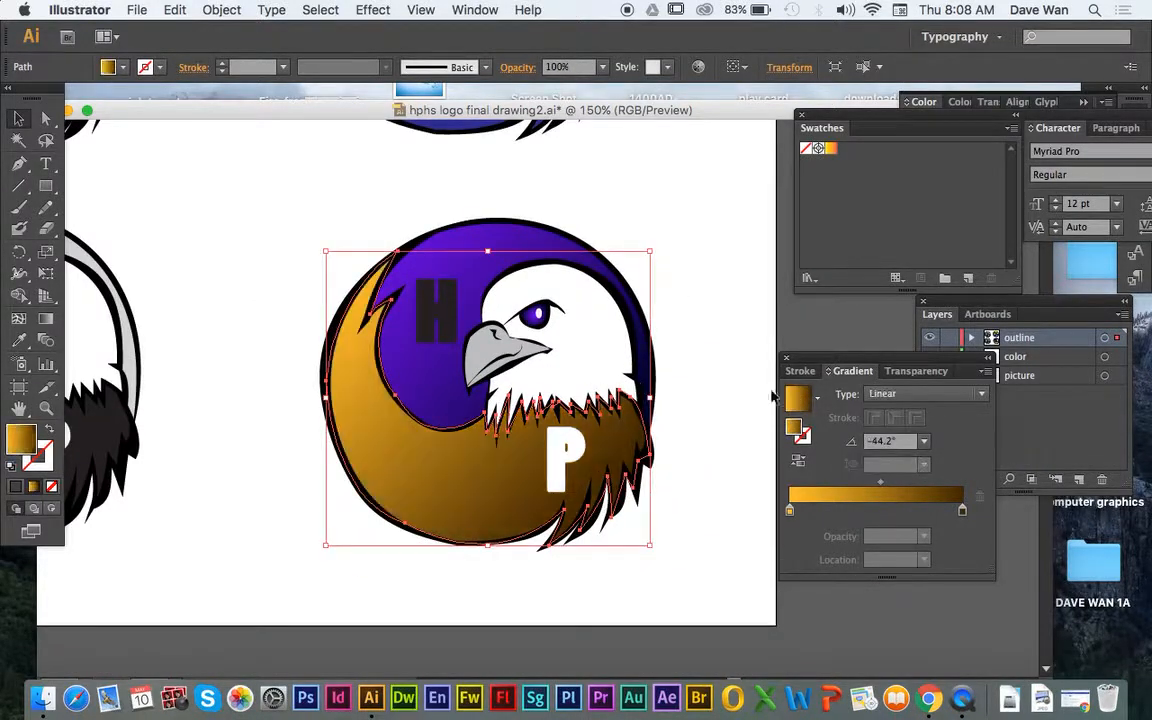
pyautogui.click(758, 343)
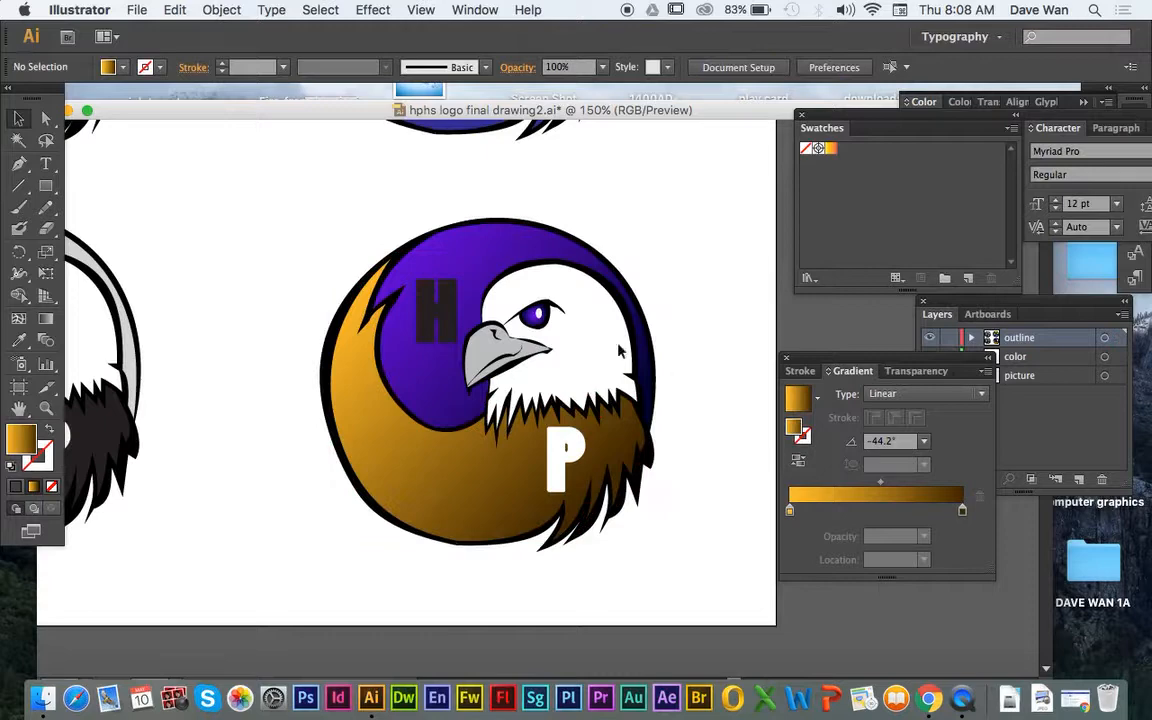
# Recolour the start stop of the eagle's iris gradient orange
pyautogui.click(537, 316)
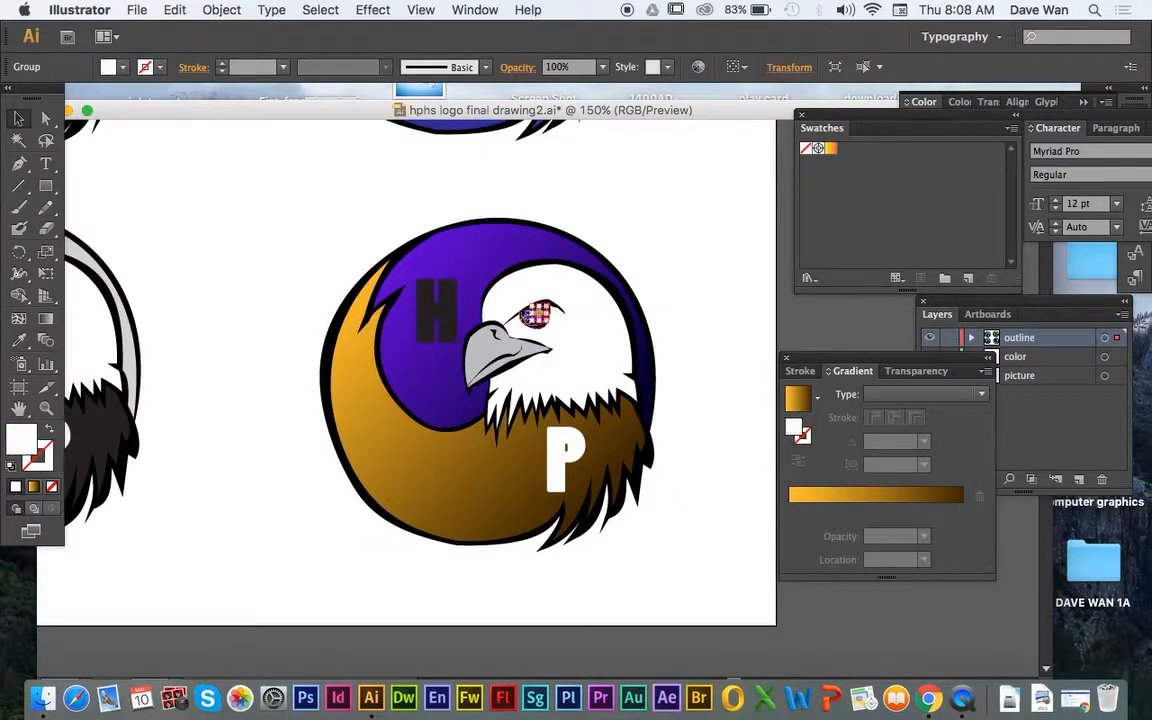
pyautogui.click(633, 302)
pyautogui.click(648, 298)
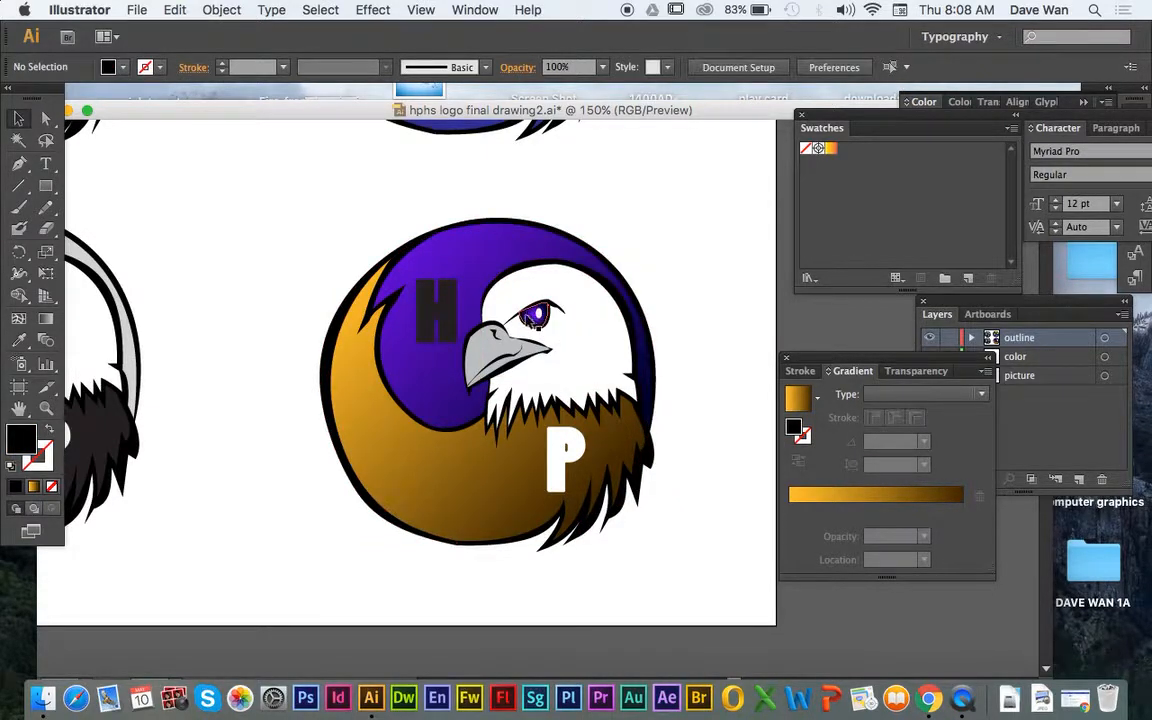
pyautogui.click(537, 316)
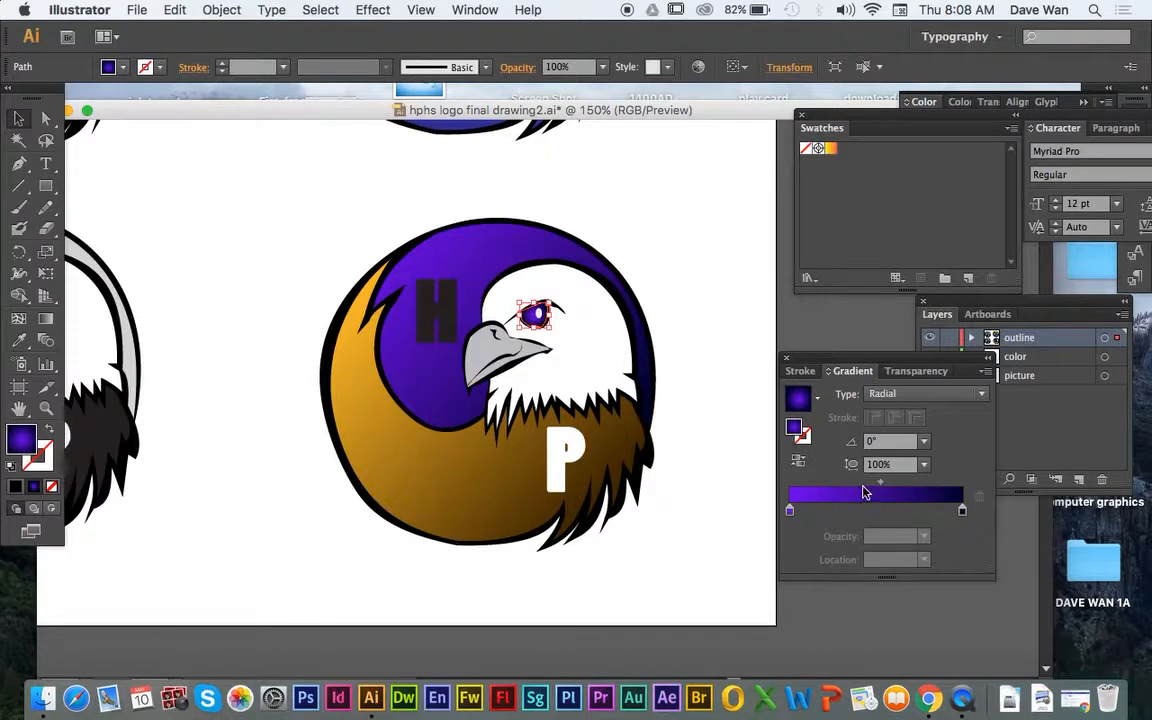
pyautogui.doubleClick(789, 511)
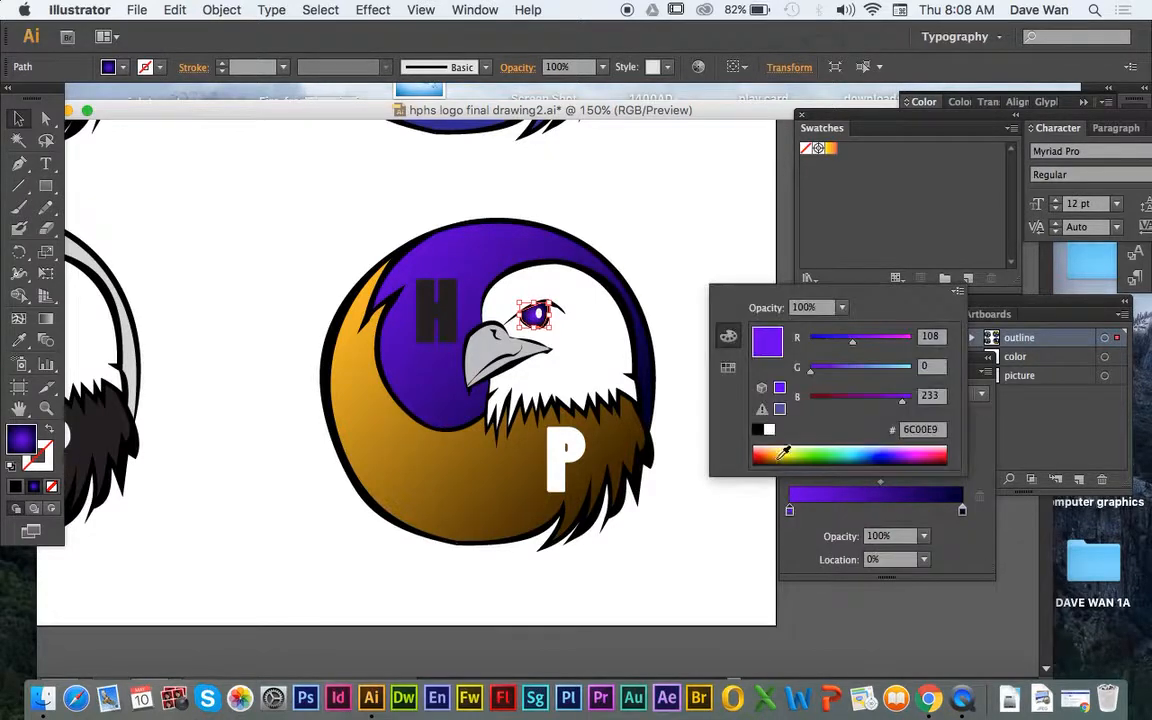
pyautogui.click(784, 456)
pyautogui.click(797, 534)
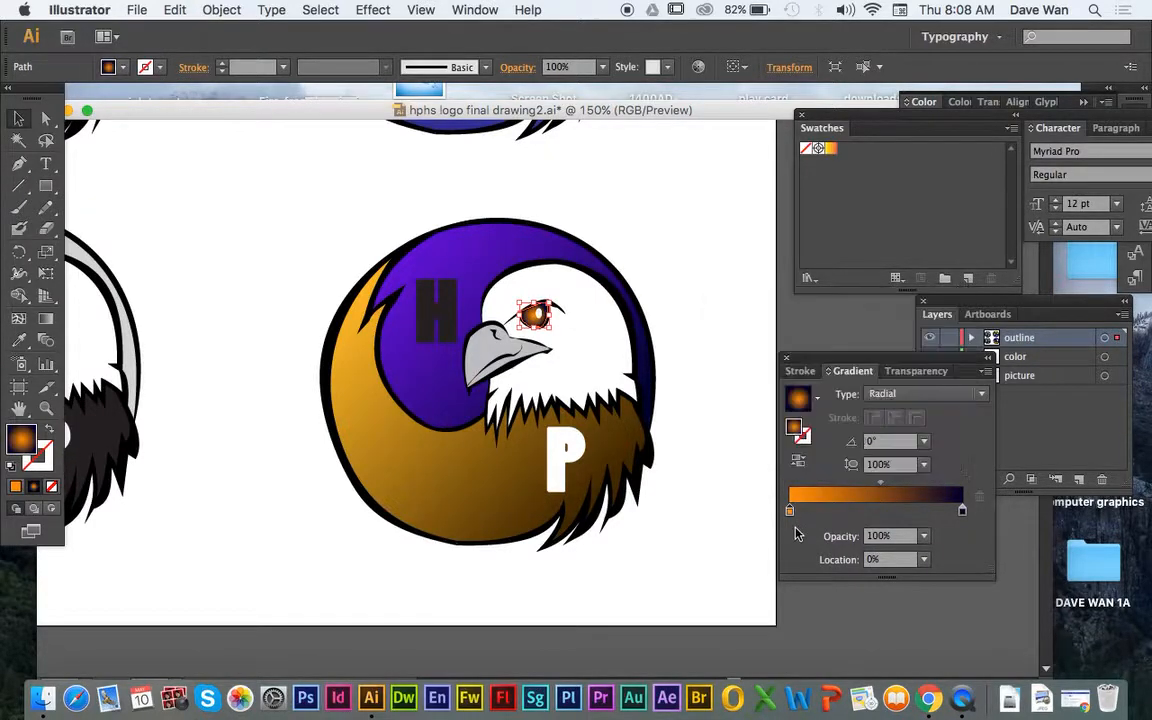
# Recolour the end stop of the iris gradient dark purple, move its midpoint to 38.74%, and deselect the iris
pyautogui.doubleClick(961, 511)
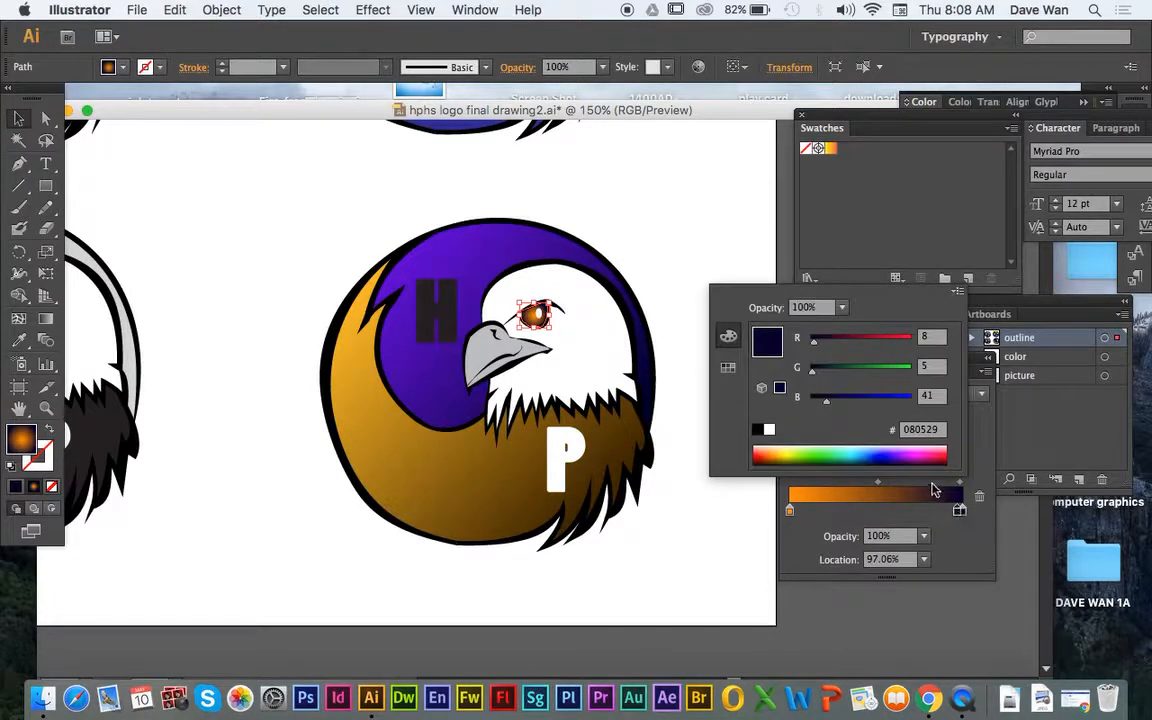
pyautogui.click(948, 522)
pyautogui.moveTo(959, 511)
pyautogui.mouseDown()
pyautogui.moveTo(963, 532)
pyautogui.moveTo(965, 511)
pyautogui.mouseUp()
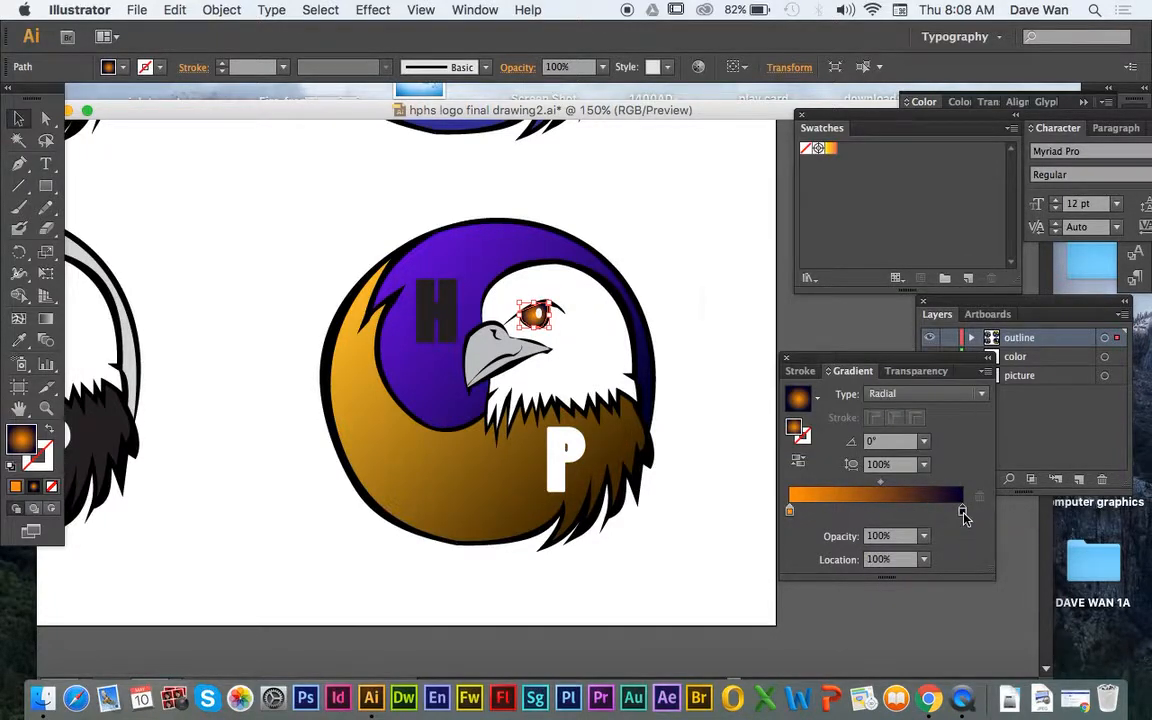
pyautogui.doubleClick(962, 510)
pyautogui.click(903, 455)
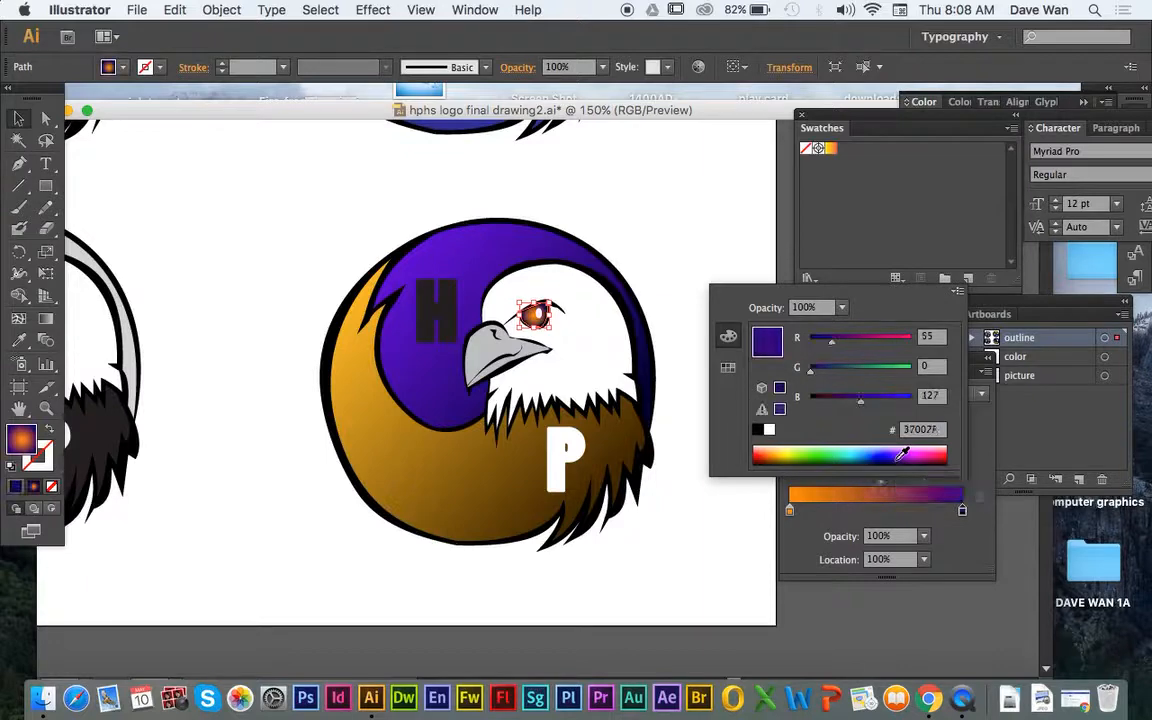
pyautogui.click(952, 540)
pyautogui.moveTo(880, 482); pyautogui.dragTo(855, 487)
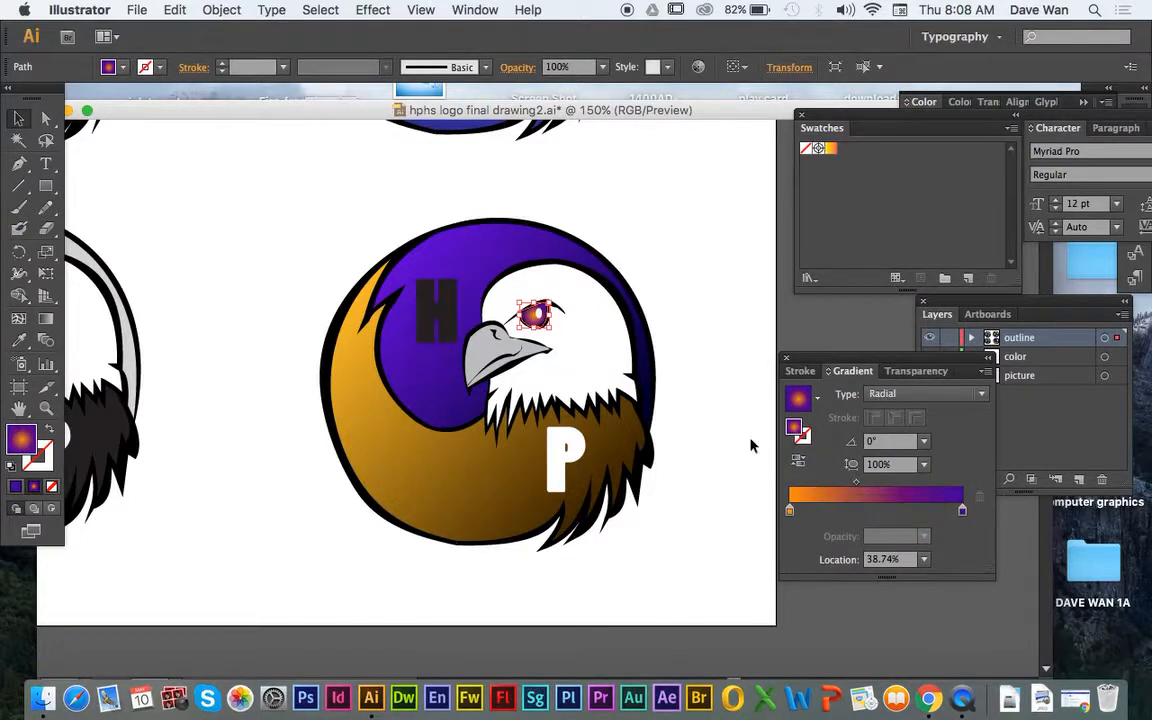
pyautogui.click(276, 255)
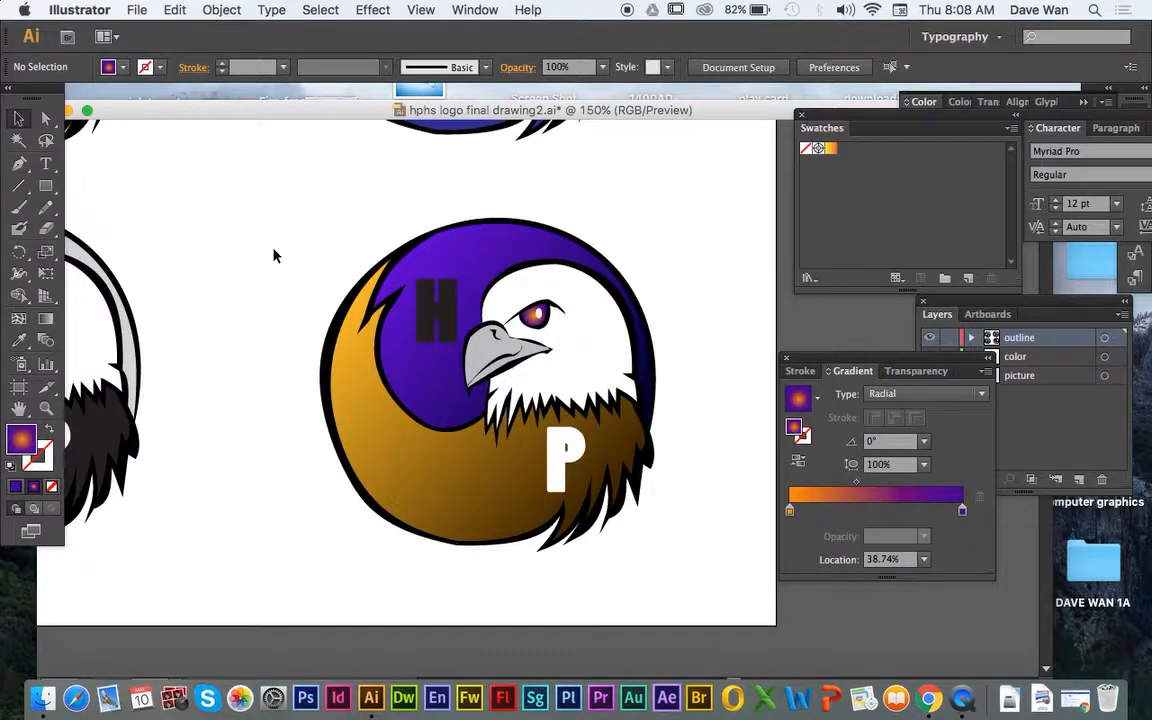
# Draw a closed polygon around the eagle's head with the Pen tool, enclosing the head, beak and neck feathers
pyautogui.press('super+minus')
pyautogui.press('super+equal')
pyautogui.press('super+equal')
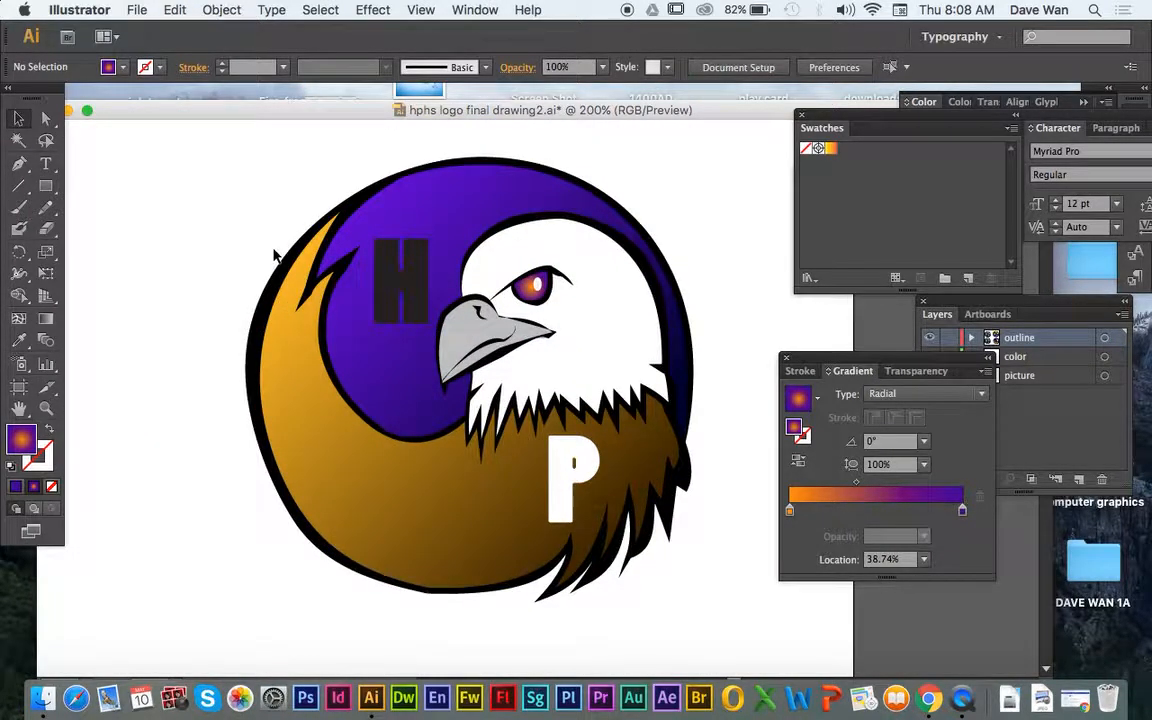
pyautogui.click(19, 163)
pyautogui.click(496, 503)
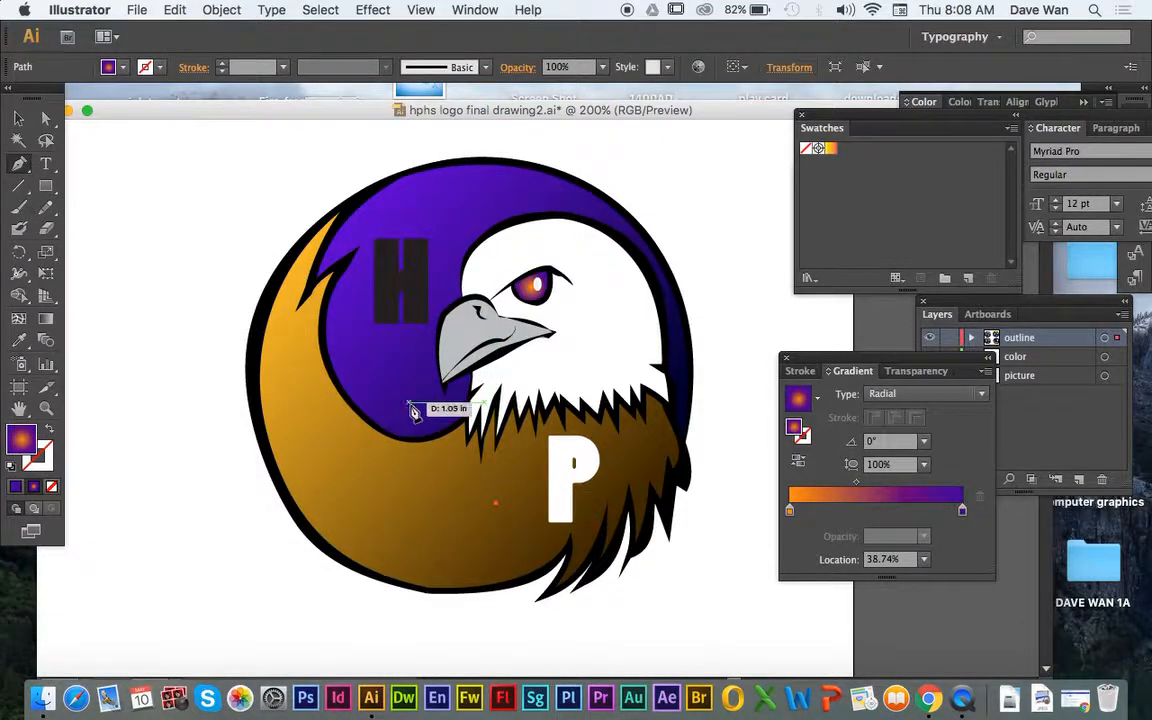
pyautogui.click(415, 376)
pyautogui.click(447, 289)
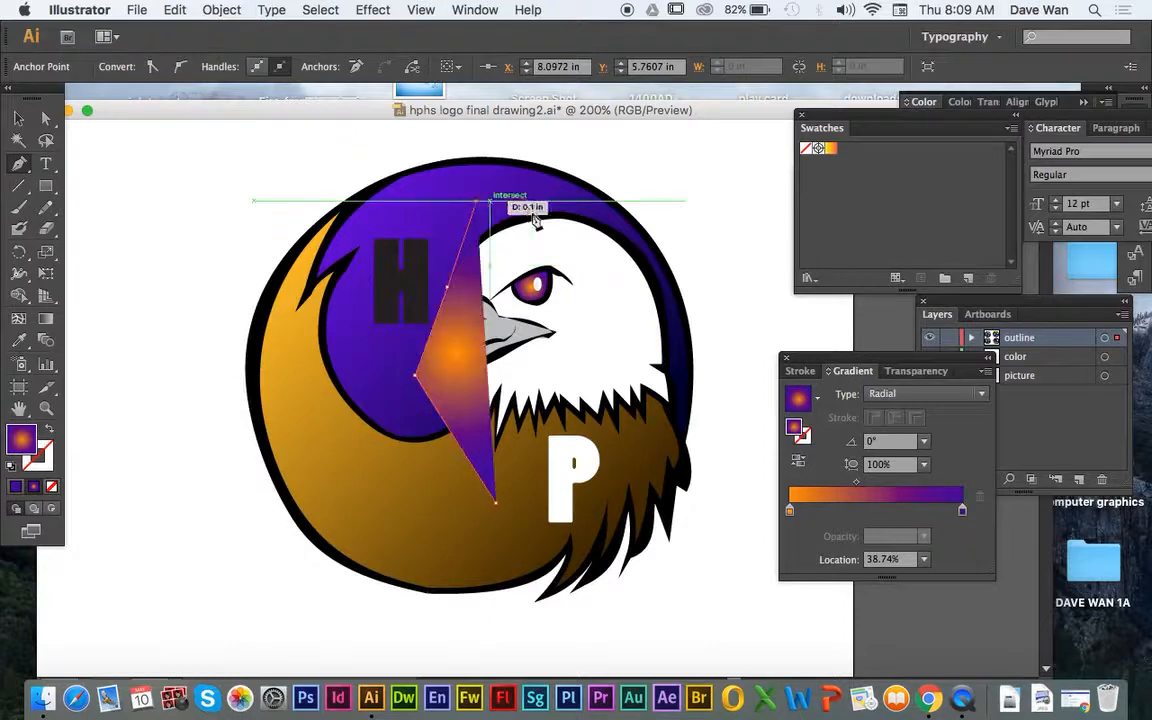
pyautogui.click(476, 201)
pyautogui.click(548, 194)
pyautogui.click(630, 225)
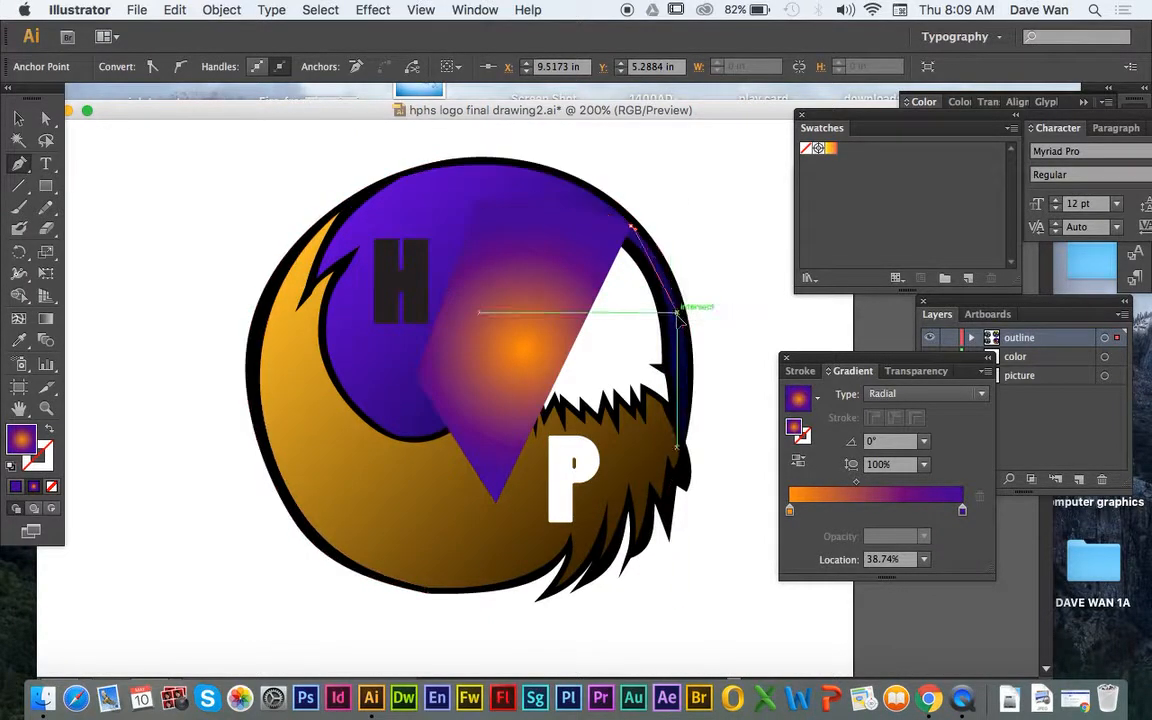
pyautogui.click(677, 313)
pyautogui.click(669, 404)
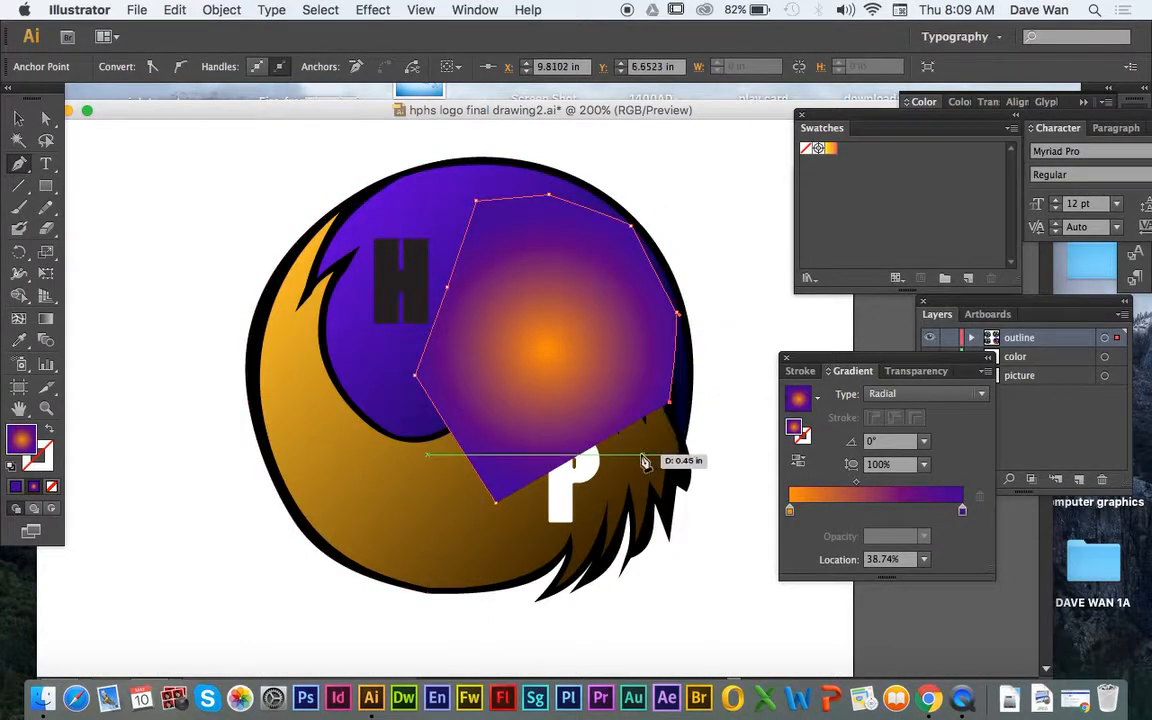
pyautogui.click(497, 503)
# Send the new head polygon to the back, behind the eagle's outlines, and deselect it
pyautogui.rightClick(512, 376)
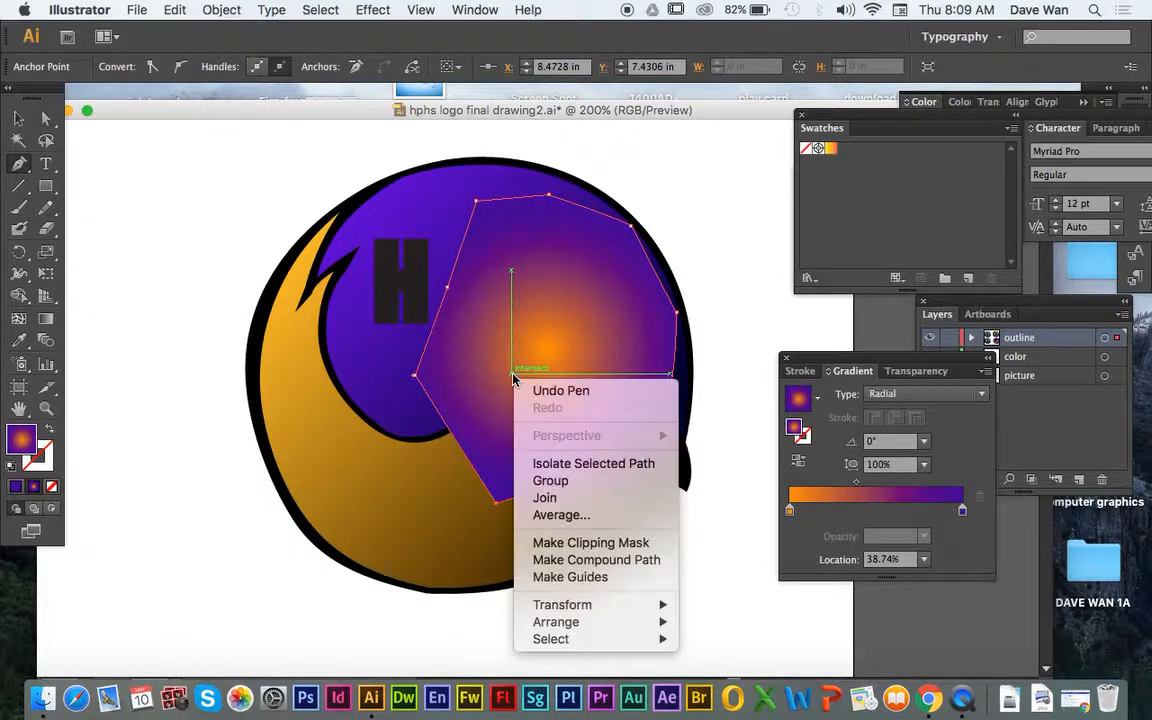
pyautogui.moveTo(617, 622)
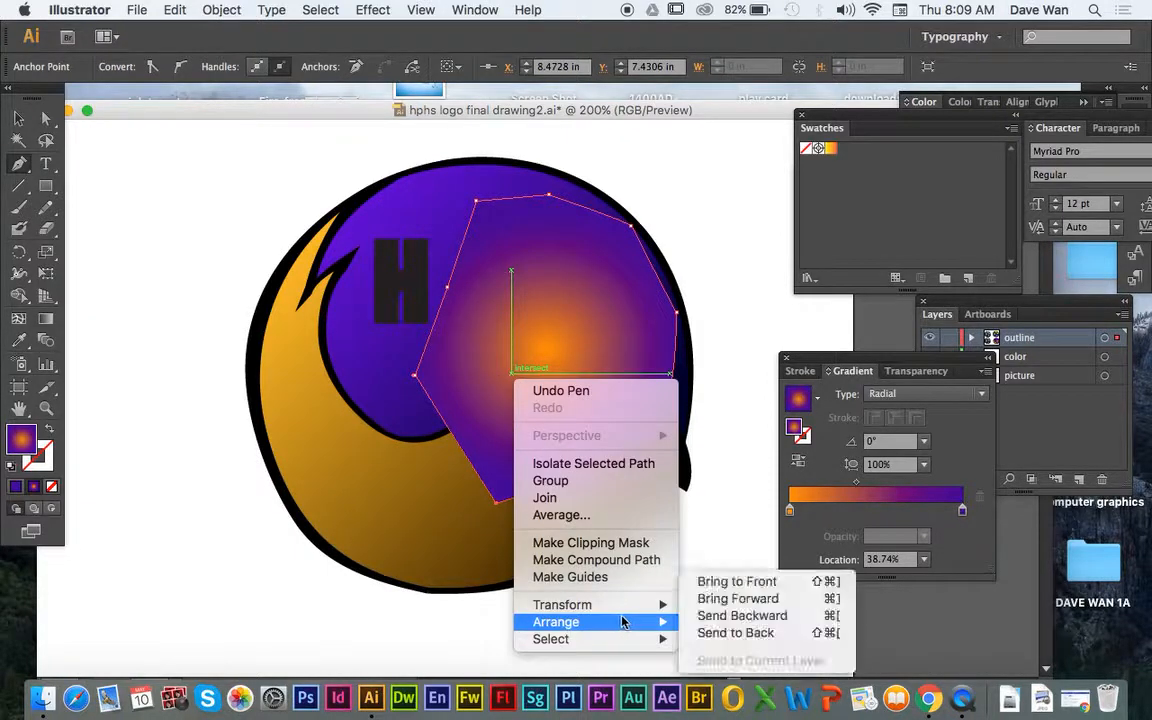
pyautogui.click(702, 633)
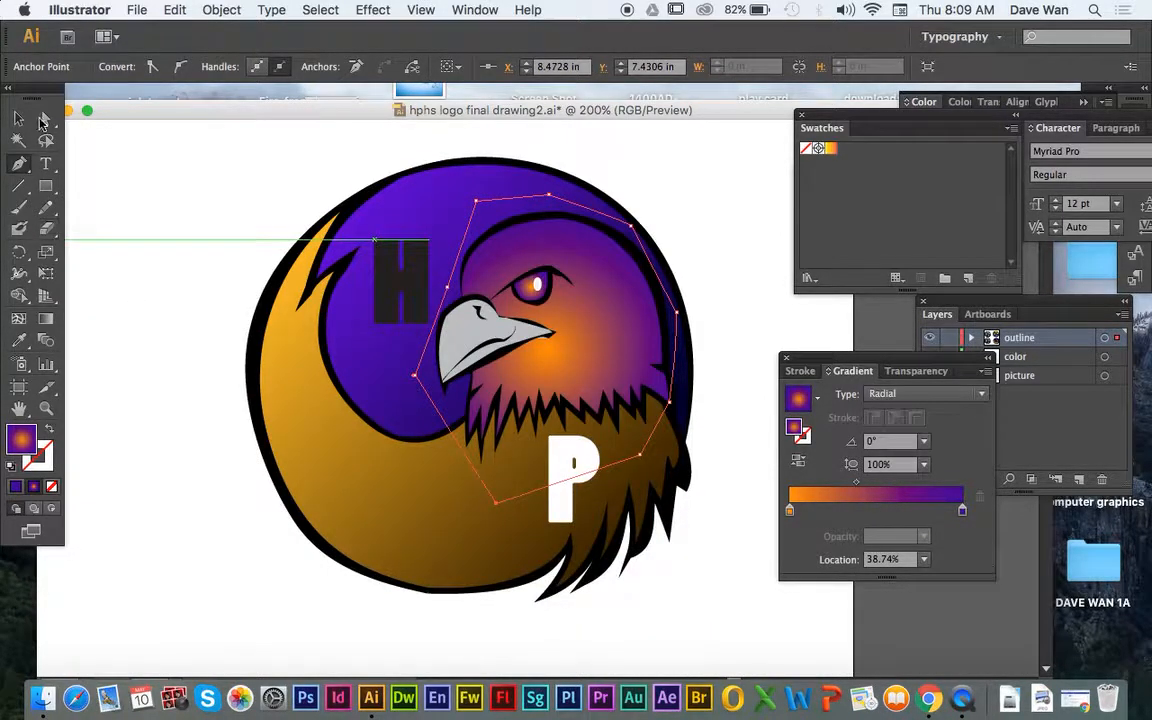
pyautogui.press('v')
pyautogui.click(158, 177)
# Nudge the head polygon upward and slightly to the left behind the outlines, and deselect it
pyautogui.click(555, 305)
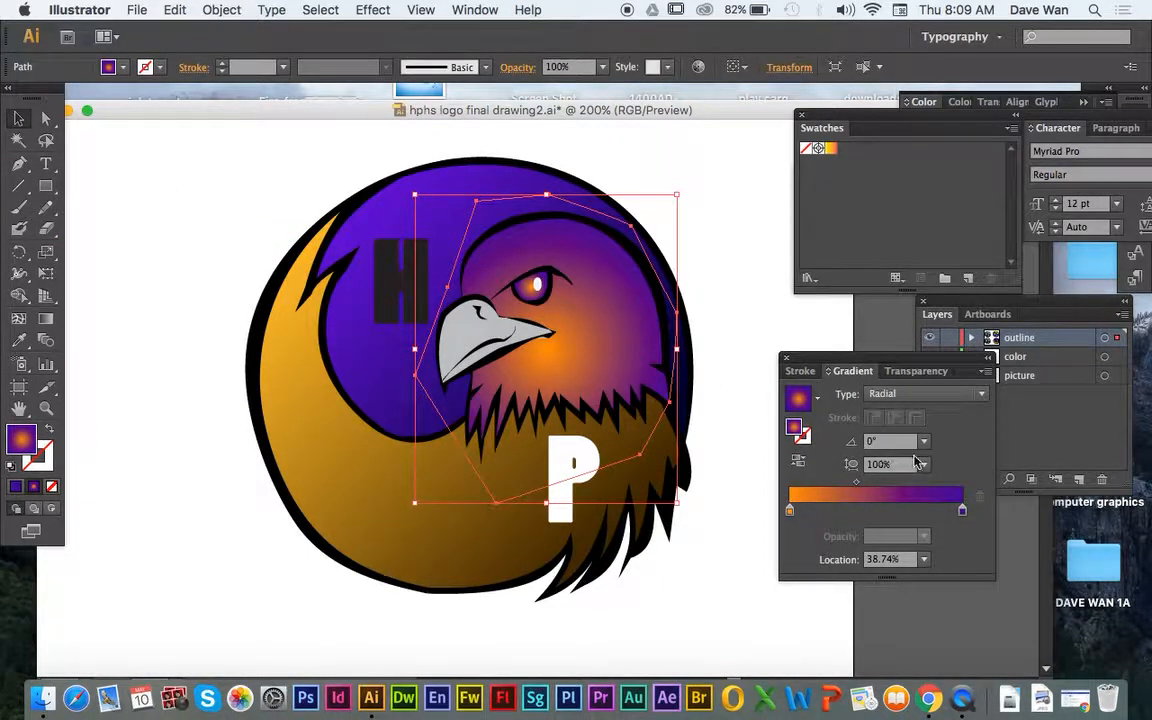
pyautogui.press('Up')
pyautogui.press('Up')
pyautogui.press('Up')
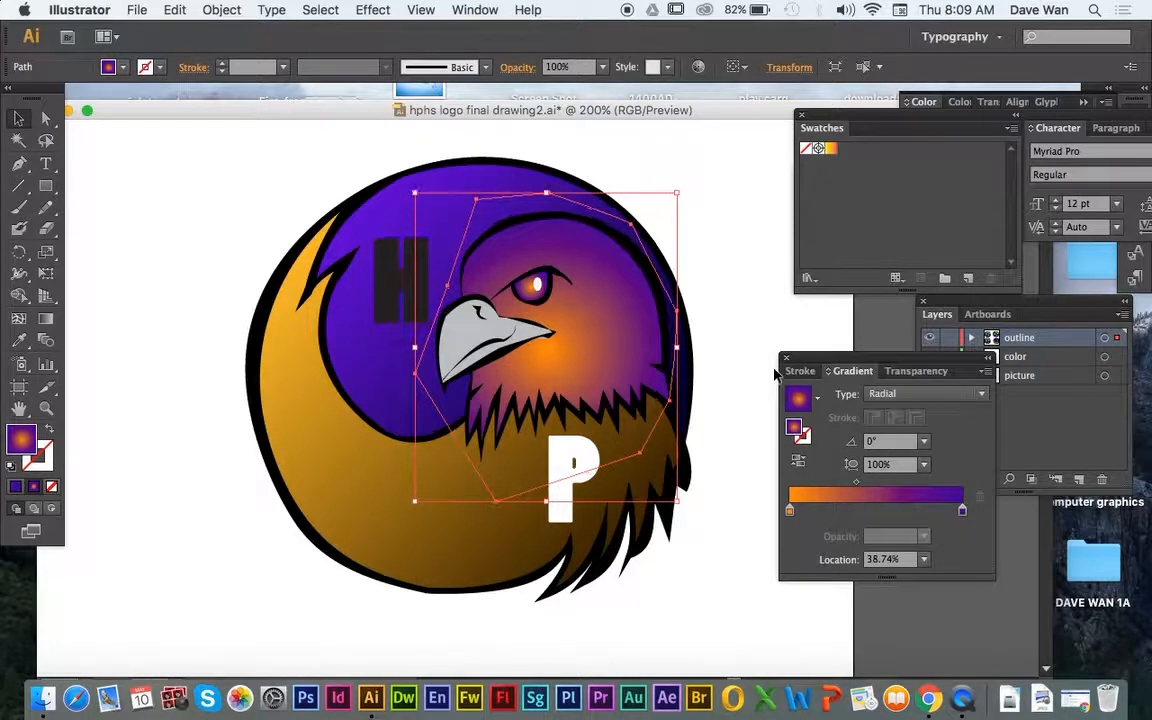
pyautogui.press('Up')
pyautogui.press('Up')
pyautogui.press('Up')
pyautogui.press('Up')
pyautogui.press('Up')
pyautogui.press('Right')
pyautogui.press('Left')
pyautogui.press('Left')
pyautogui.press('Left')
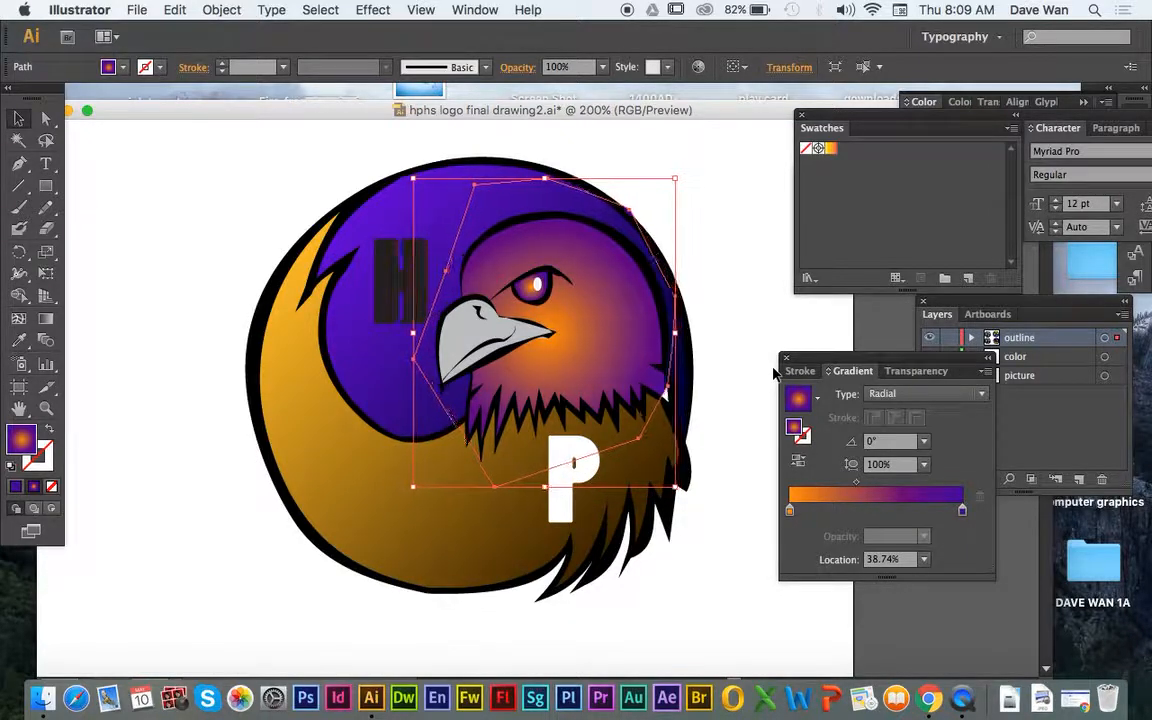
pyautogui.click(761, 399)
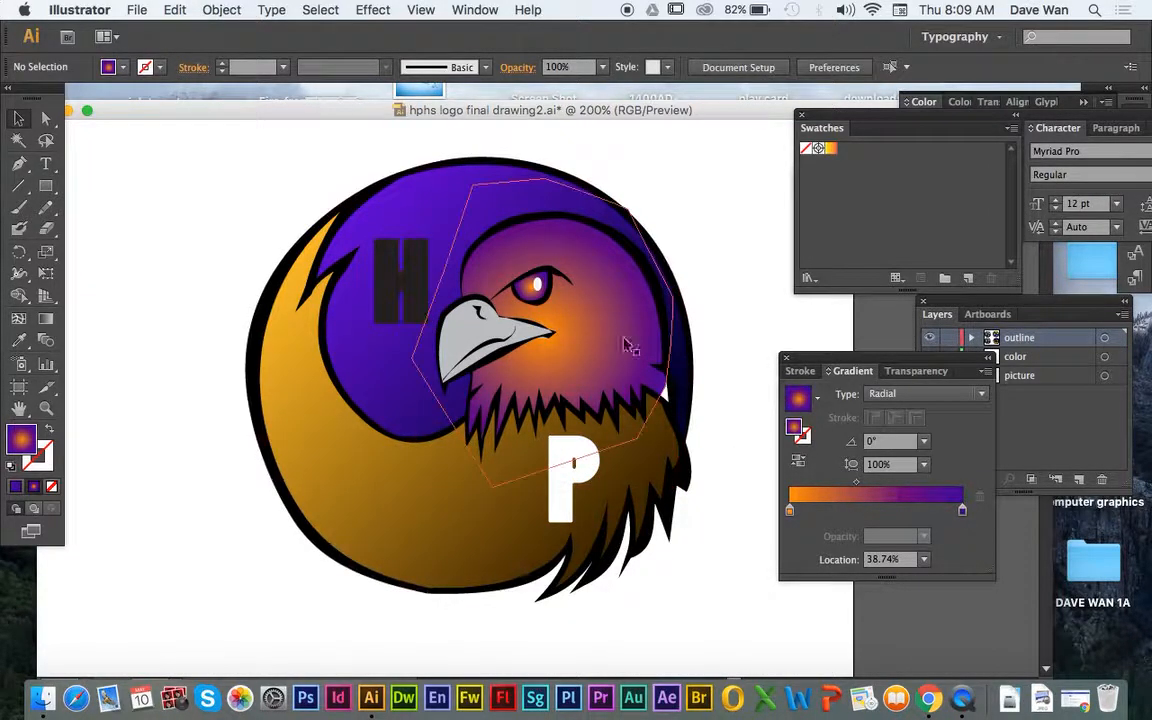
# Recolour the start stop of the head polygon's radial gradient white and move the gradient midpoint to 69.57%
pyautogui.click(567, 311)
pyautogui.click(790, 513)
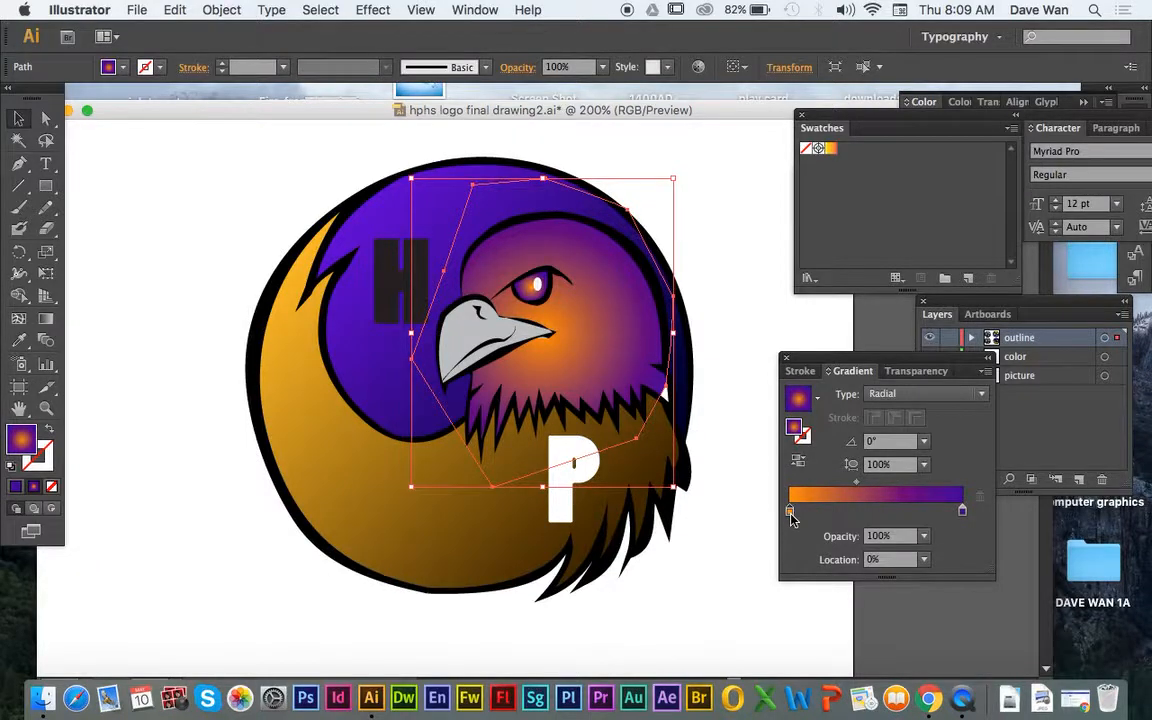
pyautogui.doubleClick(790, 513)
pyautogui.click(770, 431)
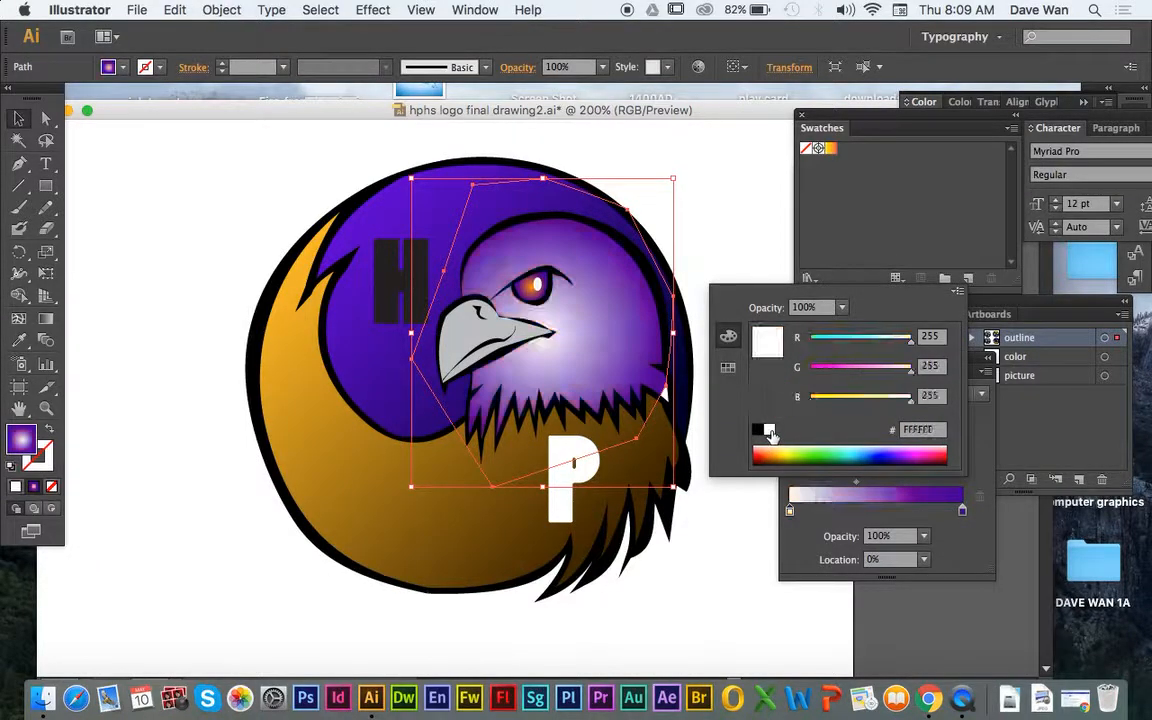
pyautogui.moveTo(790, 510); pyautogui.dragTo(871, 487)
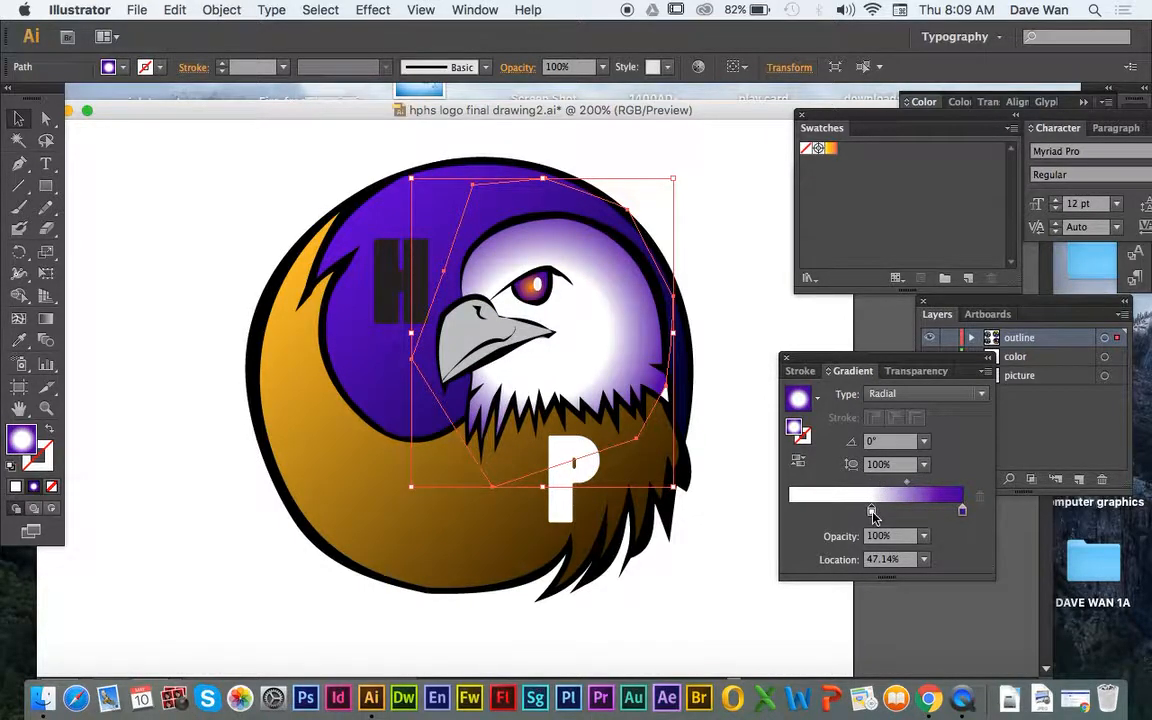
pyautogui.moveTo(872, 514); pyautogui.dragTo(784, 509)
pyautogui.moveTo(875, 484); pyautogui.dragTo(910, 484)
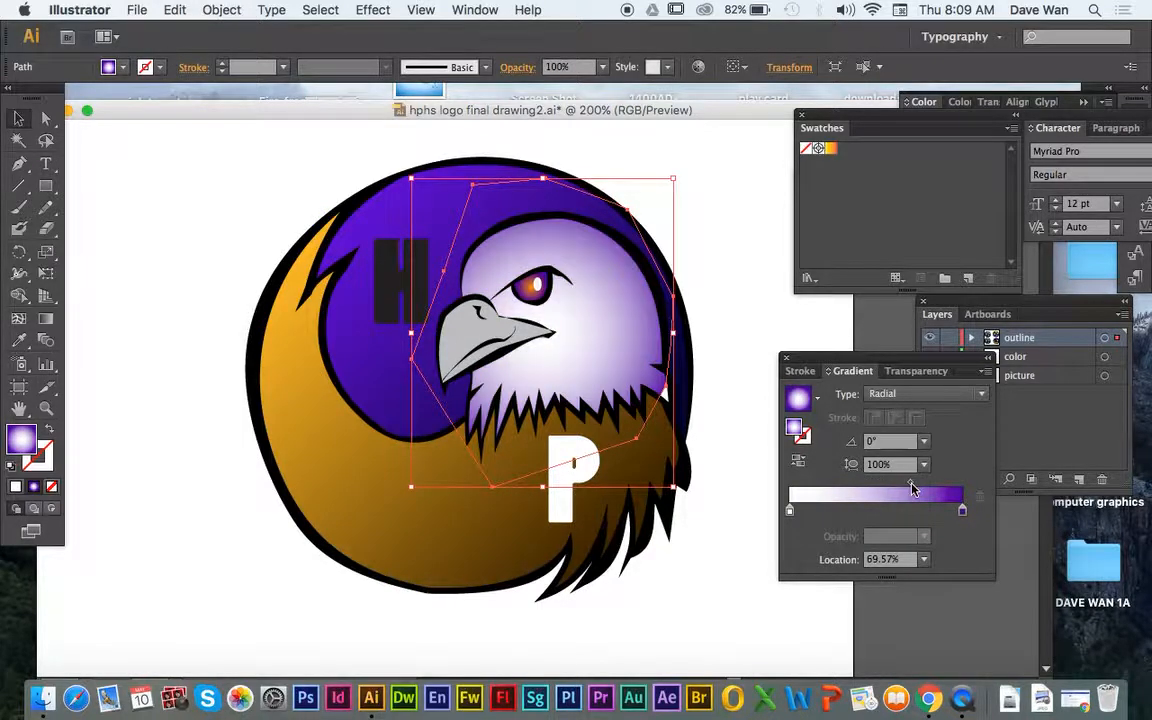
# Try purple and brown for the head gradient's end stop, settle on black, 000000, and add extra dark stops from 90.56%
pyautogui.doubleClick(962, 510)
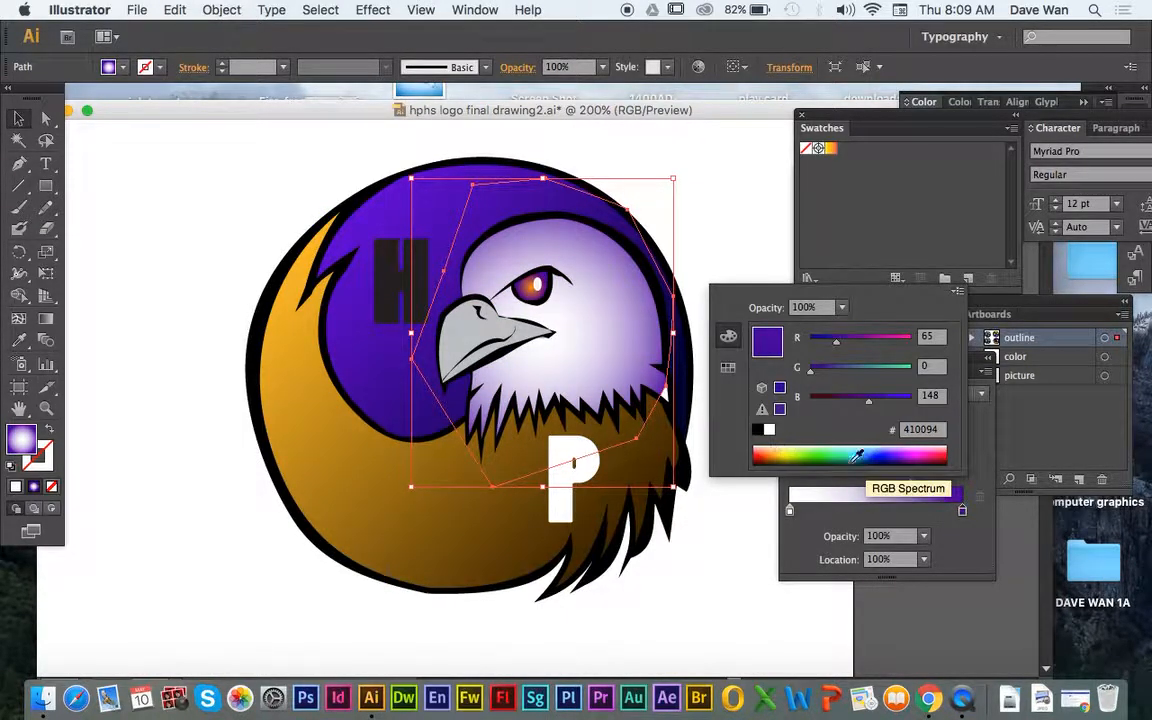
pyautogui.click(908, 454)
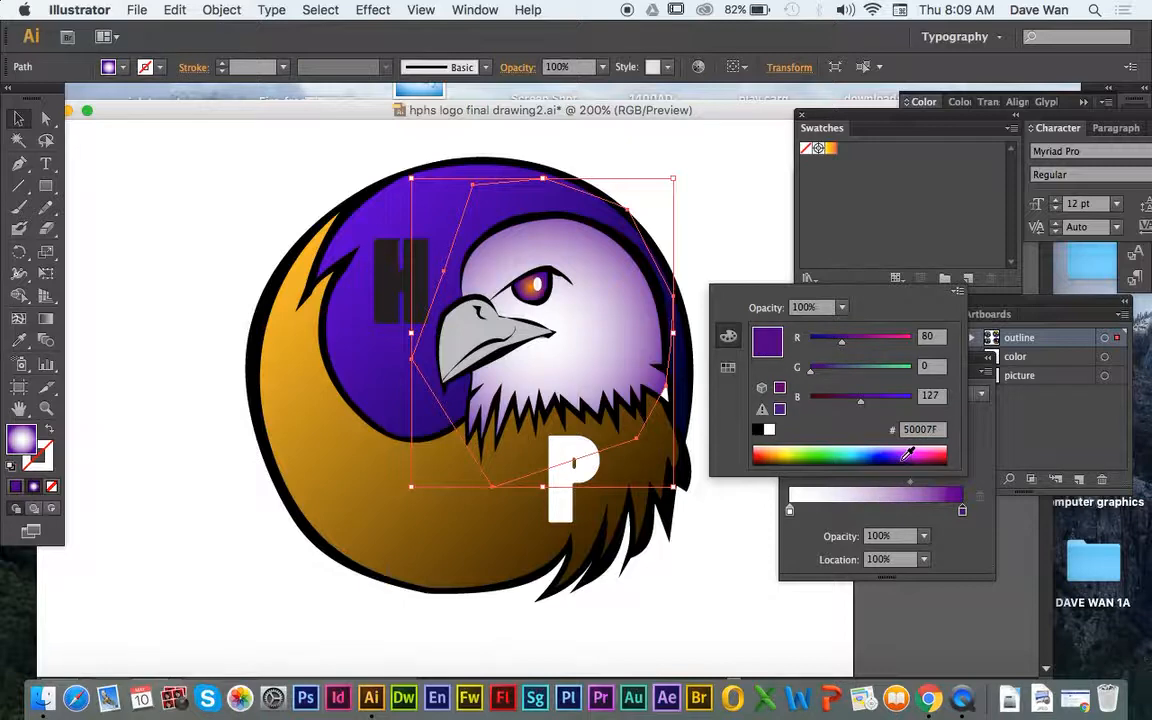
pyautogui.click(774, 455)
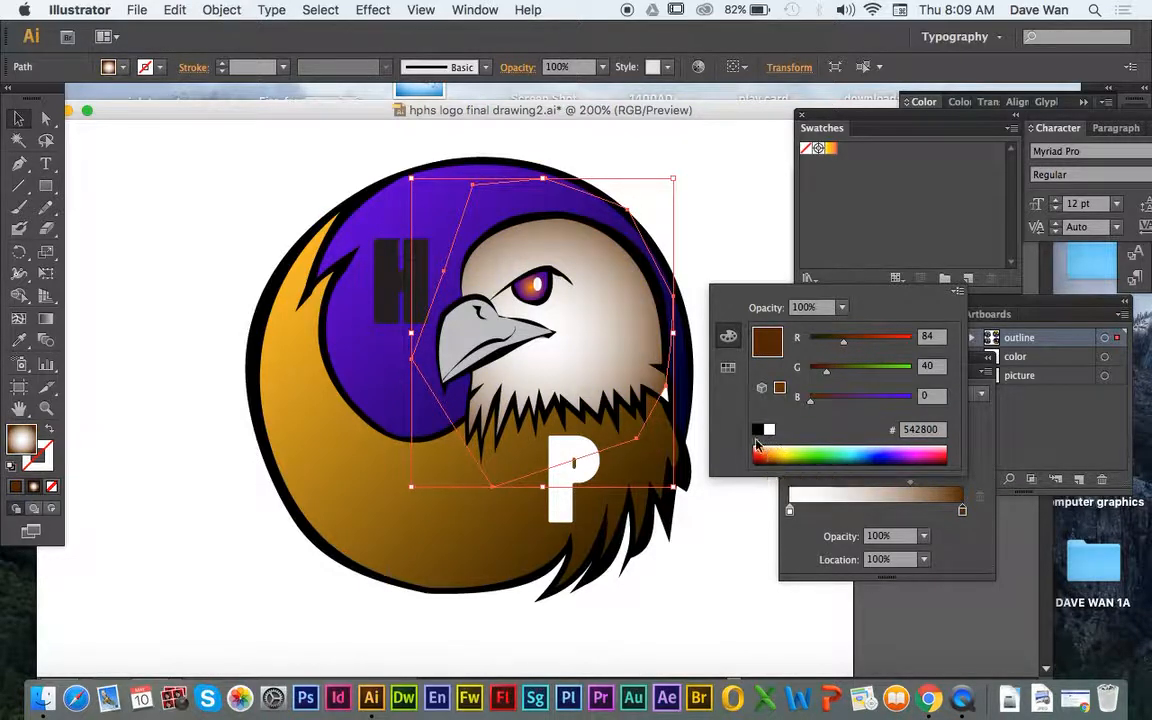
pyautogui.click(757, 432)
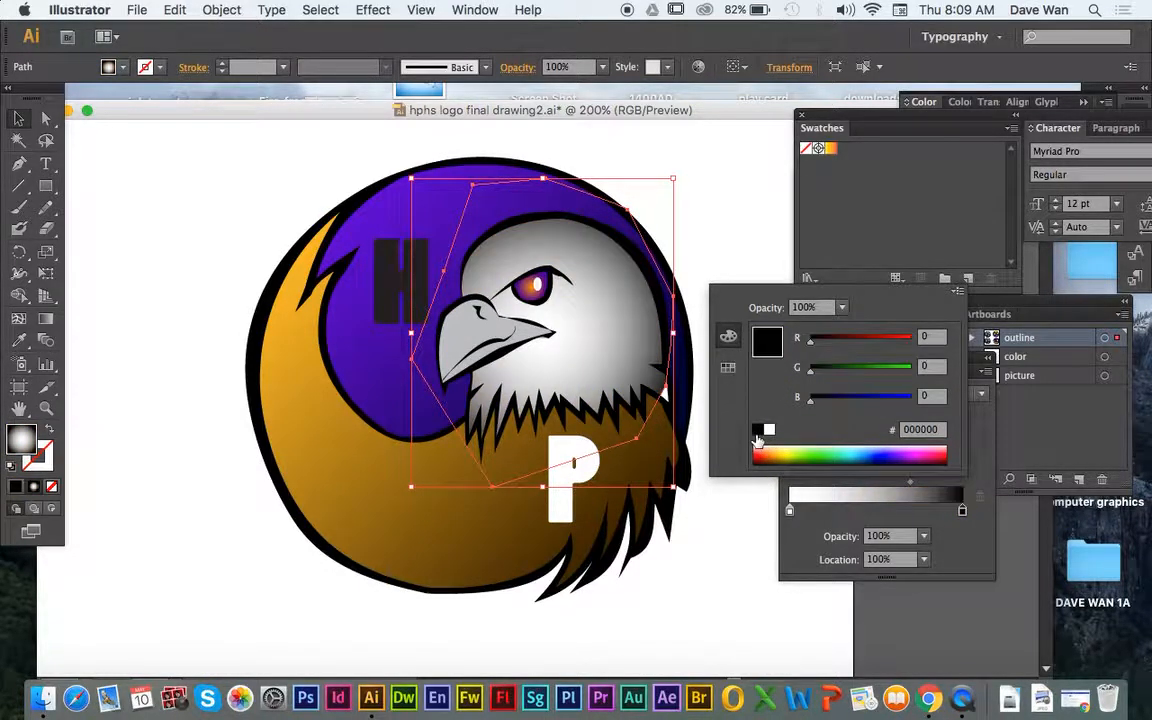
pyautogui.click(946, 515)
pyautogui.moveTo(961, 511)
pyautogui.mouseDown()
pyautogui.moveTo(940, 515)
pyautogui.moveTo(978, 516)
pyautogui.moveTo(949, 514)
pyautogui.mouseUp()
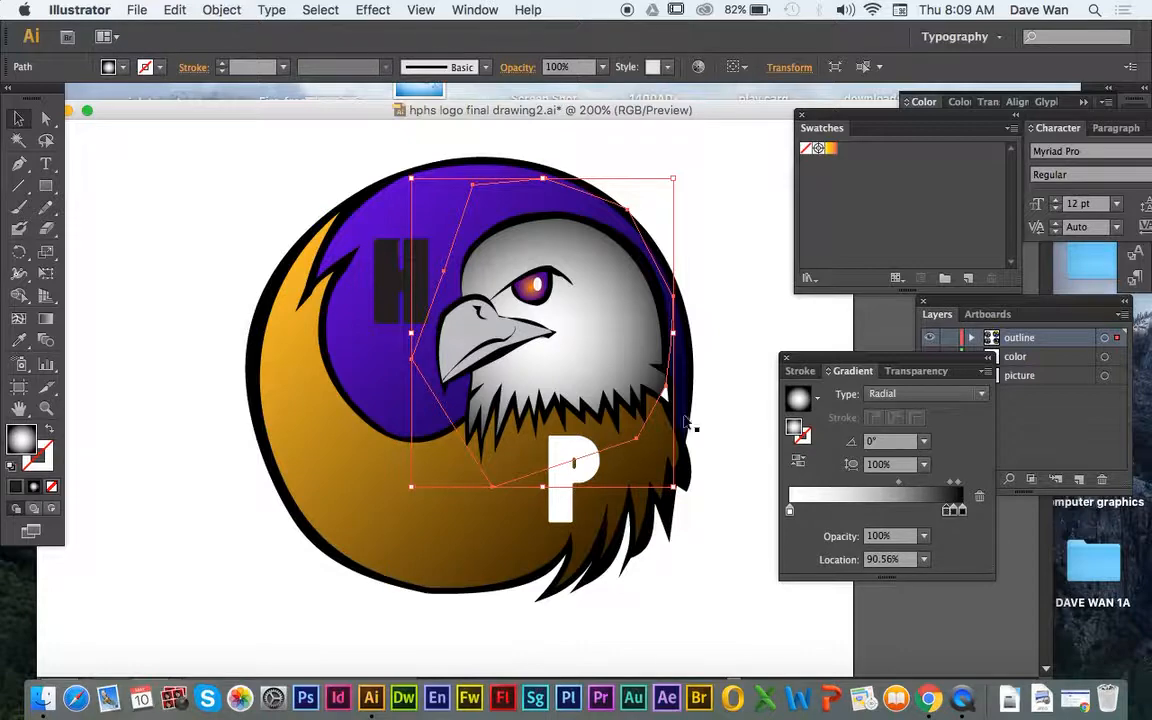
# Fill the beak with the white-to-black gradient, set its type to Linear, and recolour its start stop yellow, FFFF25
pyautogui.click(500, 335)
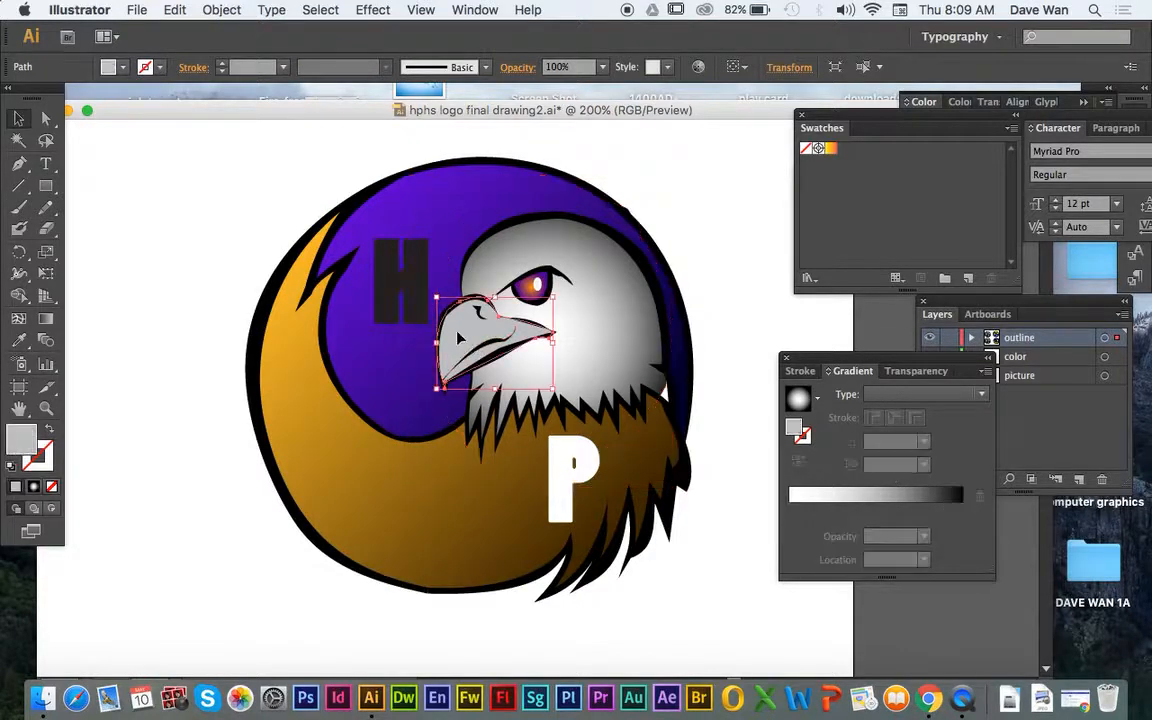
pyautogui.click(813, 502)
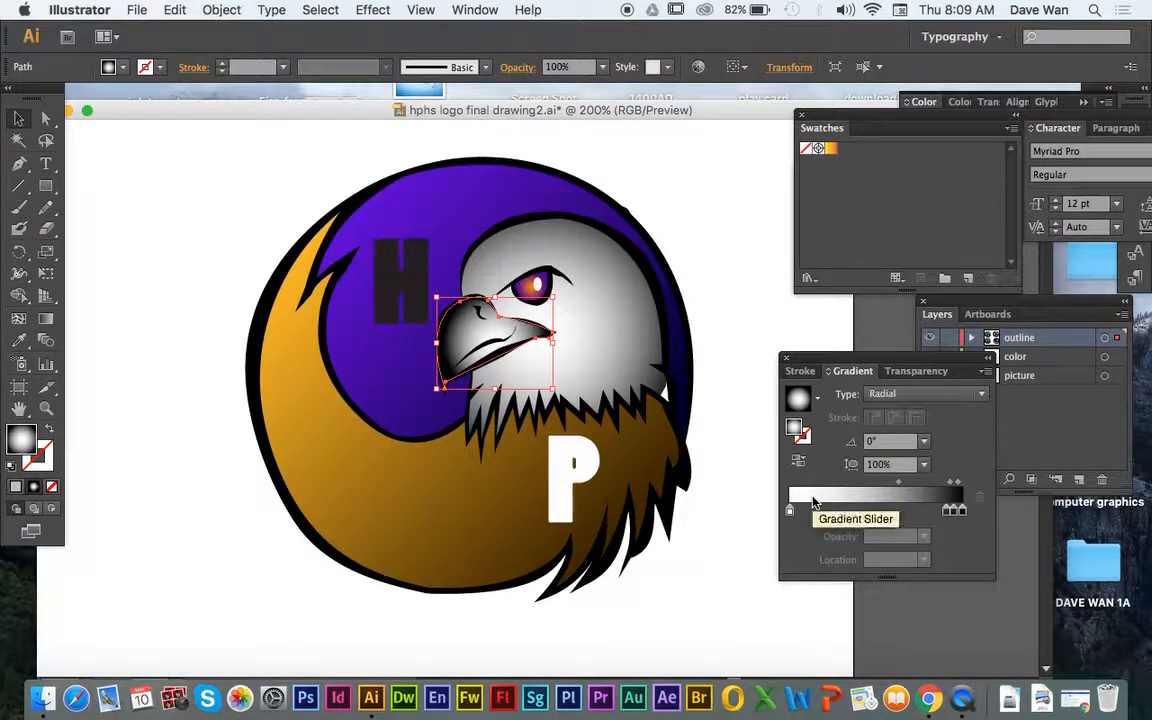
pyautogui.click(899, 395)
pyautogui.click(895, 412)
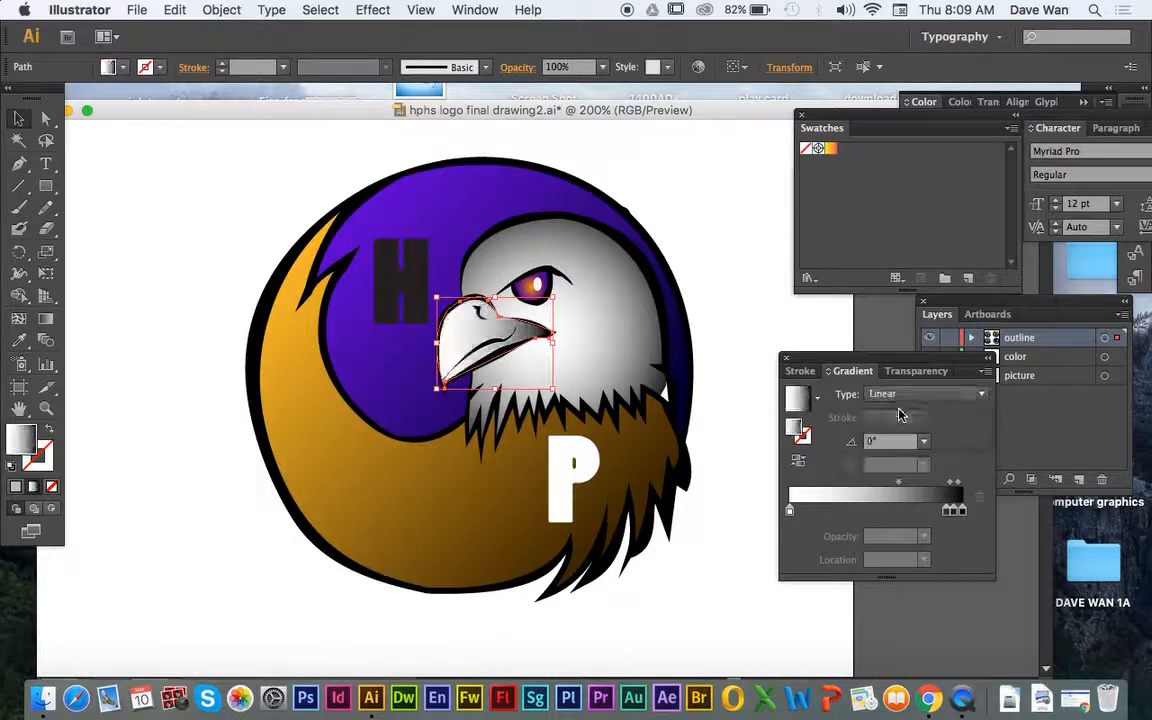
pyautogui.doubleClick(790, 511)
pyautogui.moveTo(813, 398)
pyautogui.mouseDown()
pyautogui.moveTo(800, 410)
pyautogui.moveTo(826, 403)
pyautogui.mouseUp()
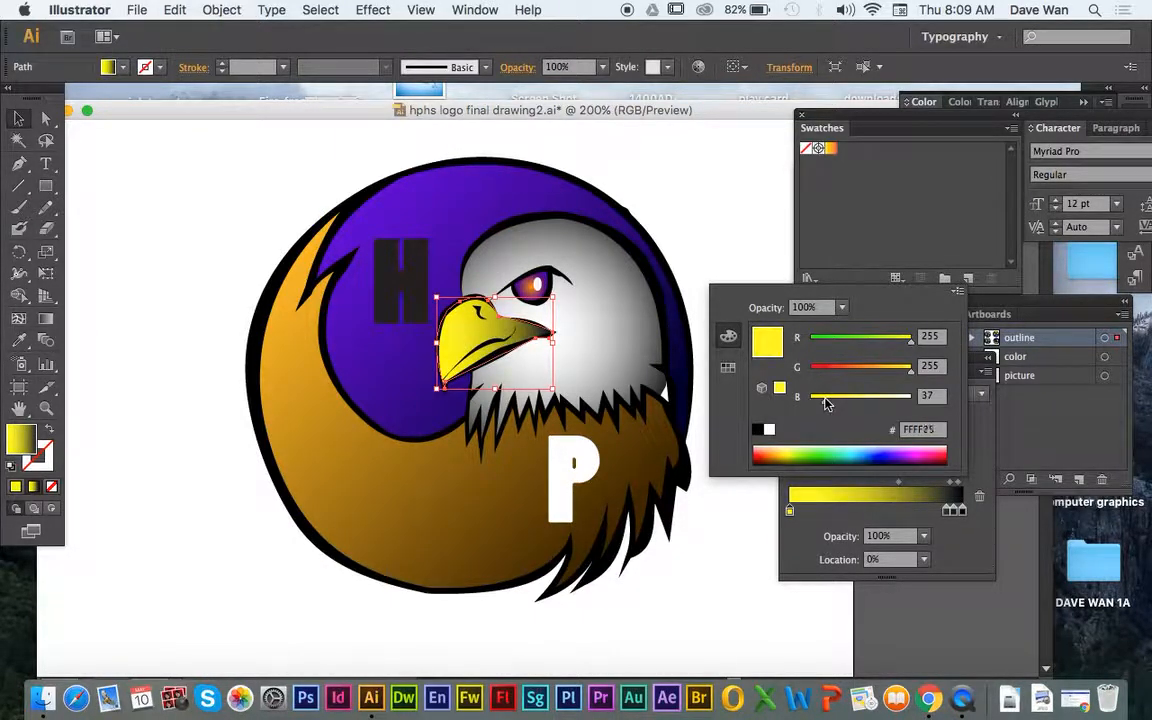
# Remove the extra dark stops from the beak's linear gradient and recolour its end stop orange, FF6A00
pyautogui.click(953, 513)
pyautogui.moveTo(954, 514); pyautogui.dragTo(948, 538)
pyautogui.doubleClick(962, 511)
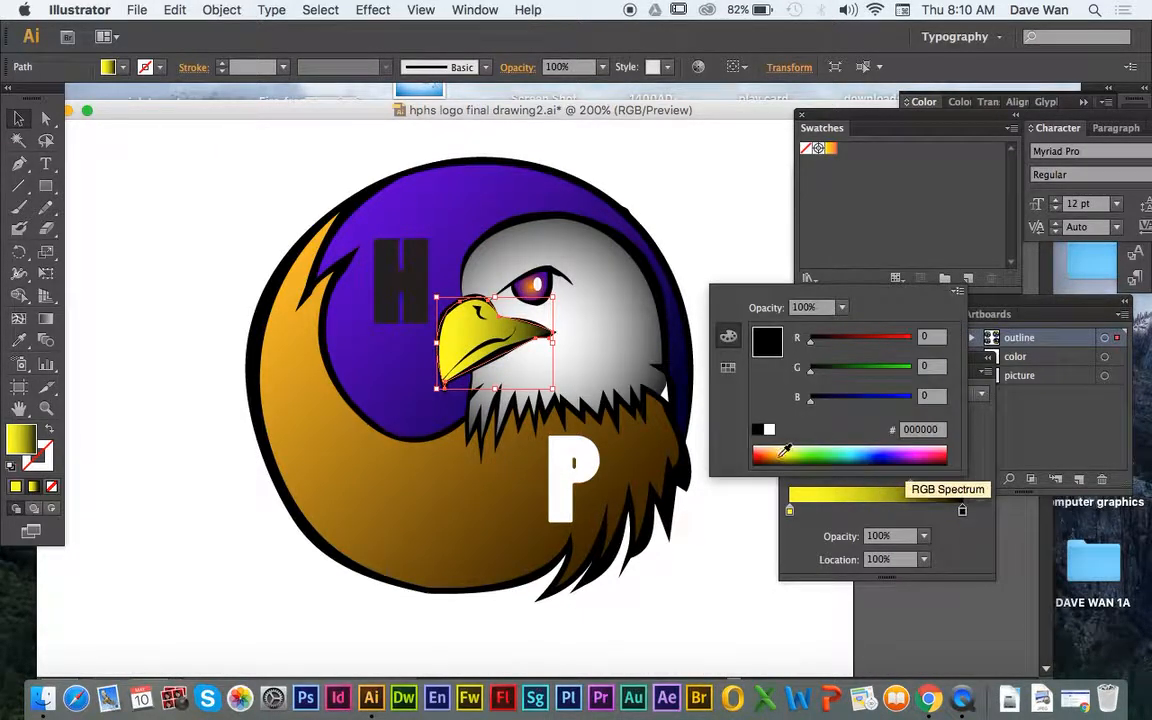
pyautogui.click(781, 460)
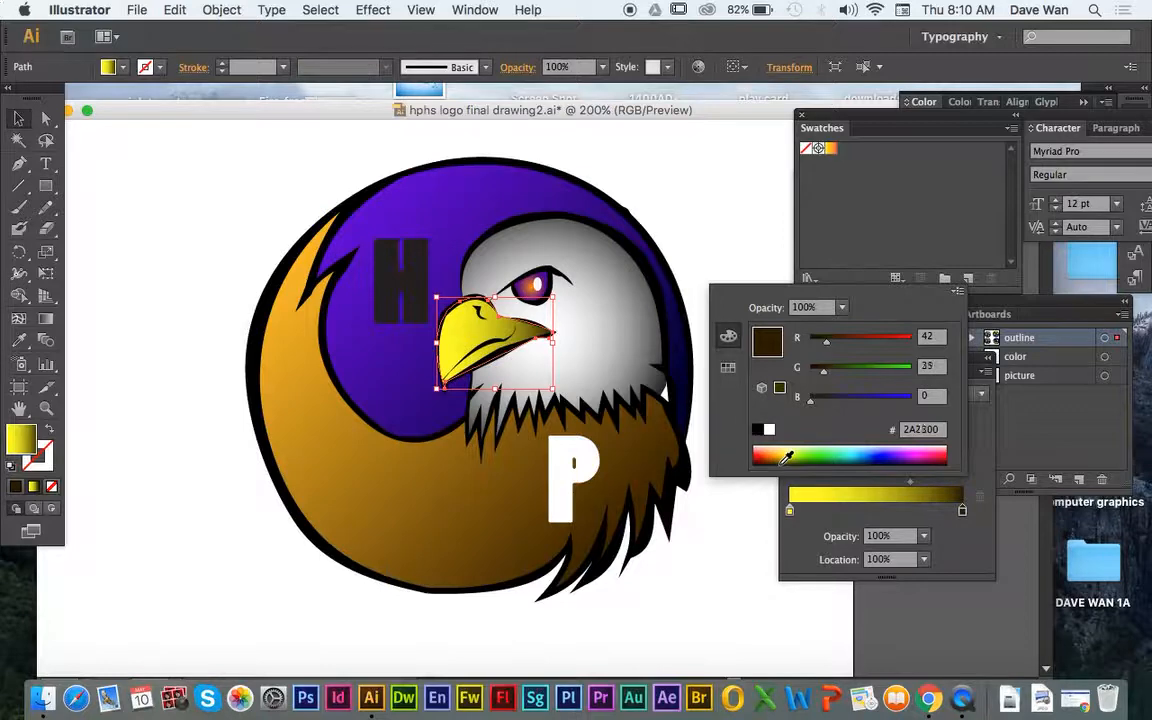
pyautogui.click(786, 452)
pyautogui.click(786, 446)
pyautogui.click(771, 447)
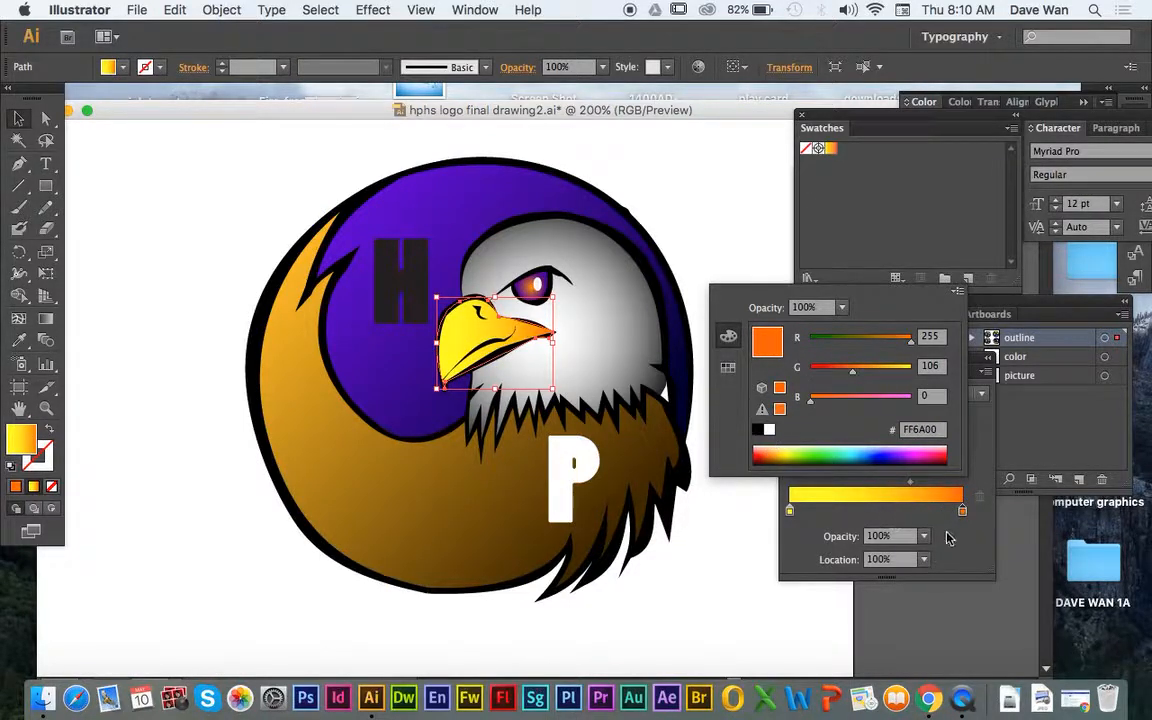
pyautogui.click(948, 535)
# Move the anchor point on the head polygon's lower-right edge slightly down and outward to cover the gap by the neck feathers
pyautogui.click(620, 340)
pyautogui.click(750, 355)
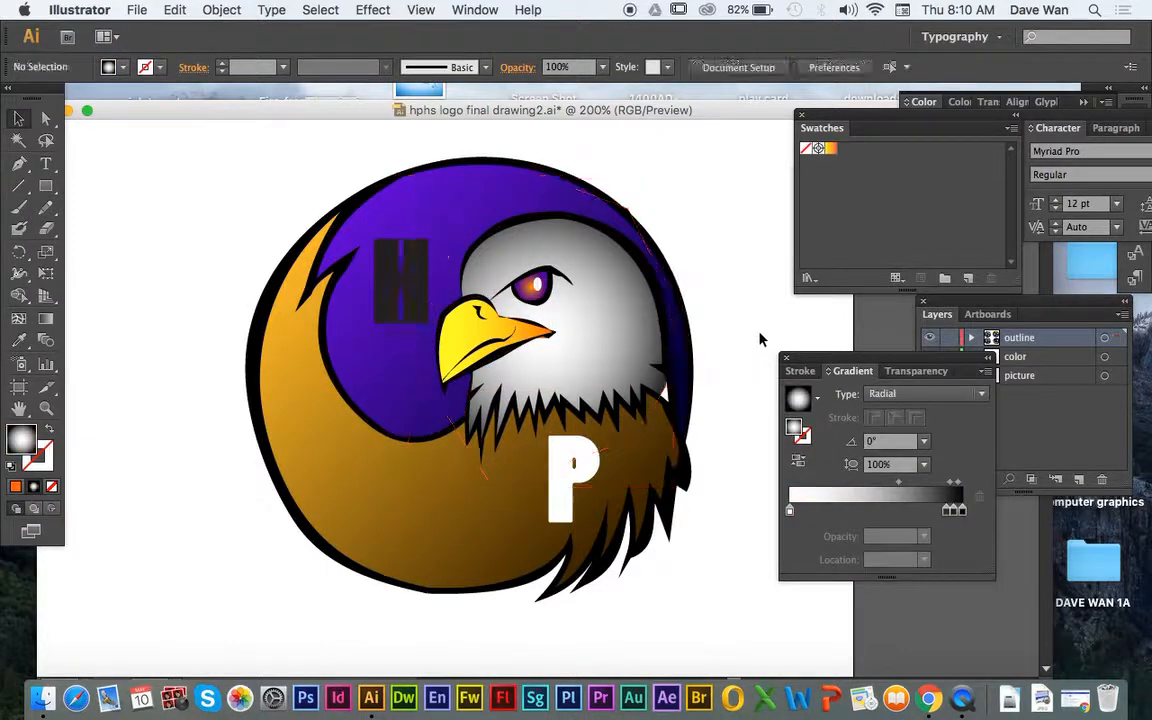
pyautogui.click(612, 340)
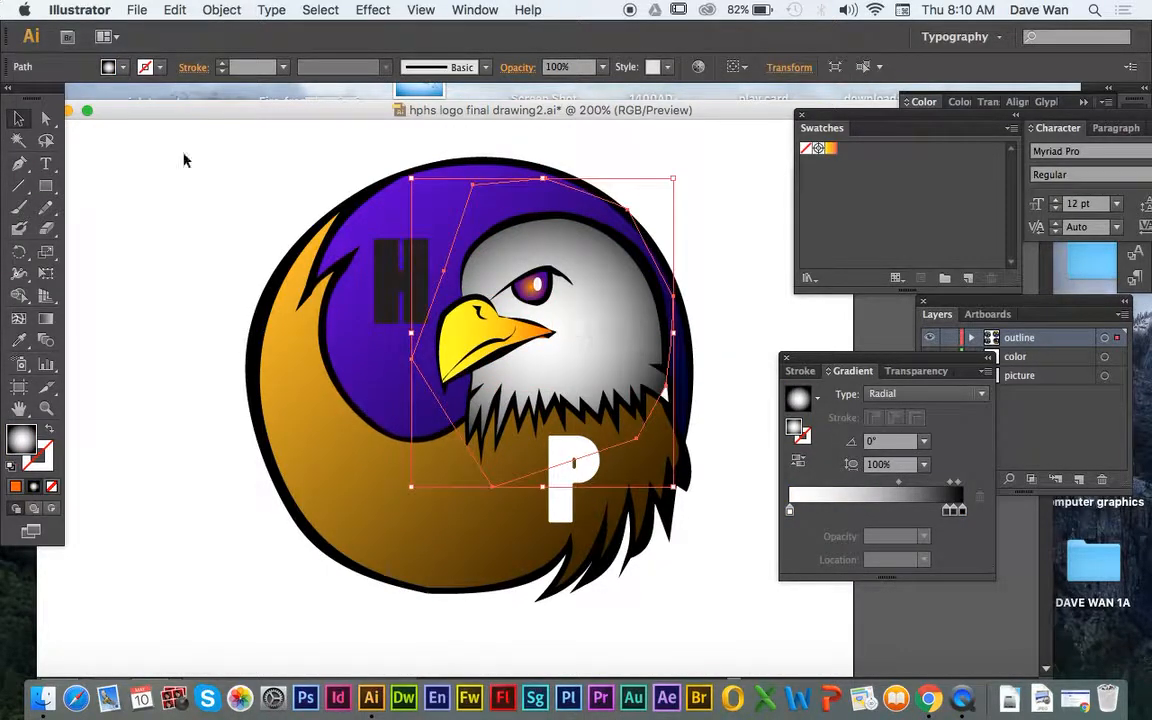
pyautogui.click(46, 119)
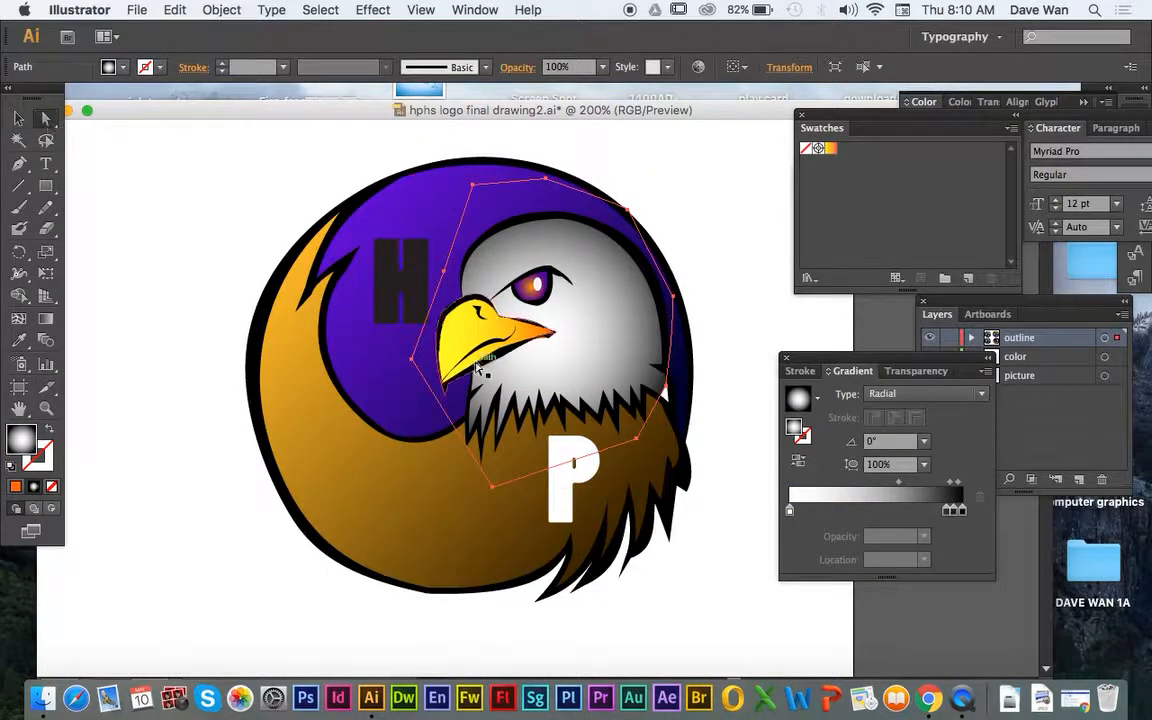
pyautogui.click(665, 390)
pyautogui.moveTo(665, 390); pyautogui.dragTo(673, 405)
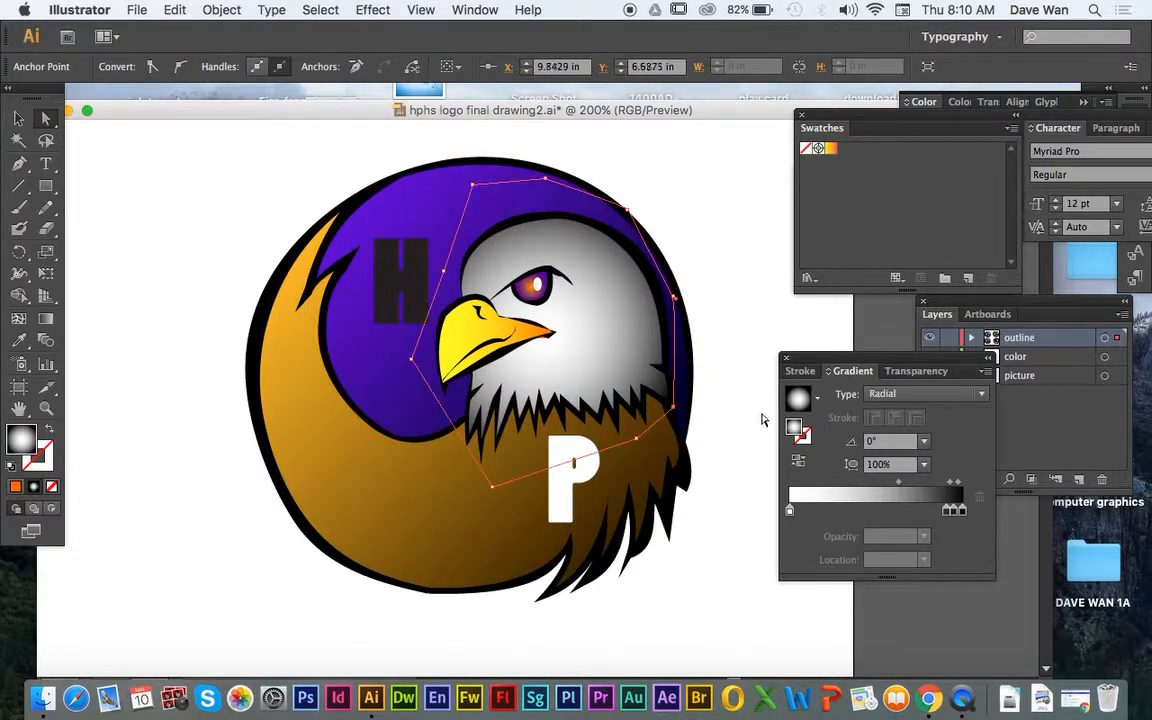
# Remove the extra dark stops from the head polygon's radial gradient, recolour its end stop blue, 001E94, and deselect the polygon
pyautogui.click(600, 344)
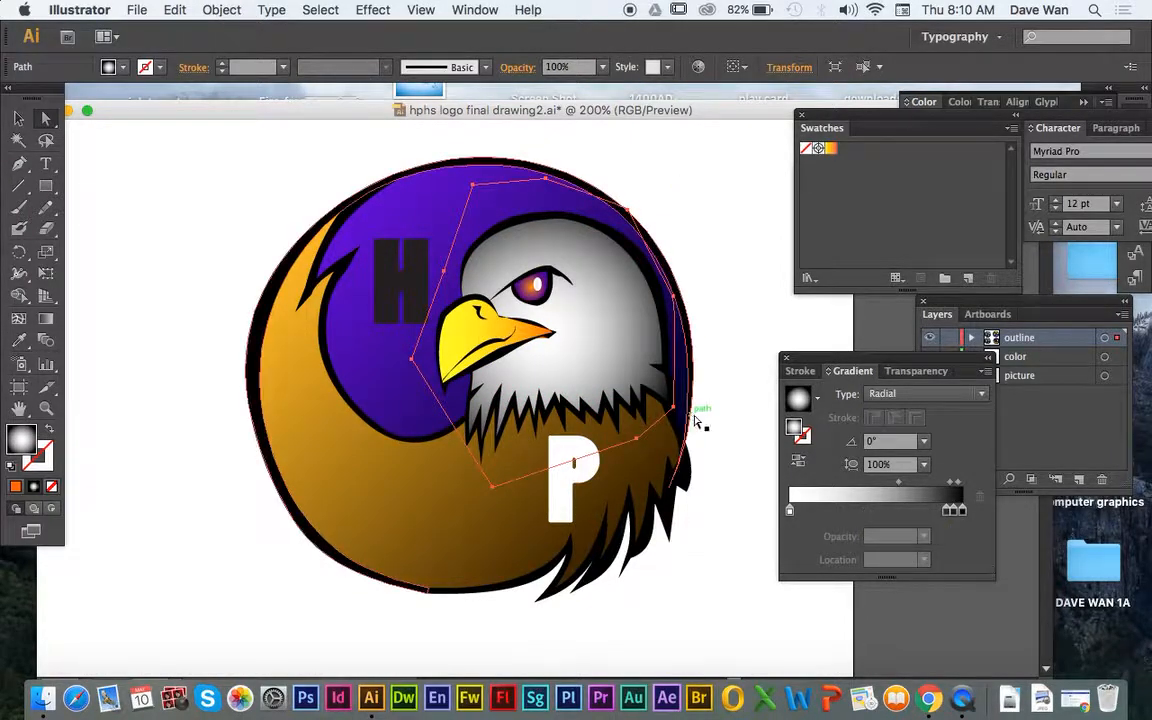
pyautogui.click(952, 511)
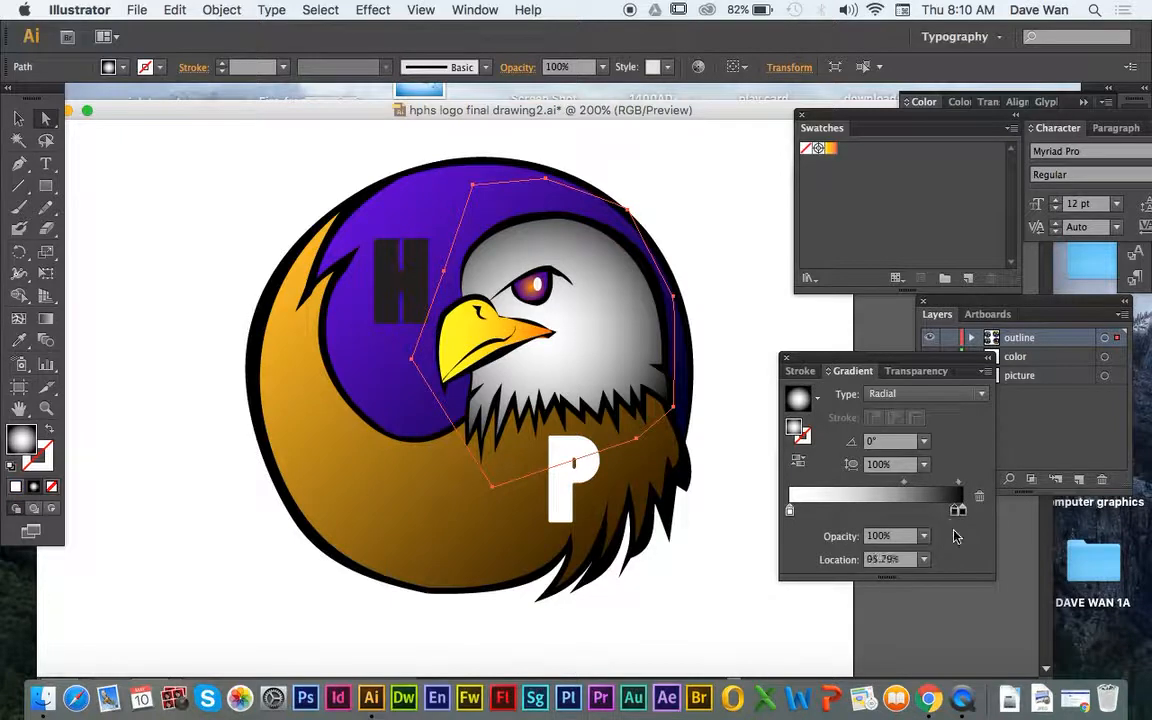
pyautogui.doubleClick(962, 512)
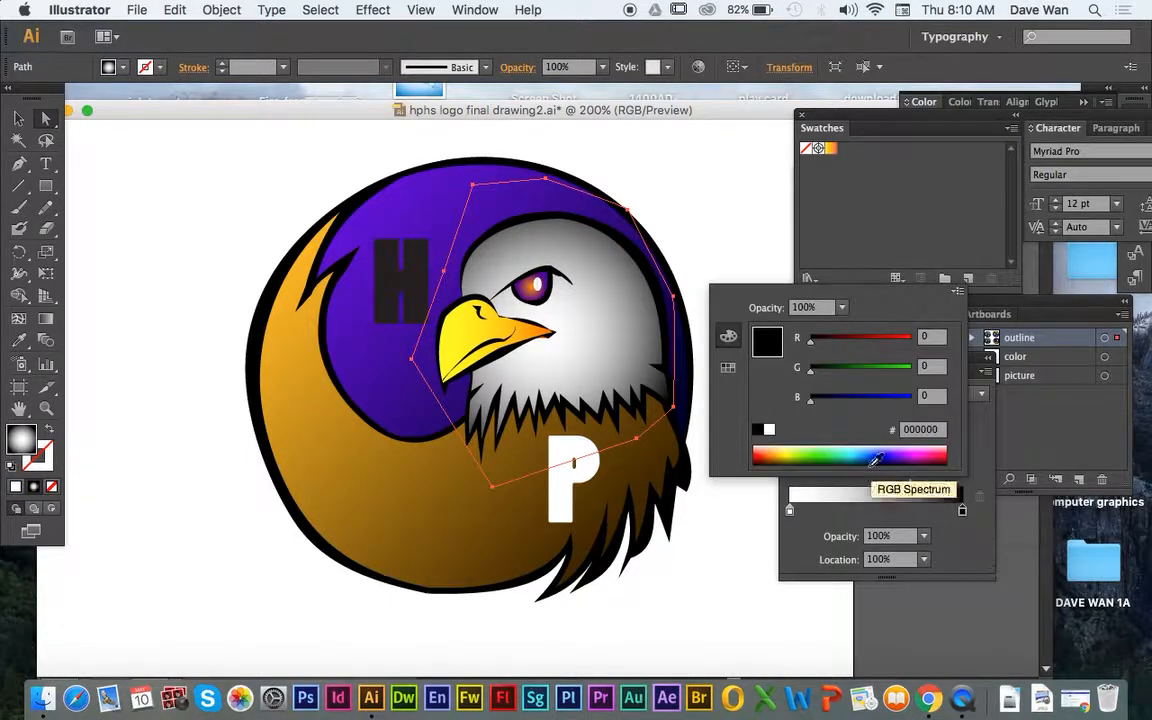
pyautogui.moveTo(876, 452); pyautogui.dragTo(880, 451)
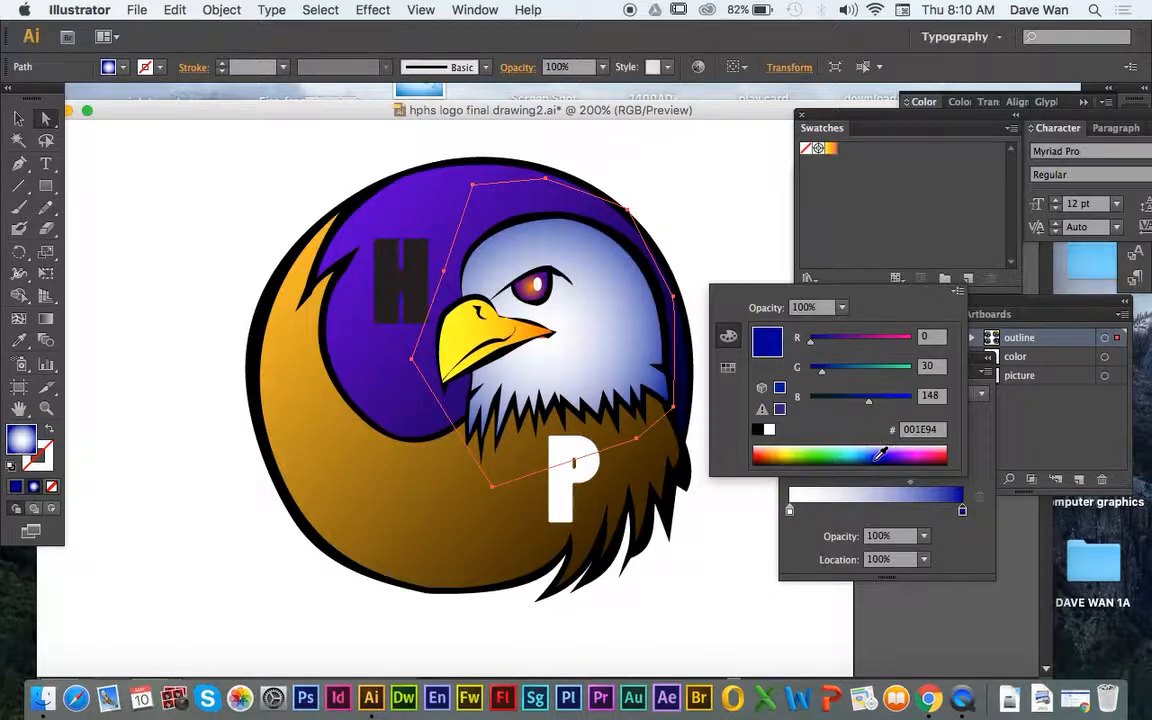
pyautogui.click(16, 111)
pyautogui.click(110, 194)
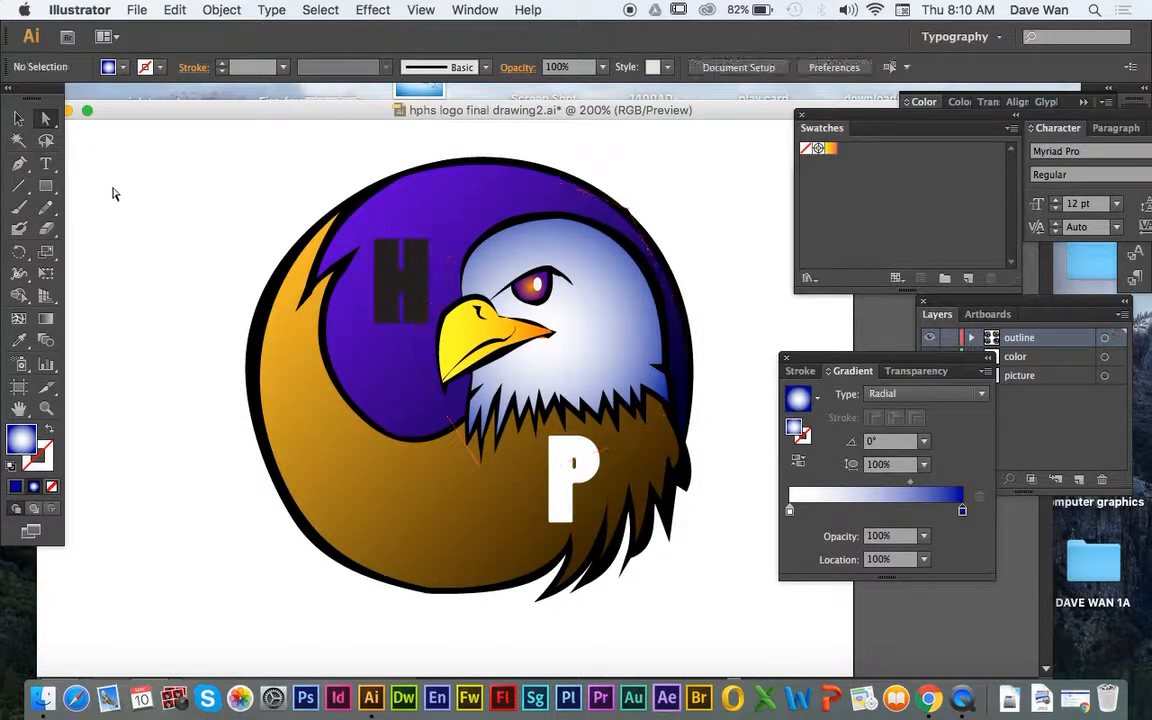
# Undo the head gradient changes, including the blue end stop, and redo only the removal of the extra dark stops
pyautogui.press('super+z')
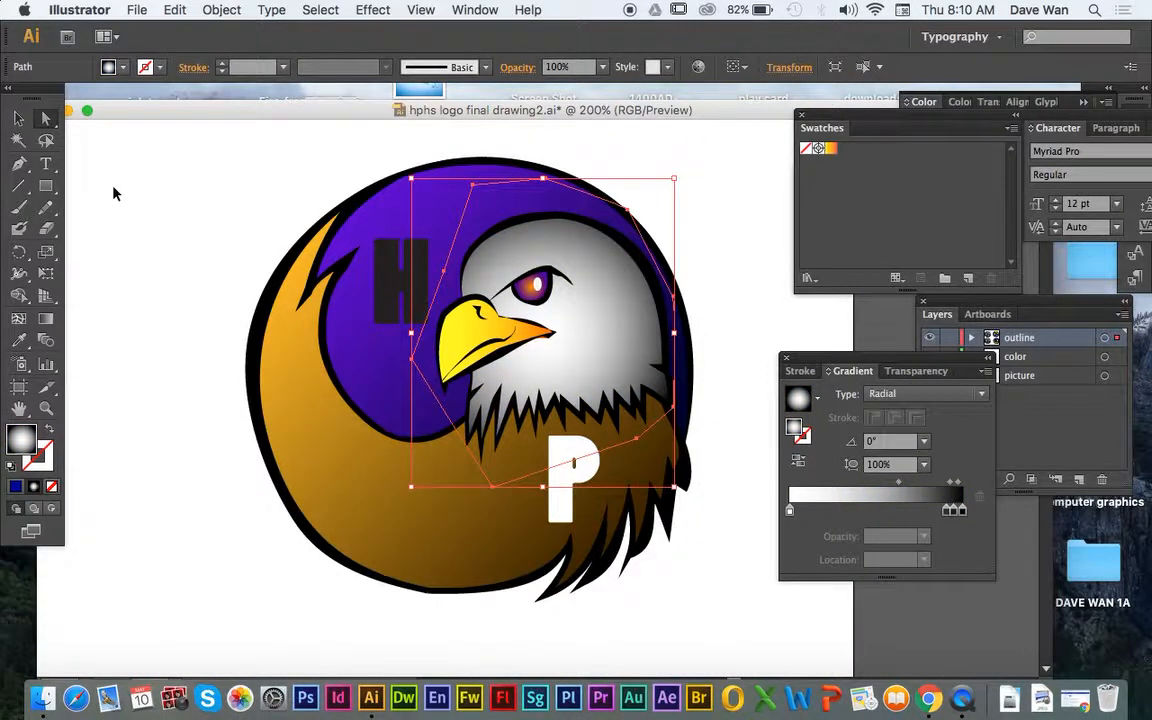
pyautogui.click(174, 10)
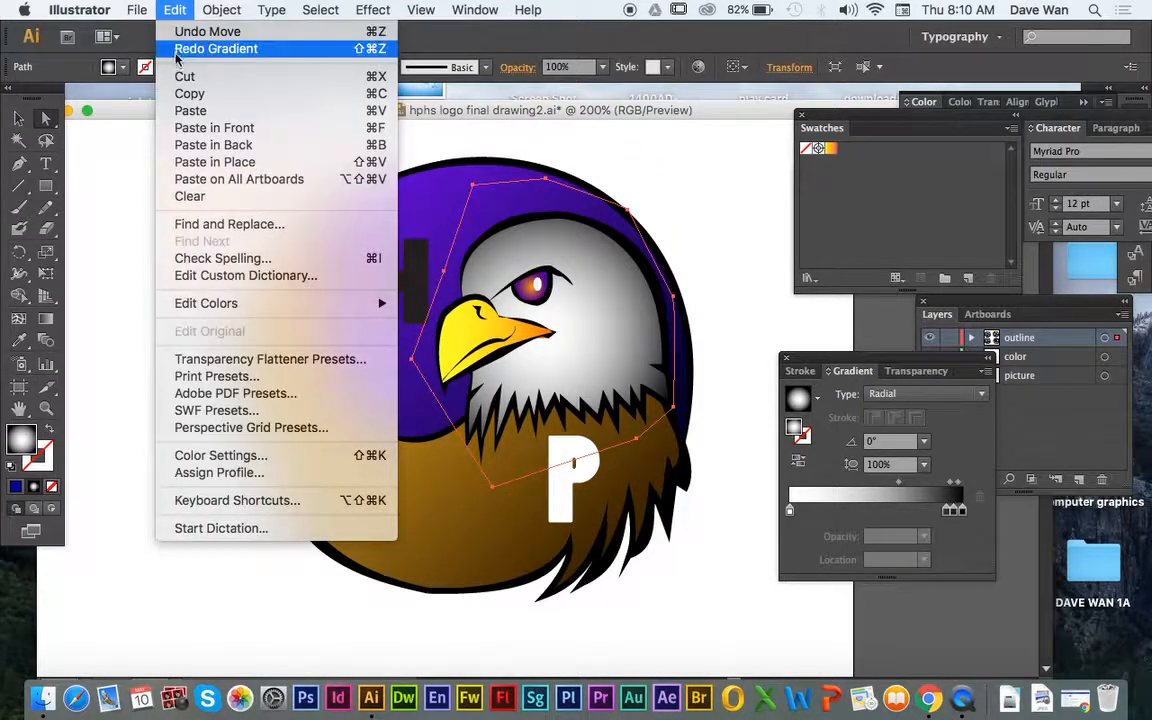
pyautogui.click(165, 48)
pyautogui.click(174, 10)
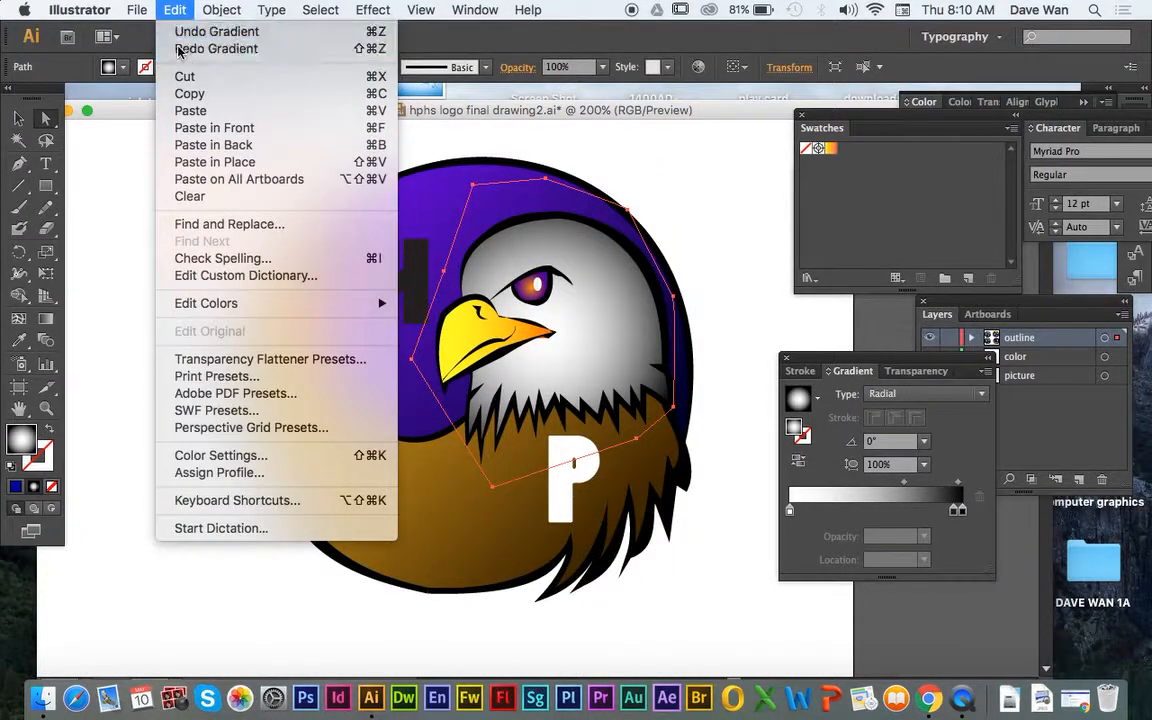
pyautogui.click(180, 48)
pyautogui.click(174, 10)
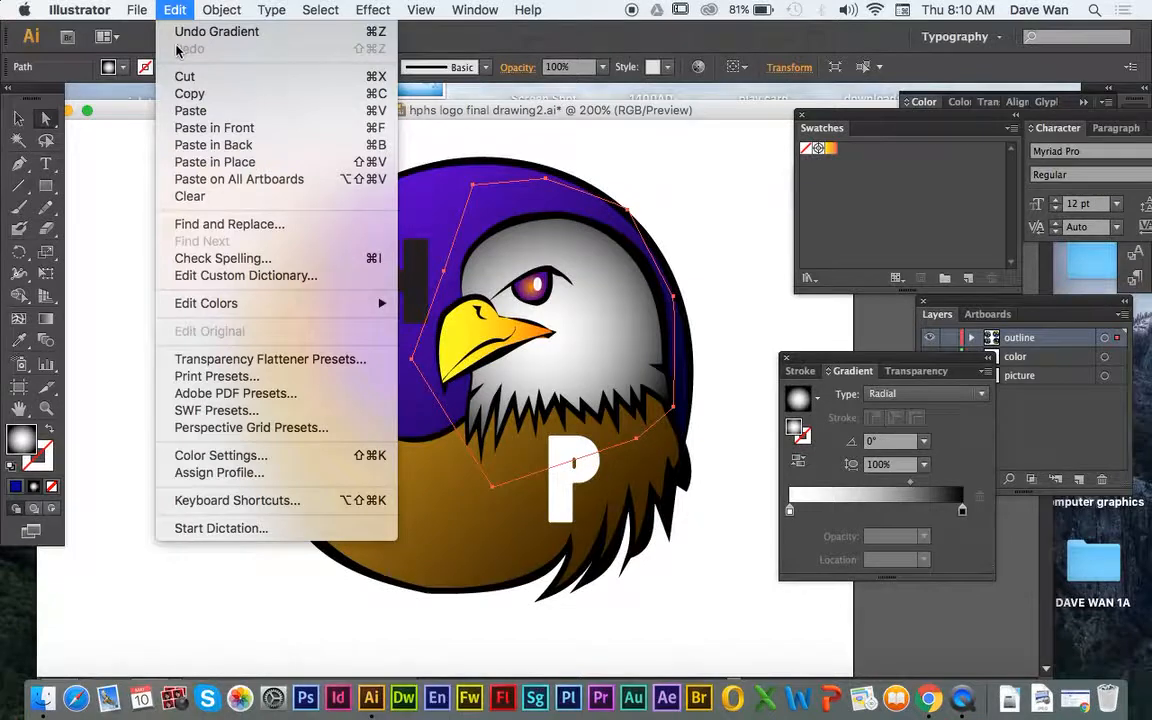
pyautogui.click(175, 10)
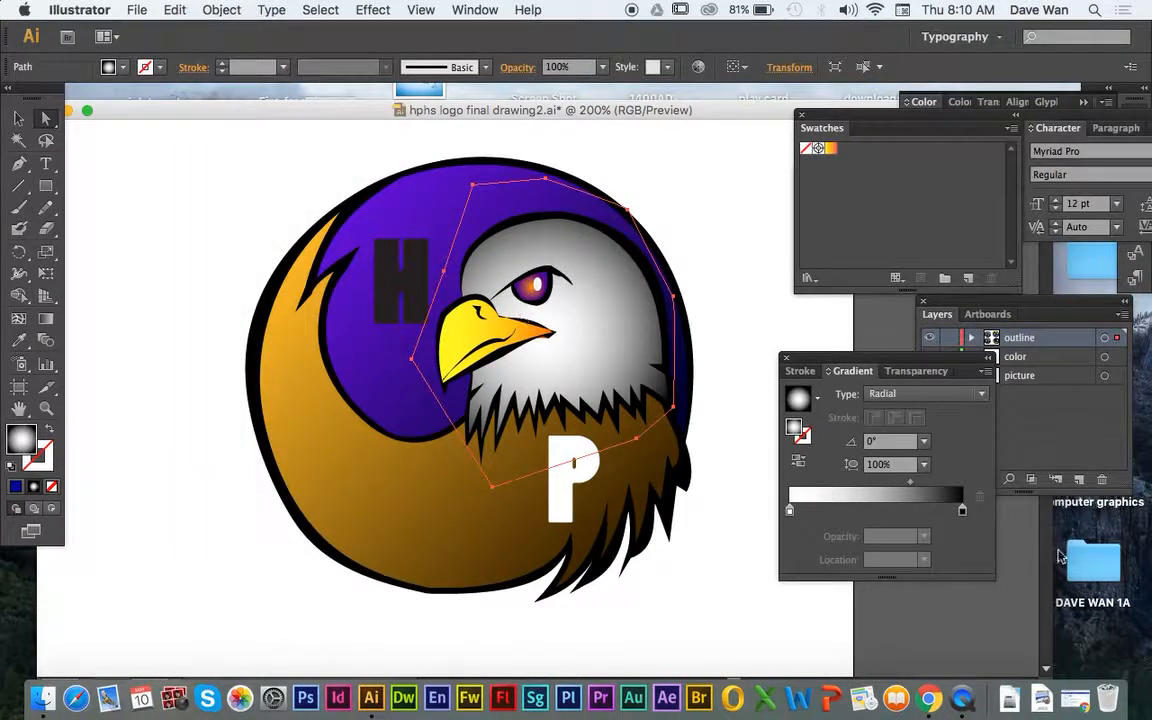
# Try a dark blue end stop in the head polygon's radial gradient, and undo the gradient changes
pyautogui.doubleClick(962, 511)
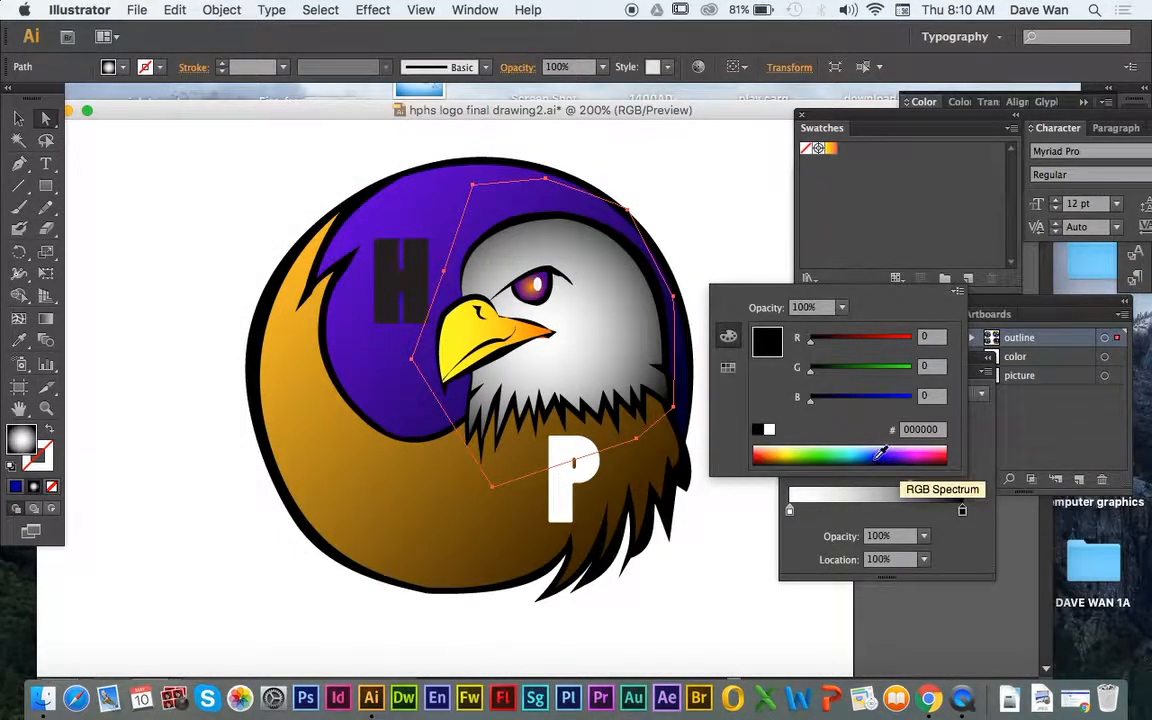
pyautogui.click(880, 454)
pyautogui.click(880, 455)
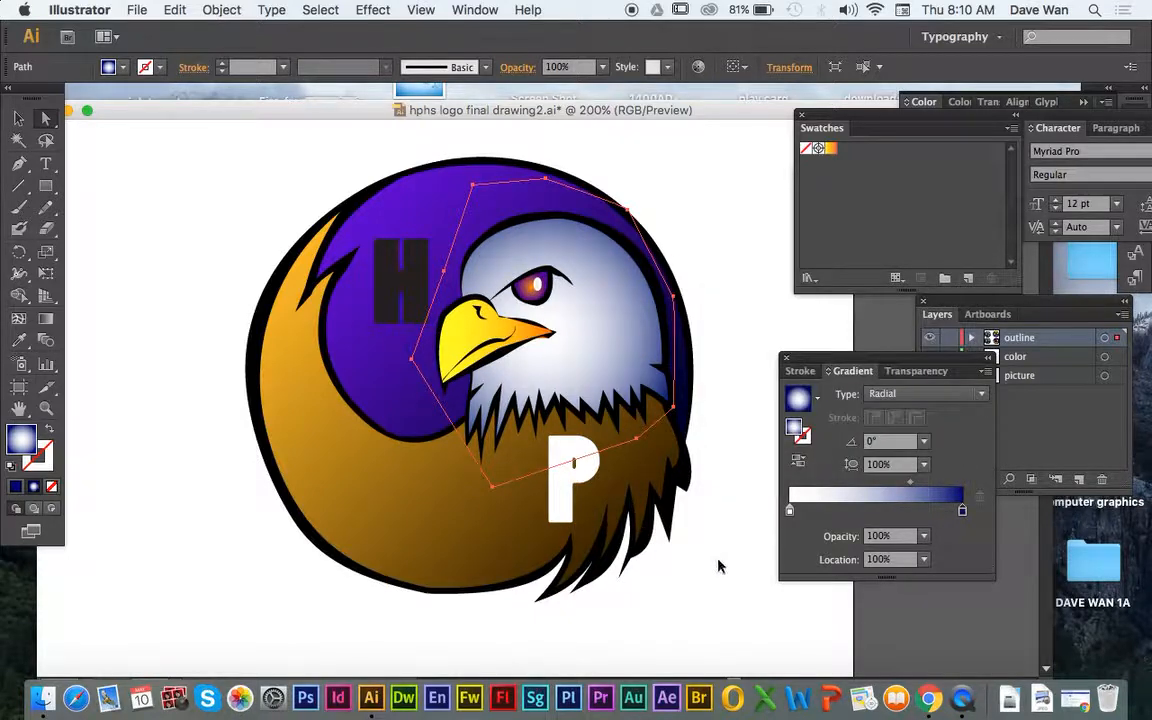
pyautogui.click(90, 145)
pyautogui.press('super+z')
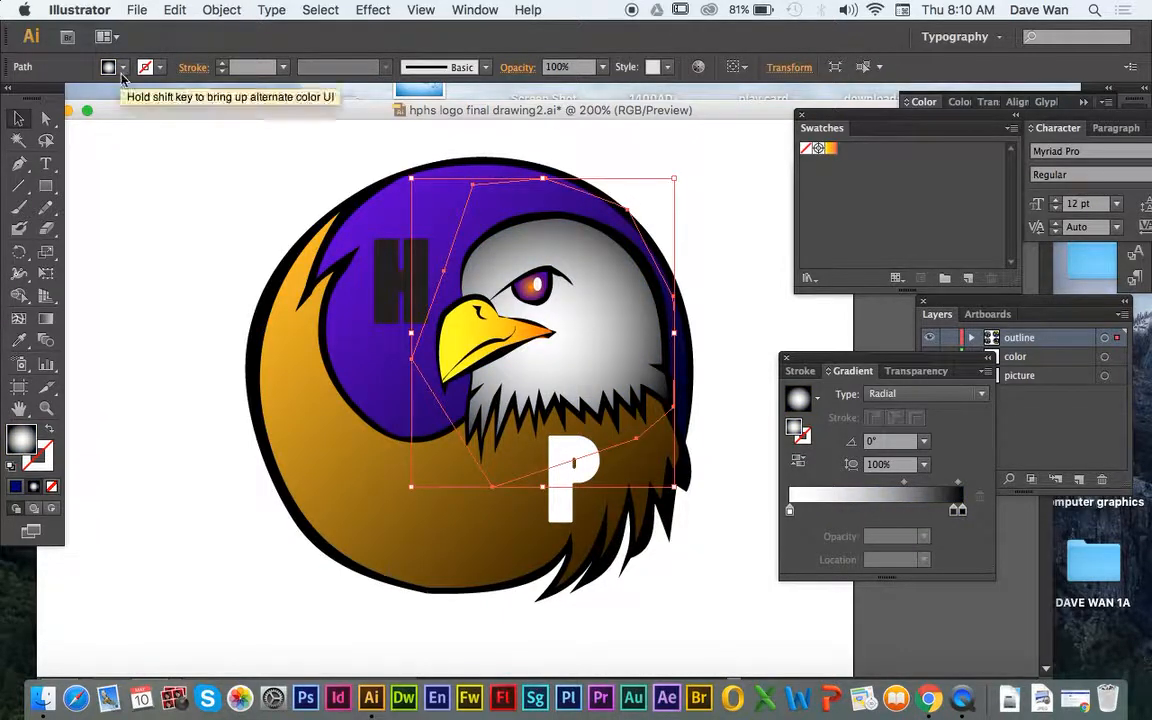
# Restore the head polygon's plain two-stop white-to-black gradient through the edit history and deselect the polygon
pyautogui.click(113, 222)
pyautogui.click(174, 9)
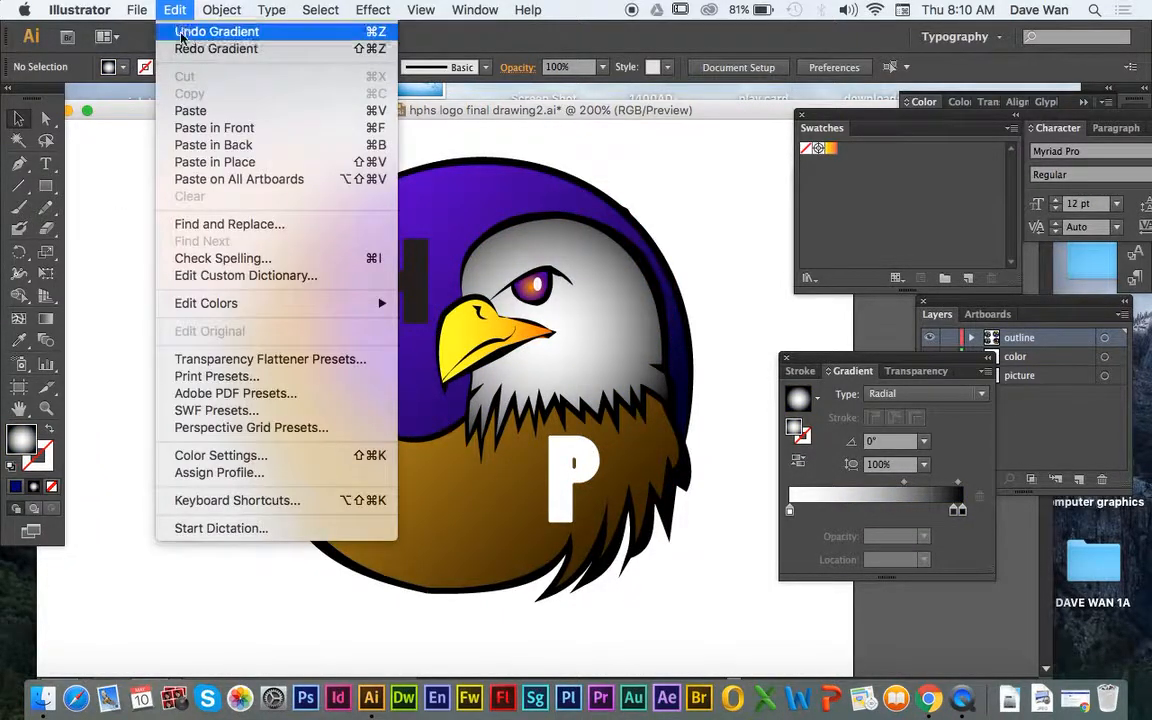
pyautogui.click(188, 33)
pyautogui.click(174, 9)
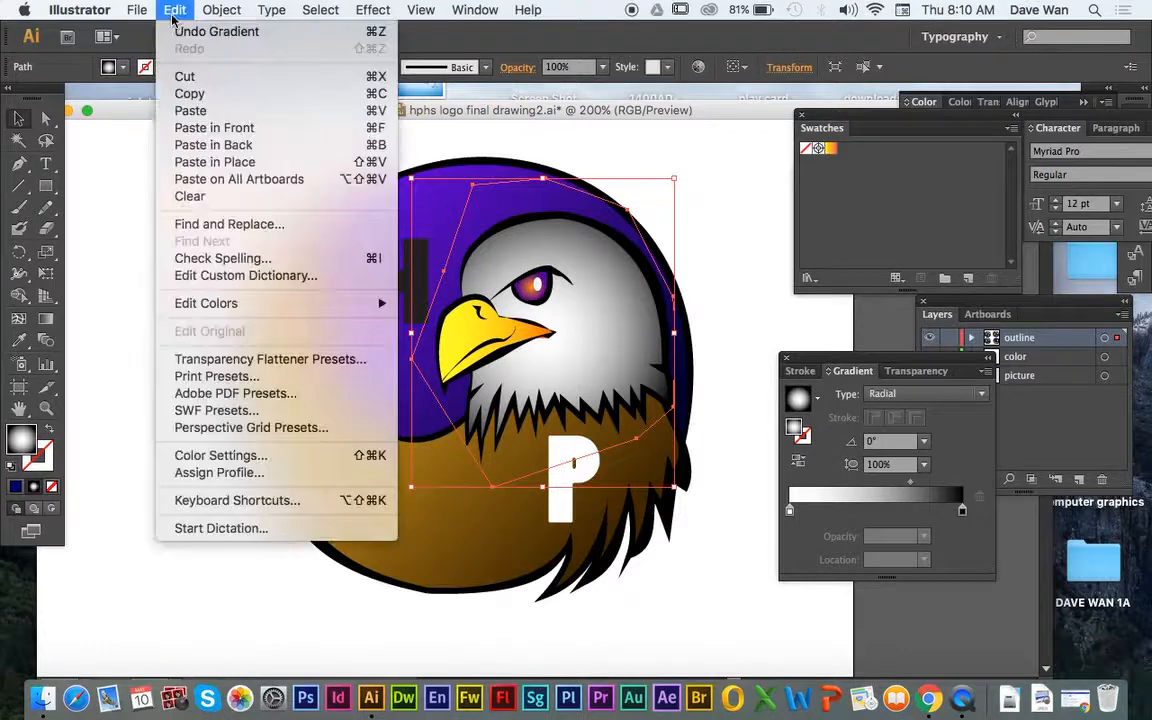
pyautogui.click(160, 46)
pyautogui.click(124, 211)
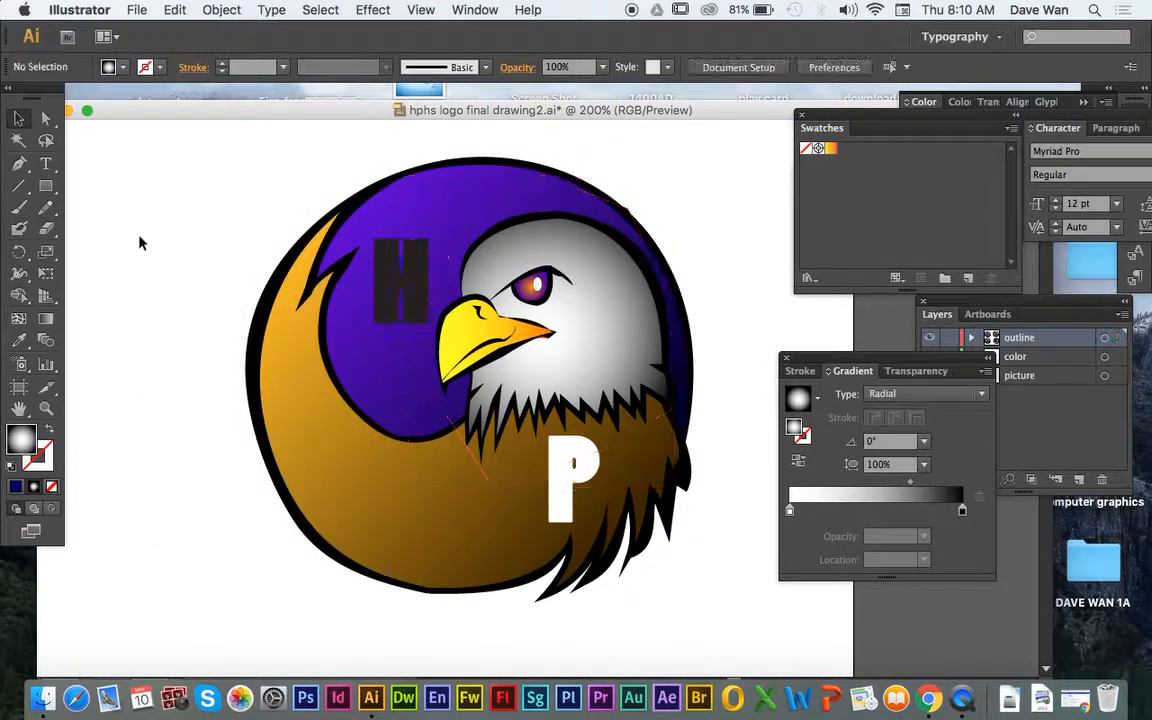
# Try recolouring the radial gradient's end stop dark blue, 000F54, while no object is selected
pyautogui.click(962, 512)
pyautogui.doubleClick(963, 512)
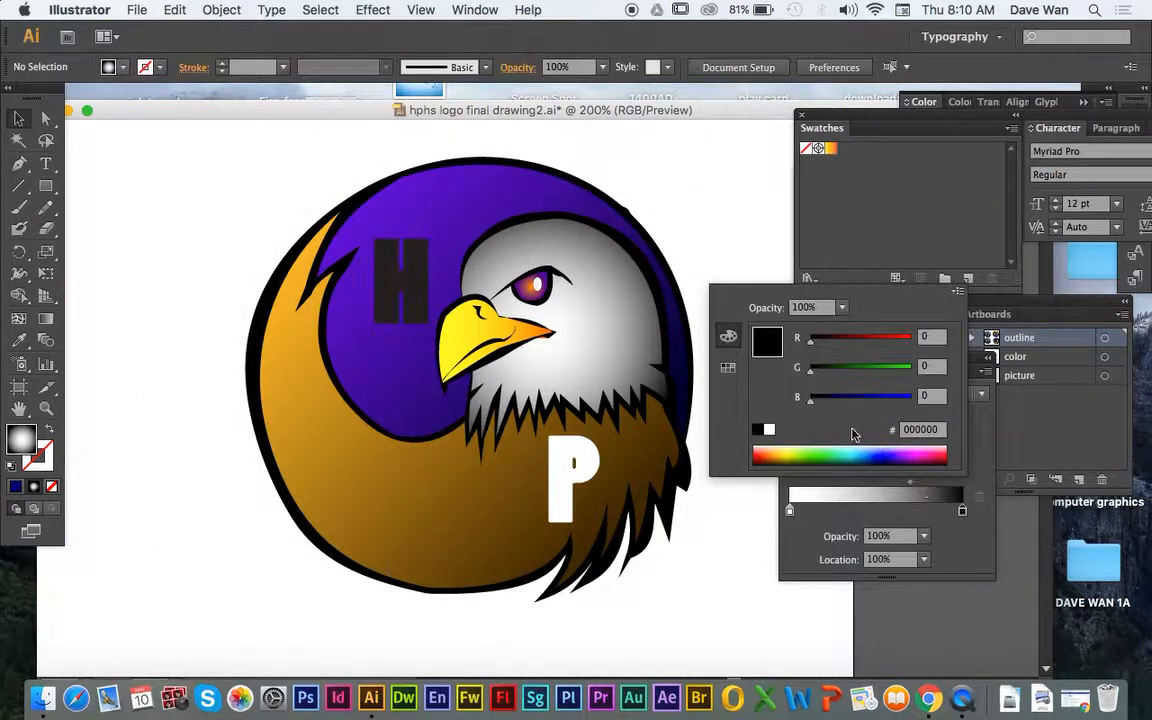
pyautogui.click(880, 455)
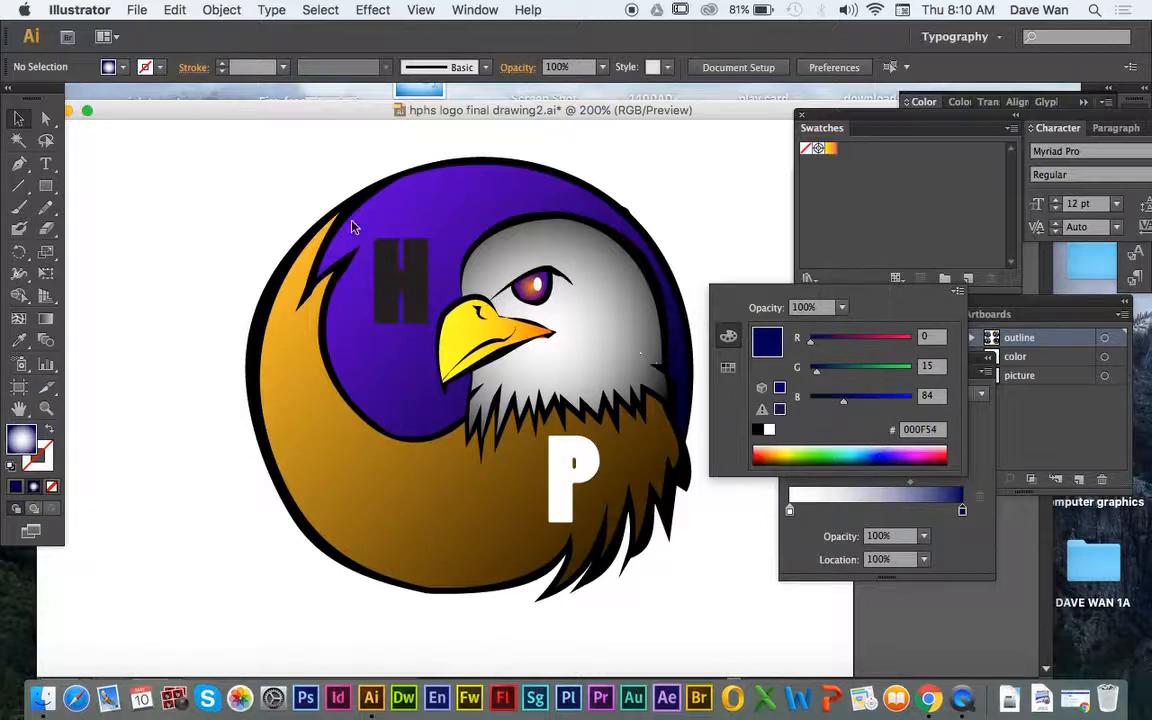
# Select the head polygon, recolour its radial gradient's end stop dark blue, 001154, and deselect it
pyautogui.click(19, 117)
pyautogui.click(590, 314)
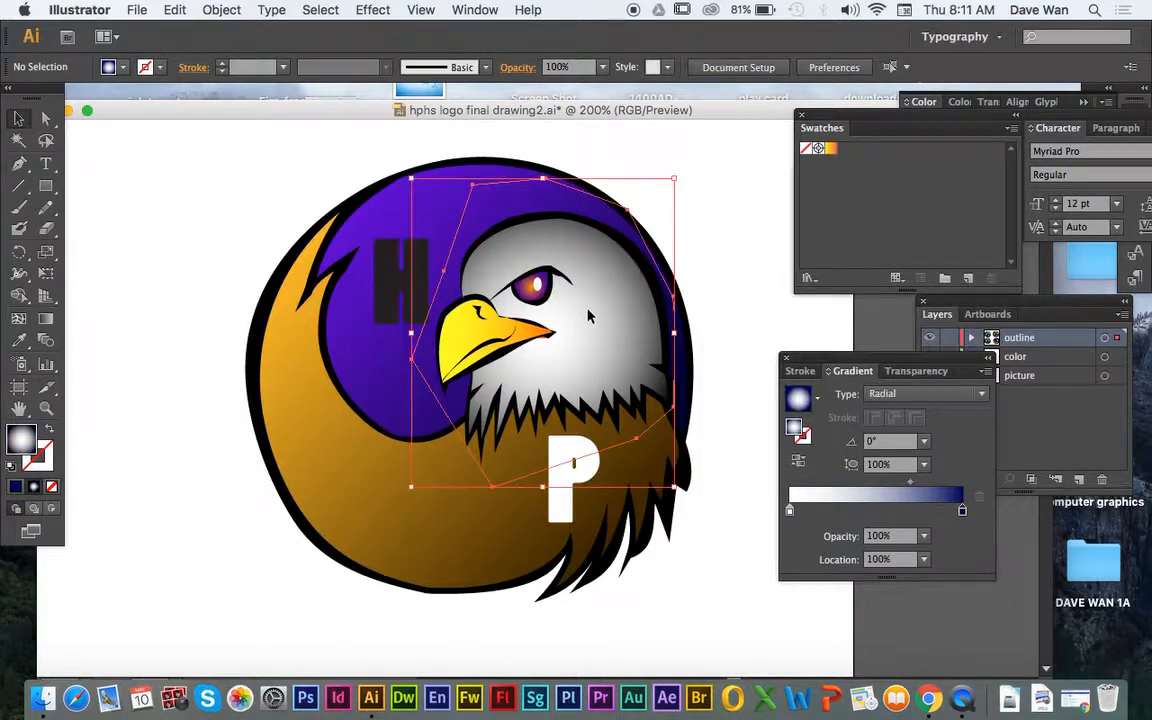
pyautogui.doubleClick(963, 510)
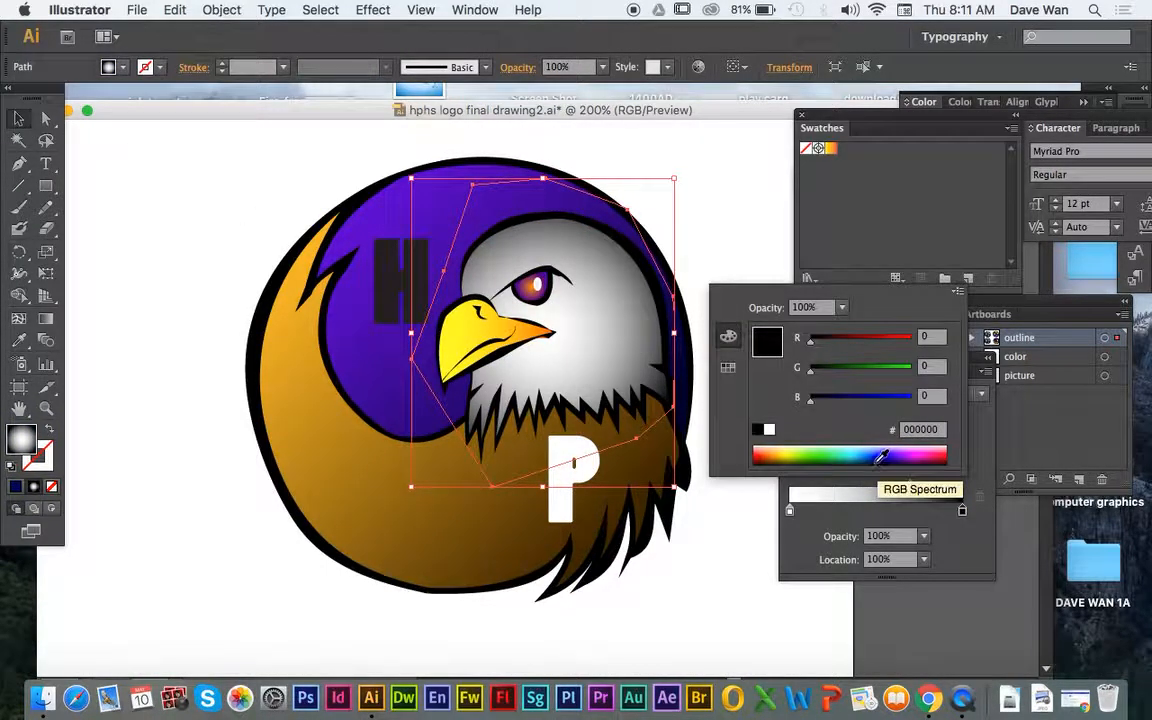
pyautogui.click(881, 456)
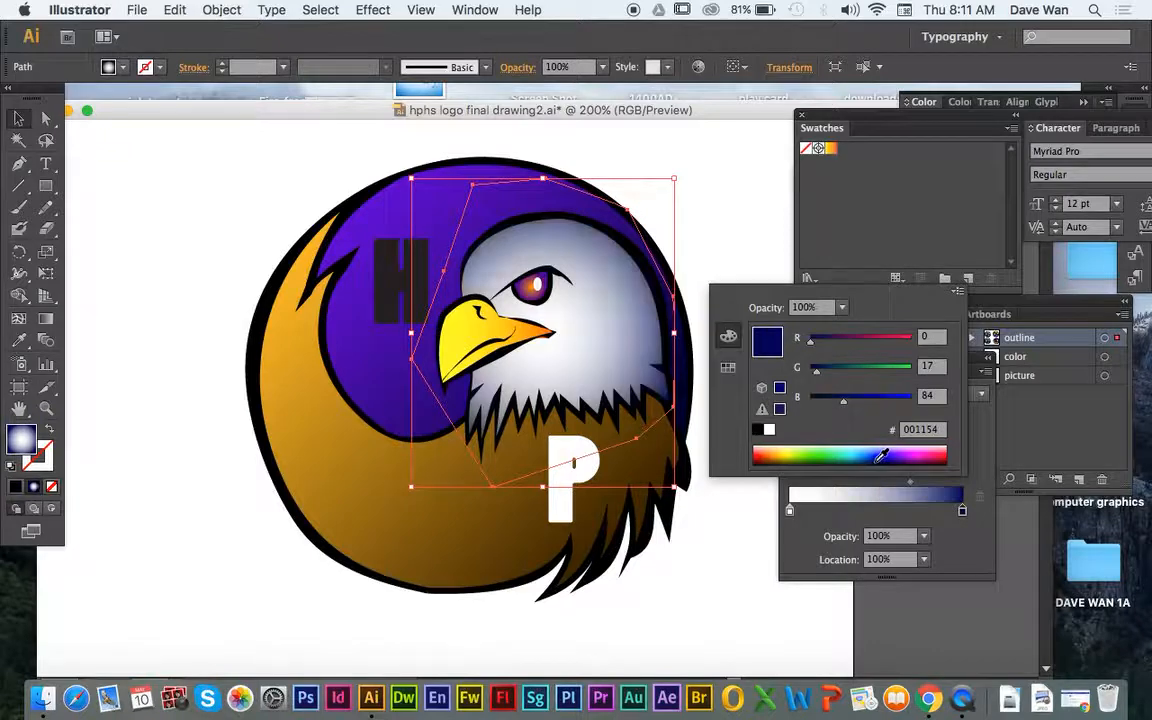
pyautogui.click(149, 226)
pyautogui.click(129, 230)
# Review the four logo colour variations together on the whole artboard
pyautogui.press('super+minus')
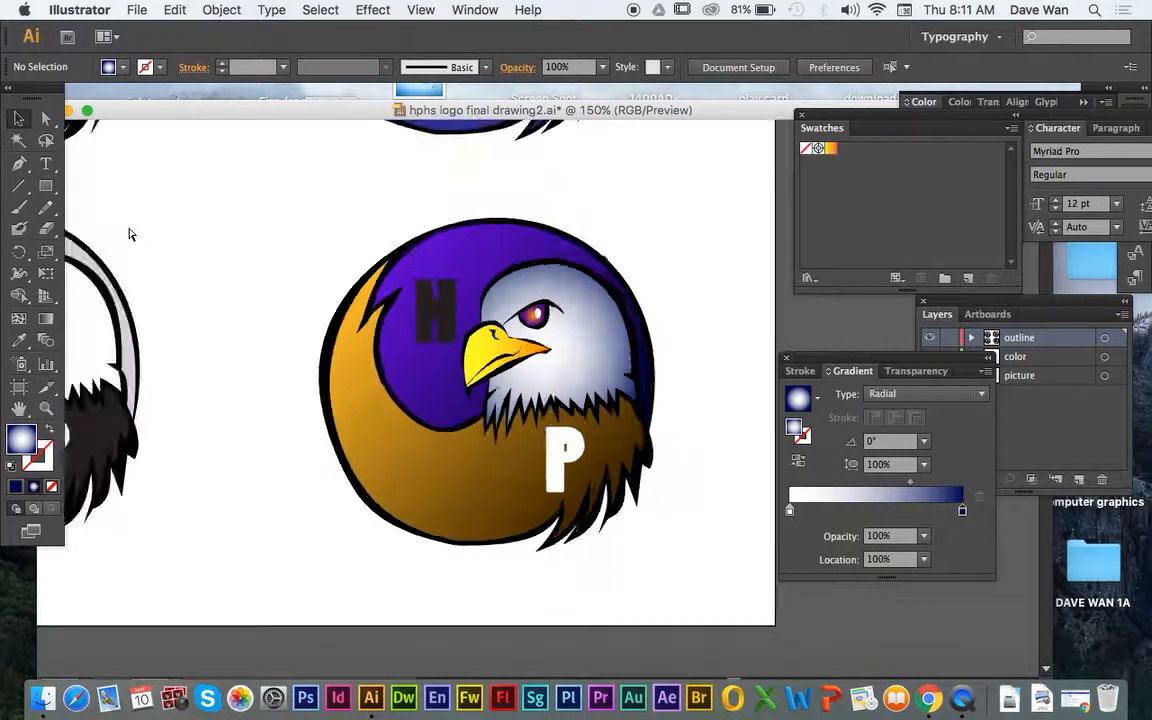
pyautogui.press('super+minus')
pyautogui.press('super+minus')
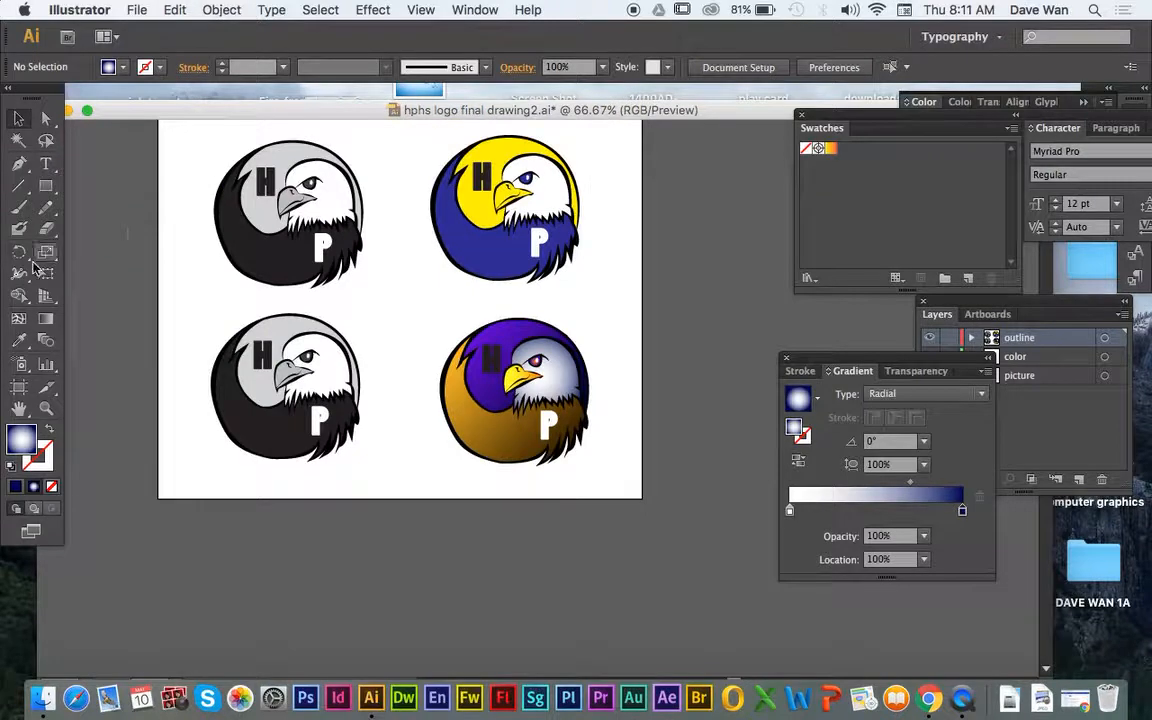
pyautogui.moveTo(131, 373); pyautogui.dragTo(188, 452)
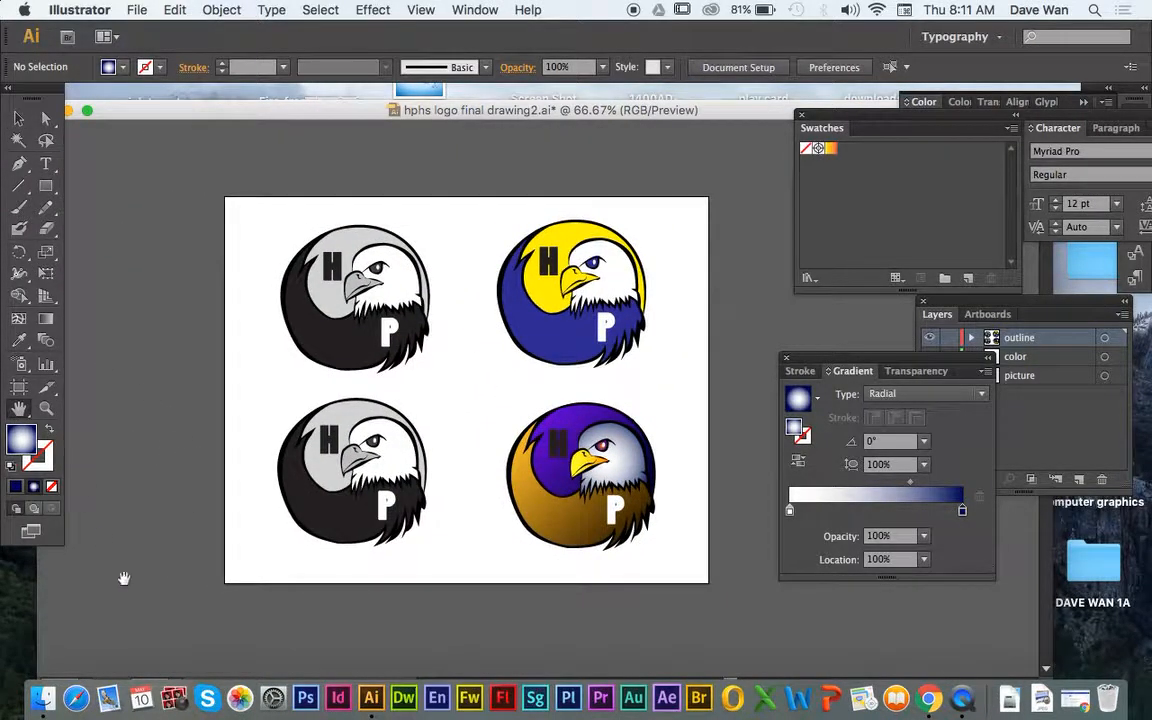
pyautogui.moveTo(204, 122); pyautogui.dragTo(265, 107)
pyautogui.click(248, 135)
# Switch to Google Chrome and search the web for "color schemes" in a new tab
pyautogui.click(940, 709)
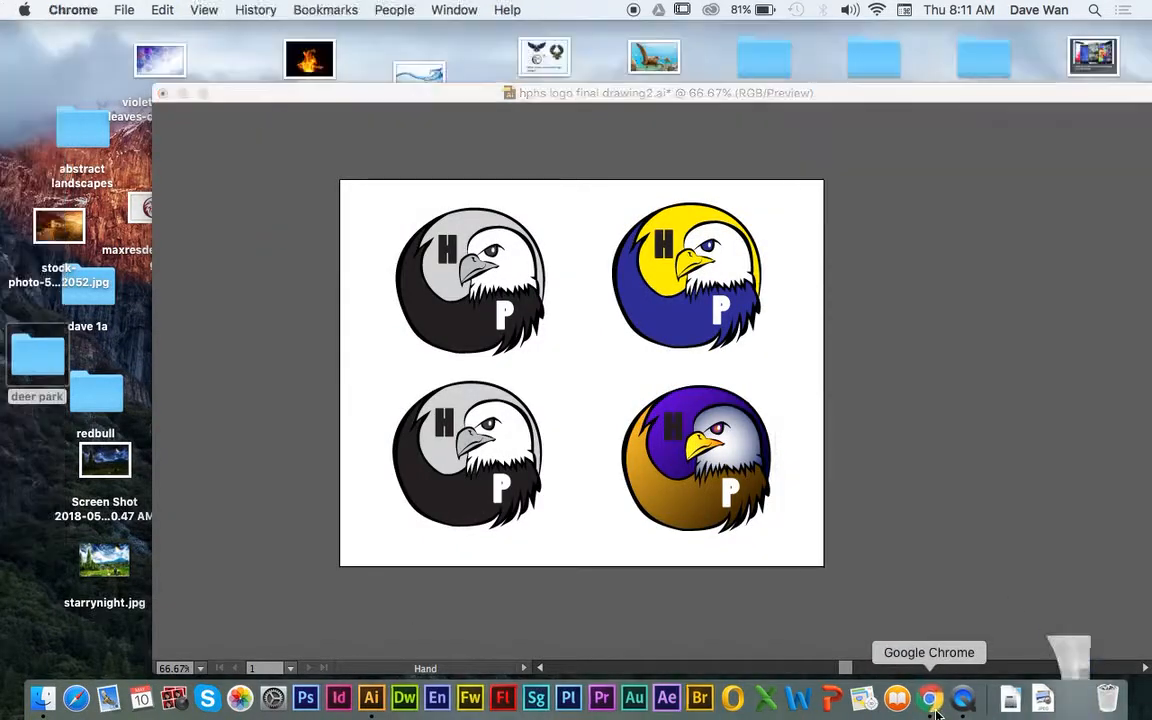
pyautogui.click(724, 44)
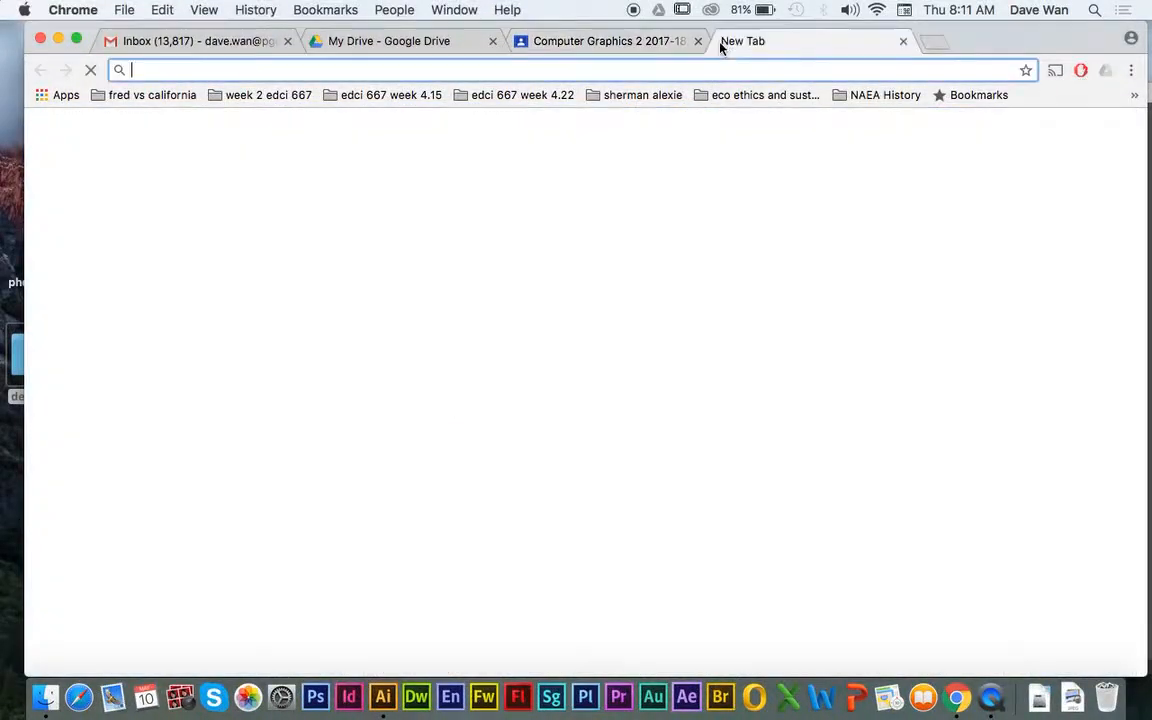
pyautogui.write('color schemes')
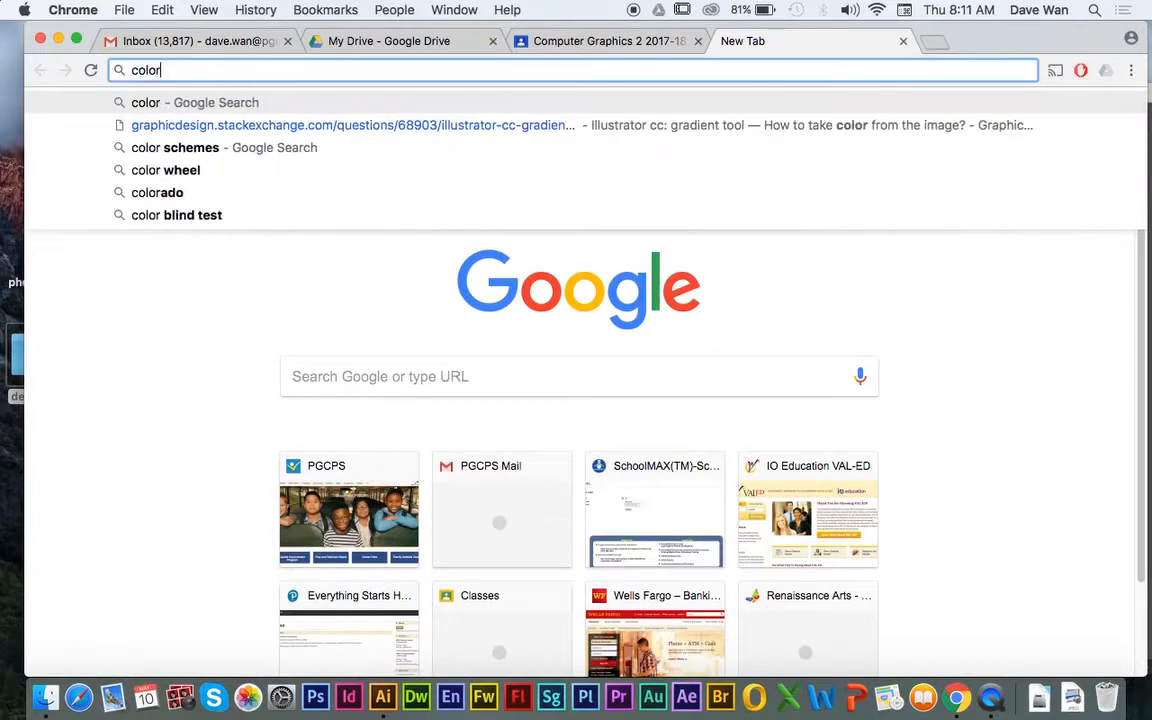
pyautogui.press('Return')
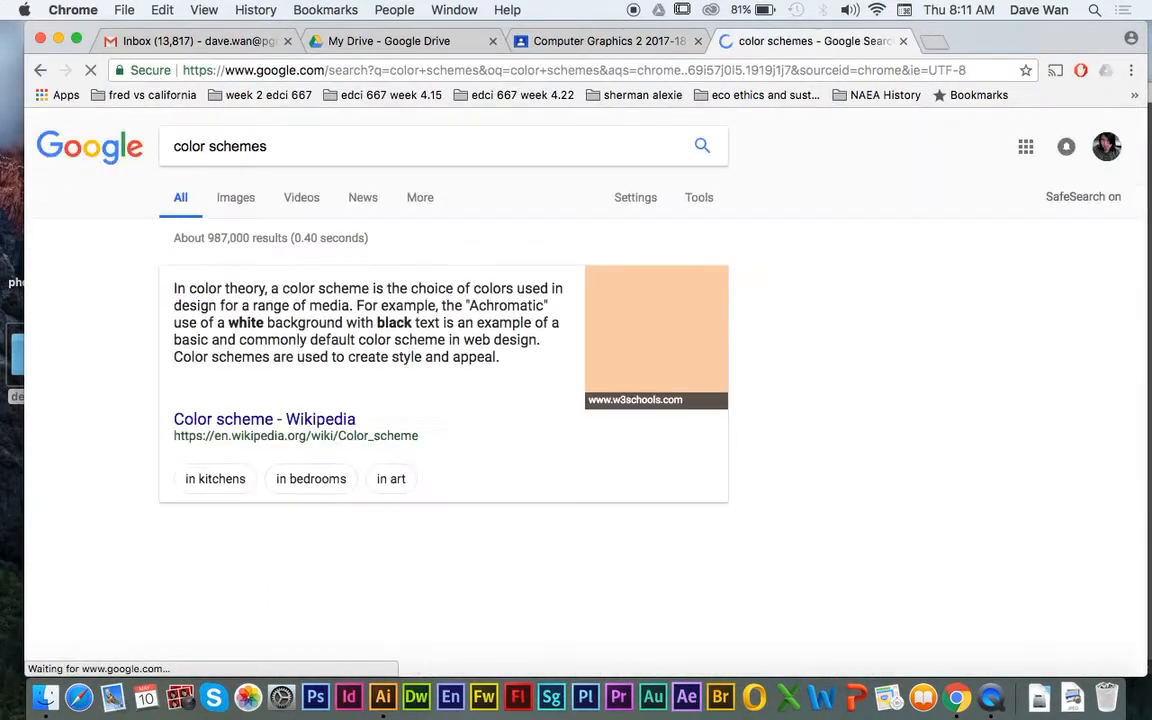
# Open the first five-colour Coolors palette, 071e22 to ee2e31, in the image results and bring it into the Illustrator logo document
pyautogui.click(245, 203)
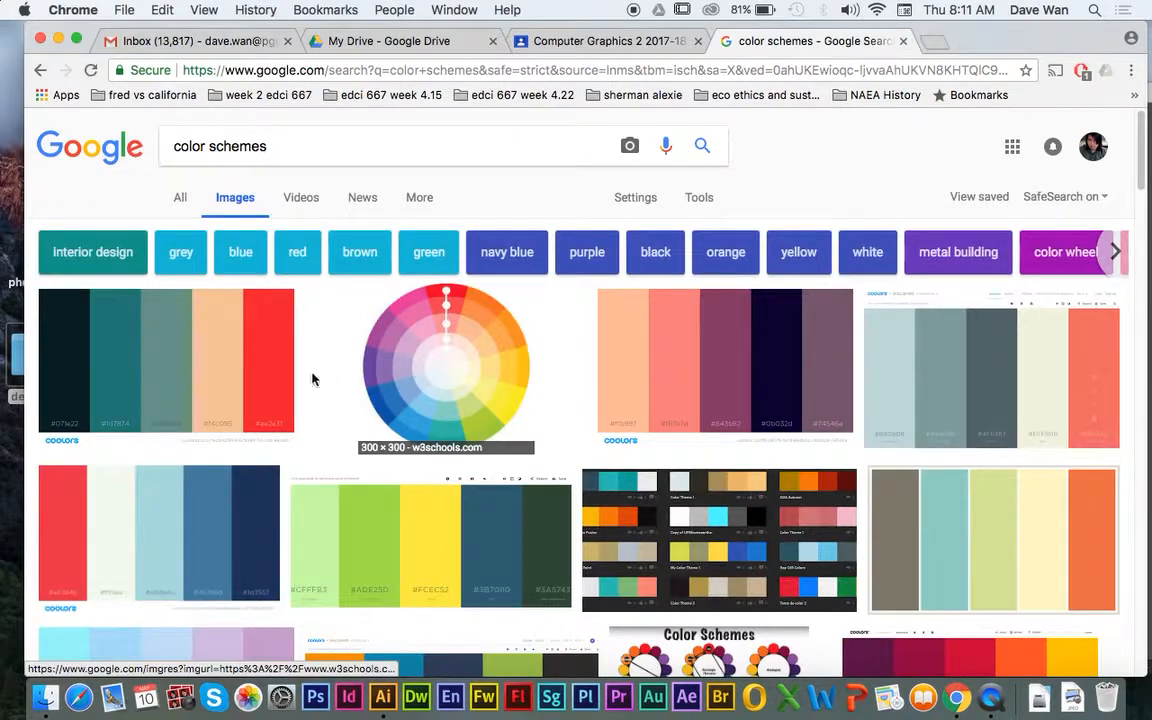
pyautogui.click(239, 373)
pyautogui.moveTo(90, 27); pyautogui.dragTo(541, 84)
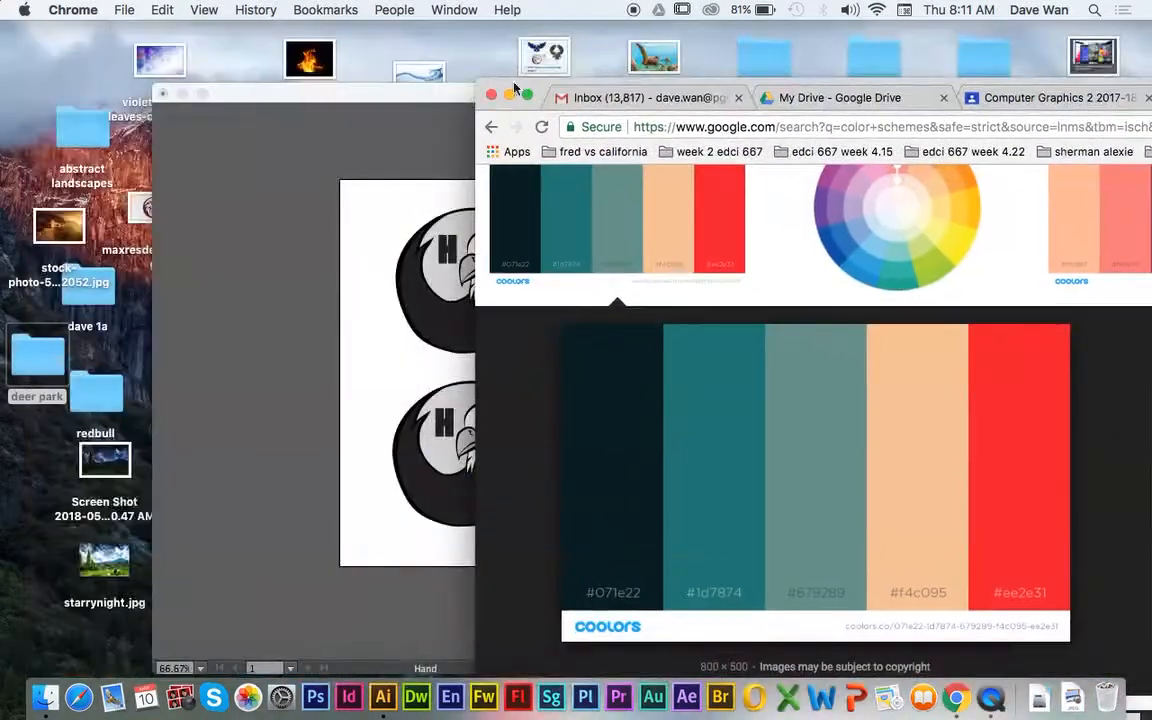
pyautogui.moveTo(598, 400); pyautogui.dragTo(249, 289)
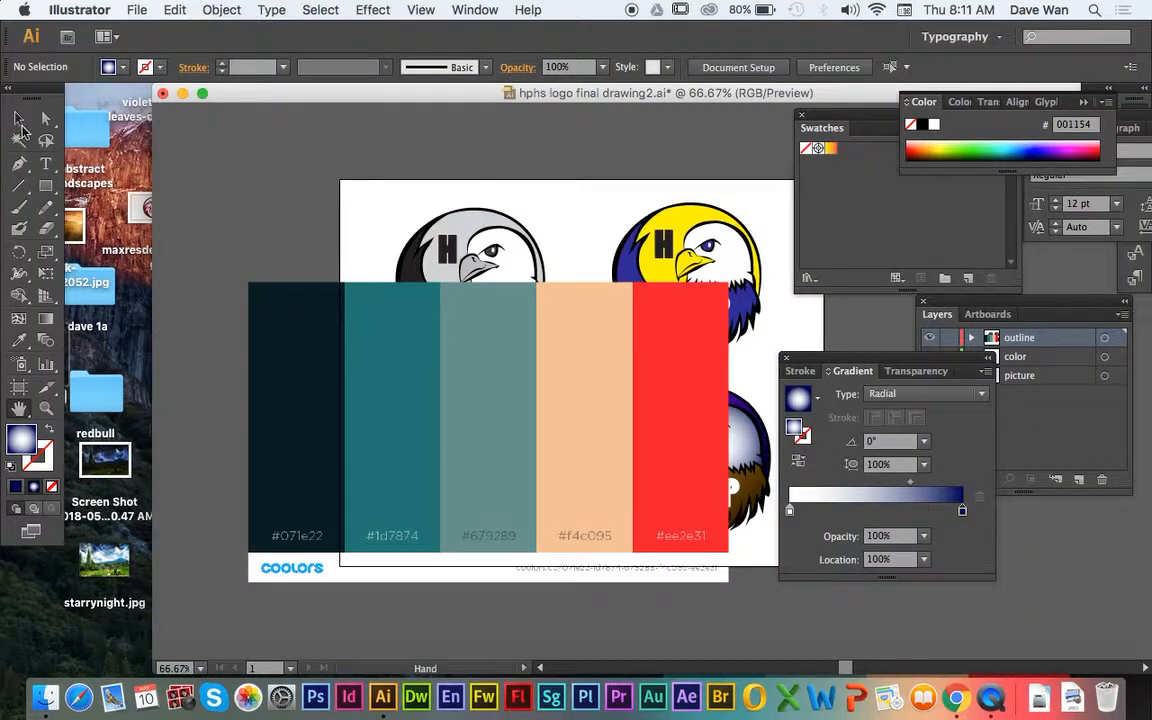
# Scale the palette image down and place it beside the lower black-and-grey logo, overlapping the artboard's left edge
pyautogui.click(20, 121)
pyautogui.click(300, 325)
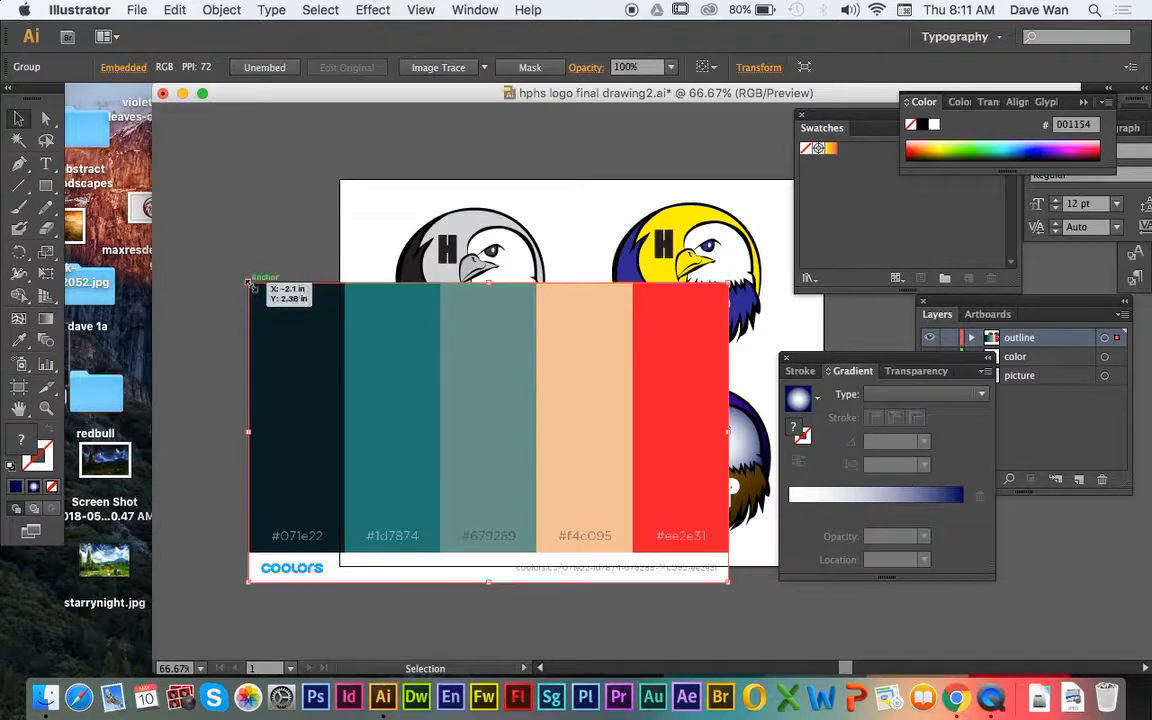
pyautogui.moveTo(249, 287); pyautogui.dragTo(566, 328)
pyautogui.press('super+equal')
pyautogui.press('super+equal')
pyautogui.click(20, 409)
pyautogui.press('super+minus')
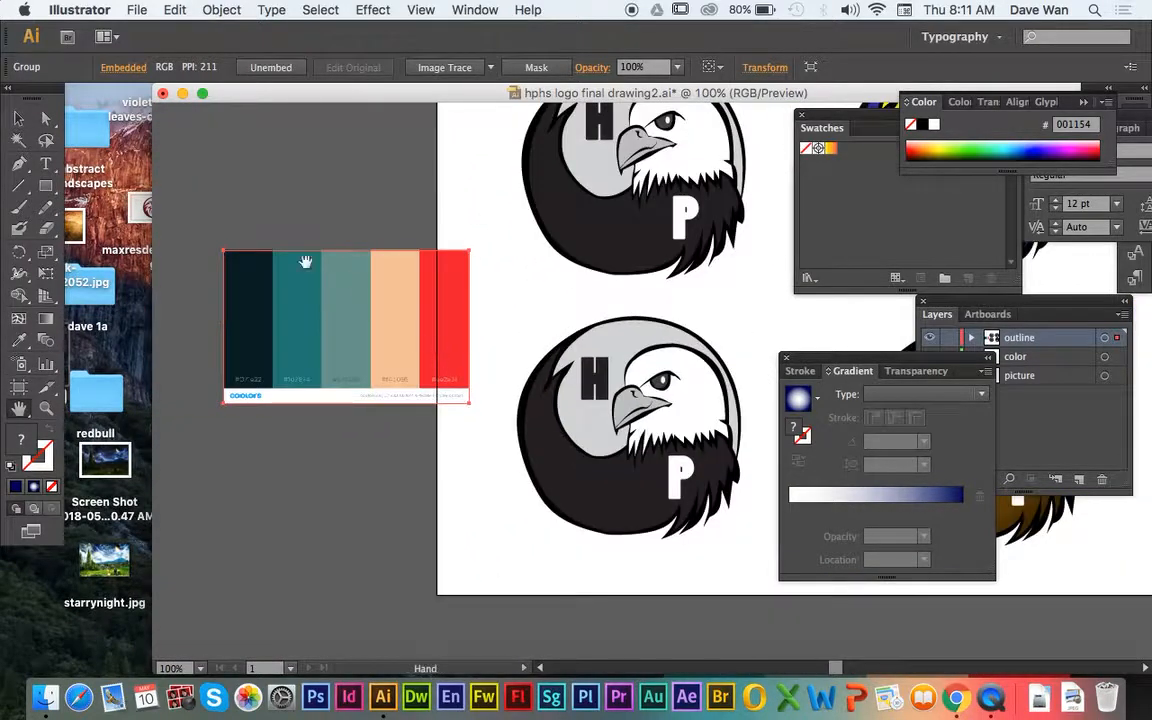
pyautogui.click(19, 118)
pyautogui.moveTo(290, 270); pyautogui.dragTo(332, 260)
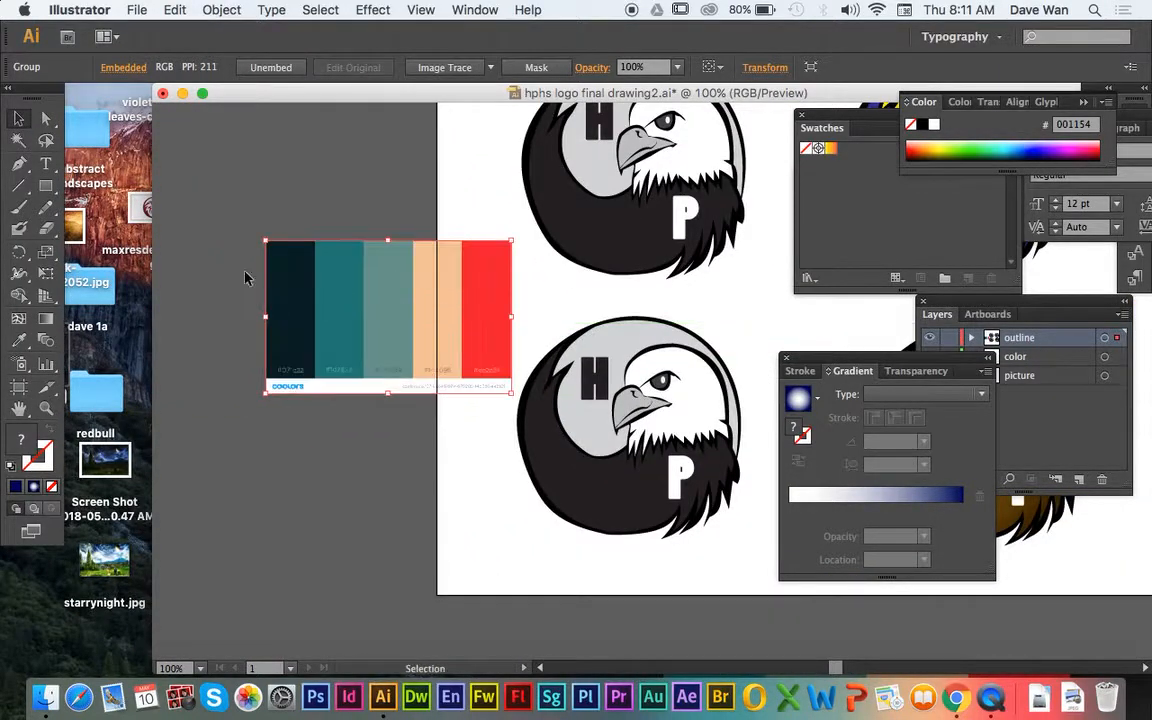
pyautogui.click(172, 279)
# Fill the lower-left logo's body feathers with the palette's dark colour, 071E22, using the Eyedropper, and deselect them
pyautogui.click(571, 494)
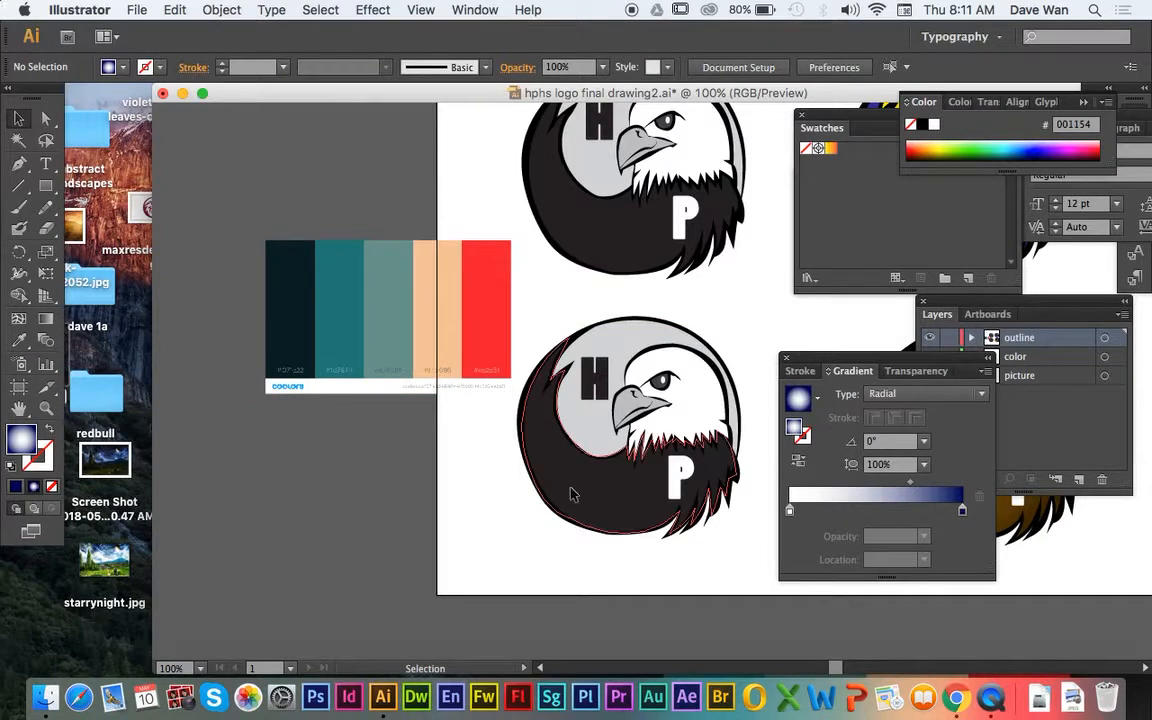
pyautogui.click(19, 340)
pyautogui.click(278, 318)
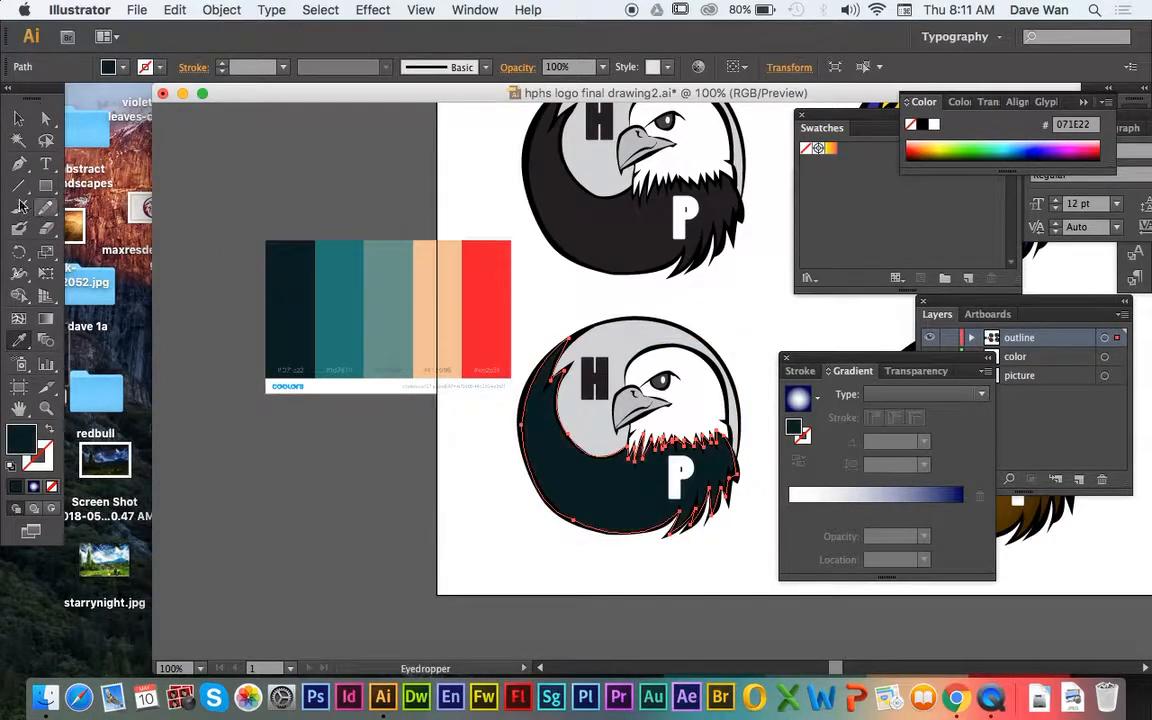
pyautogui.click(19, 118)
pyautogui.click(252, 175)
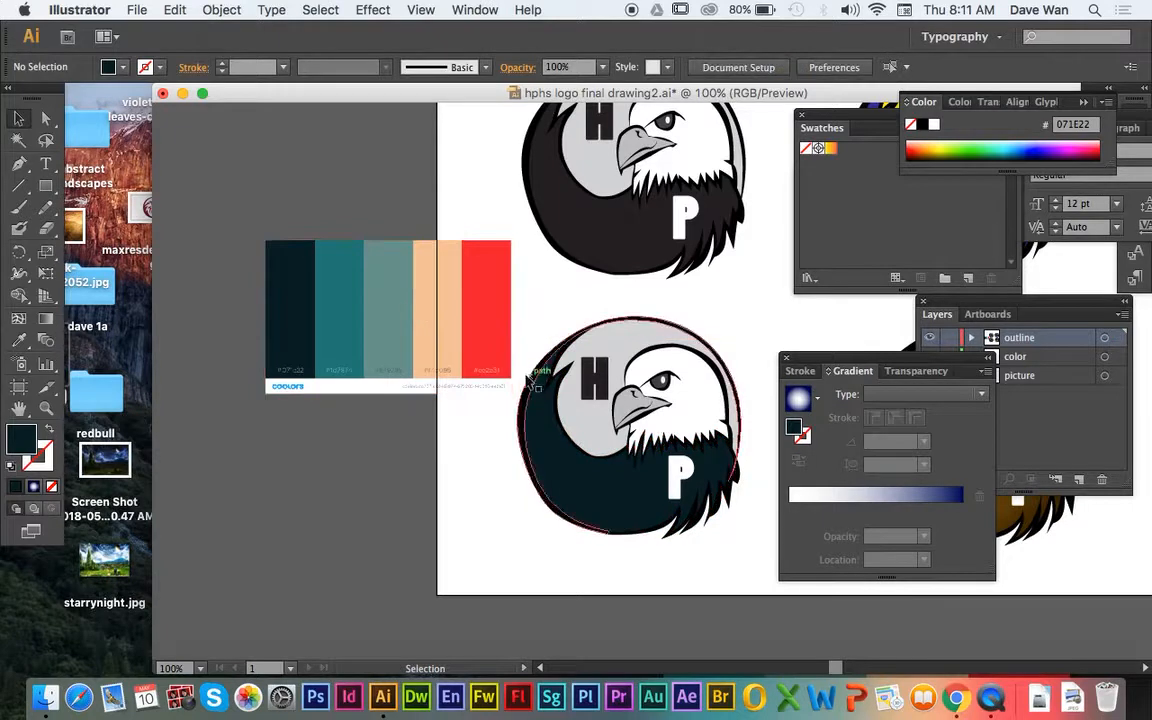
# Fill the same logo's beak with the palette's peach, F4C095, using the Eyedropper, and deselect it
pyautogui.click(628, 405)
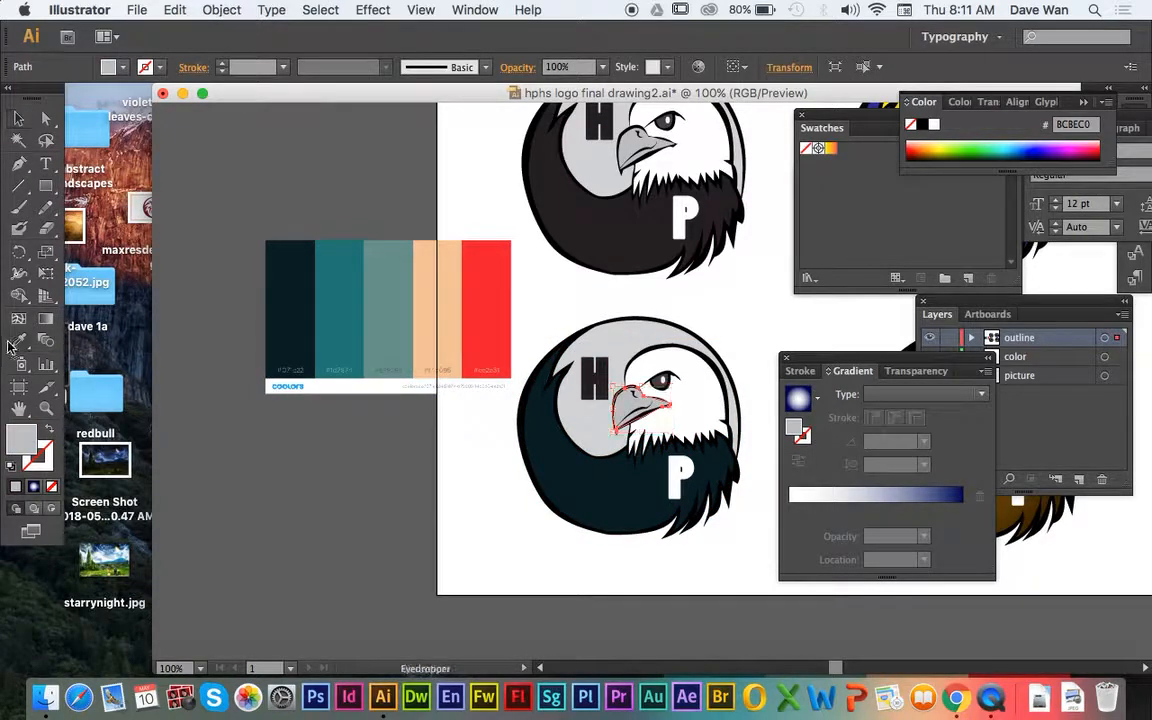
pyautogui.click(19, 340)
pyautogui.click(432, 320)
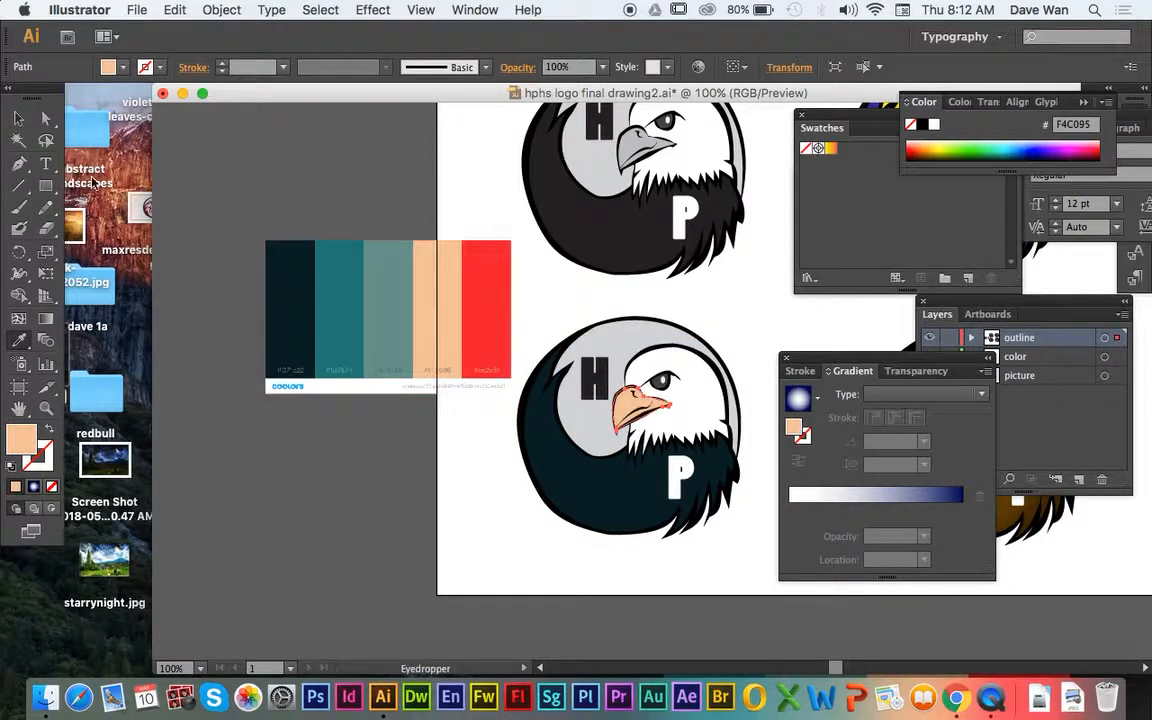
pyautogui.click(19, 118)
pyautogui.click(267, 175)
# Fill the grey area behind the eagle's head with the palette's red, EE2E31, and deselect it
pyautogui.click(590, 425)
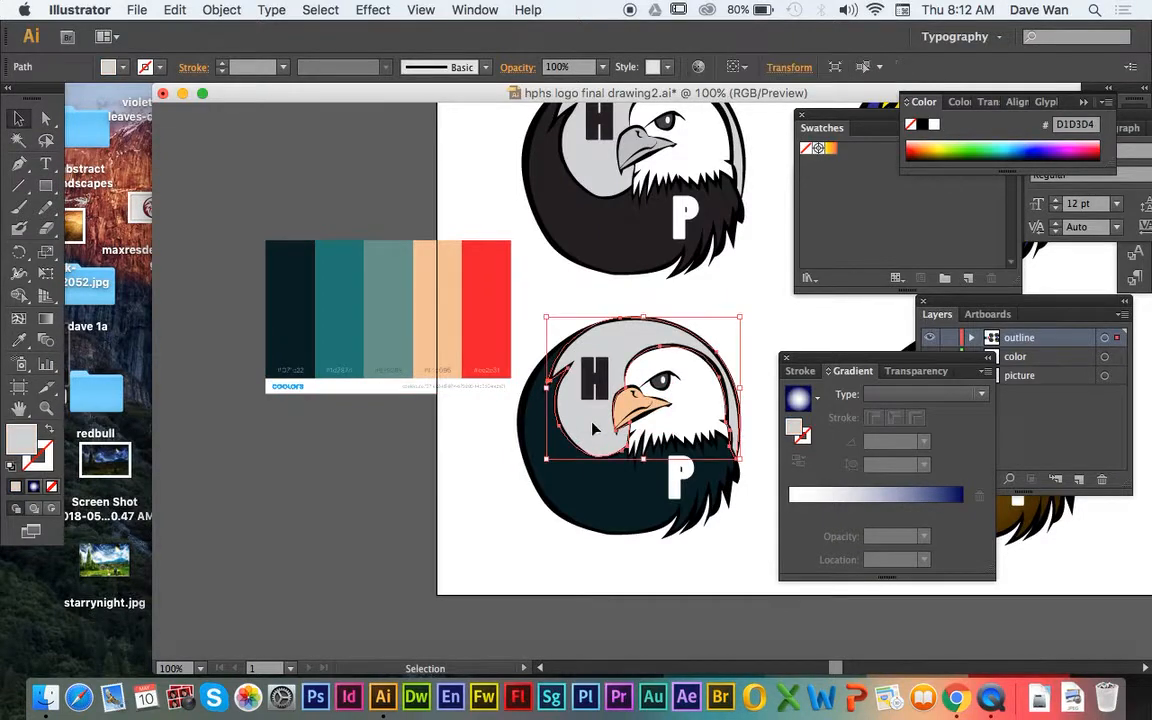
pyautogui.click(12, 341)
pyautogui.click(481, 322)
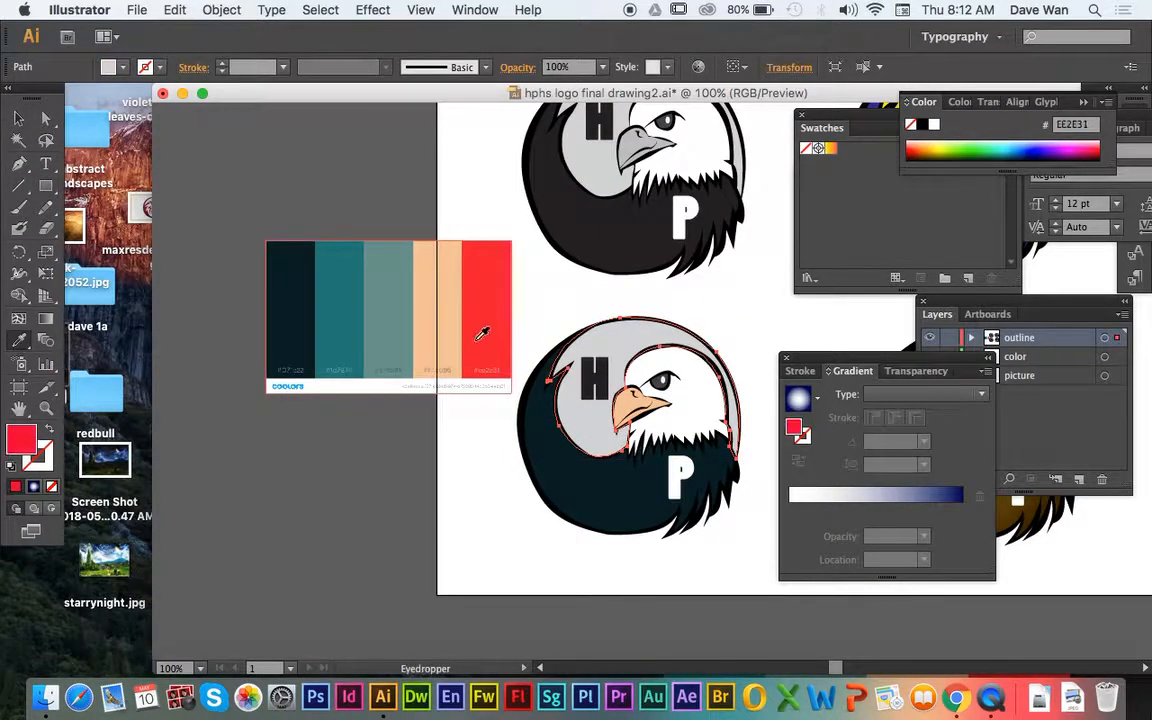
pyautogui.click(19, 118)
pyautogui.click(267, 175)
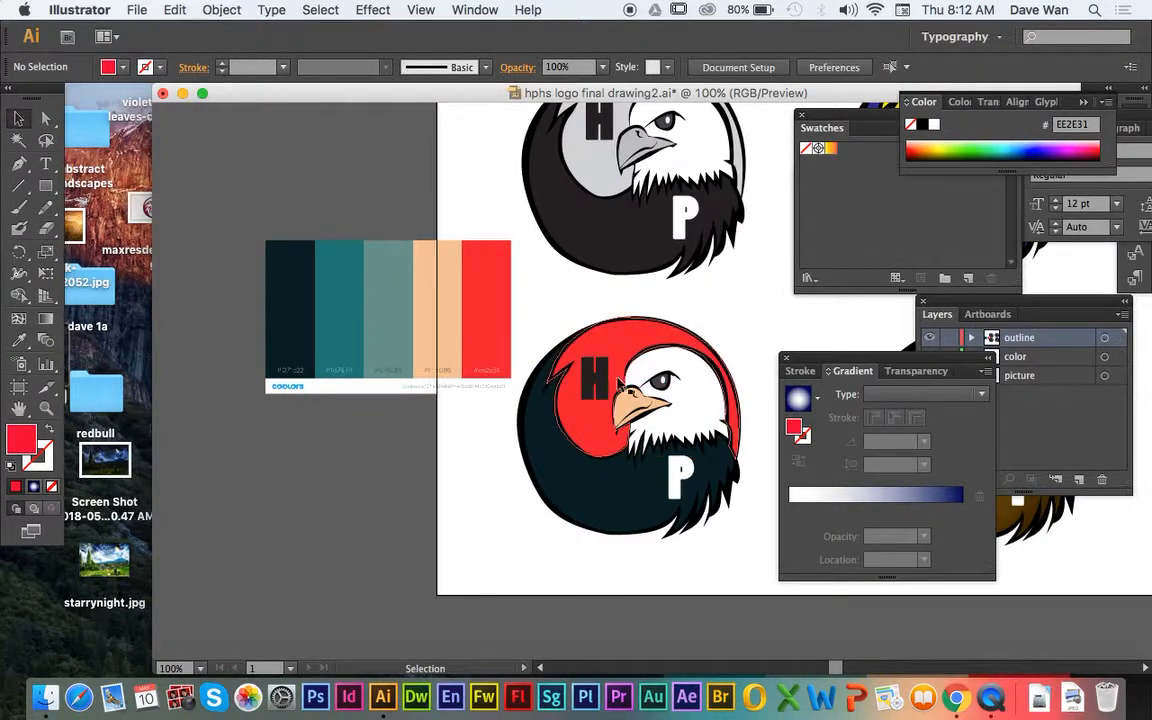
# Fill the eagle's eye with the palette's teal, 1D7874, using the Eyedropper, and deselect it
pyautogui.click(655, 385)
pyautogui.click(658, 383)
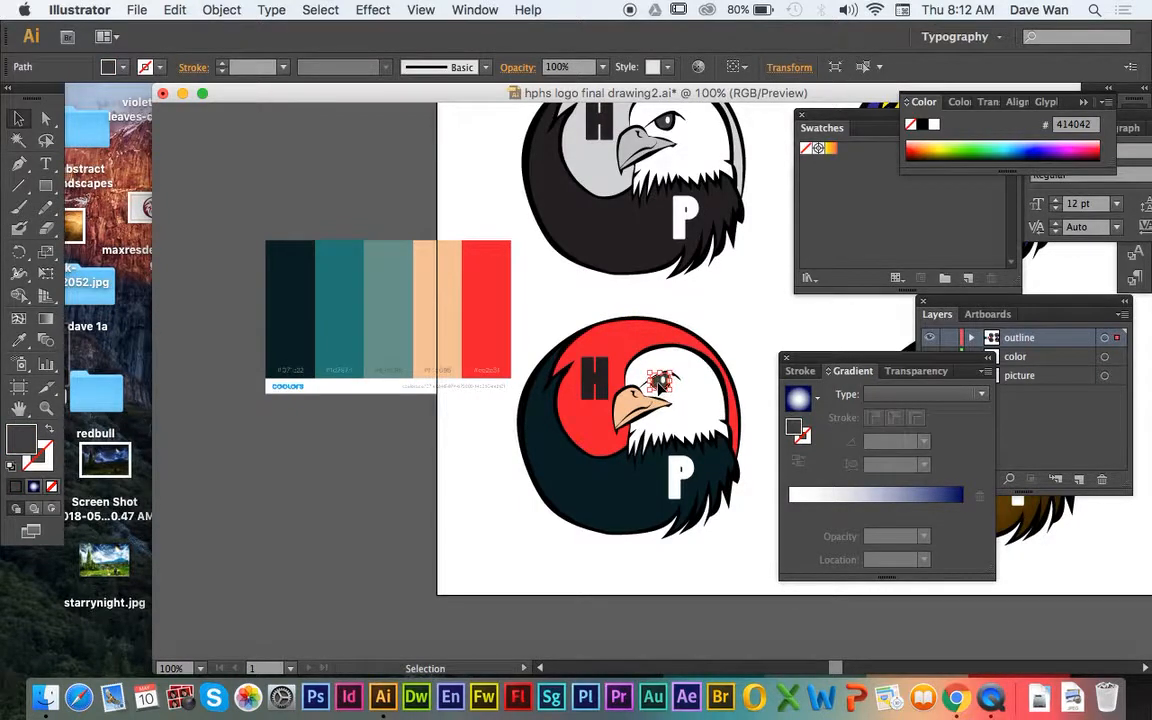
pyautogui.click(23, 341)
pyautogui.click(335, 318)
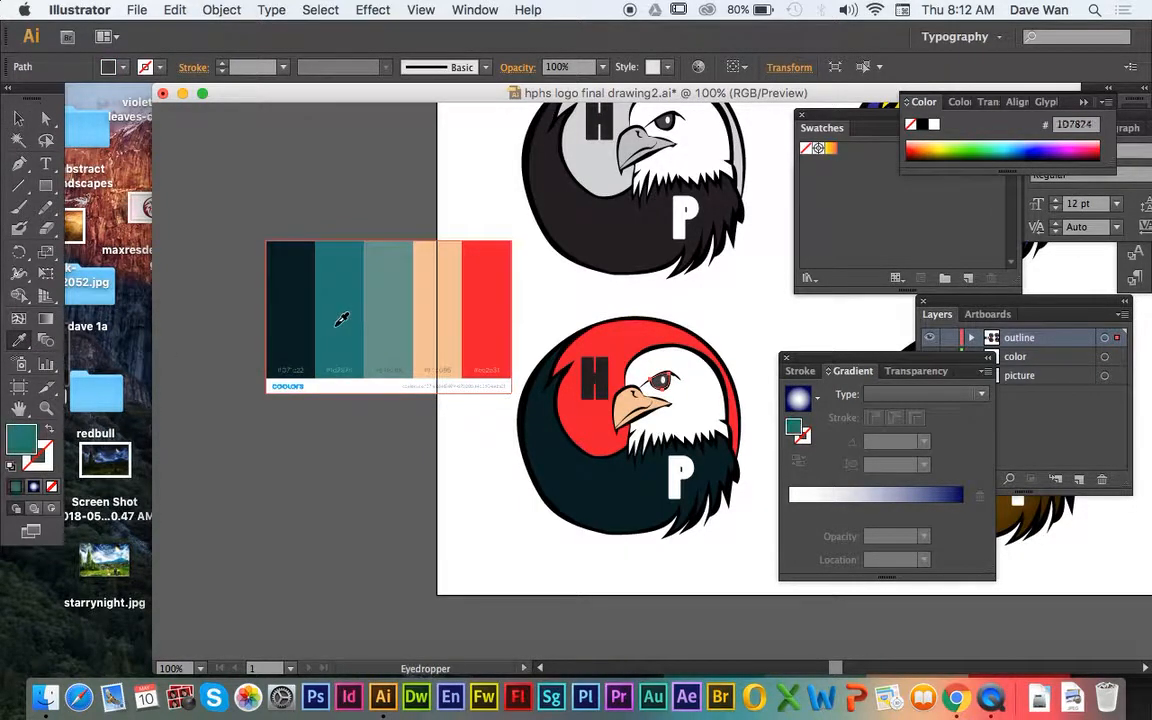
pyautogui.click(393, 325)
pyautogui.click(344, 324)
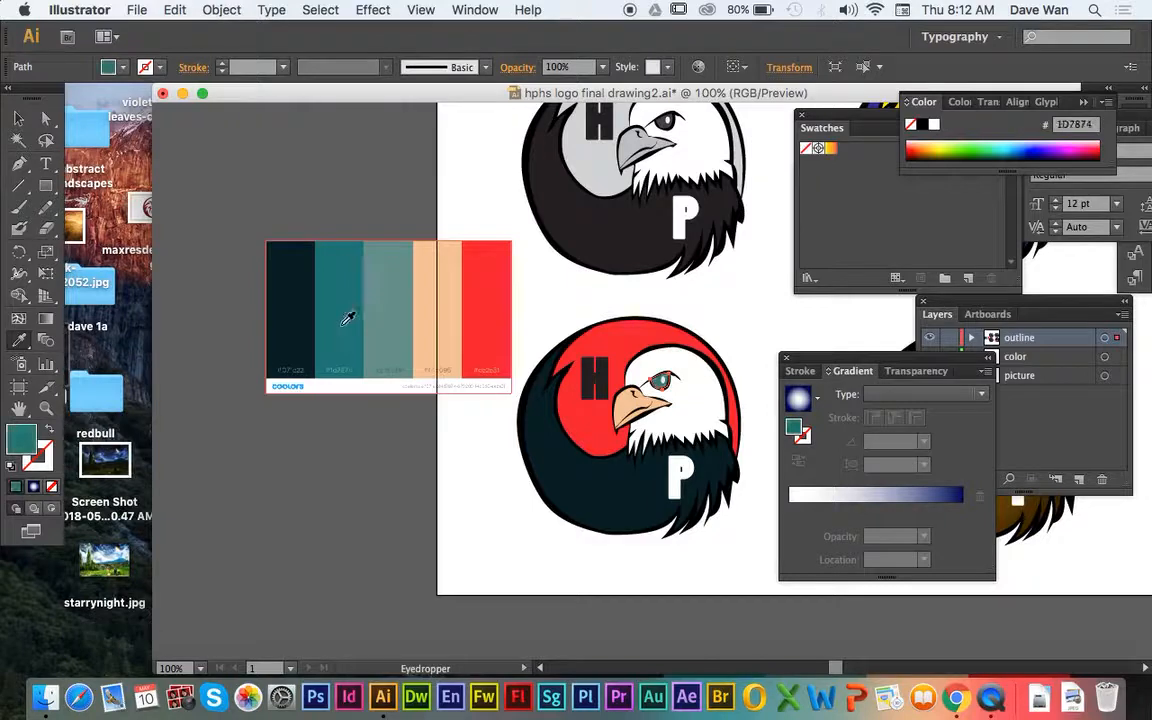
pyautogui.click(18, 118)
pyautogui.click(210, 191)
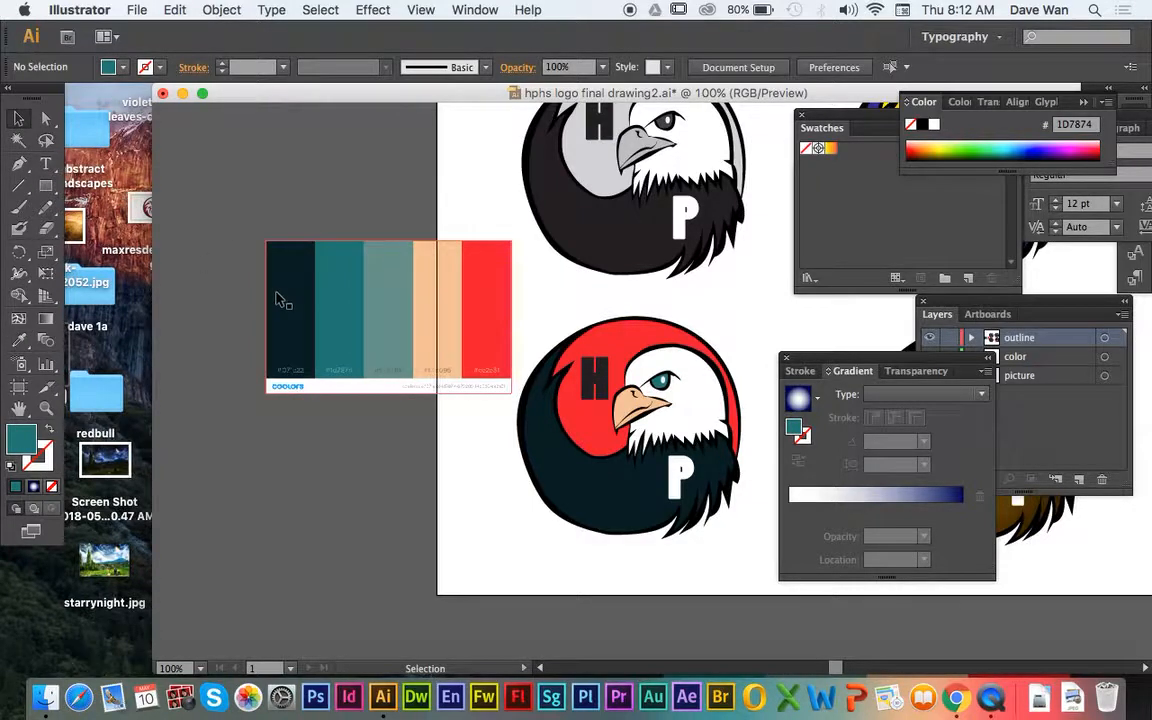
# Apply the white-to-dark-blue gradient to the body feathers and set its type to Linear
pyautogui.press('super+equal')
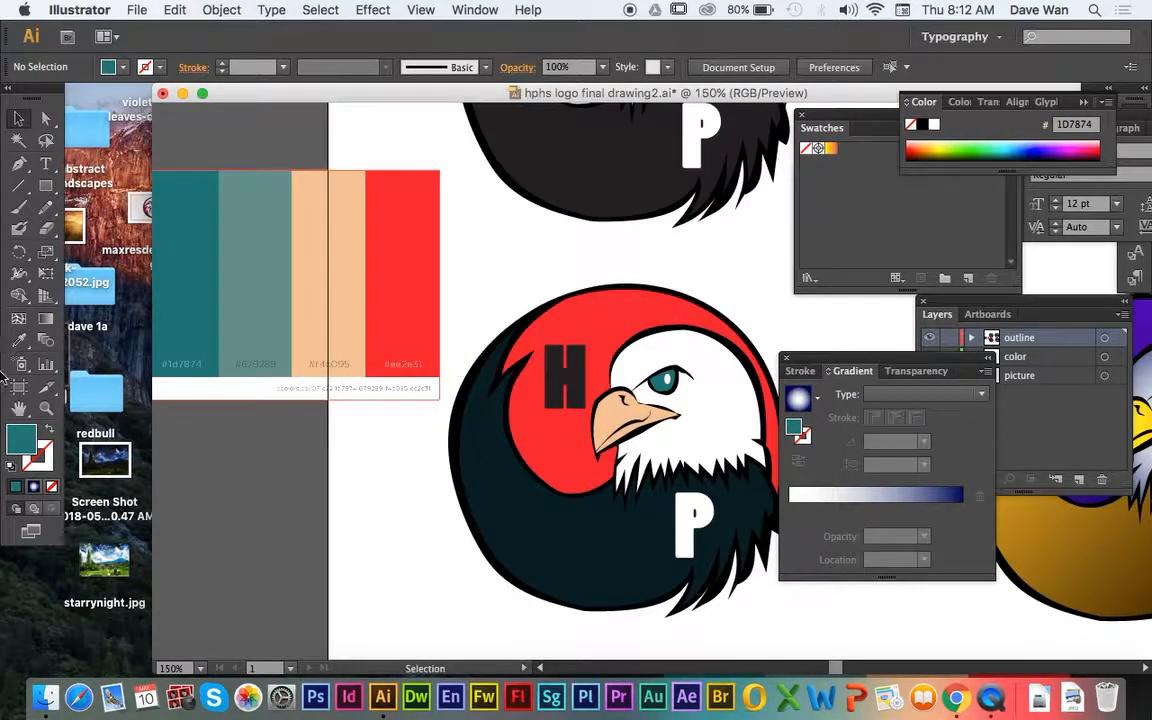
pyautogui.click(18, 407)
pyautogui.moveTo(257, 465); pyautogui.dragTo(185, 402)
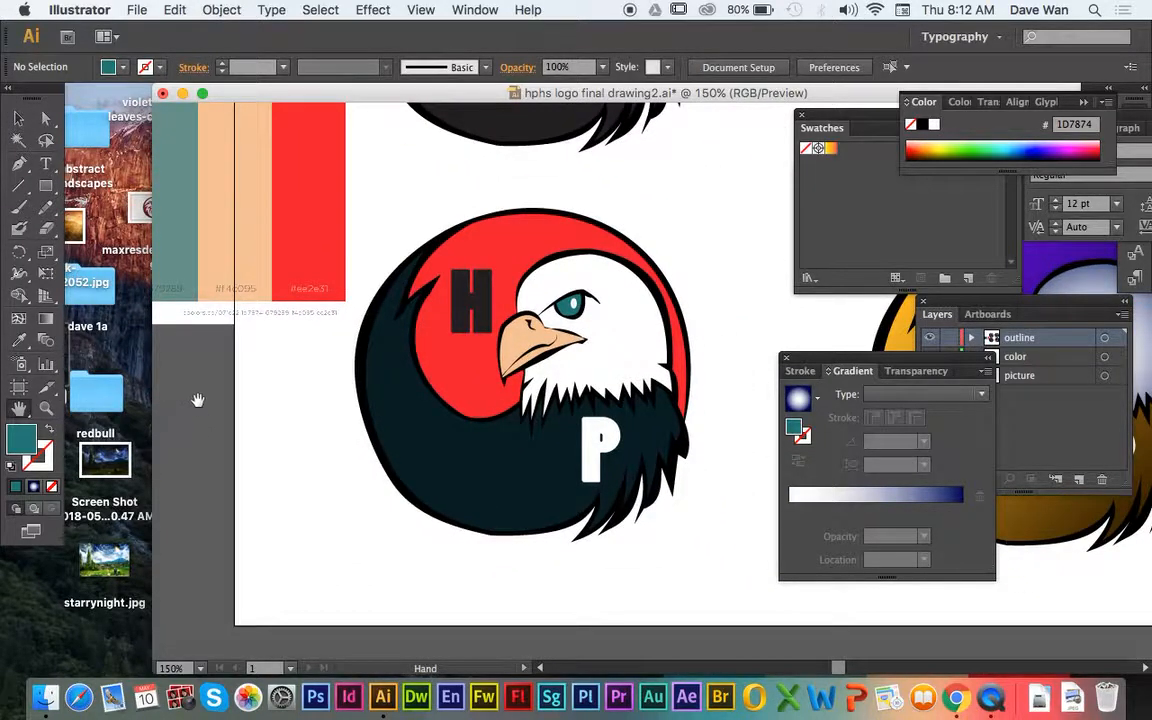
pyautogui.click(18, 118)
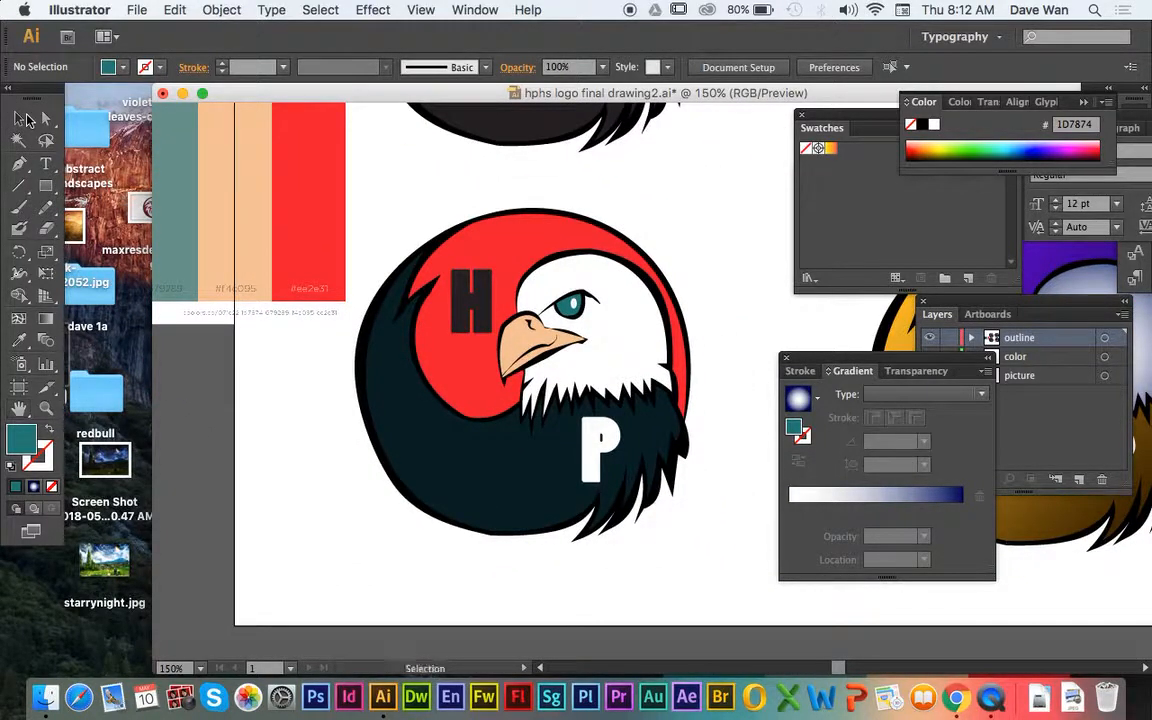
pyautogui.click(480, 524)
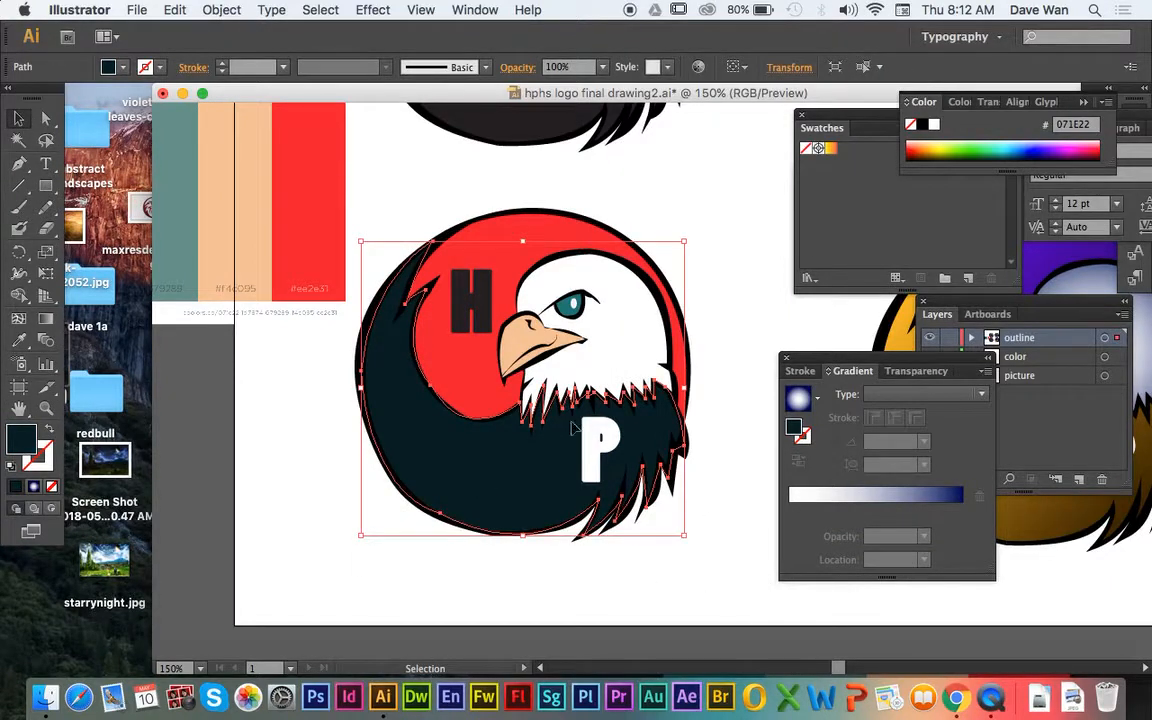
pyautogui.click(797, 511)
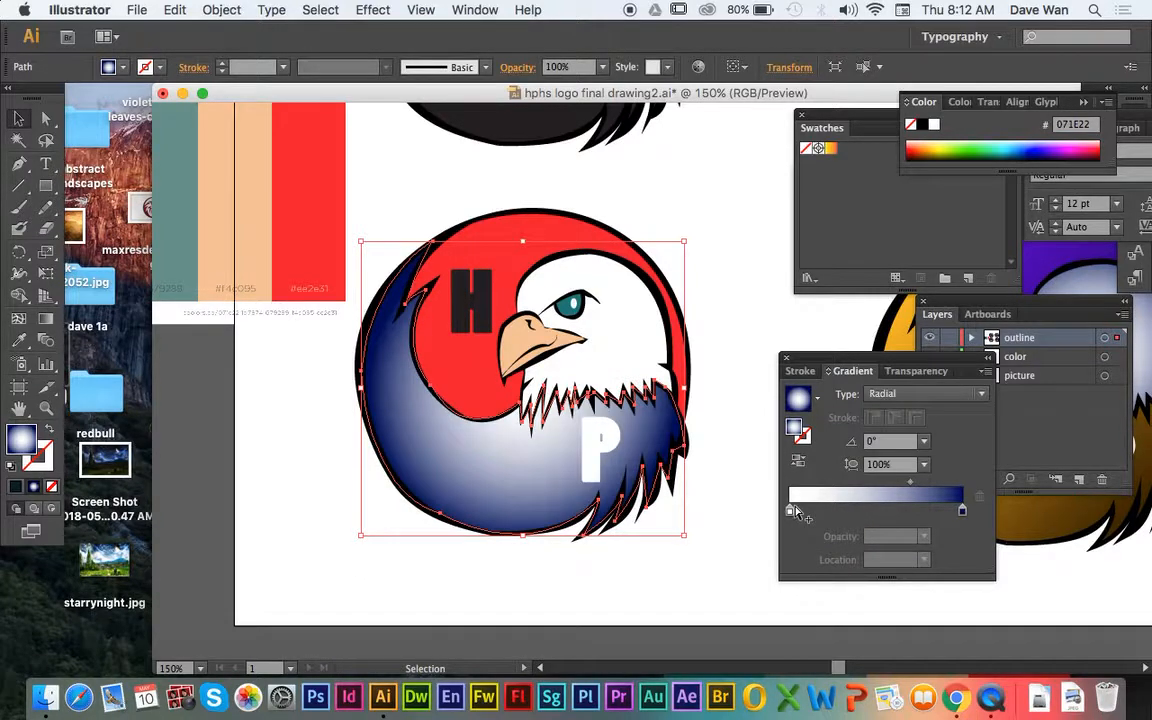
pyautogui.click(913, 394)
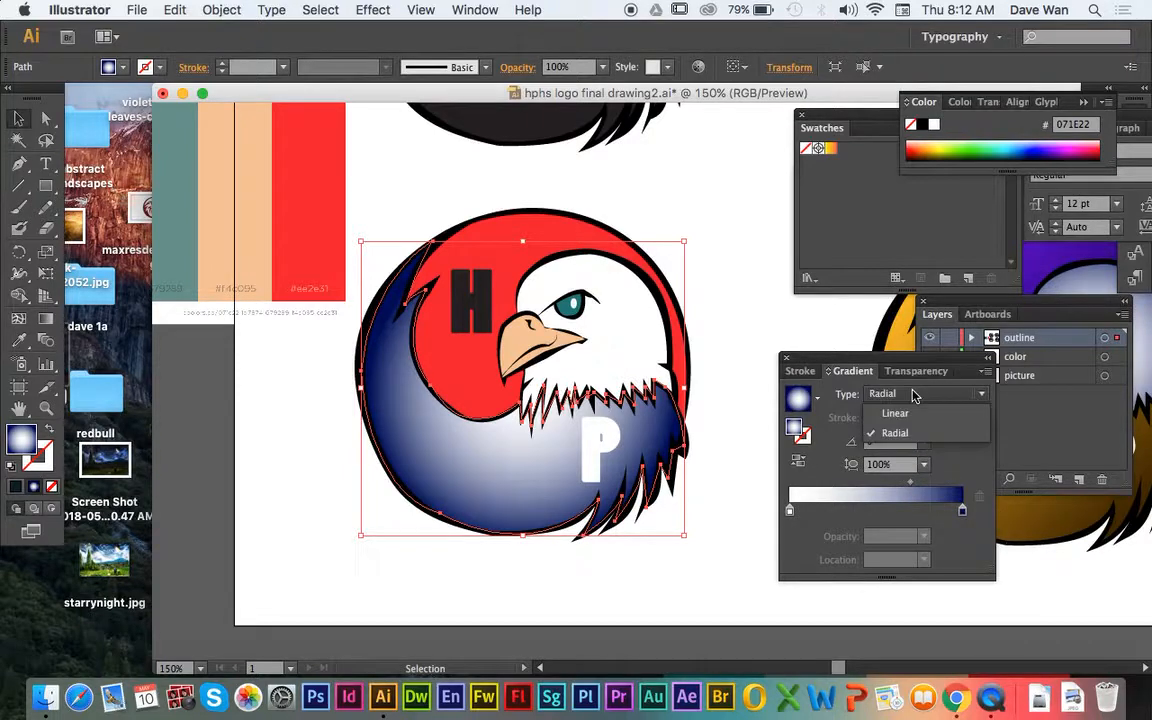
pyautogui.click(913, 414)
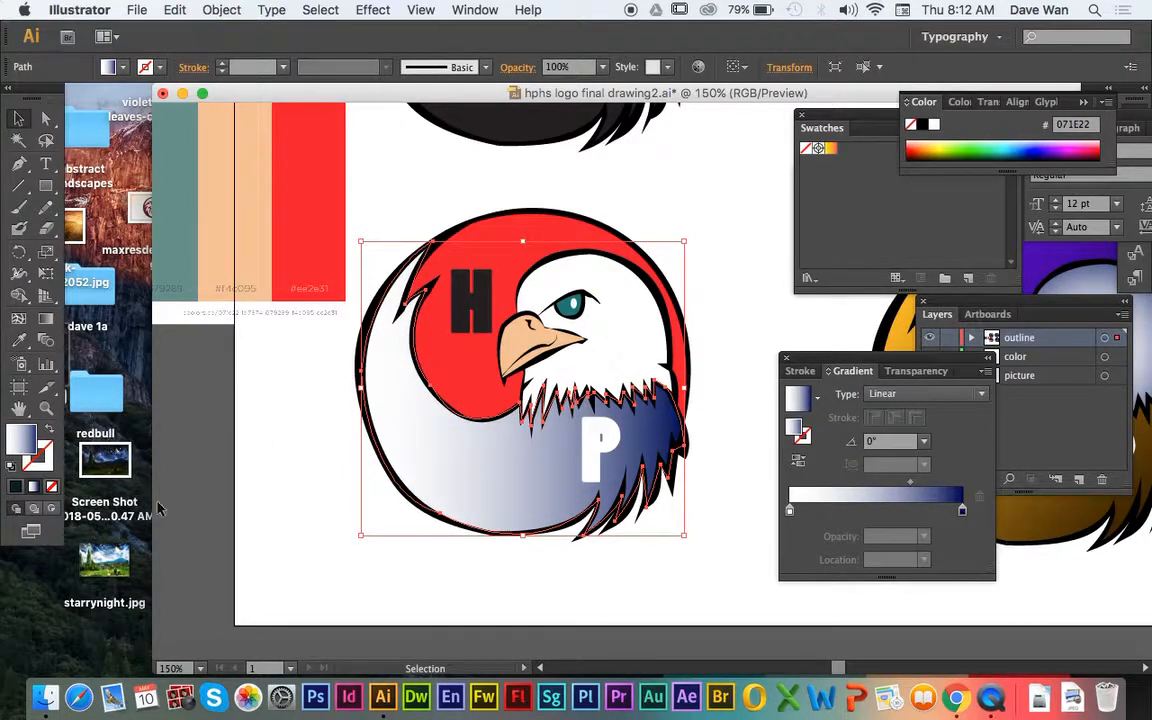
# Try recolouring the body gradient's white start stop by sampling the palette's 071E22 with the Eyedropper, and undo the sampled fill
pyautogui.click(18, 410)
pyautogui.moveTo(231, 437); pyautogui.dragTo(326, 518)
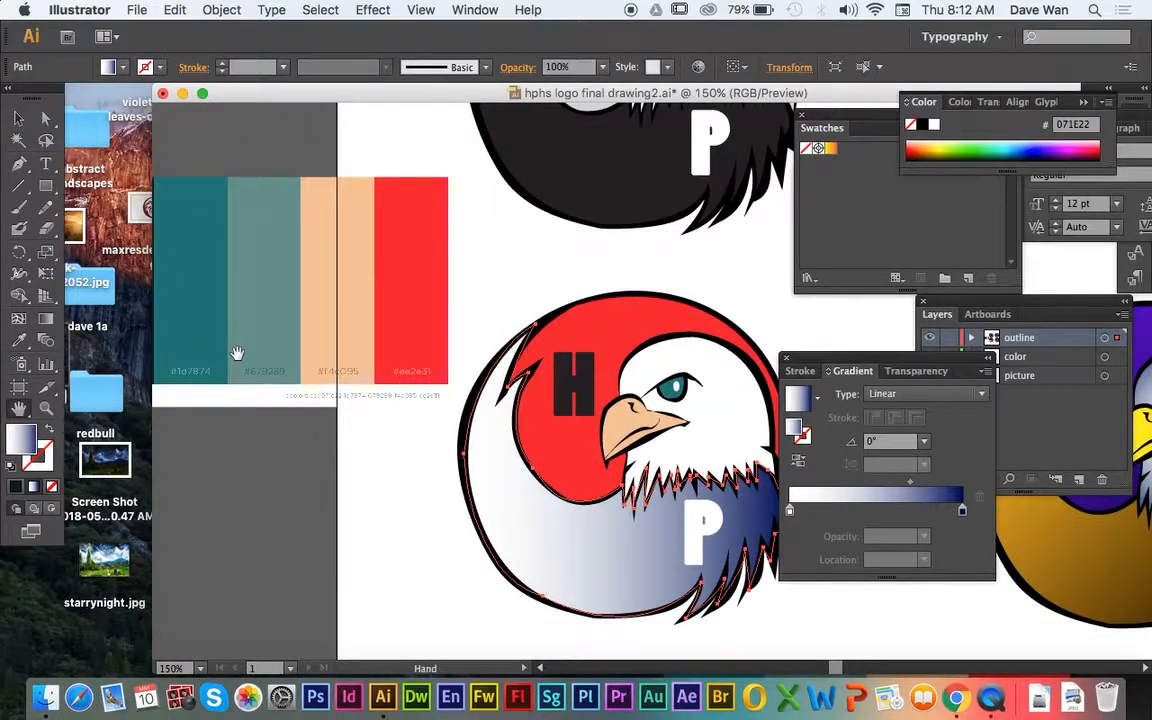
pyautogui.press('super+minus')
pyautogui.click(18, 117)
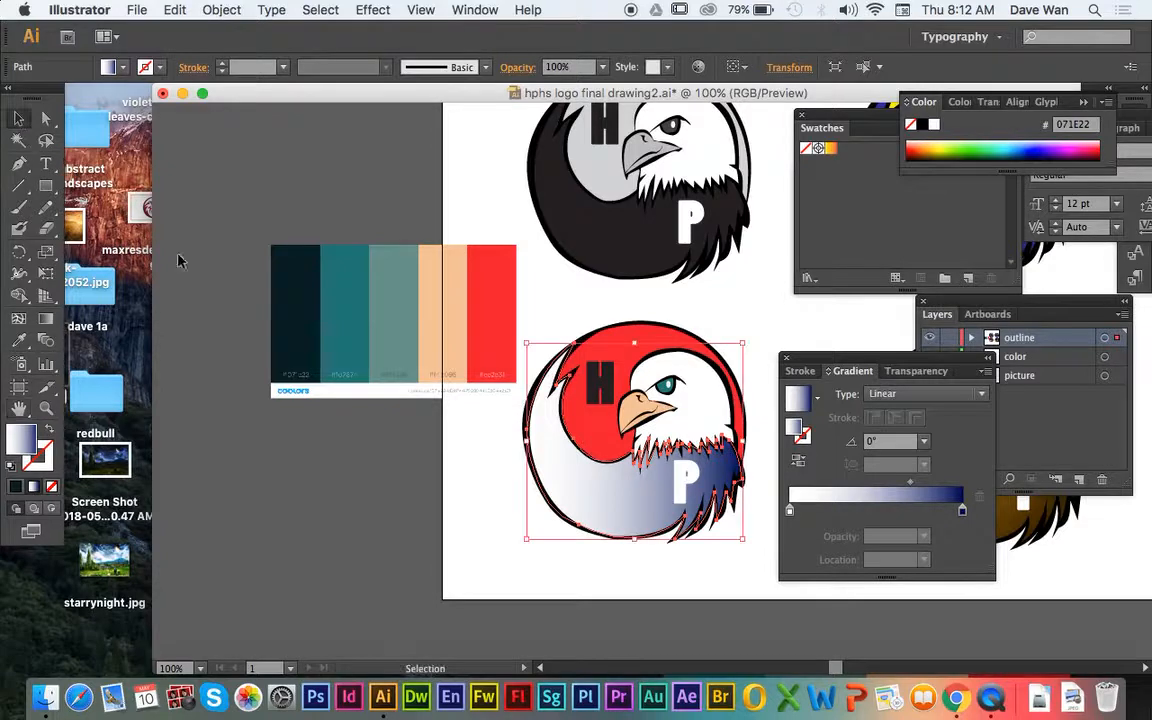
pyautogui.click(360, 463)
pyautogui.click(594, 492)
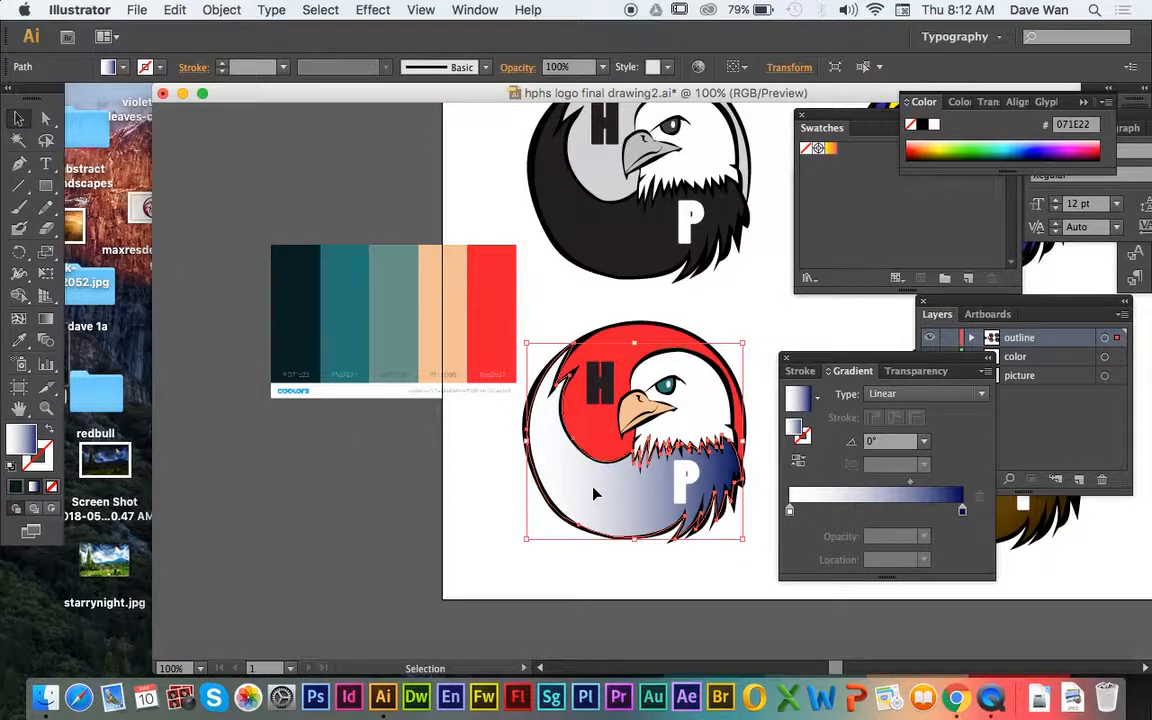
pyautogui.doubleClick(790, 511)
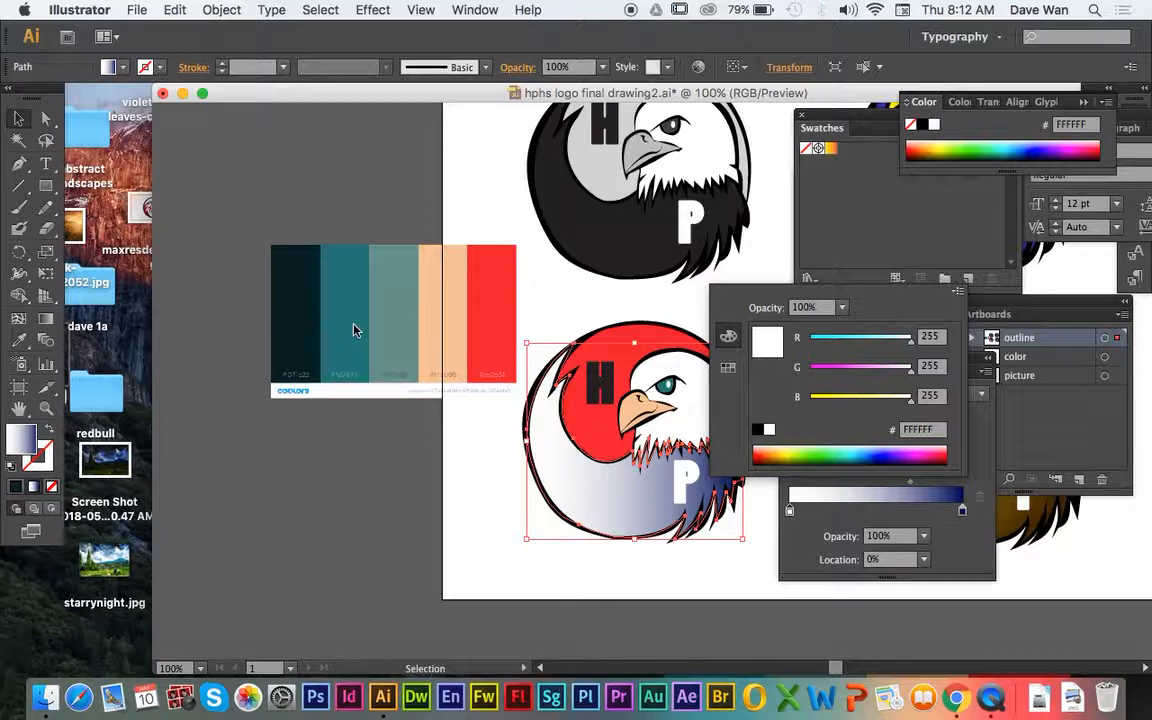
pyautogui.click(18, 340)
pyautogui.click(18, 340)
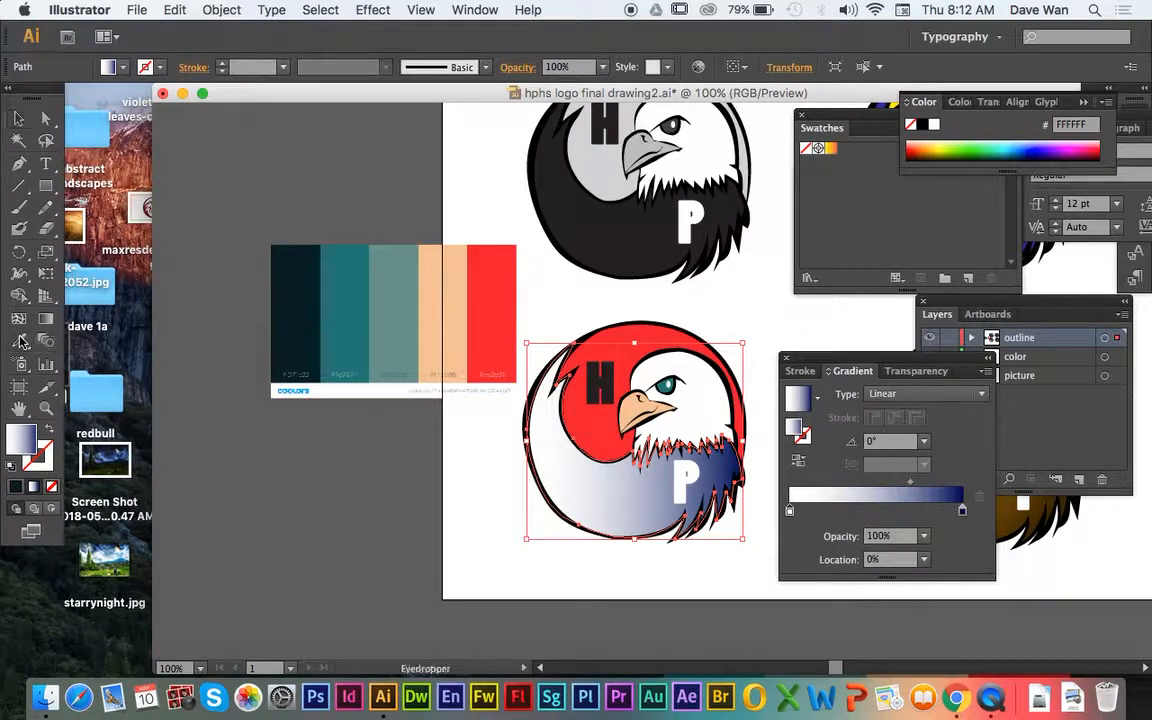
pyautogui.click(297, 323)
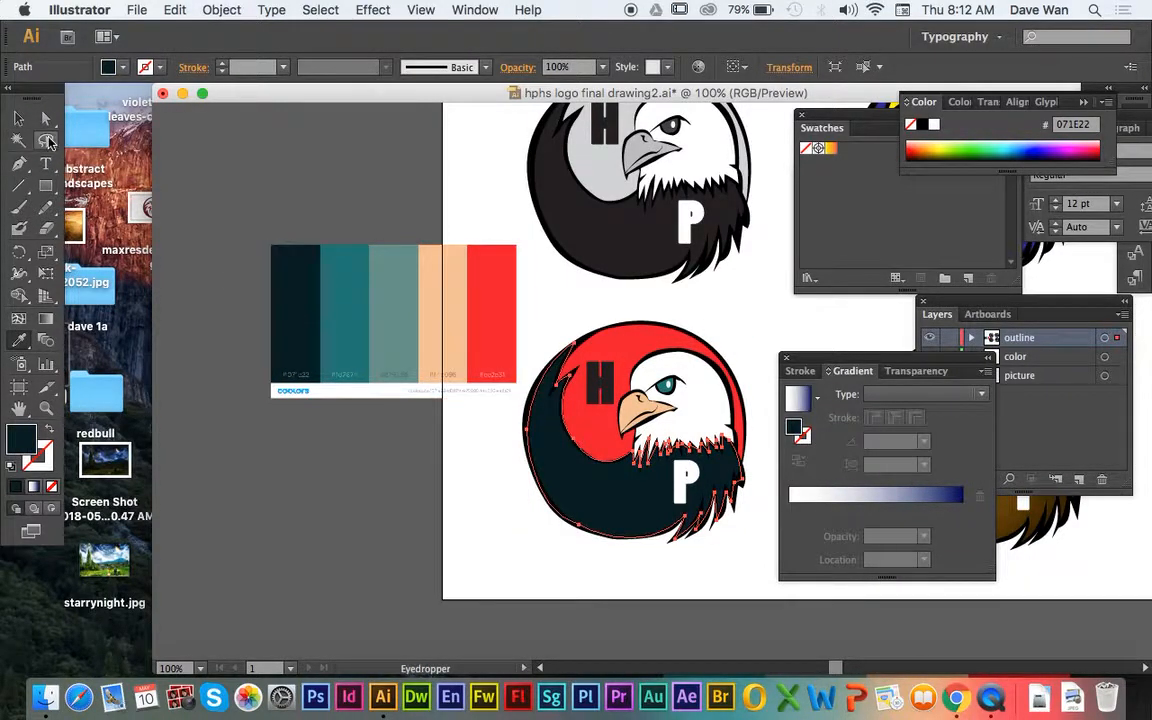
pyautogui.press('super+z')
# Deselect everything and try sampling the palette's 071E22 into the linear gradient's start stop while no object is selected
pyautogui.click(18, 118)
pyautogui.click(280, 359)
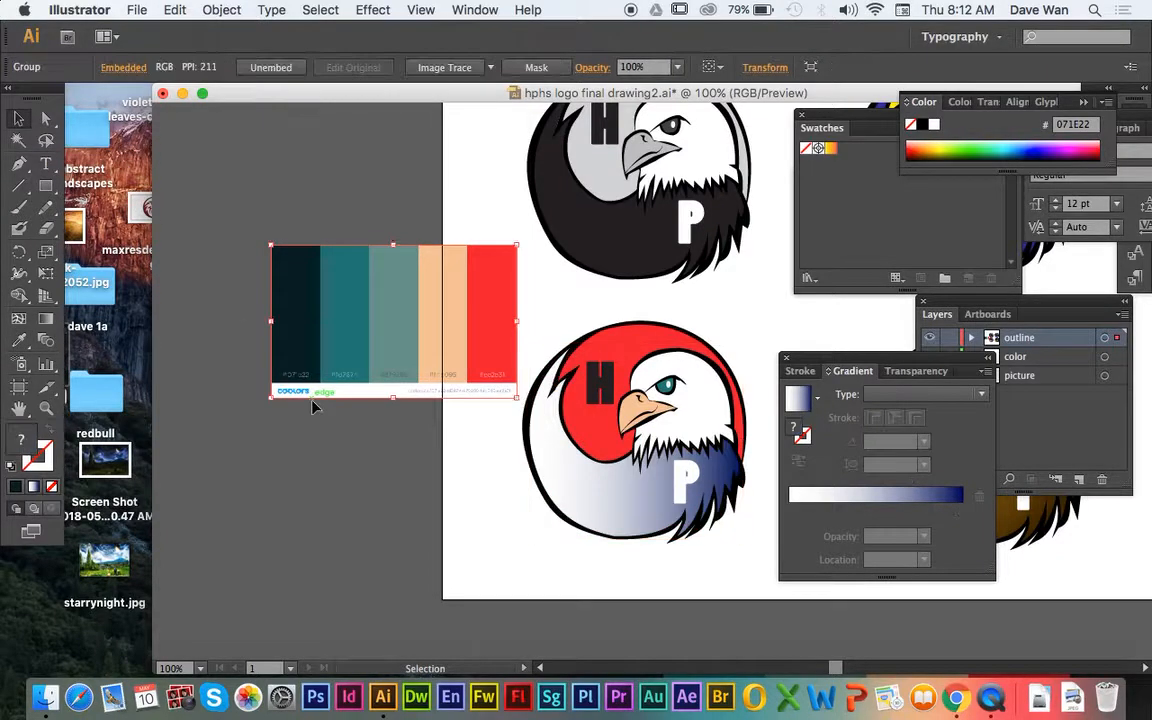
pyautogui.click(448, 487)
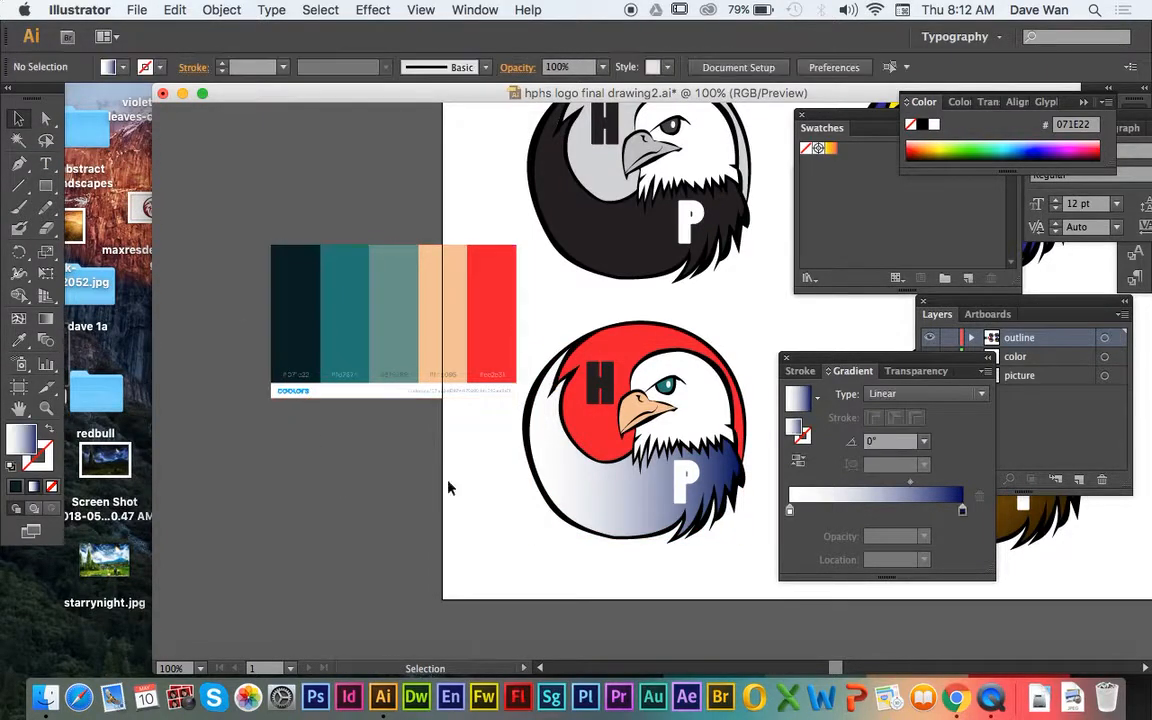
pyautogui.click(789, 512)
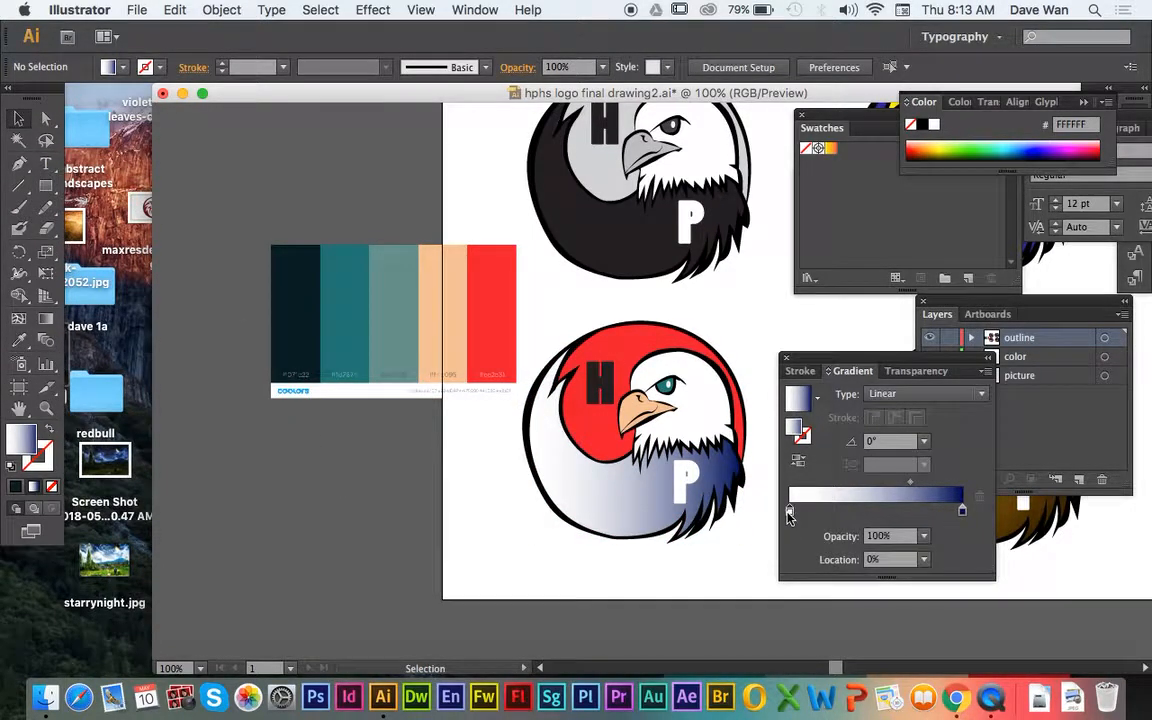
pyautogui.click(20, 342)
pyautogui.click(290, 318)
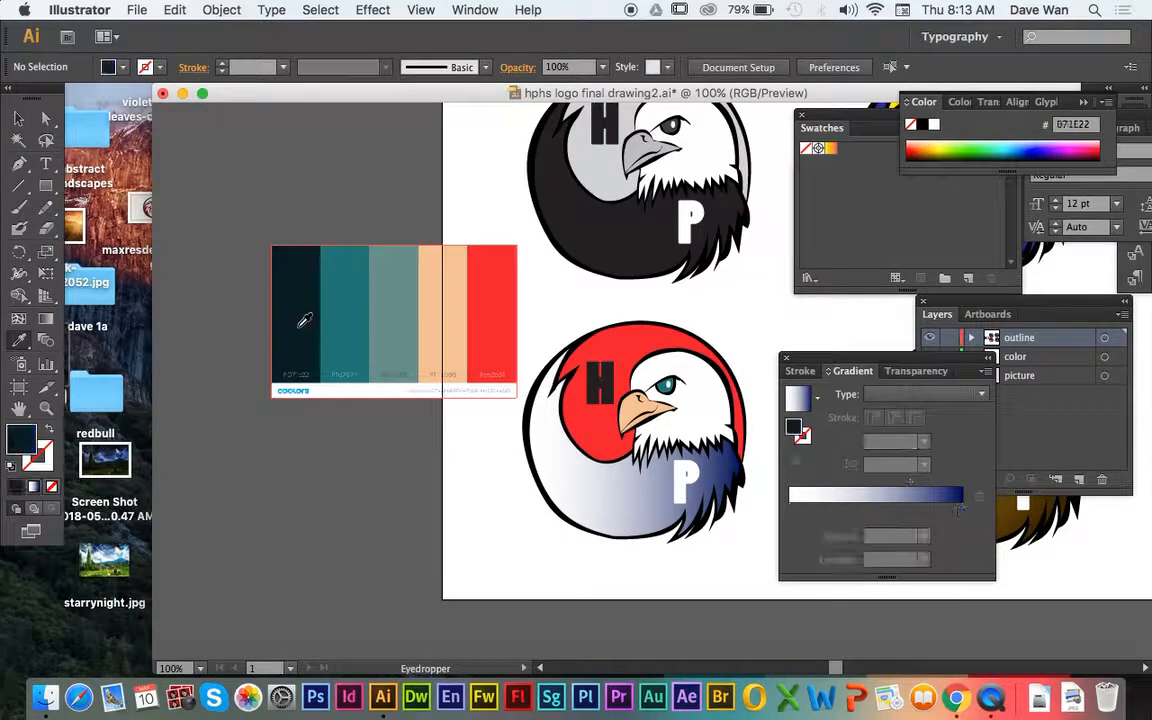
# Try again to sample the palette's 071E22 into the white start stop of the linear gradient with nothing selected
pyautogui.click(20, 119)
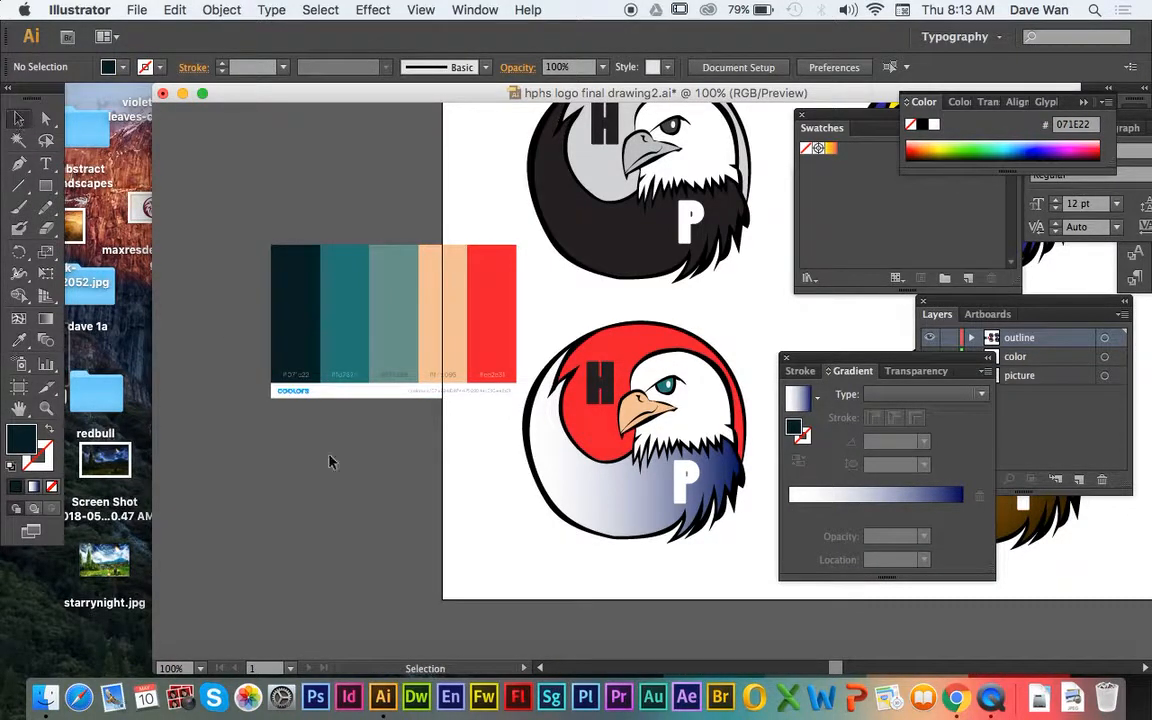
pyautogui.click(797, 398)
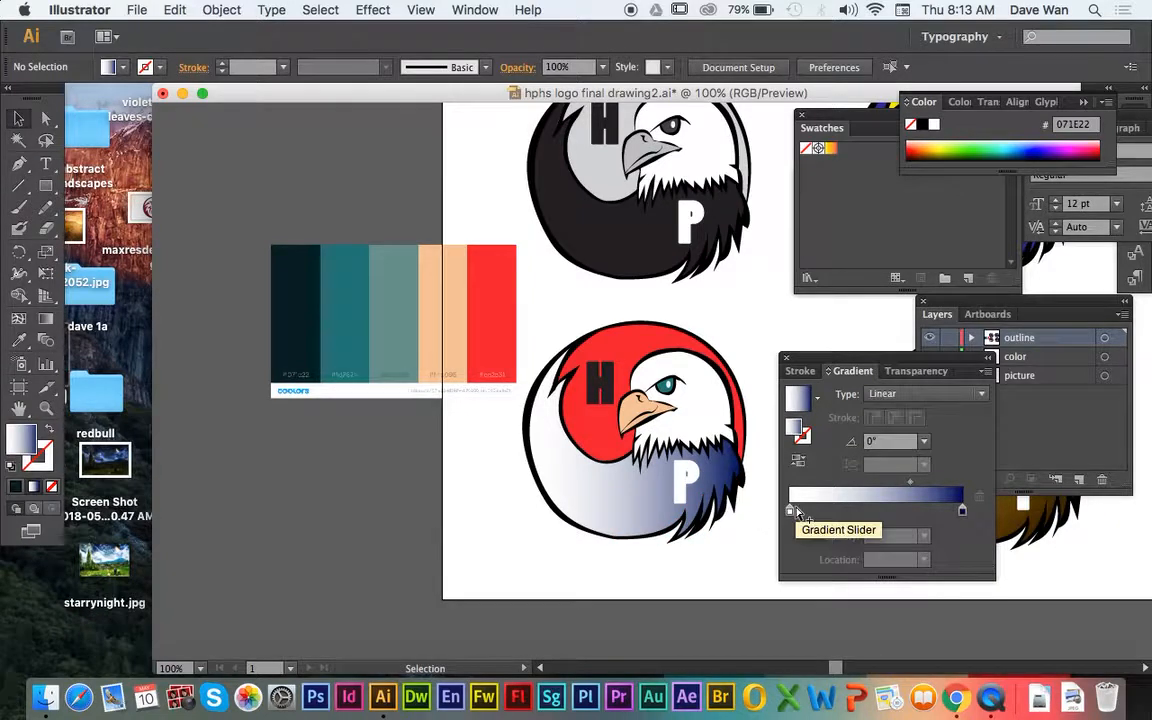
pyautogui.click(789, 510)
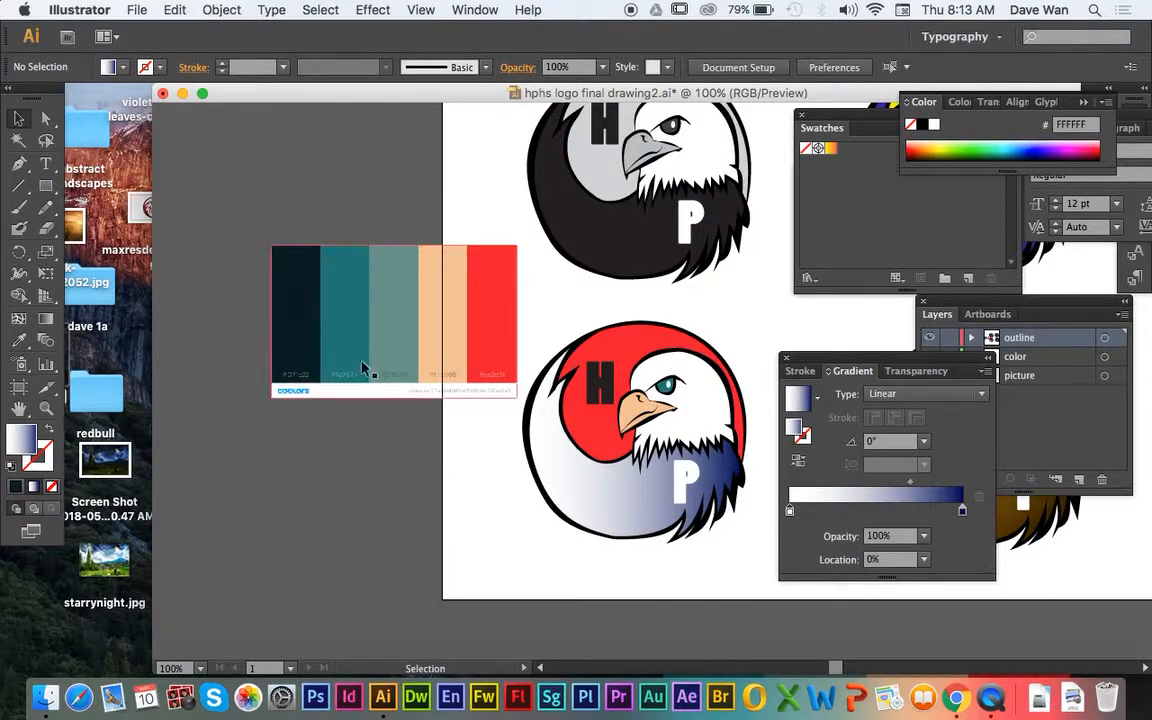
pyautogui.click(19, 340)
pyautogui.click(308, 322)
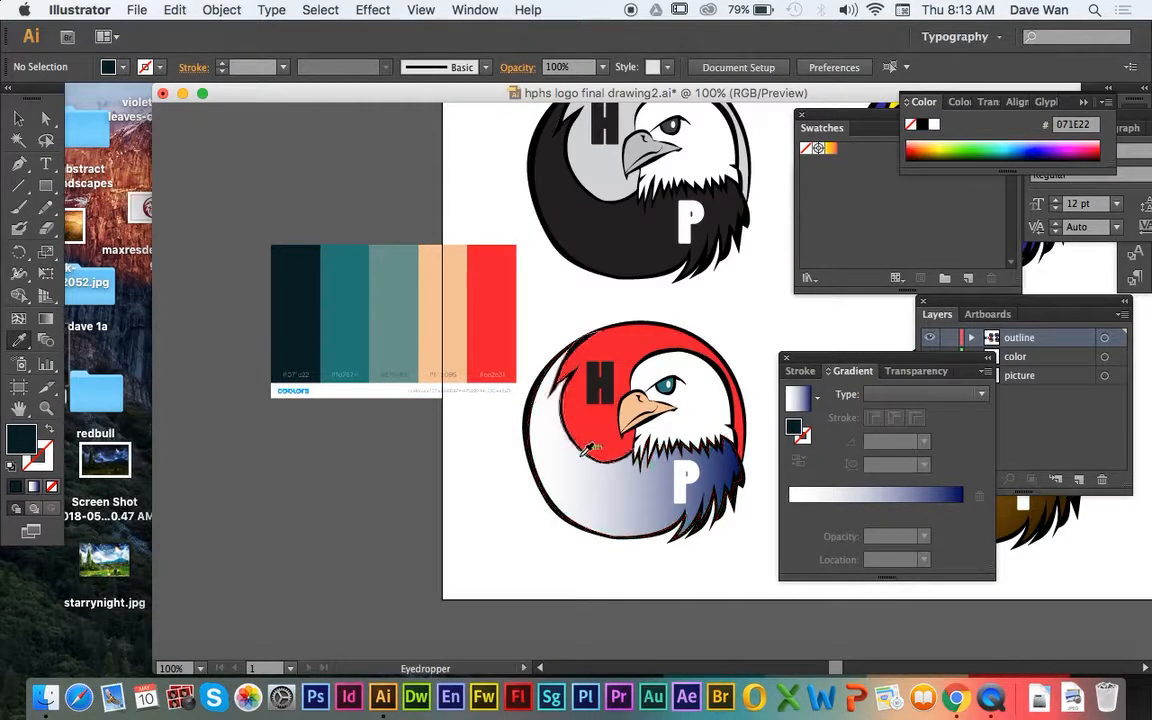
pyautogui.click(811, 510)
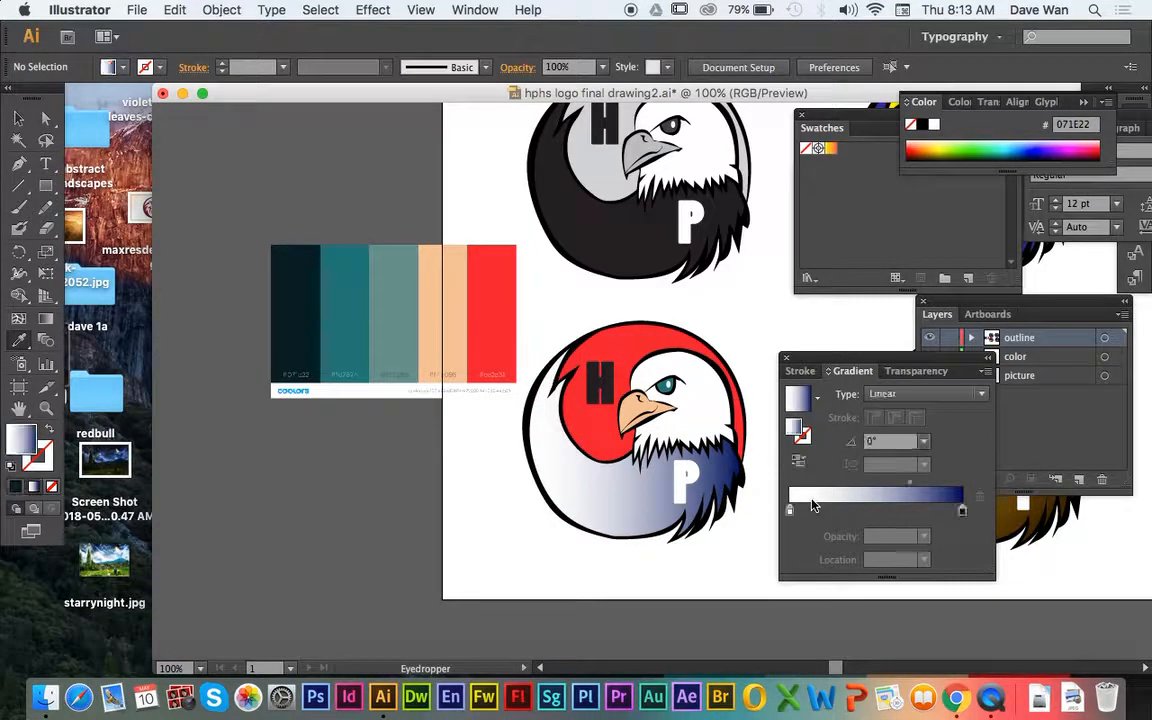
pyautogui.click(307, 315)
pyautogui.press('v')
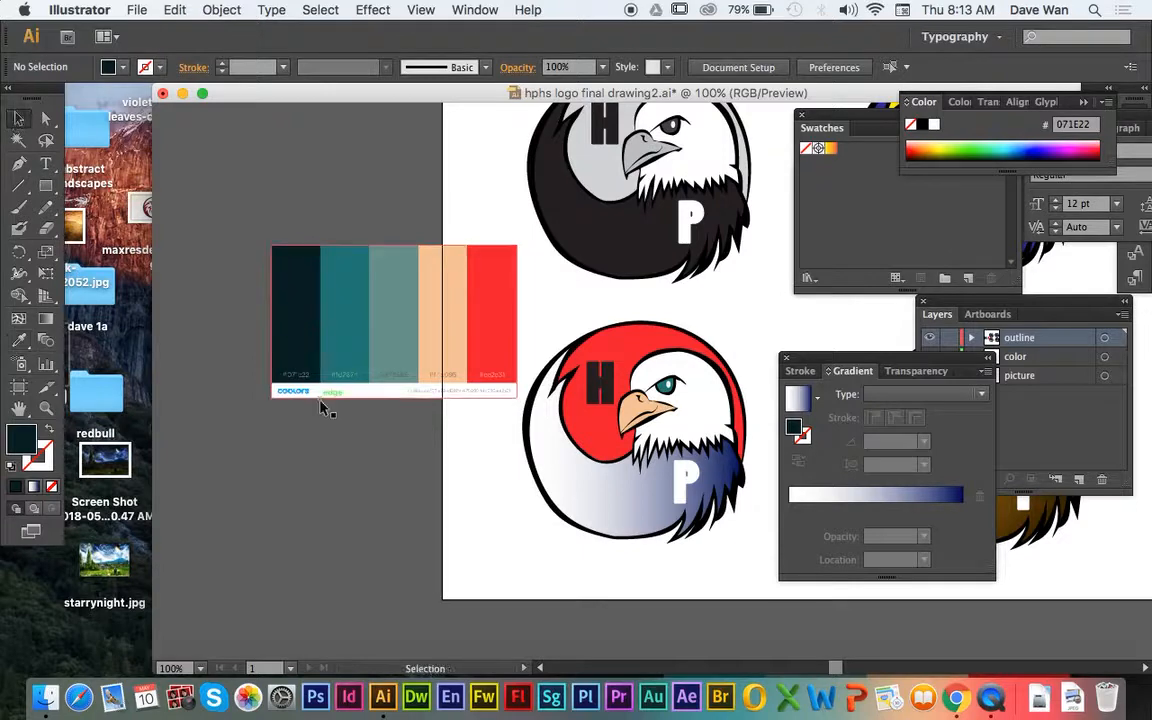
# Try opening the white start stop's colour for editing and sampling the palette's darkest swatch into it
pyautogui.press('g')
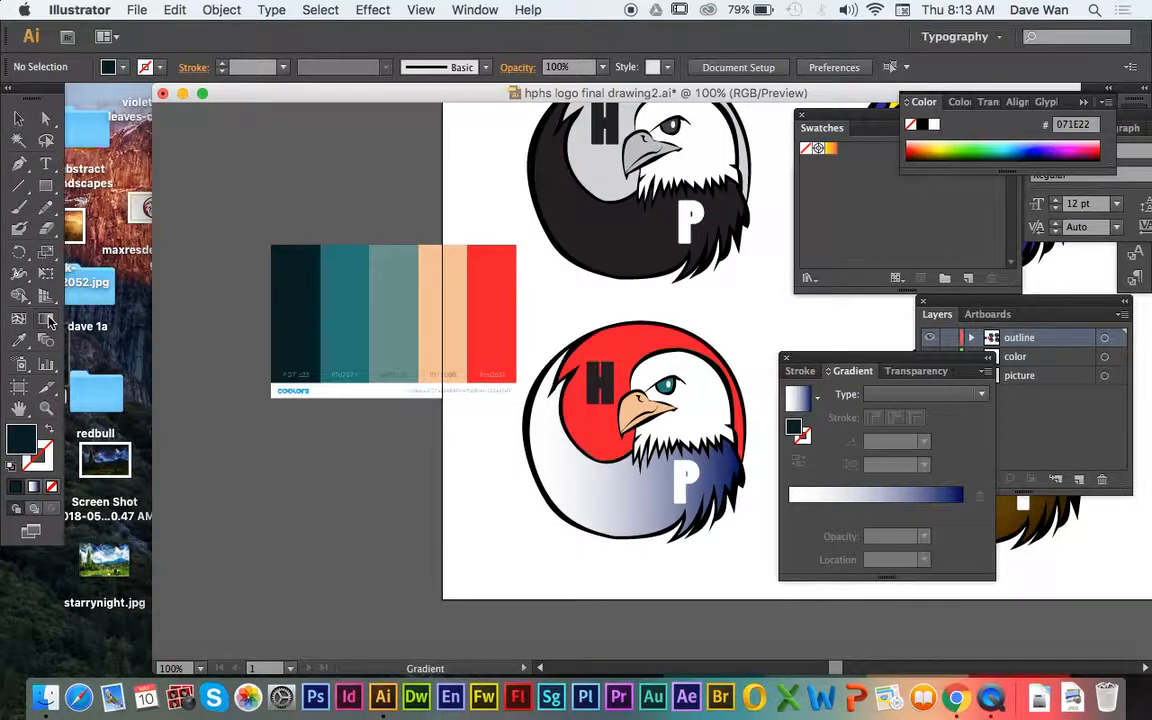
pyautogui.click(876, 497)
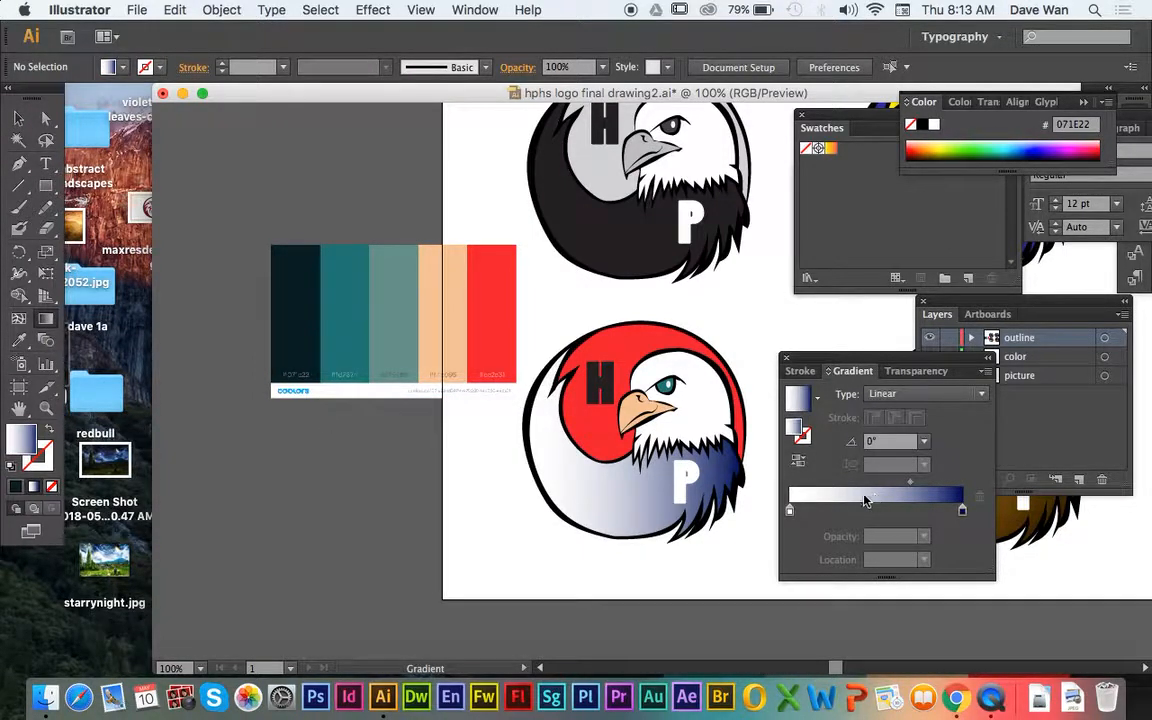
pyautogui.doubleClick(790, 511)
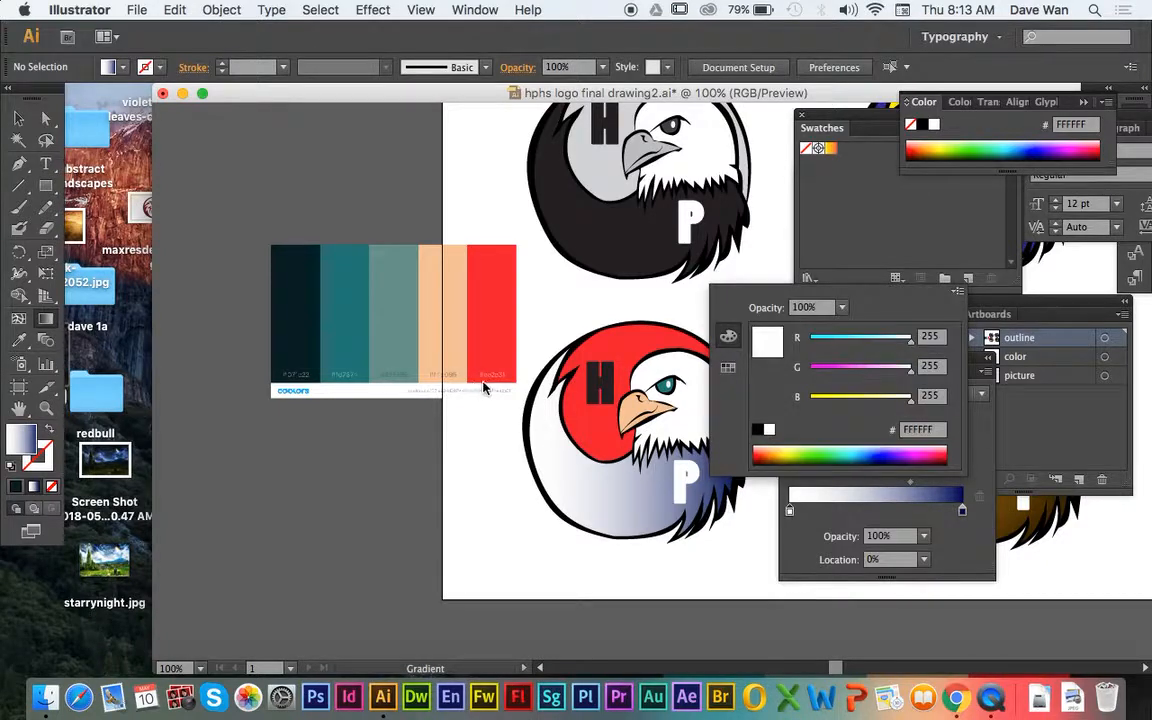
pyautogui.click(18, 346)
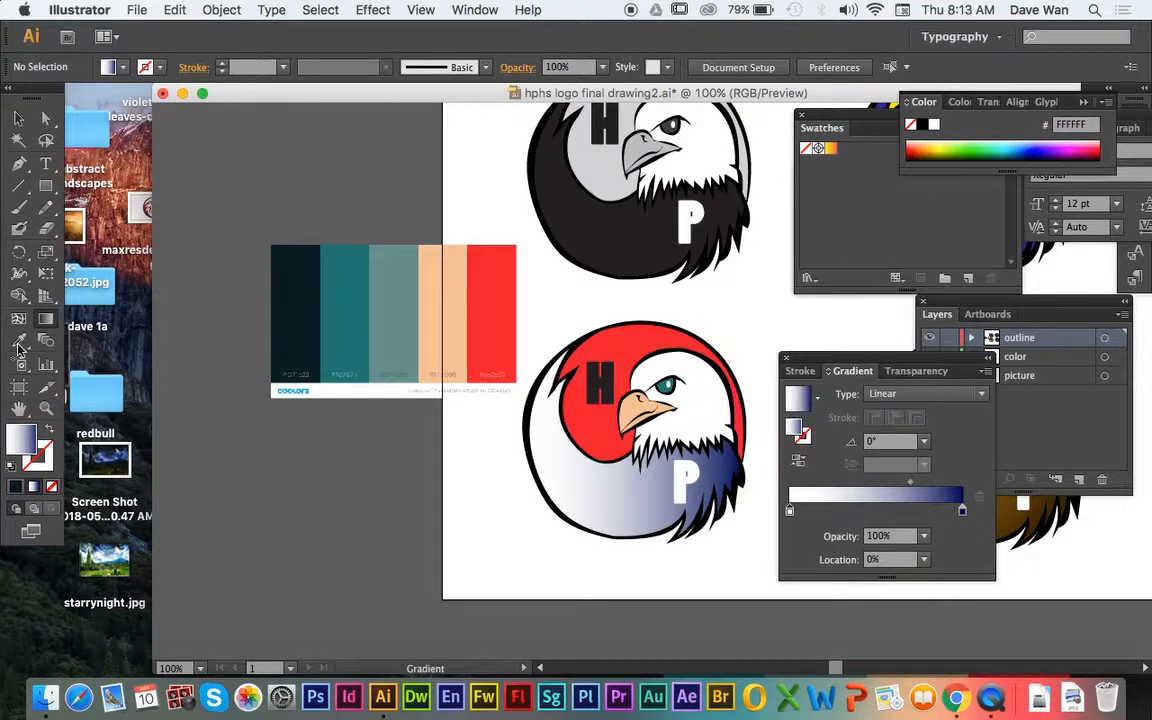
pyautogui.click(295, 330)
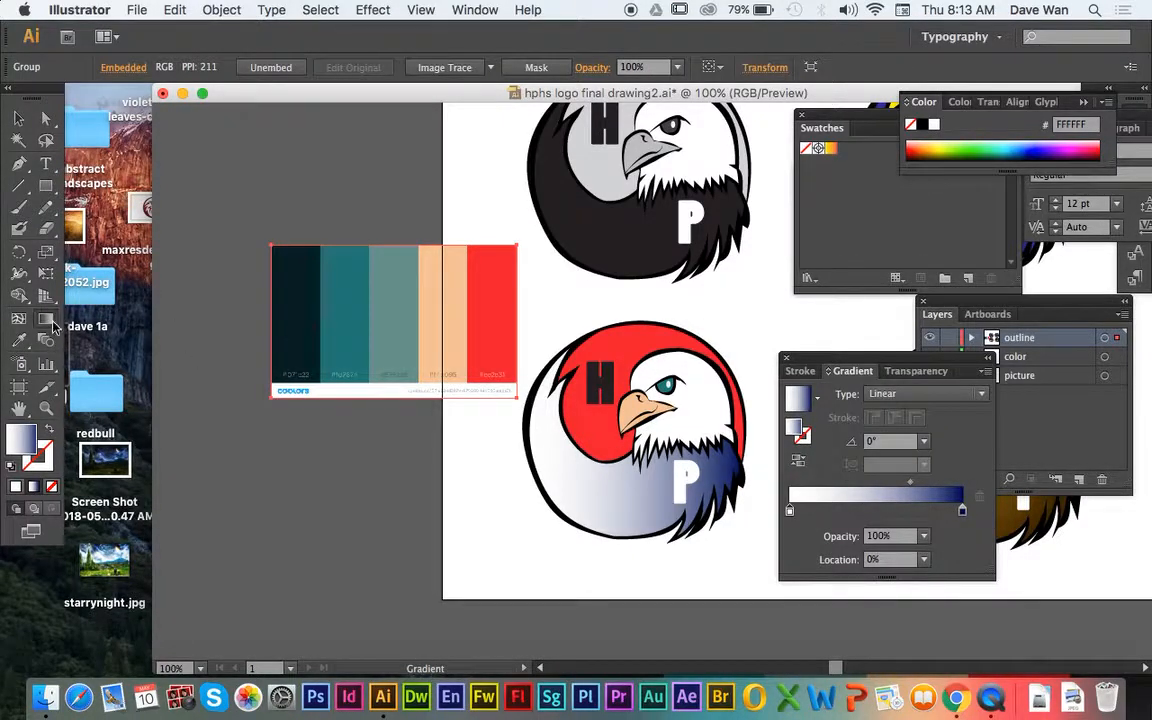
pyautogui.press('i')
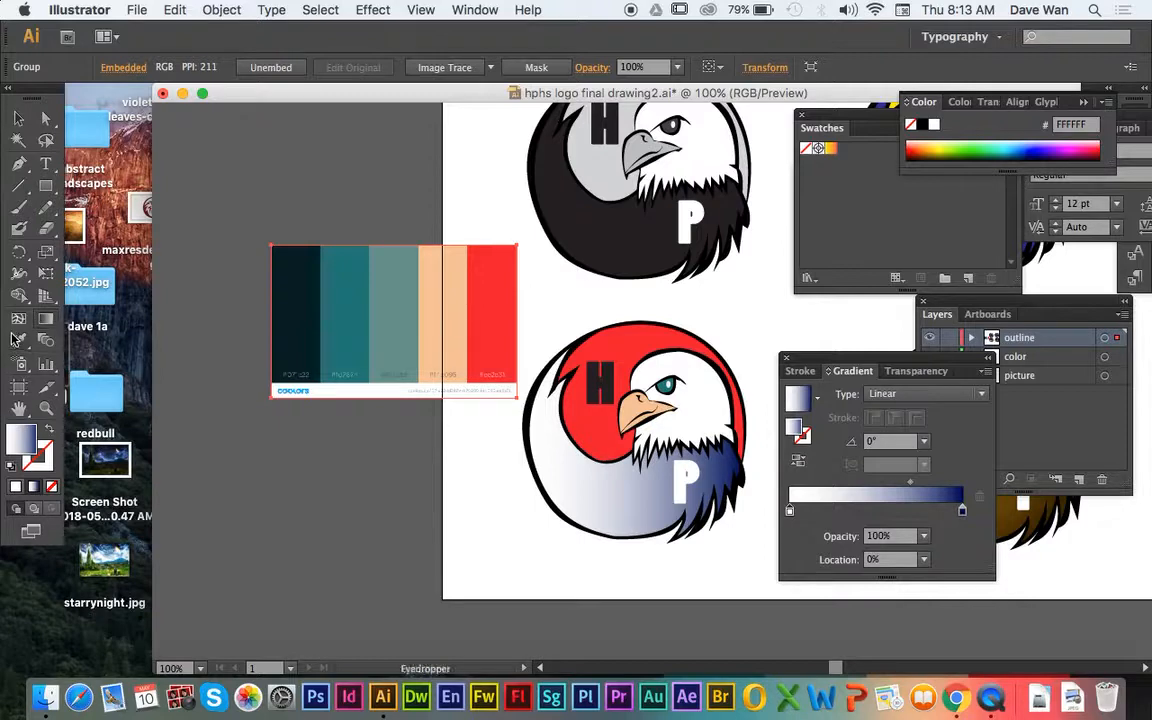
# Set the gradient's start stop to bright green 26FF15 and try replacing it with the palette's sampled 071E22
pyautogui.doubleClick(789, 512)
pyautogui.click(820, 453)
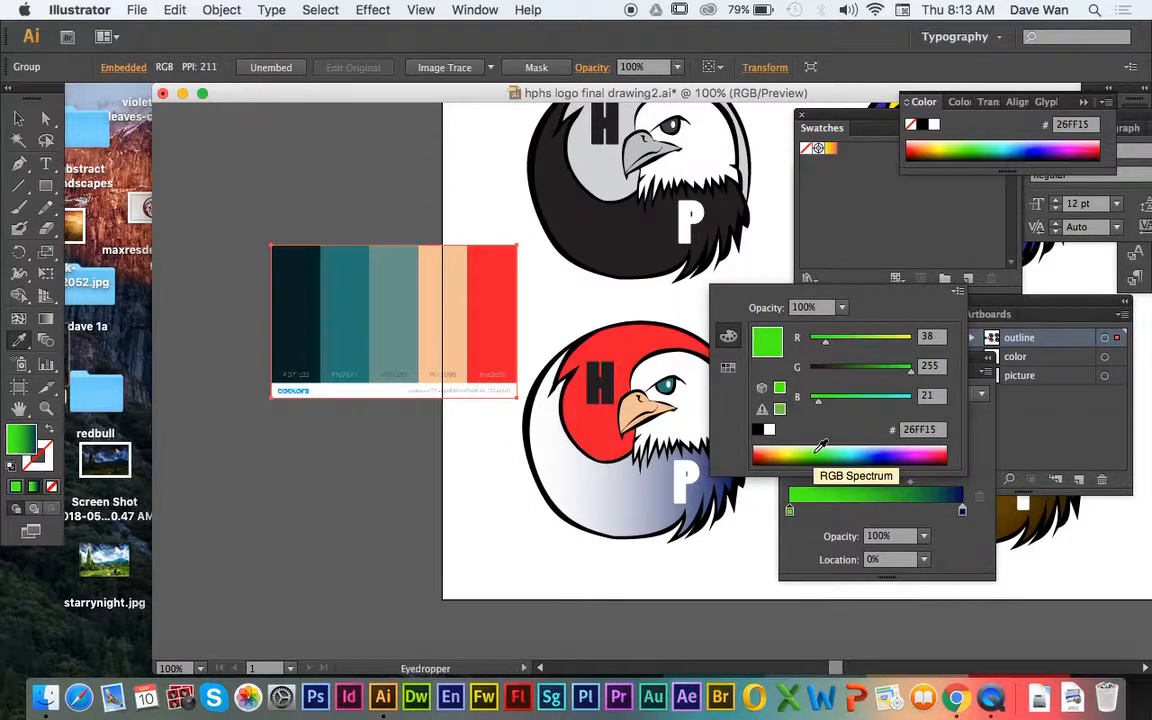
pyautogui.click(33, 343)
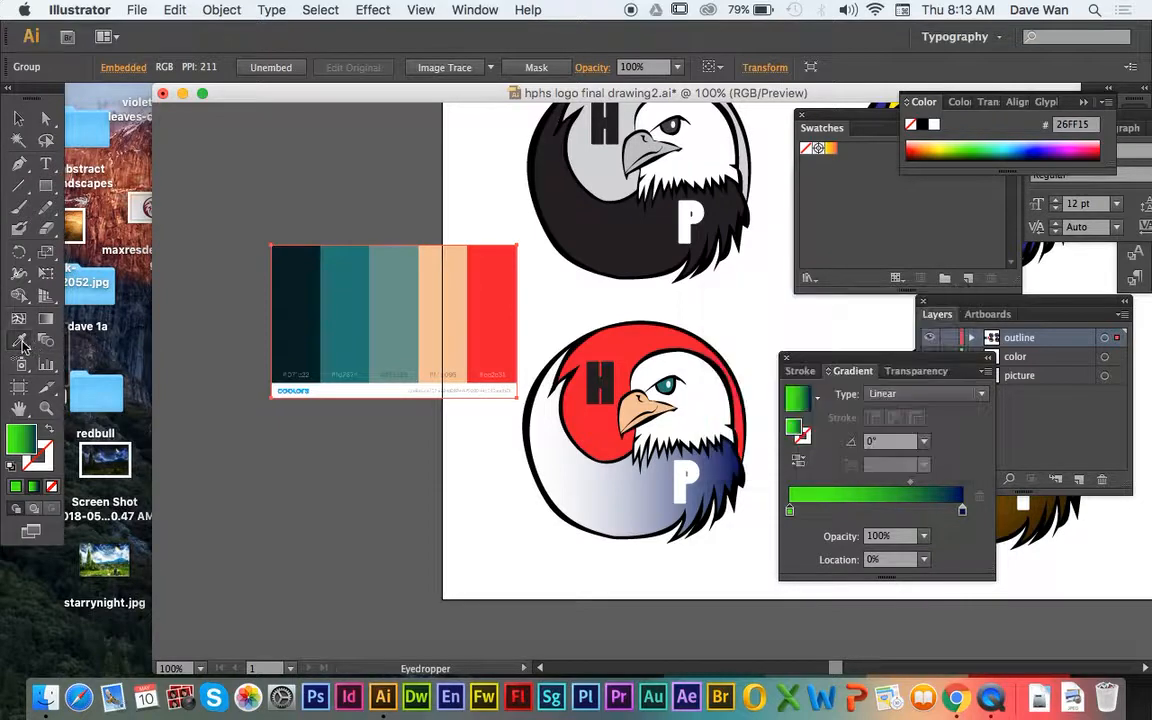
pyautogui.click(299, 322)
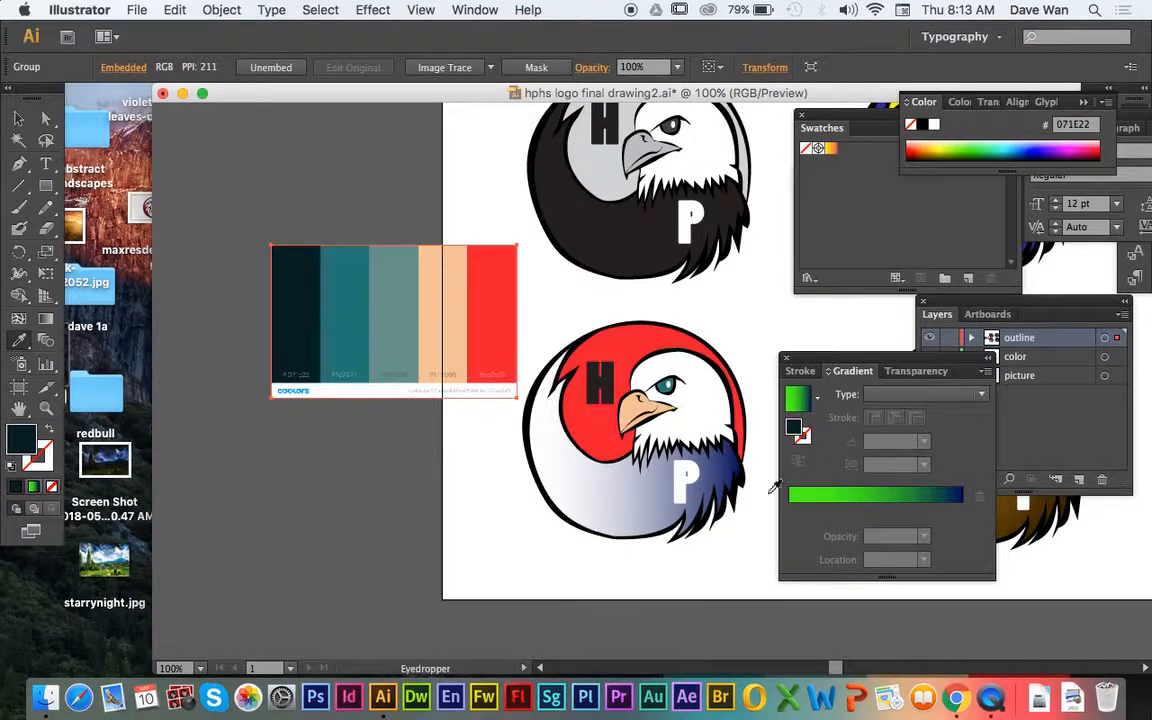
pyautogui.click(810, 515)
pyautogui.click(789, 511)
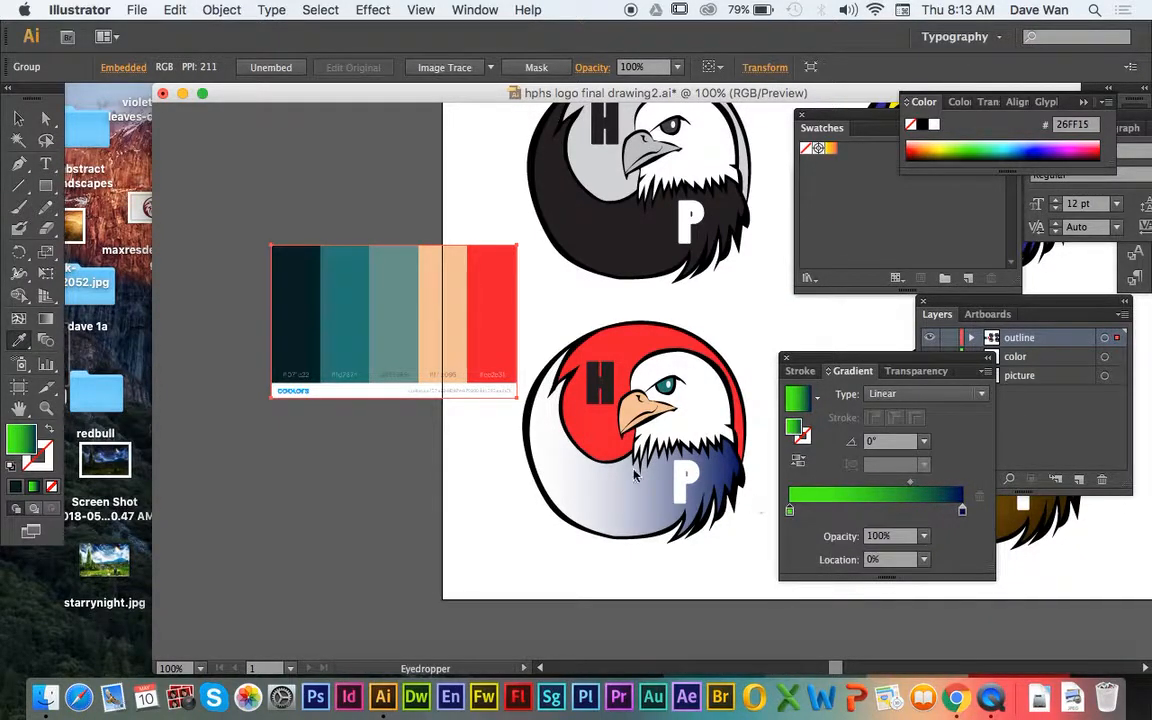
# Set the gradient's start stop to dark green 002A23 and try sampling the palette's 071E22 over it
pyautogui.doubleClick(791, 514)
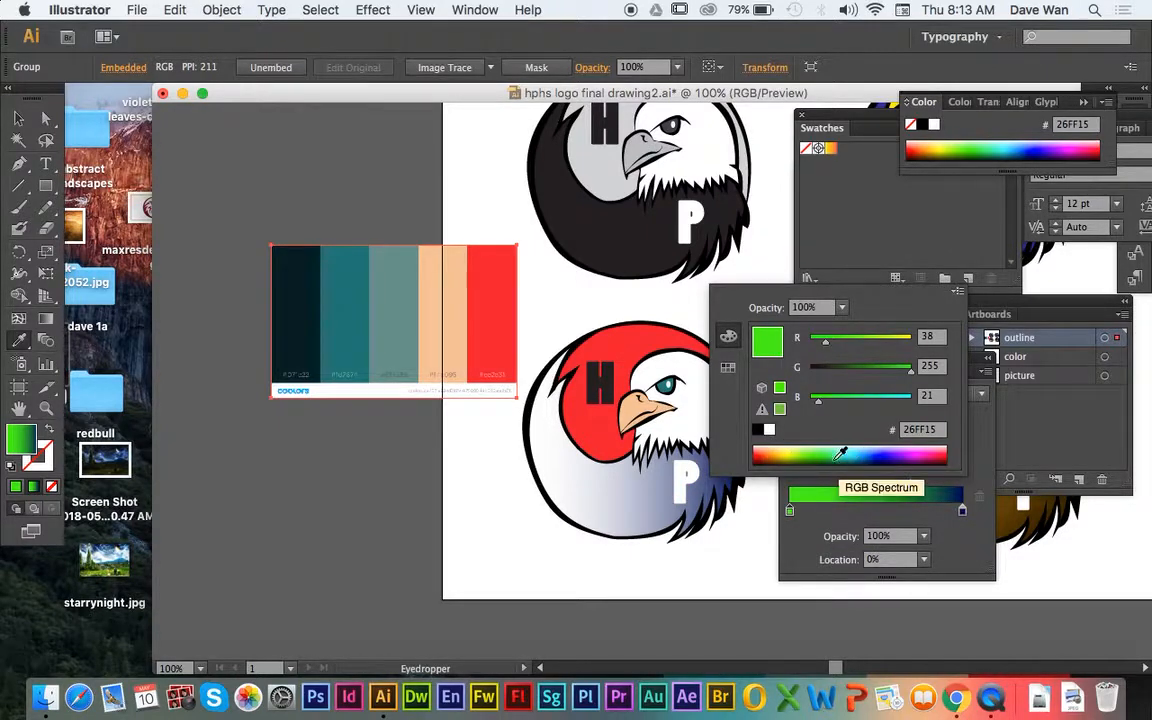
pyautogui.moveTo(845, 452)
pyautogui.mouseDown()
pyautogui.moveTo(835, 455)
pyautogui.moveTo(851, 457)
pyautogui.mouseUp()
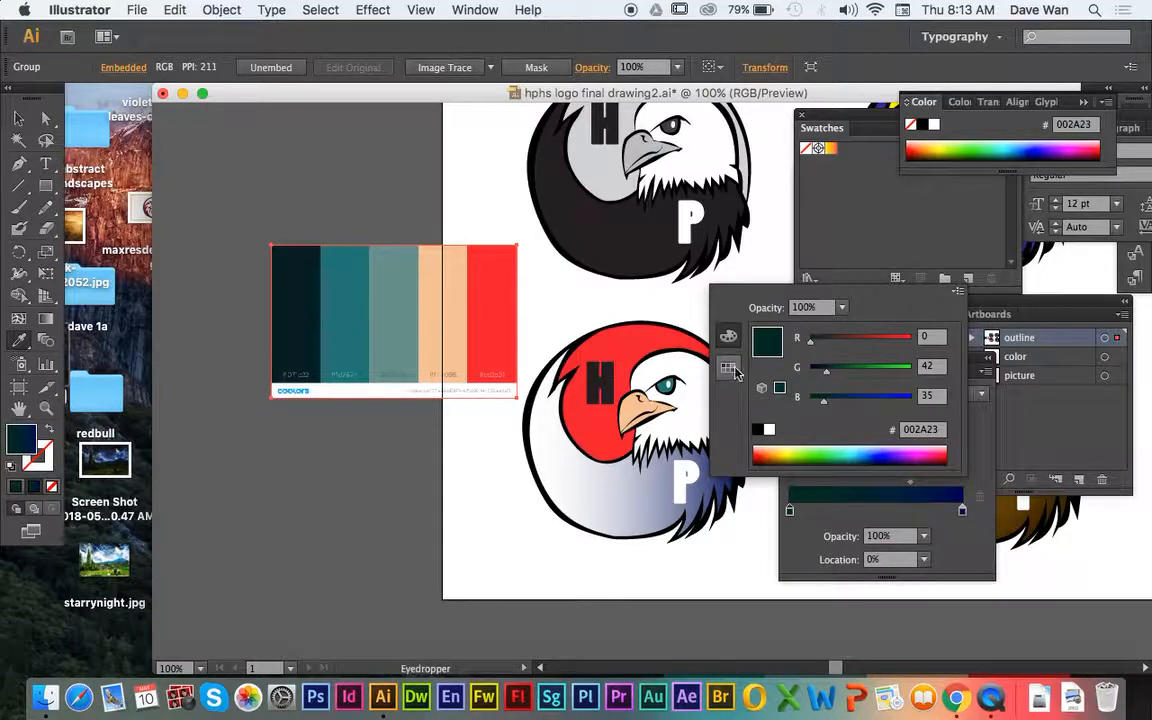
pyautogui.click(786, 506)
pyautogui.click(306, 317)
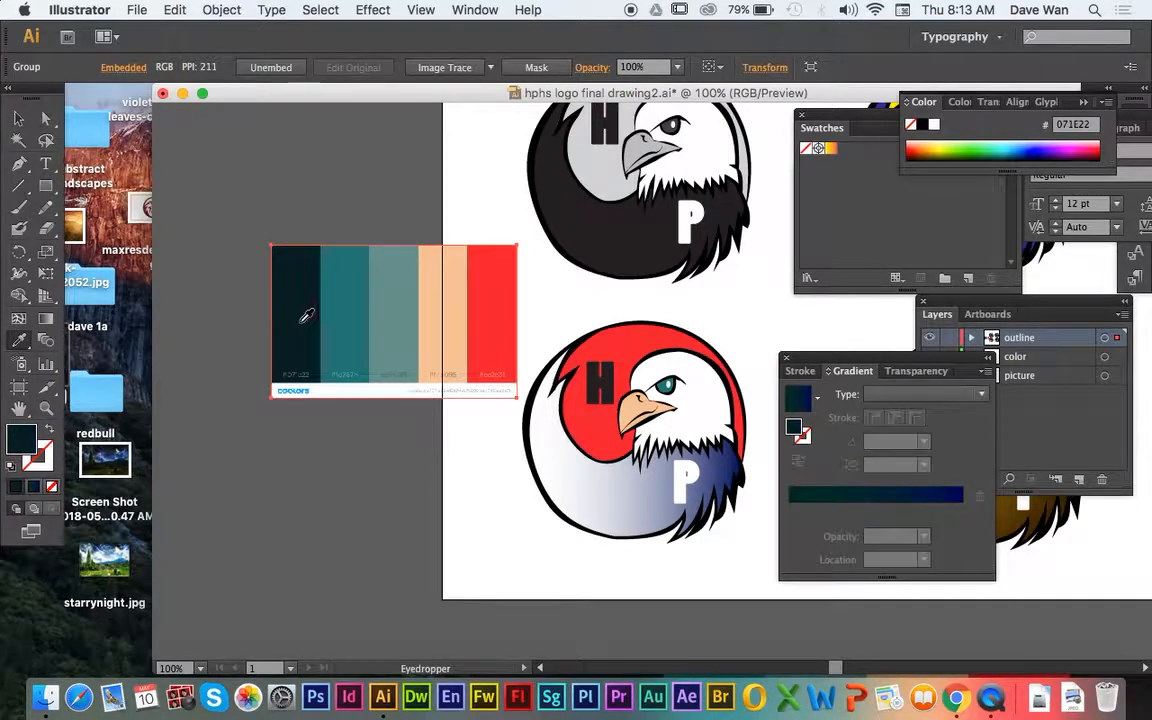
pyautogui.click(815, 516)
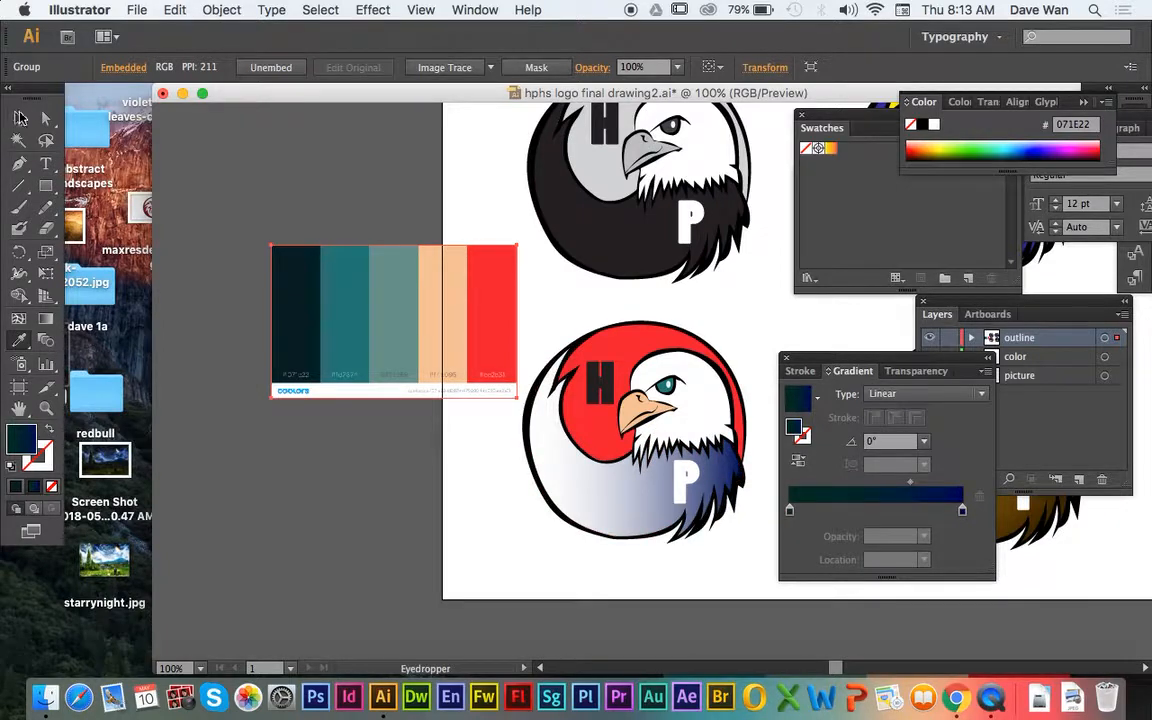
# Select the lower-left eagle's body feathers and set the gradient's start stop to dark green 002A20 from the colour spectrum
pyautogui.click(20, 117)
pyautogui.click(597, 433)
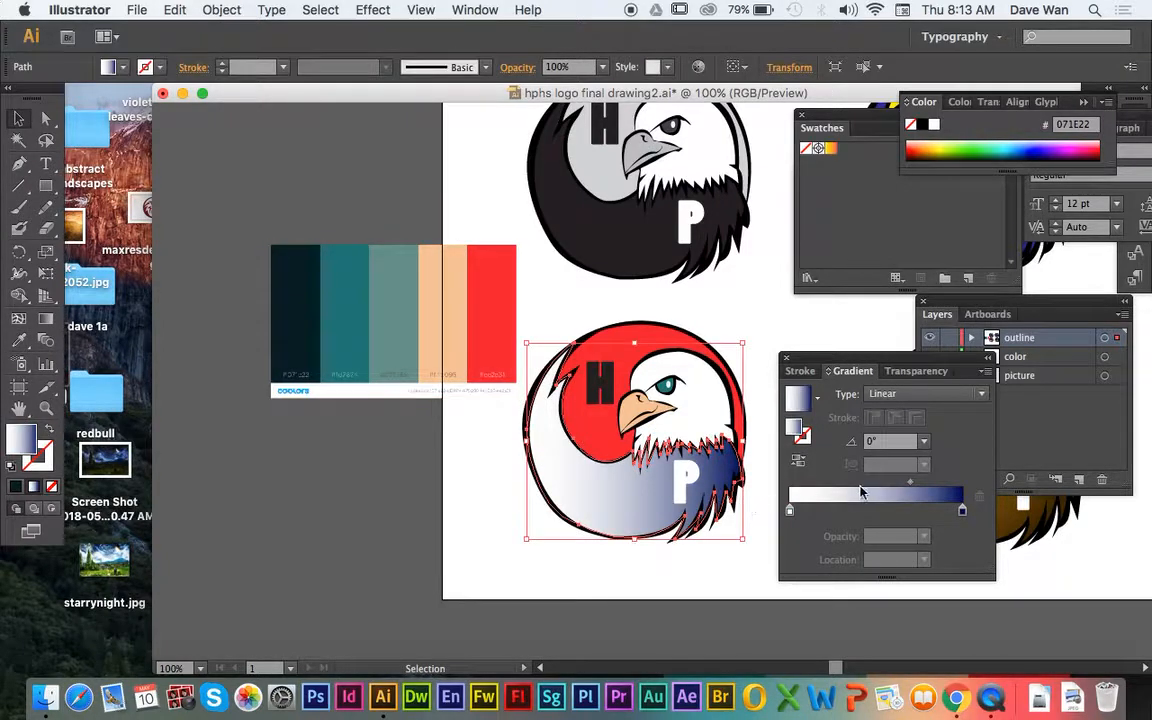
pyautogui.doubleClick(789, 511)
pyautogui.moveTo(858, 462)
pyautogui.mouseDown()
pyautogui.moveTo(866, 450)
pyautogui.moveTo(847, 455)
pyautogui.mouseUp()
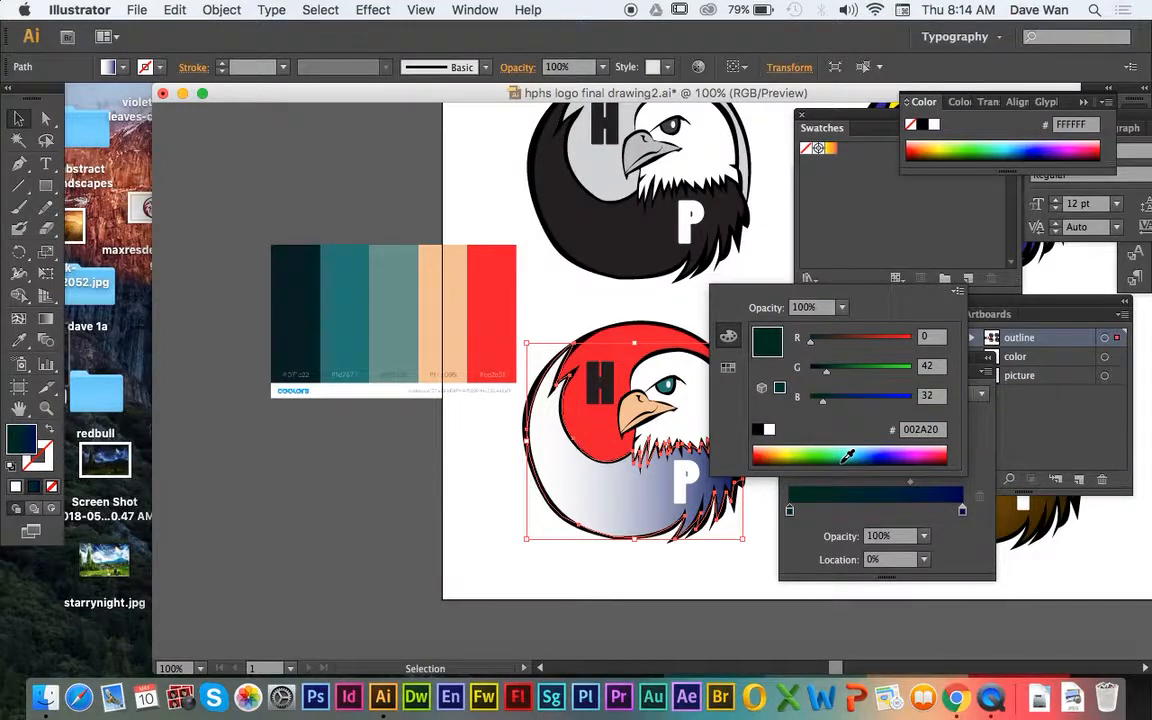
pyautogui.click(817, 527)
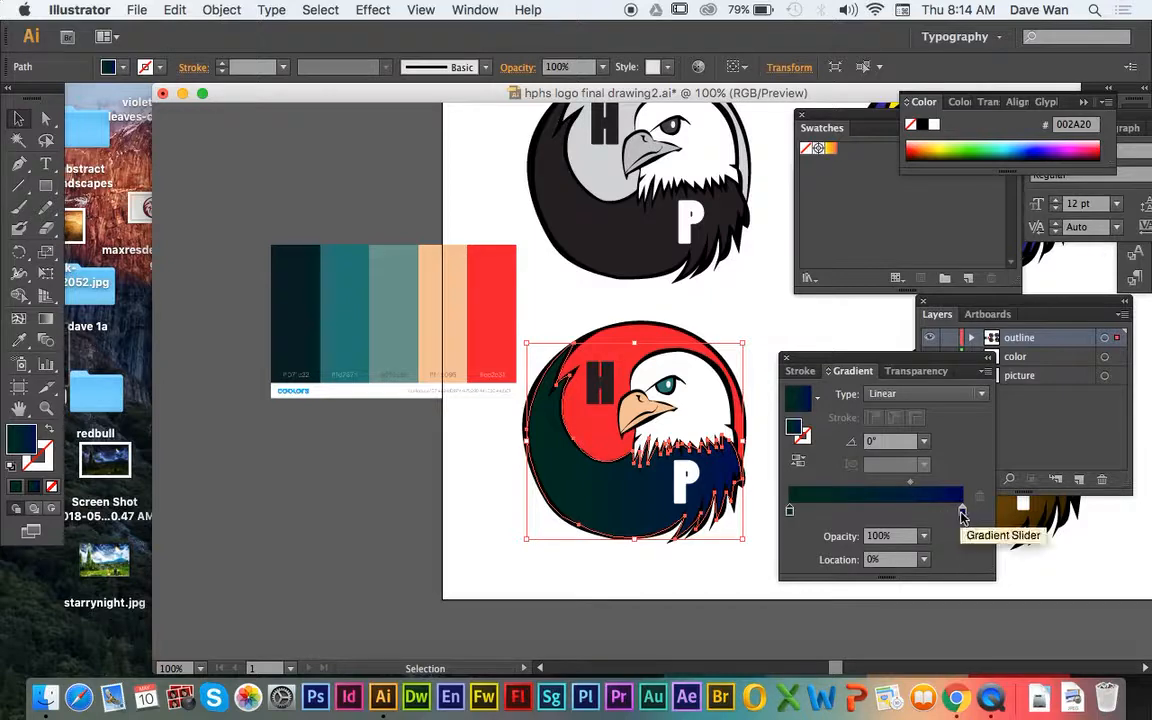
# Set the body gradient's end stop to teal green 00A978 from the colour spectrum
pyautogui.doubleClick(962, 512)
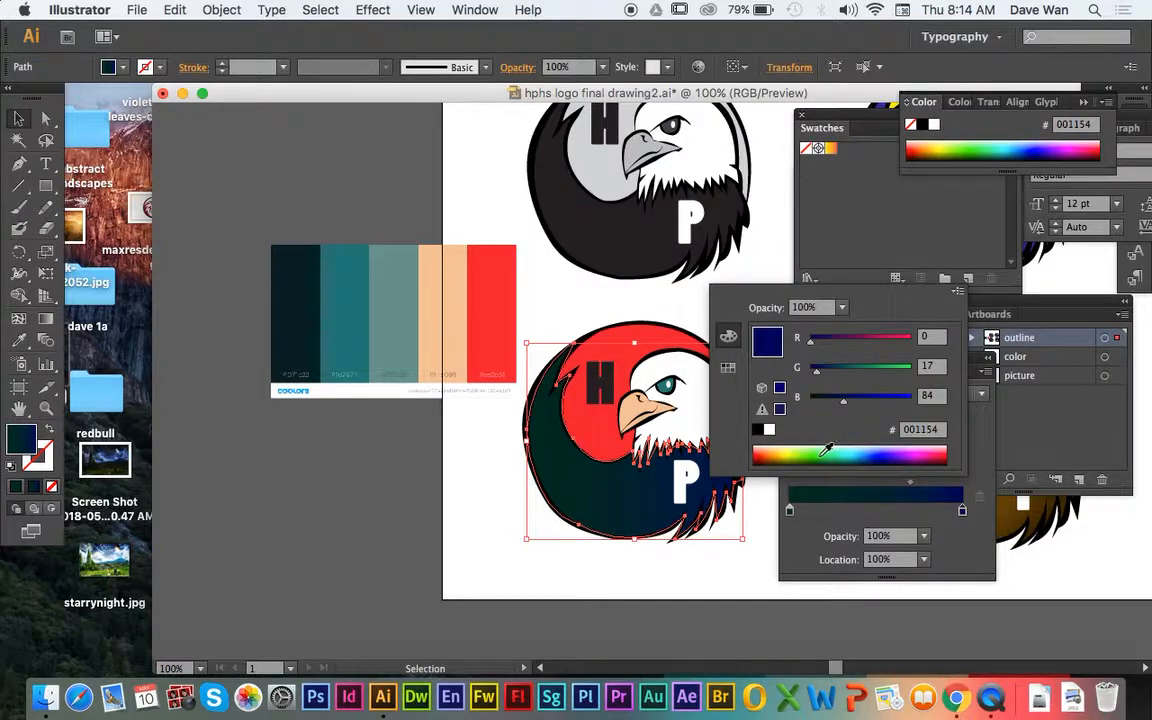
pyautogui.moveTo(826, 451)
pyautogui.mouseDown()
pyautogui.moveTo(832, 462)
pyautogui.moveTo(847, 453)
pyautogui.mouseUp()
pyautogui.click(810, 543)
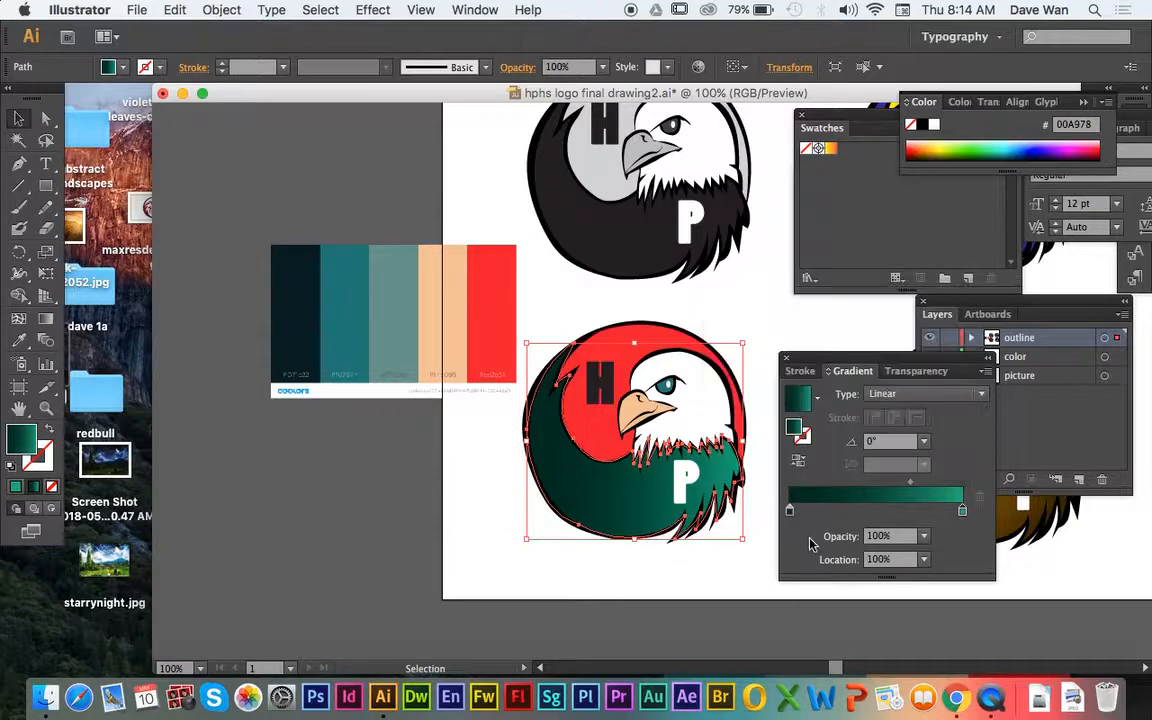
# Swap the body gradient's stops so 00A978 sits at 0% and 002A20 at 100%, and deselect the body
pyautogui.moveTo(791, 513); pyautogui.dragTo(873, 517)
pyautogui.moveTo(962, 513); pyautogui.dragTo(786, 511)
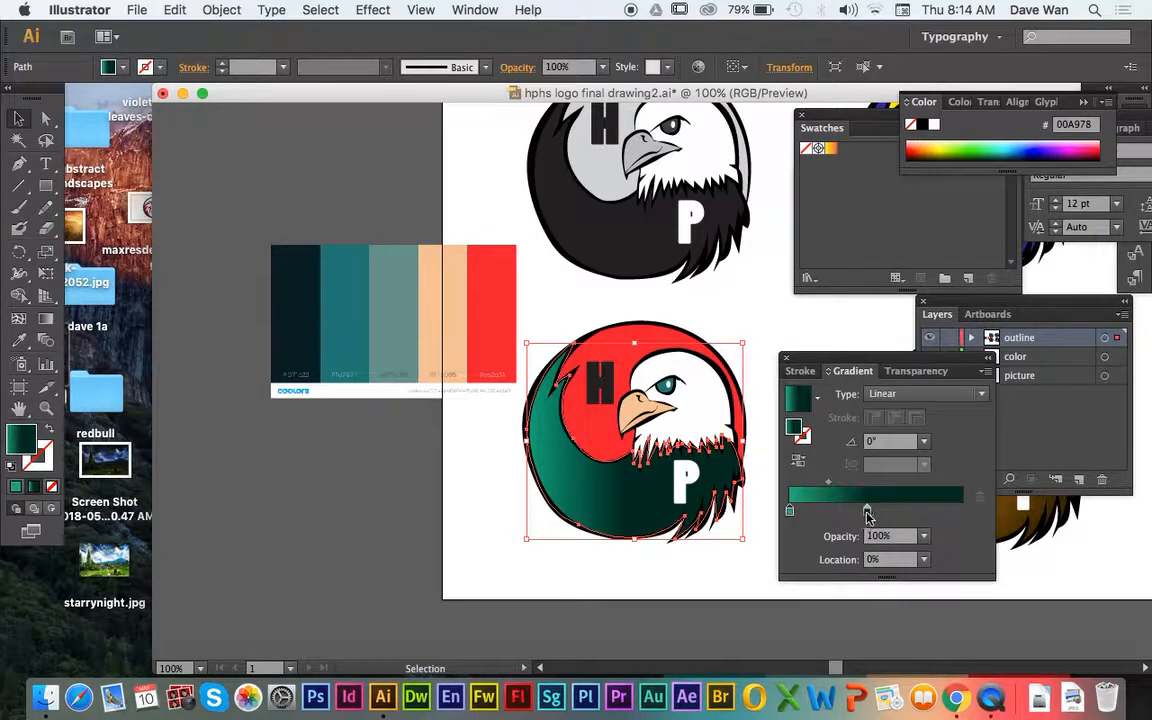
pyautogui.moveTo(867, 510); pyautogui.dragTo(967, 514)
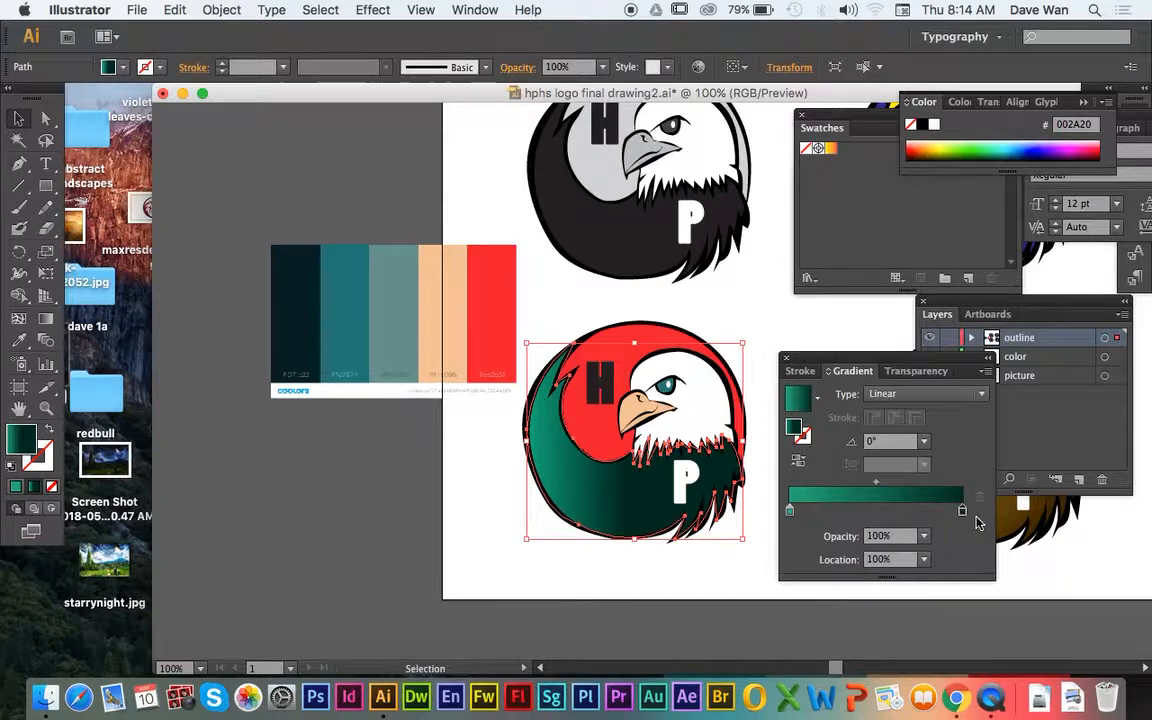
pyautogui.click(378, 463)
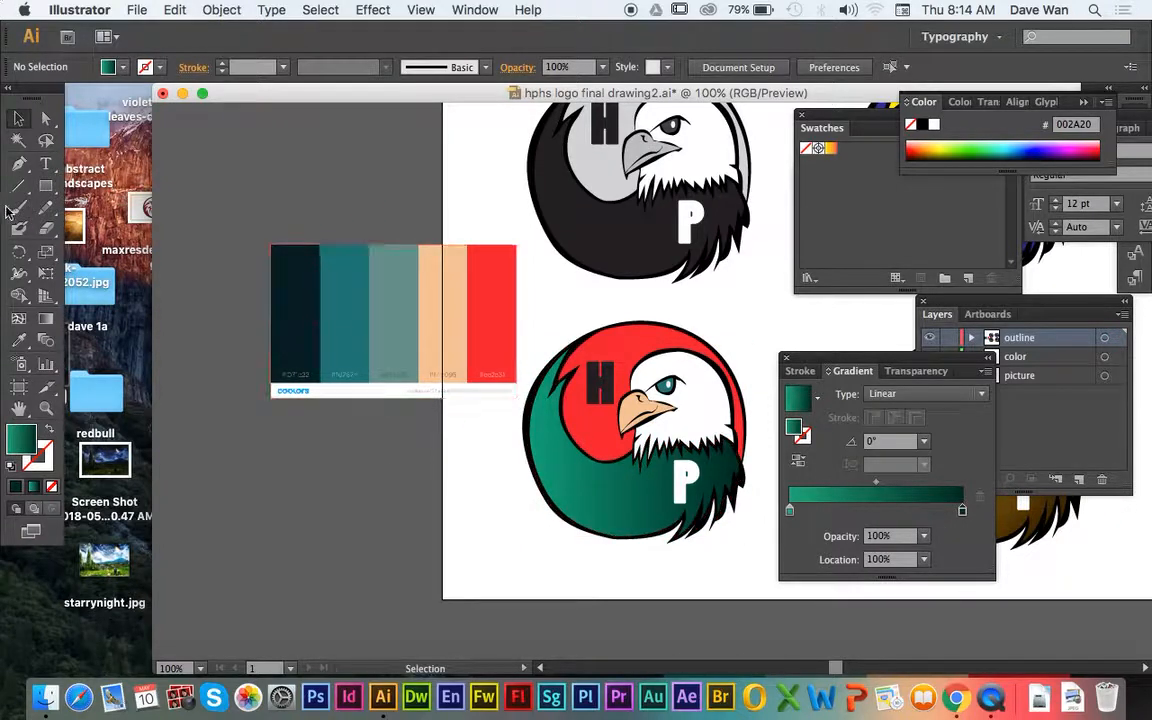
pyautogui.press('super+minus')
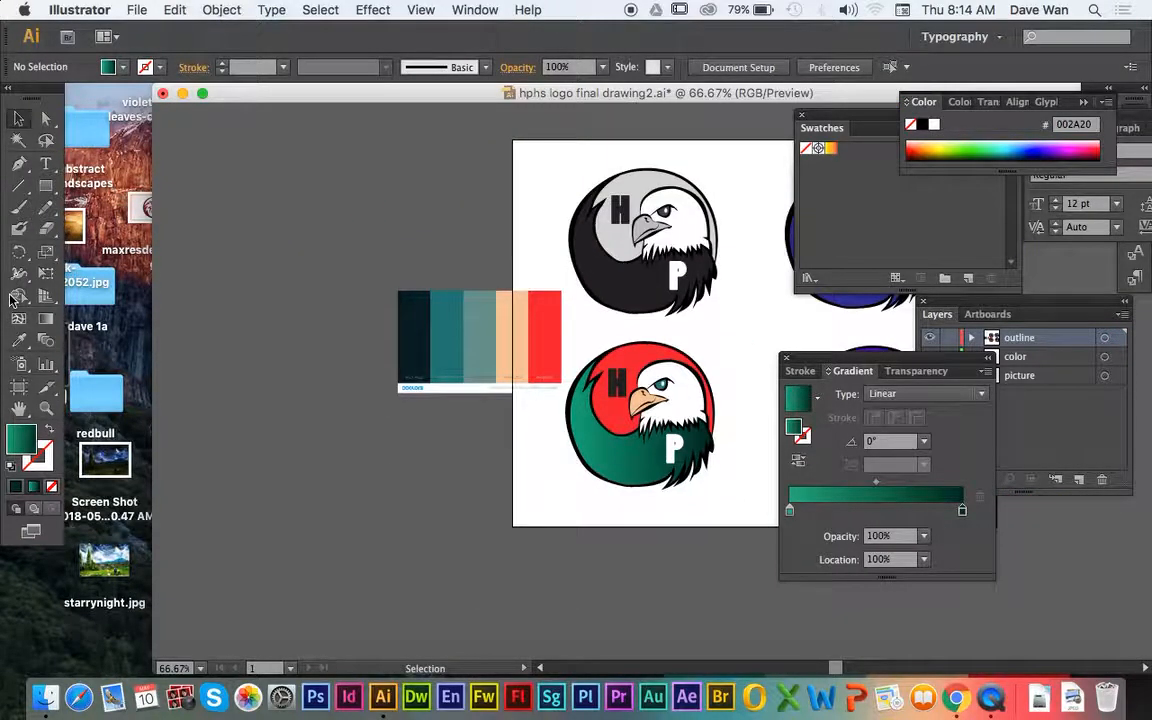
pyautogui.click(18, 409)
pyautogui.moveTo(410, 410); pyautogui.dragTo(201, 445)
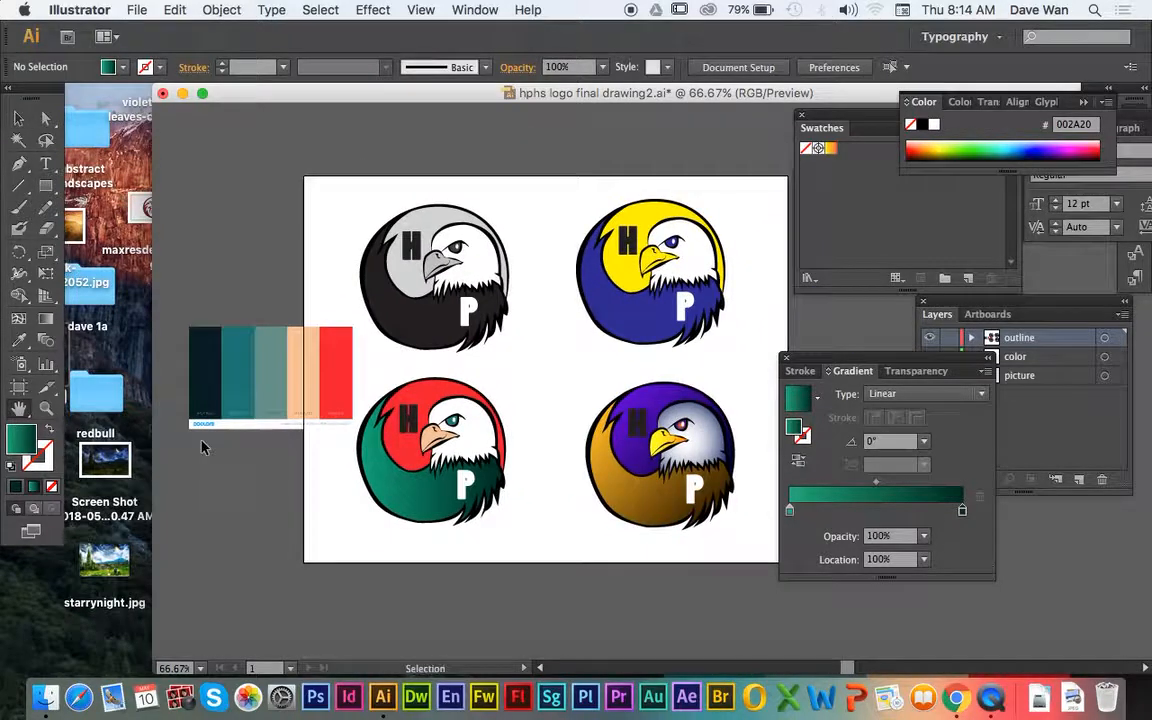
pyautogui.press('super+equal')
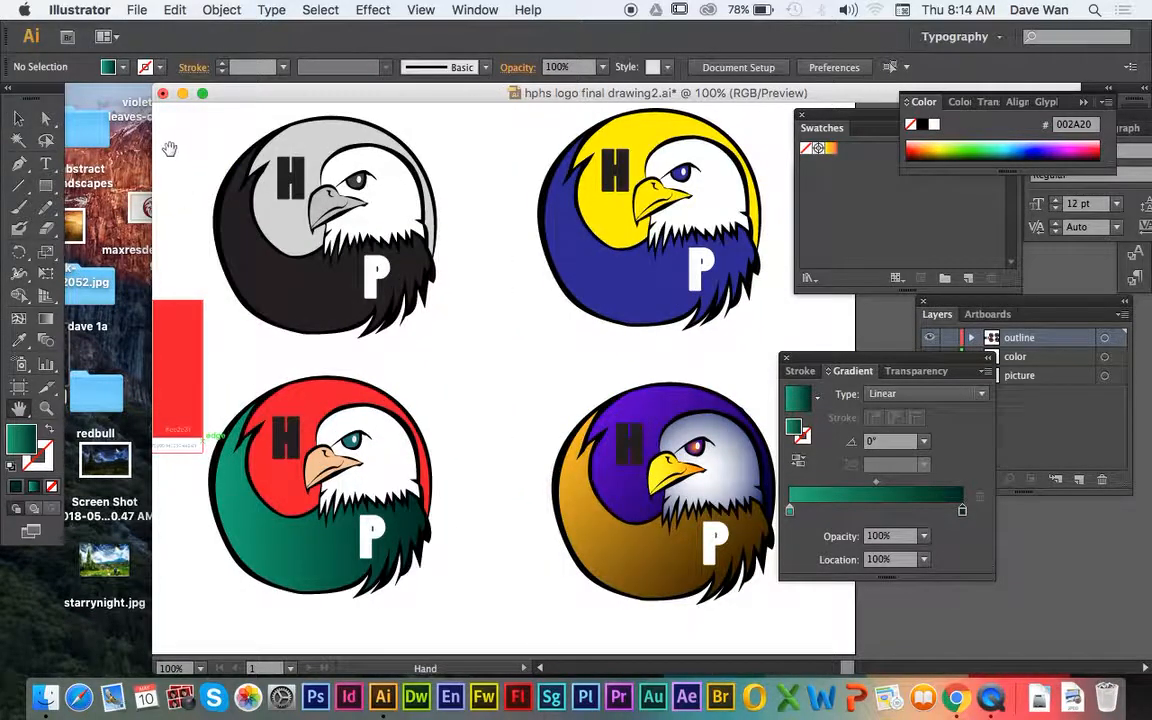